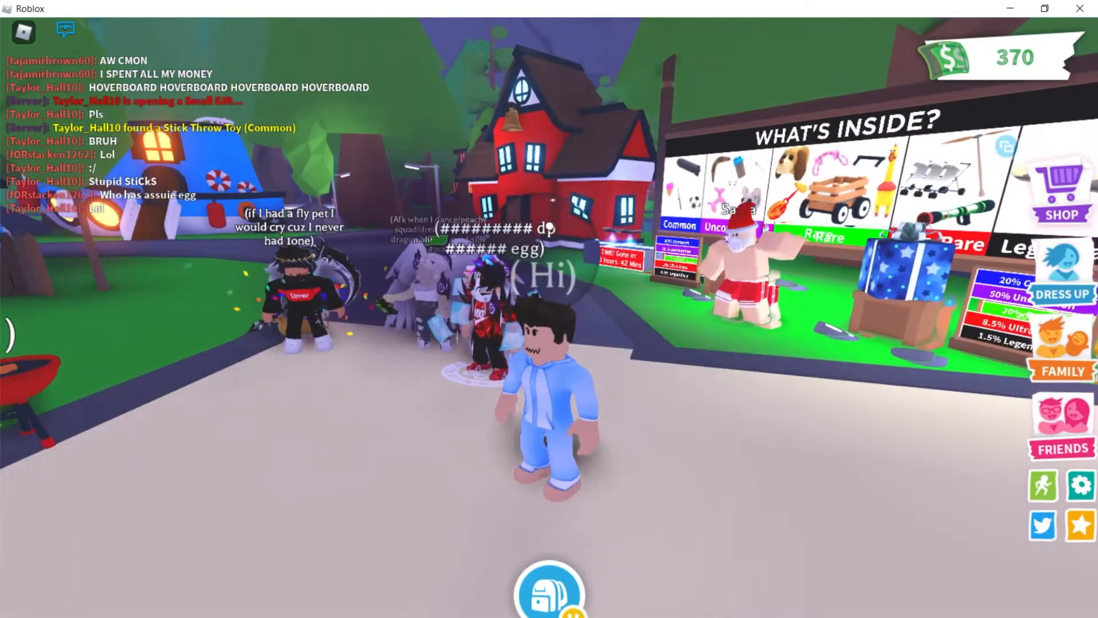
Walk and jump the avatar around the plaza toward the crowd of players.
{"action": "key", "text": "w"}
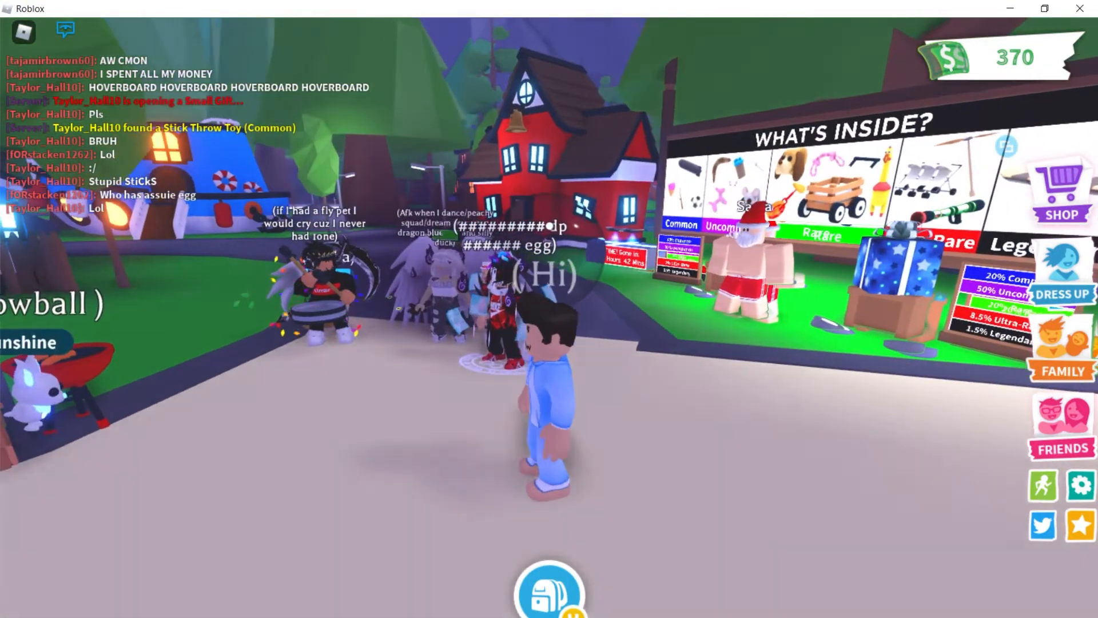
{"action": "key", "text": "s"}
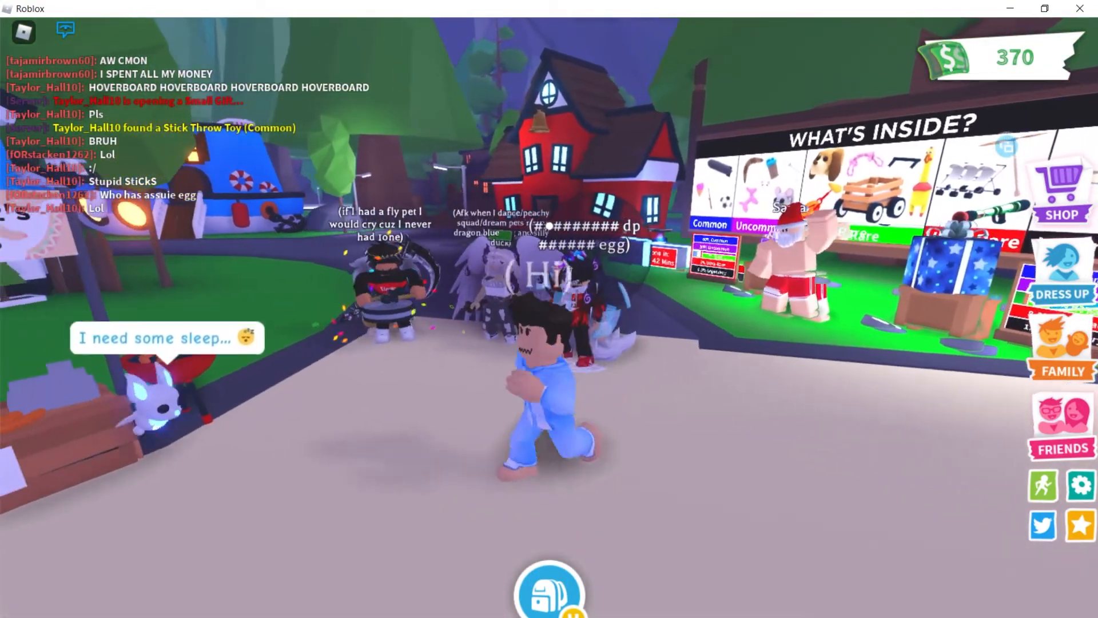
{"action": "key", "text": "space"}
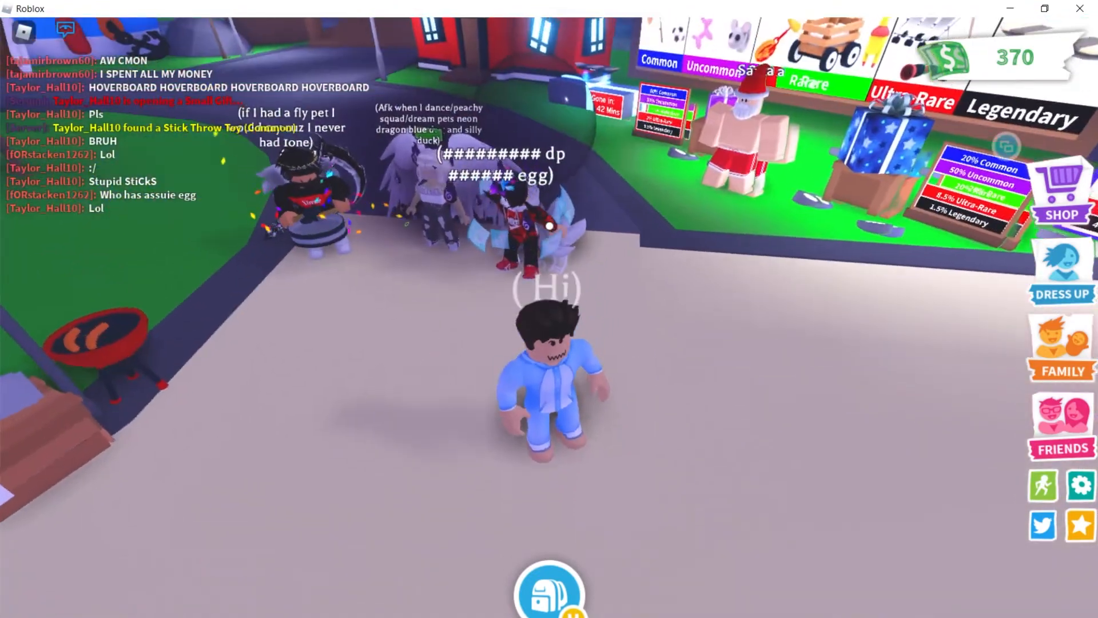
{"action": "key", "text": "w"}
{"action": "key", "text": "d"}
{"action": "key", "text": "s"}
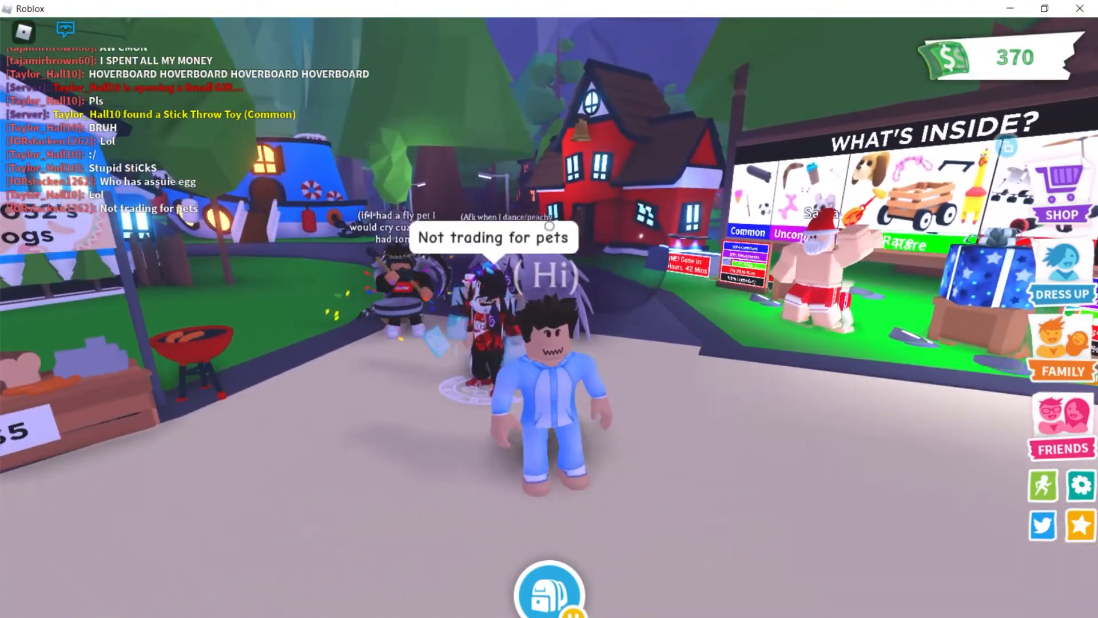
{"action": "key", "text": "d"}
{"action": "key", "text": "a"}
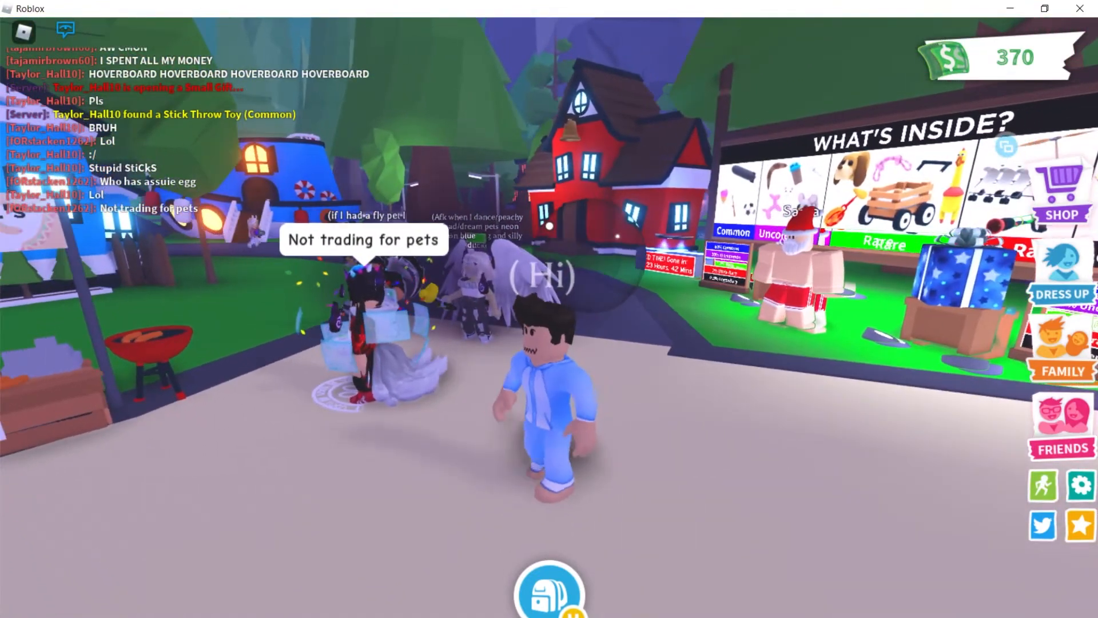
{"action": "key", "text": "Right"}
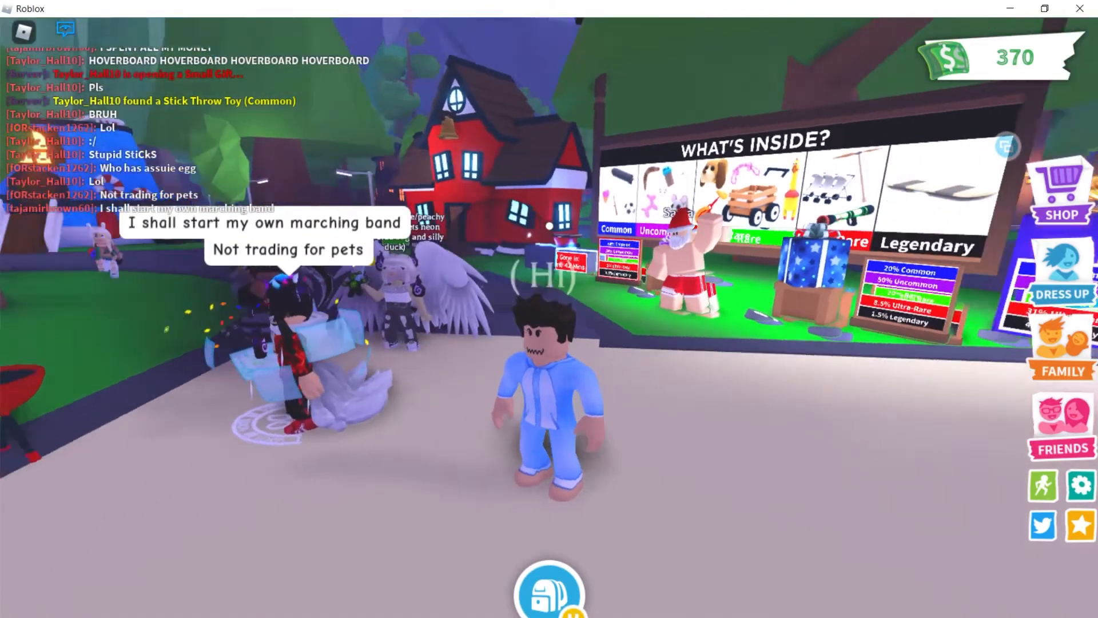
{"action": "key", "text": "a"}
{"action": "key", "text": "d"}
{"action": "key", "text": "s"}
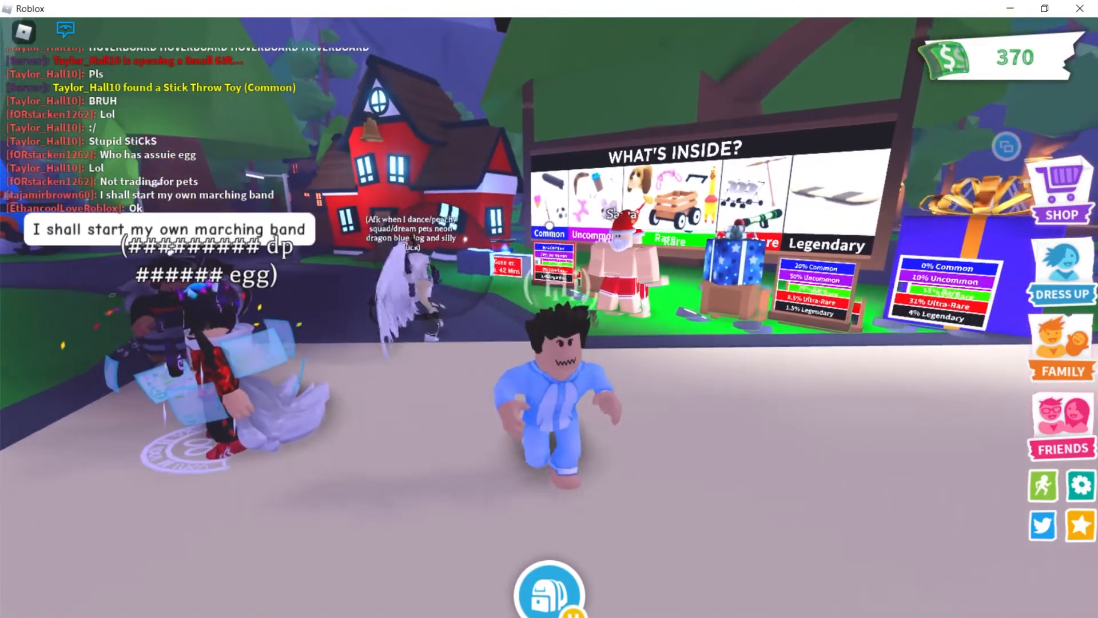
{"action": "key", "text": "space"}
{"action": "key", "text": "d"}
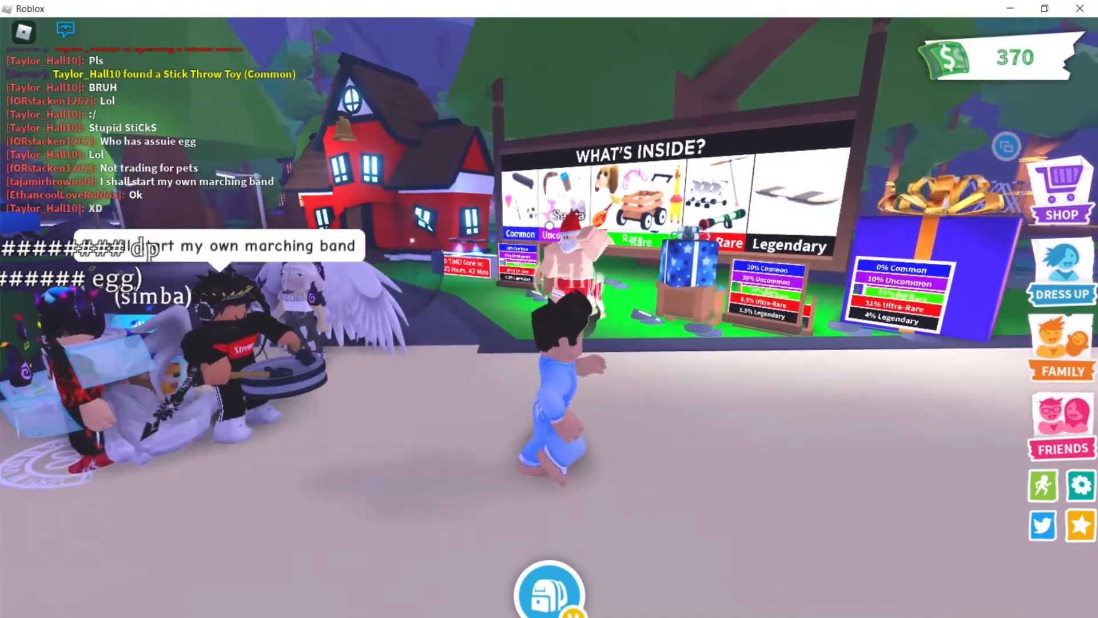
{"action": "key", "text": "s"}
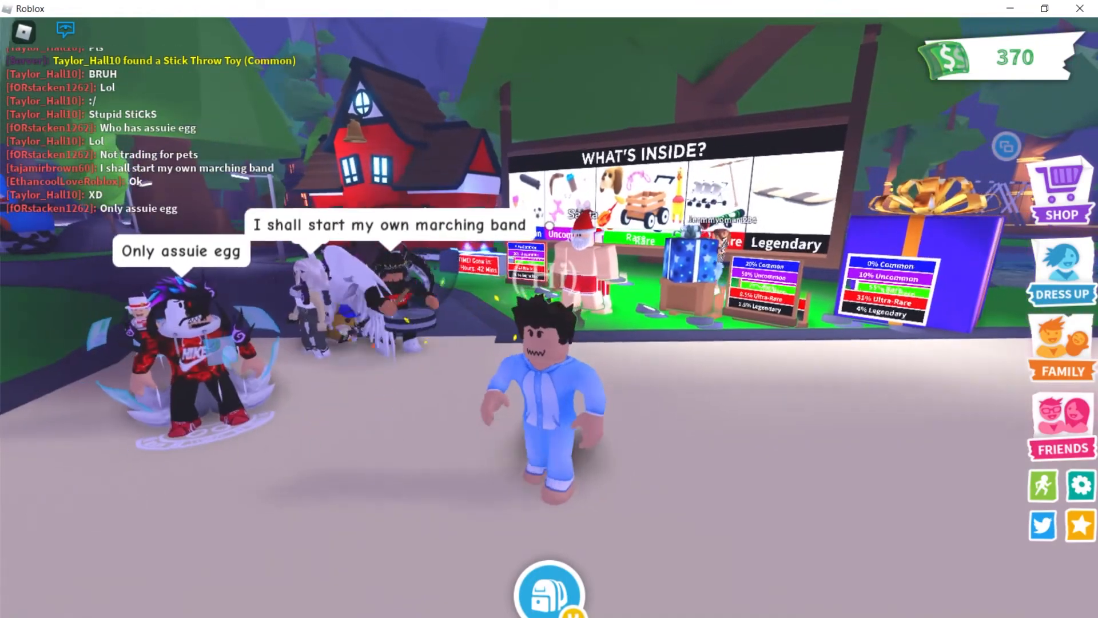
Run and jump the avatar back and forth near the What's Inside egg board.
{"action": "key", "text": "w"}
{"action": "key", "text": "s"}
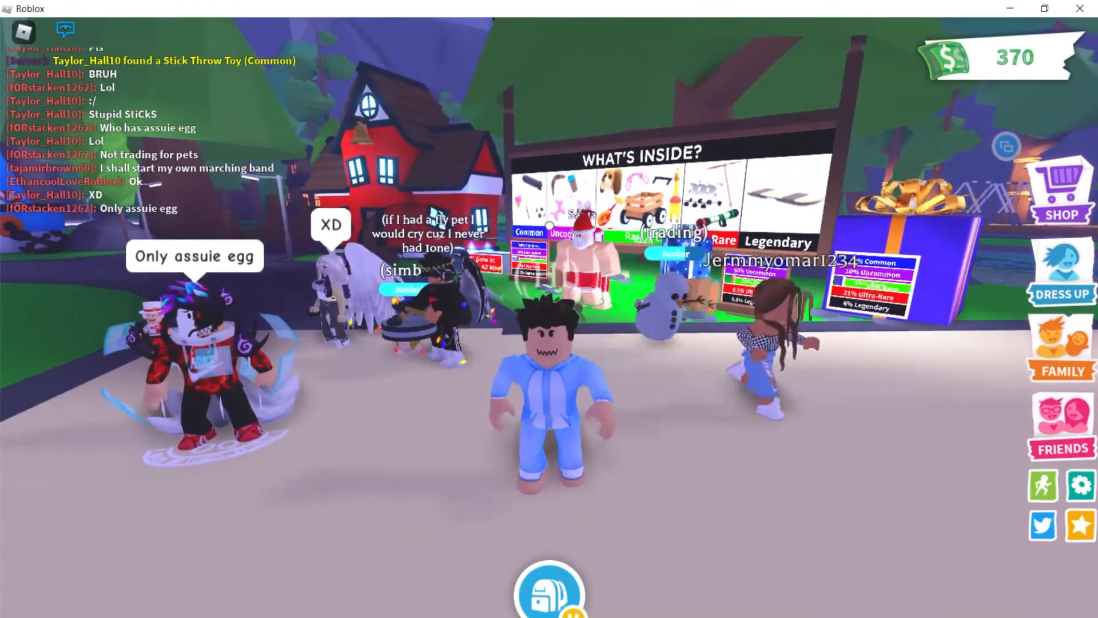
{"action": "key", "text": "d"}
{"action": "key", "text": "w"}
{"action": "key", "text": "a"}
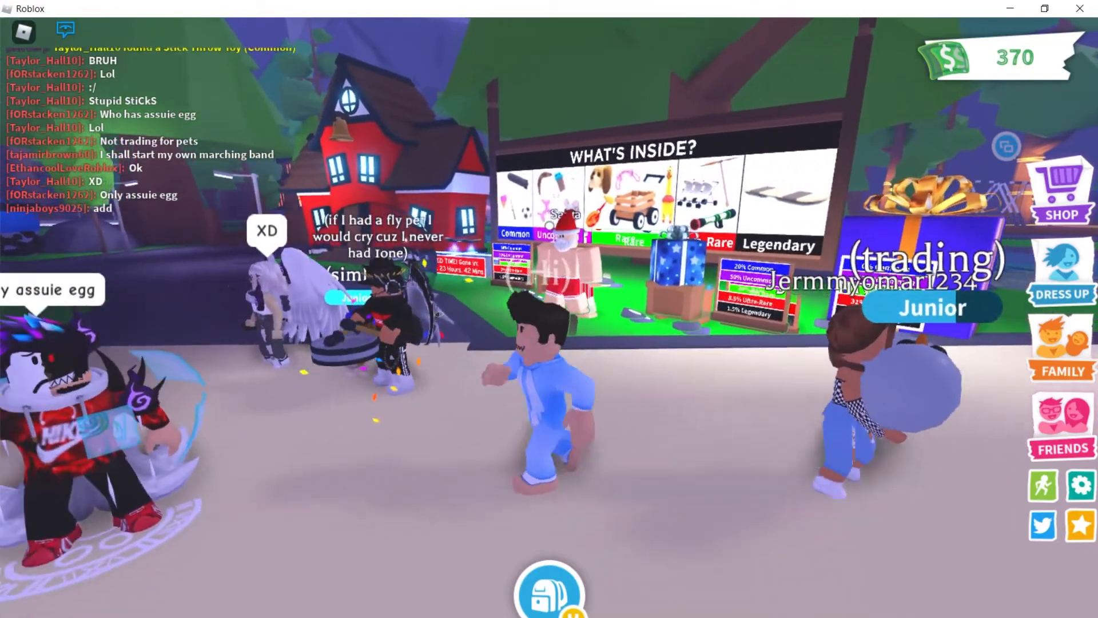
{"action": "key", "text": "space"}
{"action": "key", "text": "s"}
{"action": "key", "text": "d"}
{"action": "key", "text": "space"}
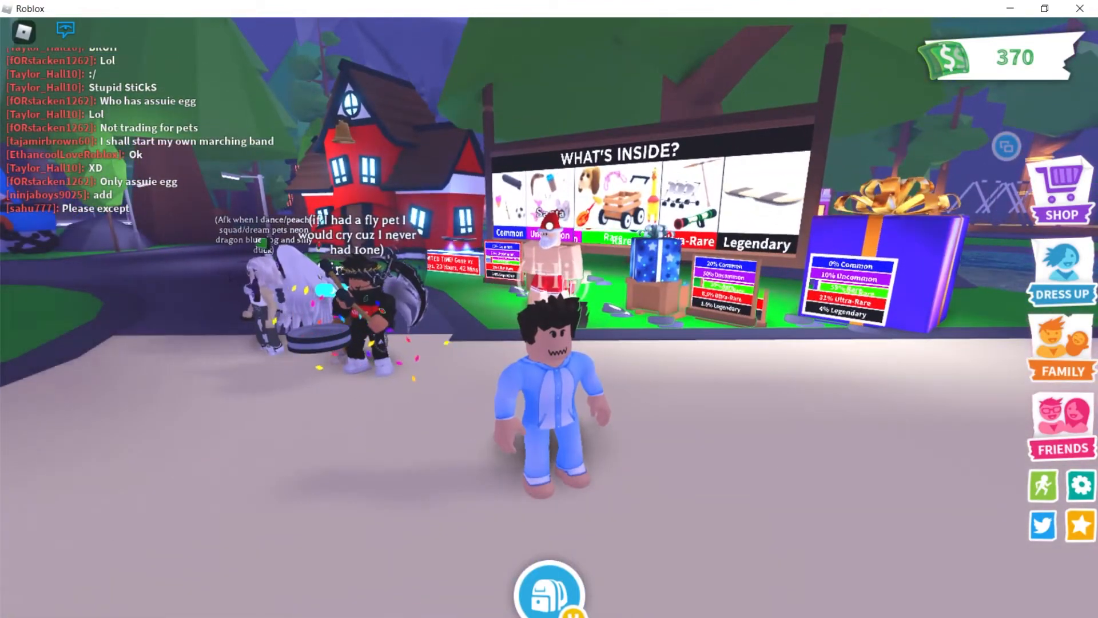
{"action": "key", "text": "a"}
{"action": "key", "text": "Right"}
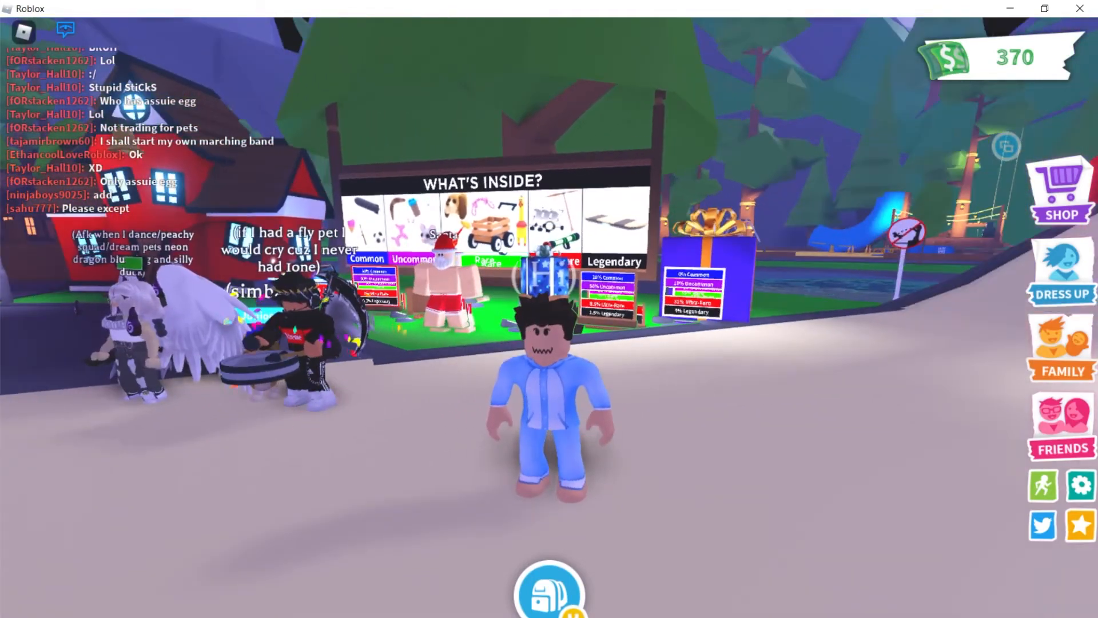
{"action": "key", "text": "a"}
{"action": "key", "text": "d"}
{"action": "key", "text": "a"}
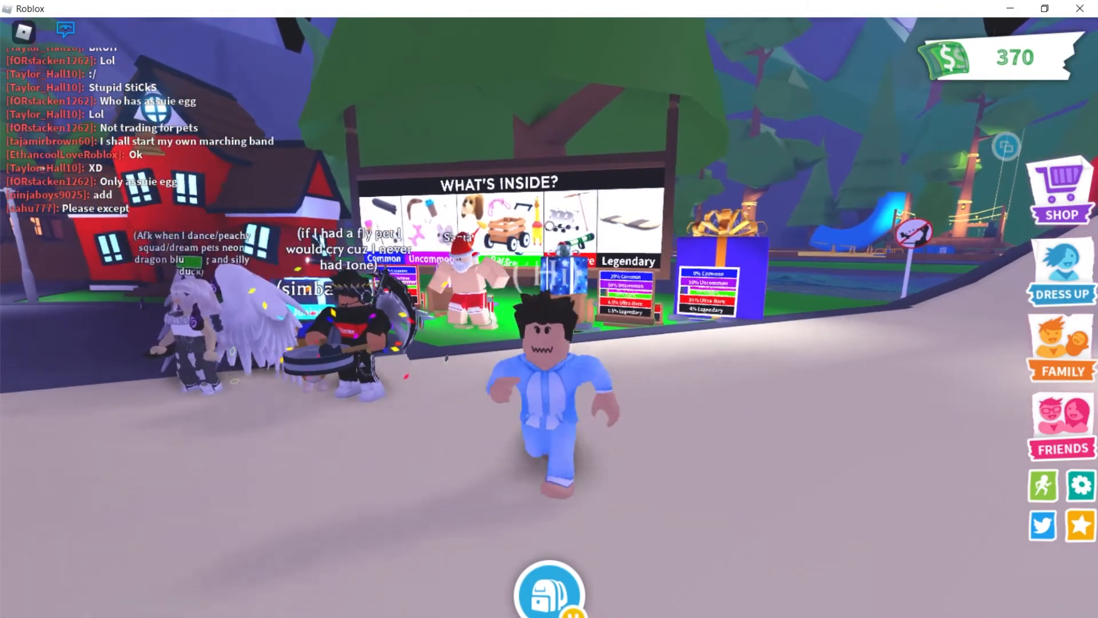
{"action": "key", "text": "a"}
{"action": "key", "text": "w"}
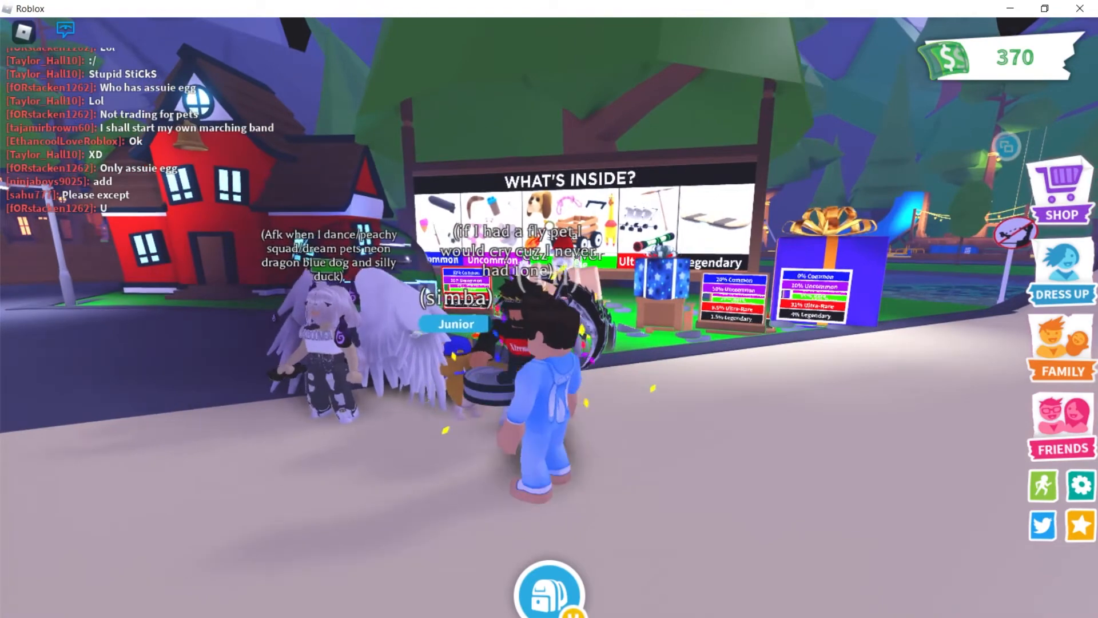
{"action": "key", "text": "s"}
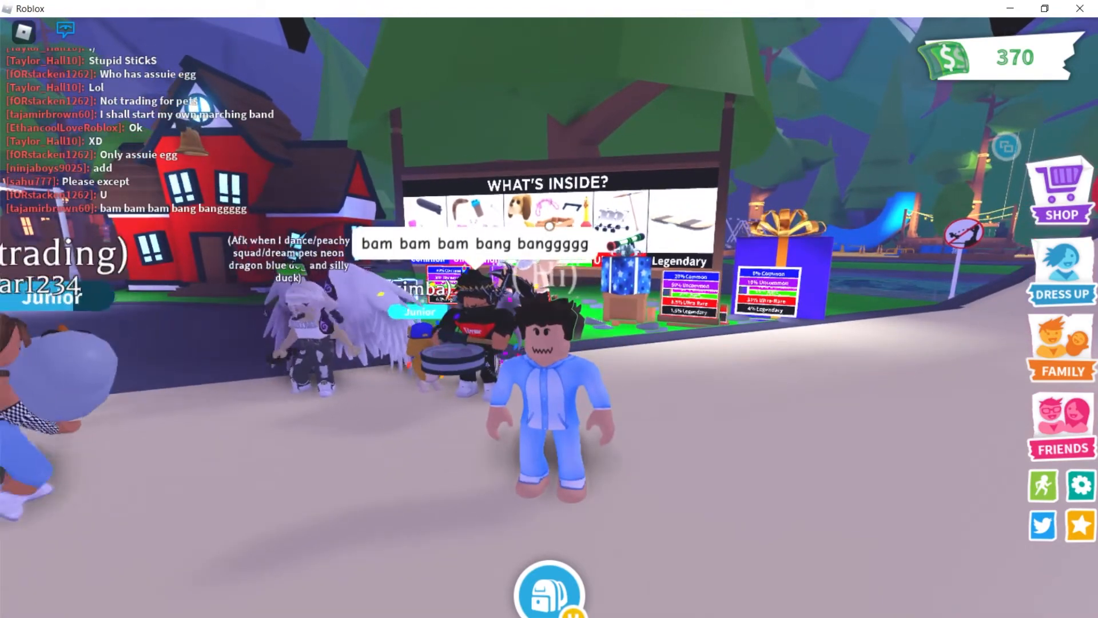
Swing the camera and settle the avatar beside the drummer, facing the egg board.
{"action": "key", "text": "Right"}
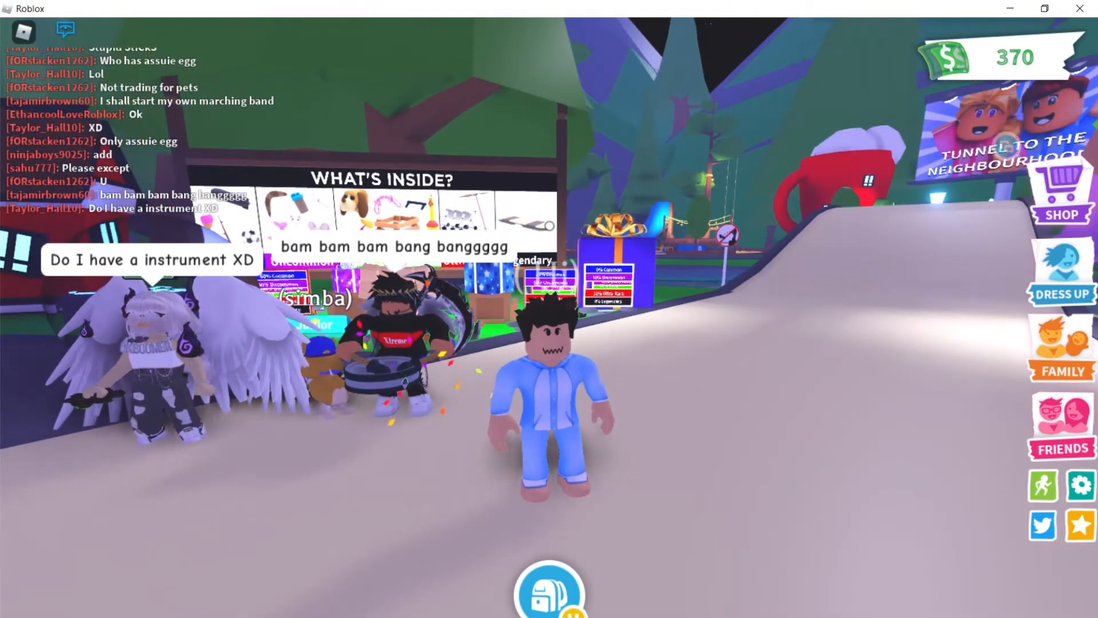
{"action": "key", "text": "a"}
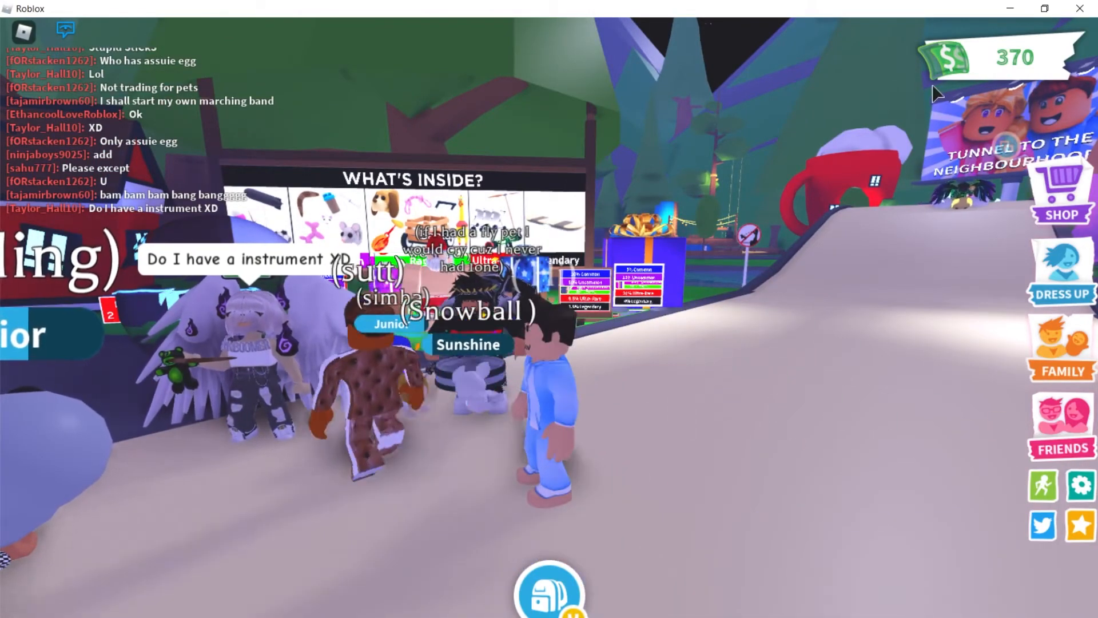
{"action": "key", "text": "d"}
{"action": "key", "text": "w"}
{"action": "key", "text": "a"}
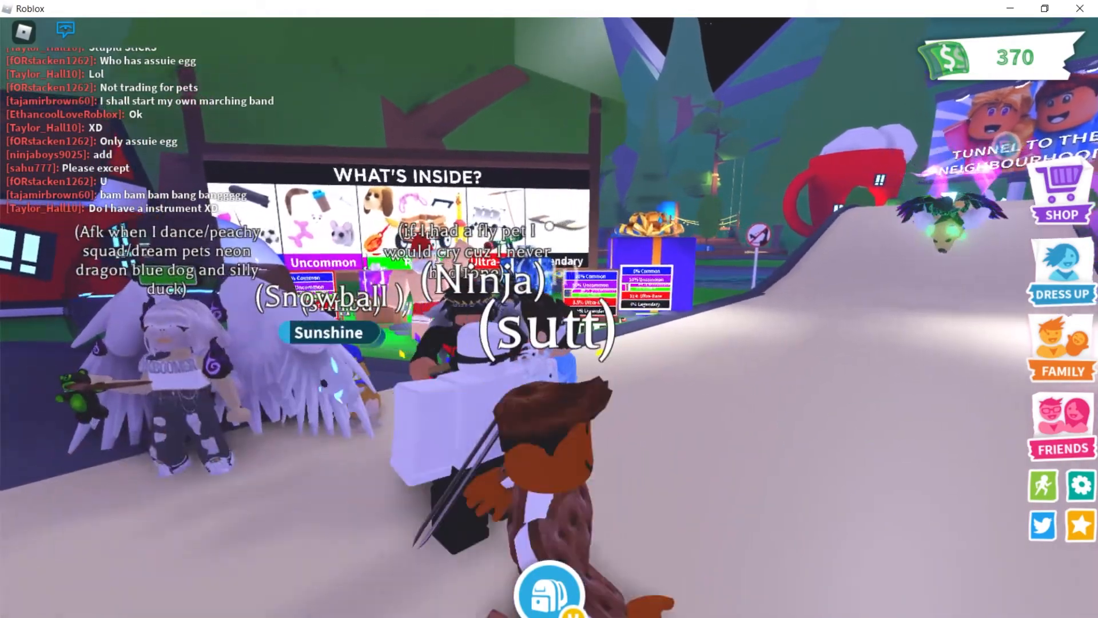
{"action": "key", "text": "s"}
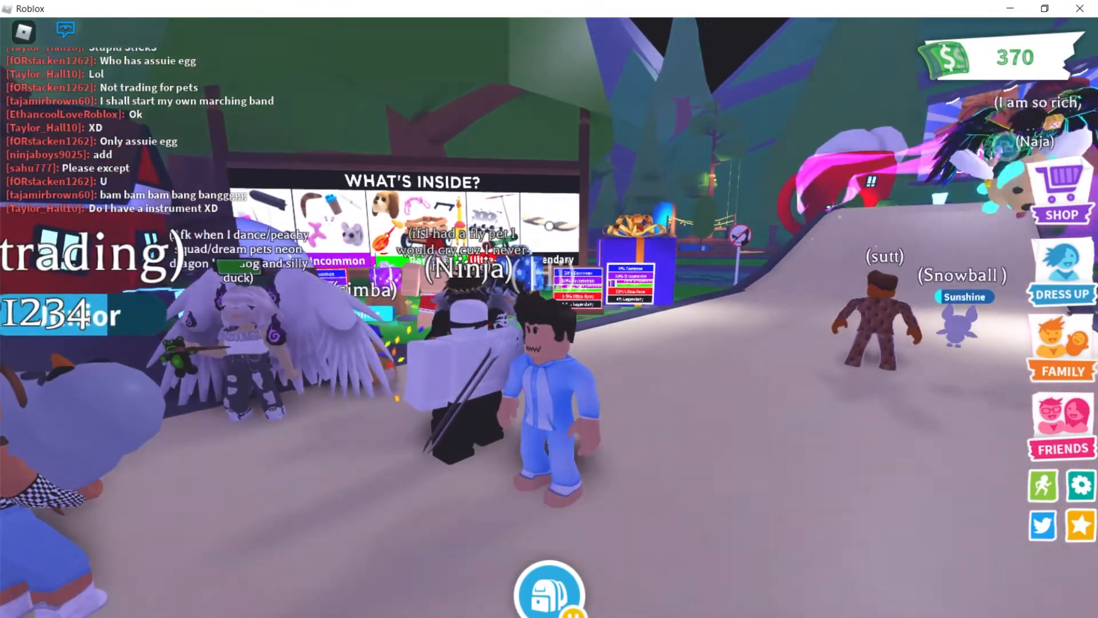
{"action": "key", "text": "w"}
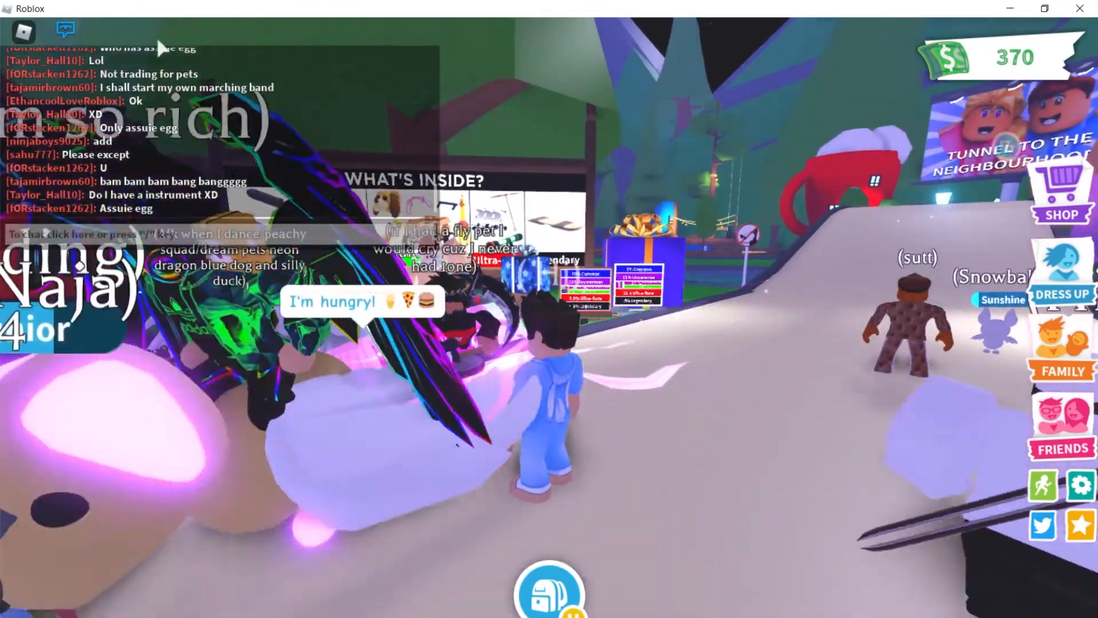
{"action": "key", "text": "a"}
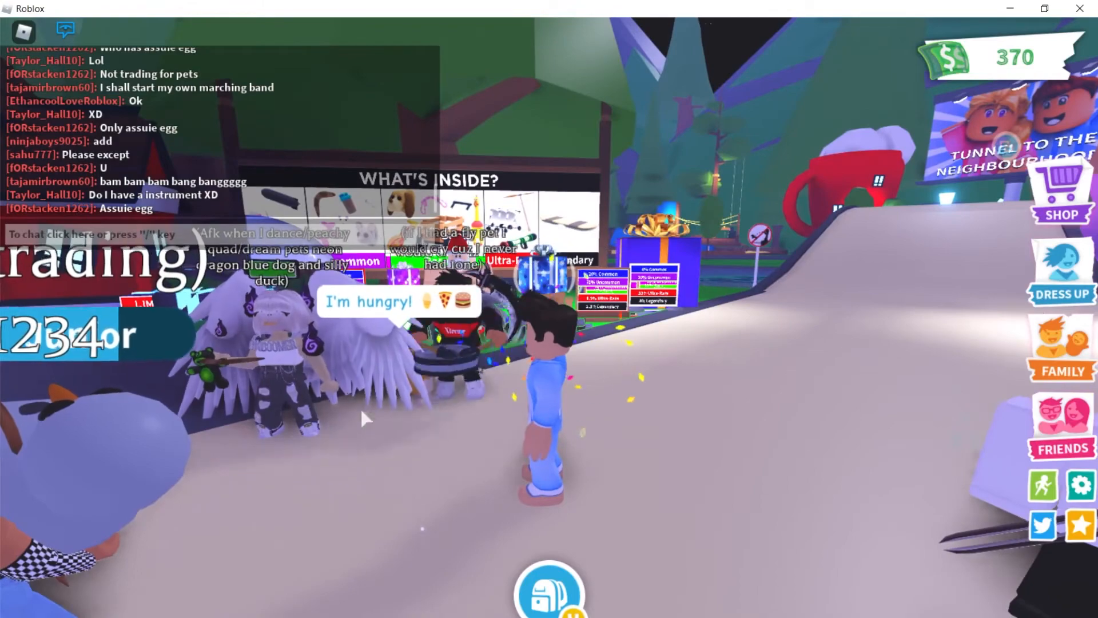
Walk up to the drummer and give them a Hotdog from the backpack's Food items.
{"action": "key", "text": "w"}
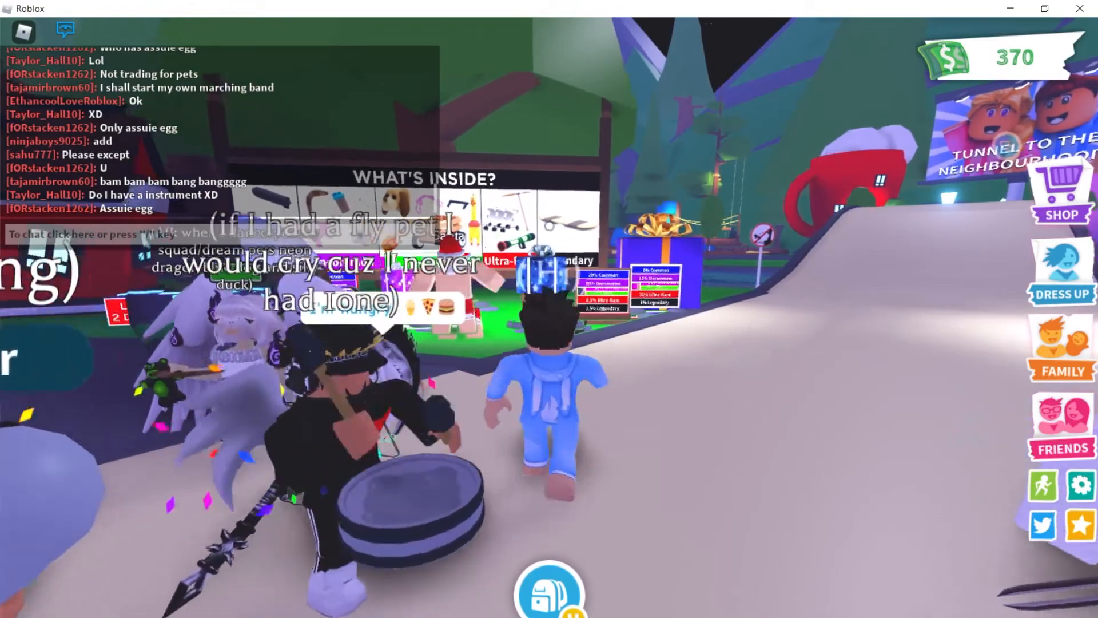
{"action": "left_click", "coordinate": [257, 383]}
{"action": "left_click", "coordinate": [276, 397]}
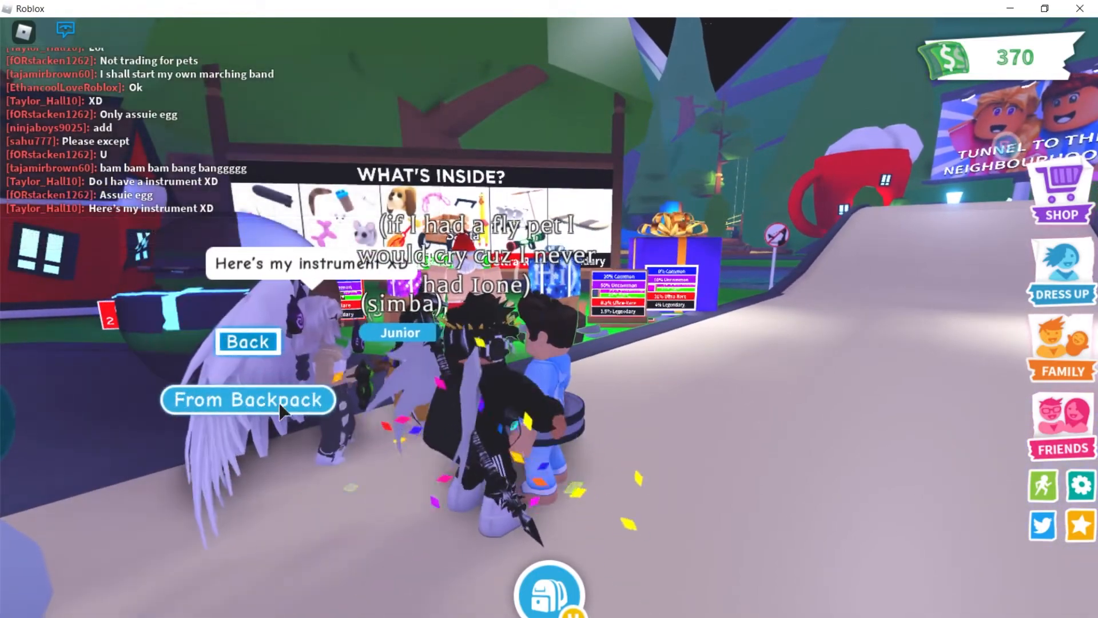
{"action": "left_click", "coordinate": [278, 398]}
{"action": "left_click", "coordinate": [449, 428]}
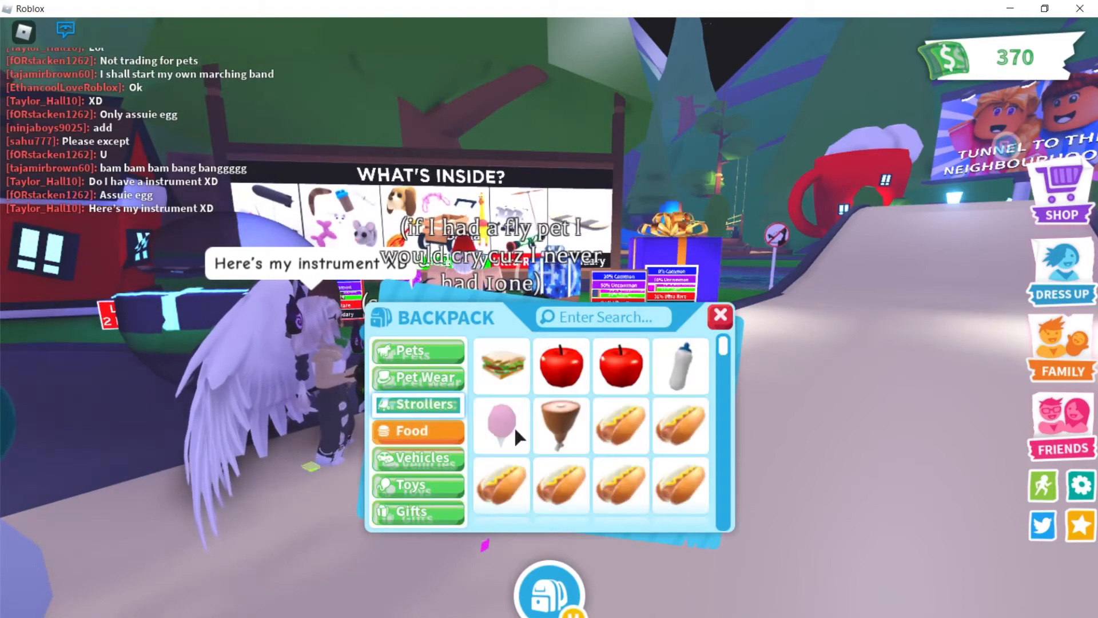
{"action": "left_click", "coordinate": [615, 475]}
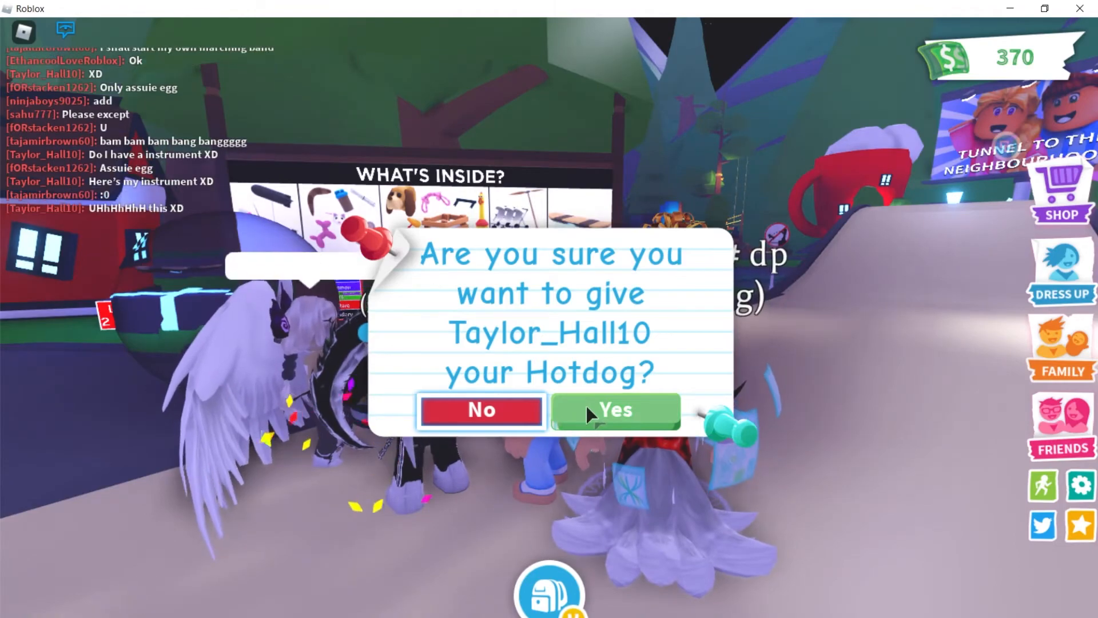
{"action": "left_click", "coordinate": [588, 408]}
Run the avatar away from the group toward the houses.
{"action": "key", "text": "s"}
{"action": "key", "text": "a"}
{"action": "key", "text": "d"}
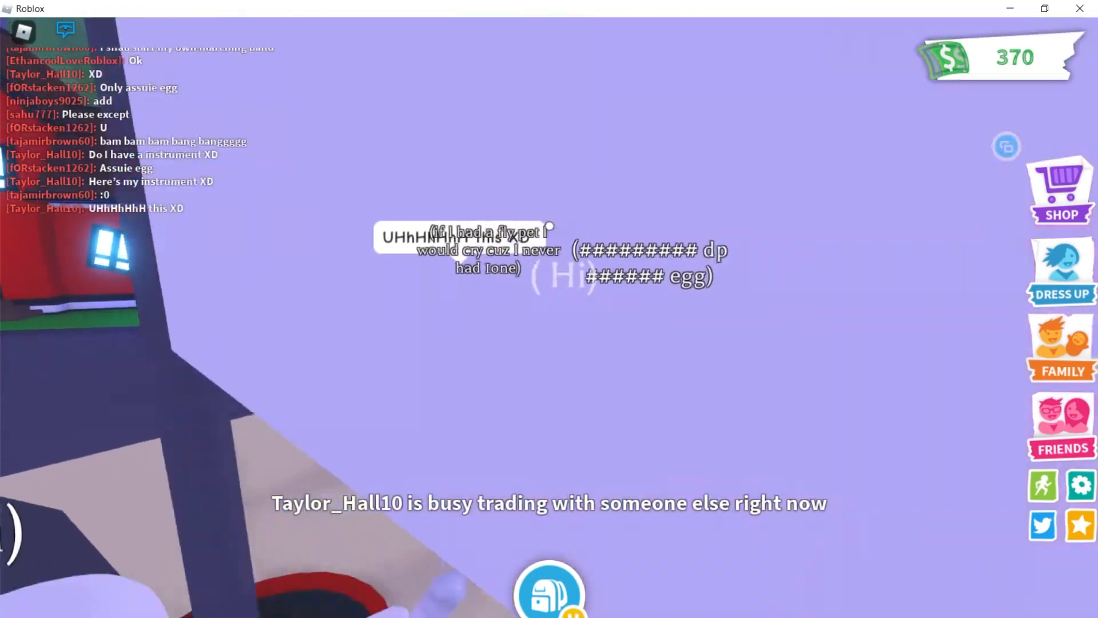
{"action": "key", "text": "d"}
{"action": "key", "text": "w"}
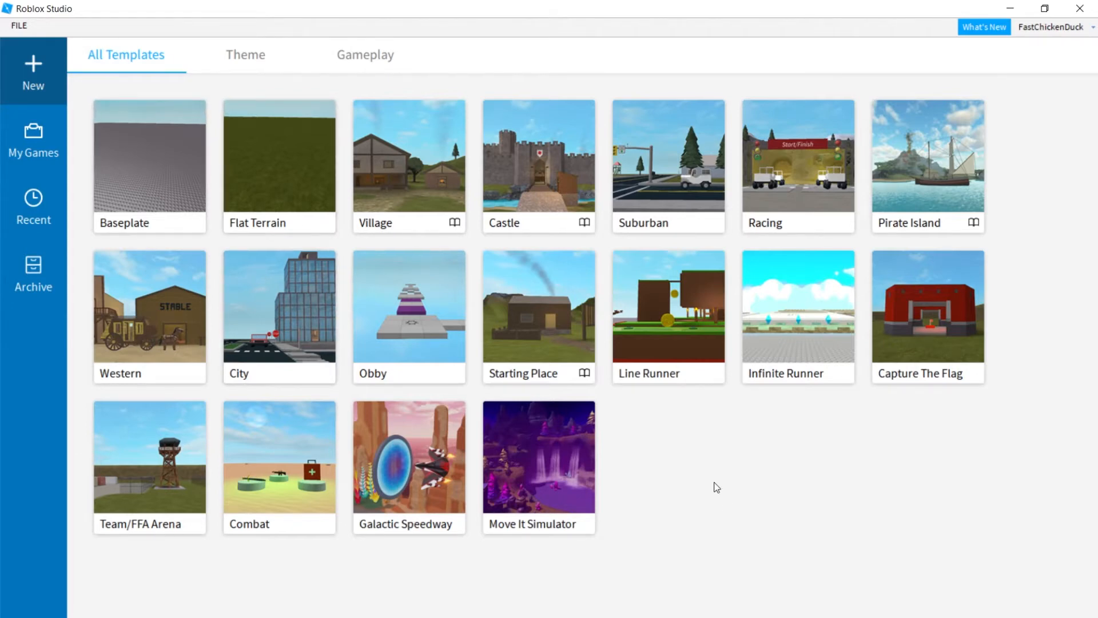
Start a new place from the Baseplate template and show the PLUGINS tools.
{"action": "left_click", "coordinate": [145, 204]}
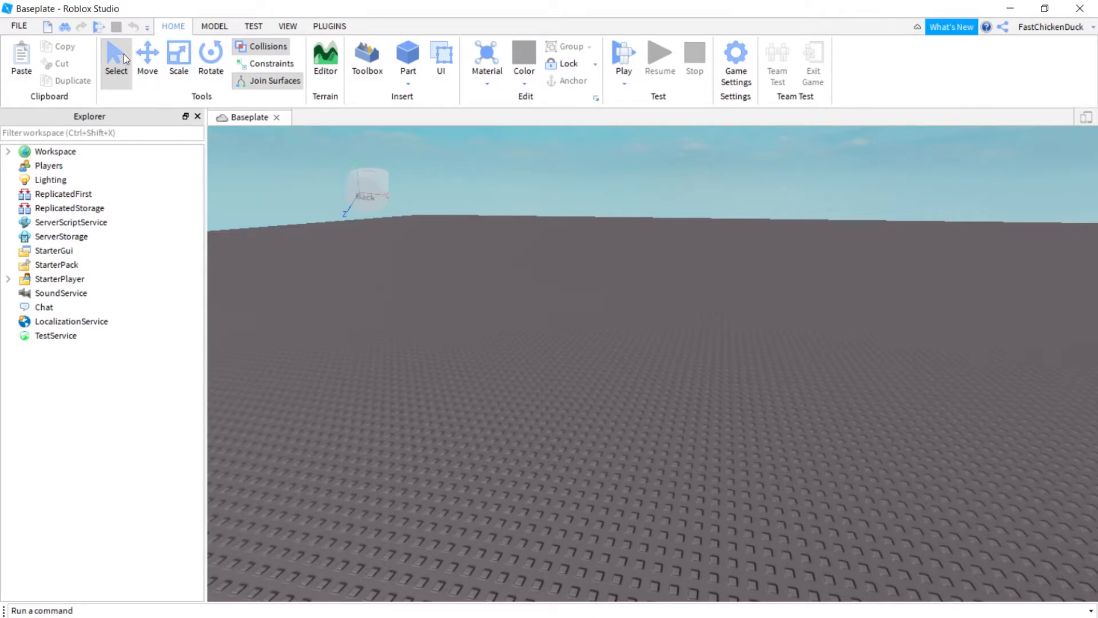
{"action": "left_click", "coordinate": [331, 25]}
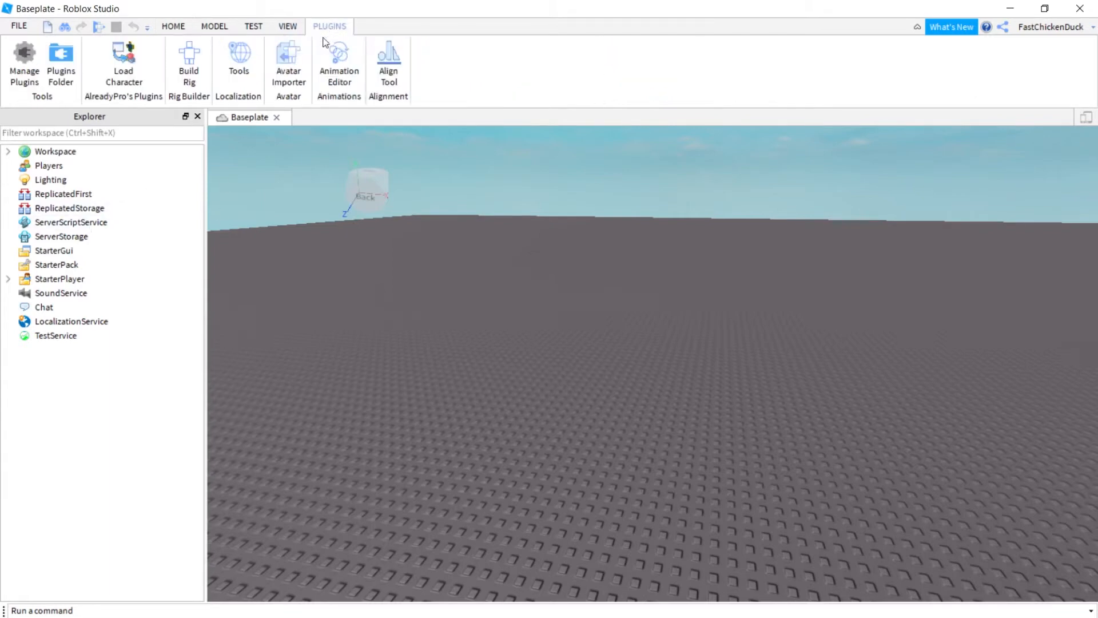
Load a player's avatar by entering their username in Load Character, spawn it, and close the loader.
{"action": "left_click", "coordinate": [133, 68]}
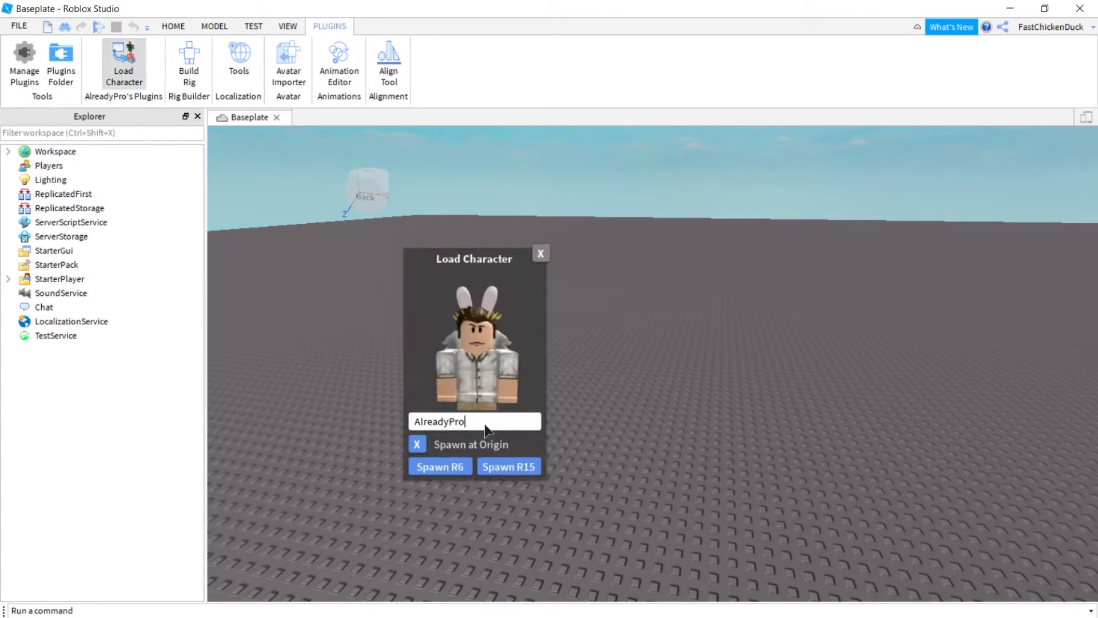
{"action": "key", "text": "BackSpace"}
{"action": "key", "text": "BackSpace"}
{"action": "key", "text": "BackSpace"}
{"action": "key", "text": "BackSpace"}
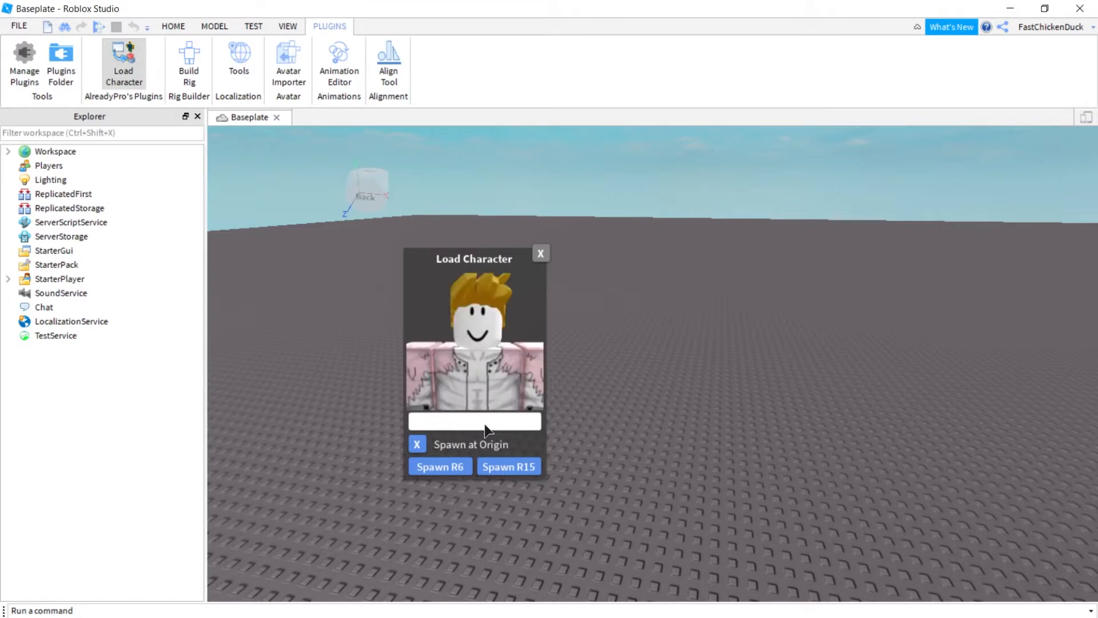
{"action": "type", "text": "supe"}
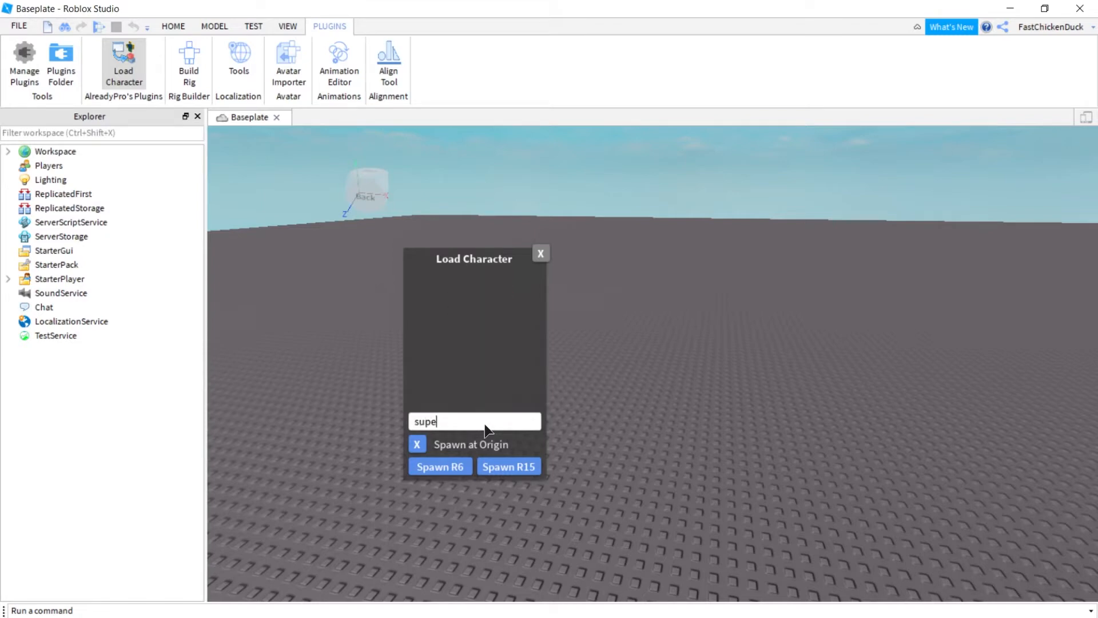
{"action": "type", "text": "rCTV400"}
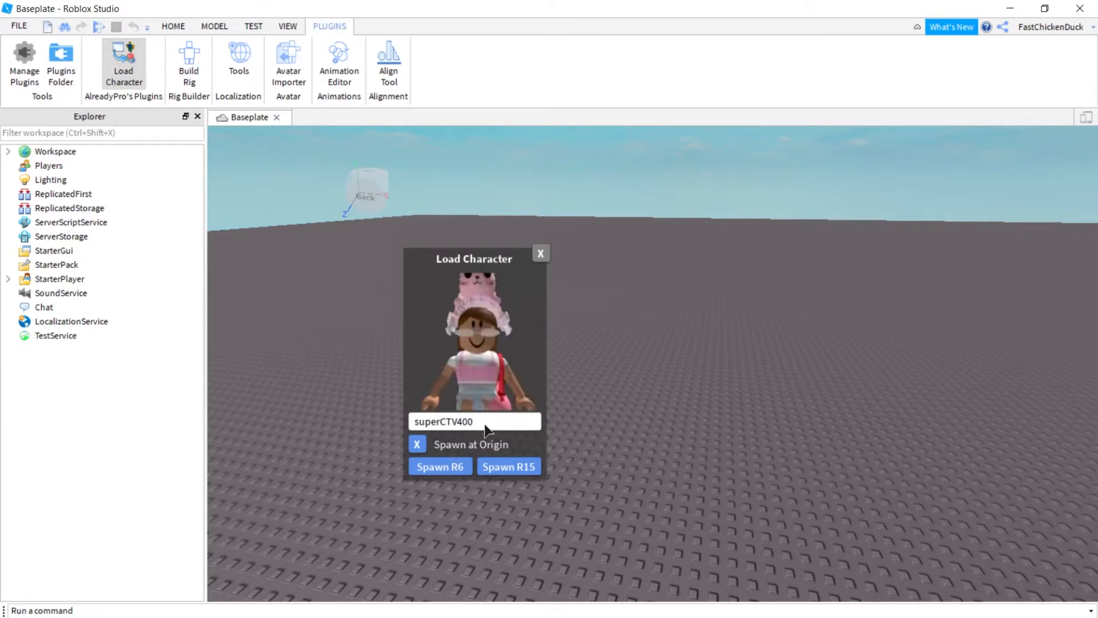
{"action": "left_click", "coordinate": [506, 471]}
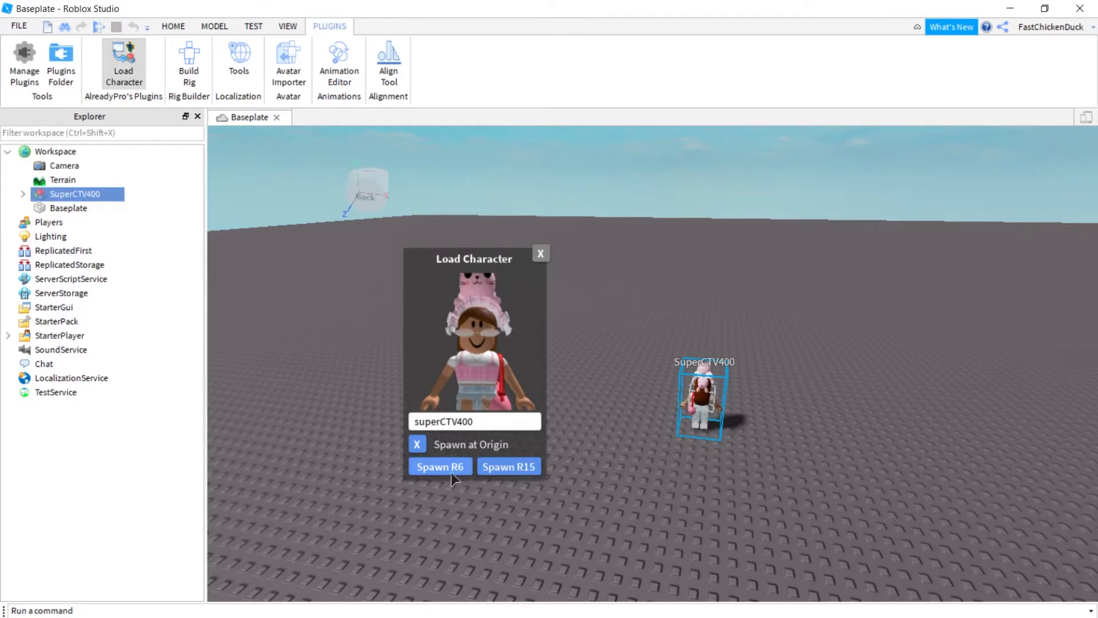
{"action": "left_click", "coordinate": [541, 255]}
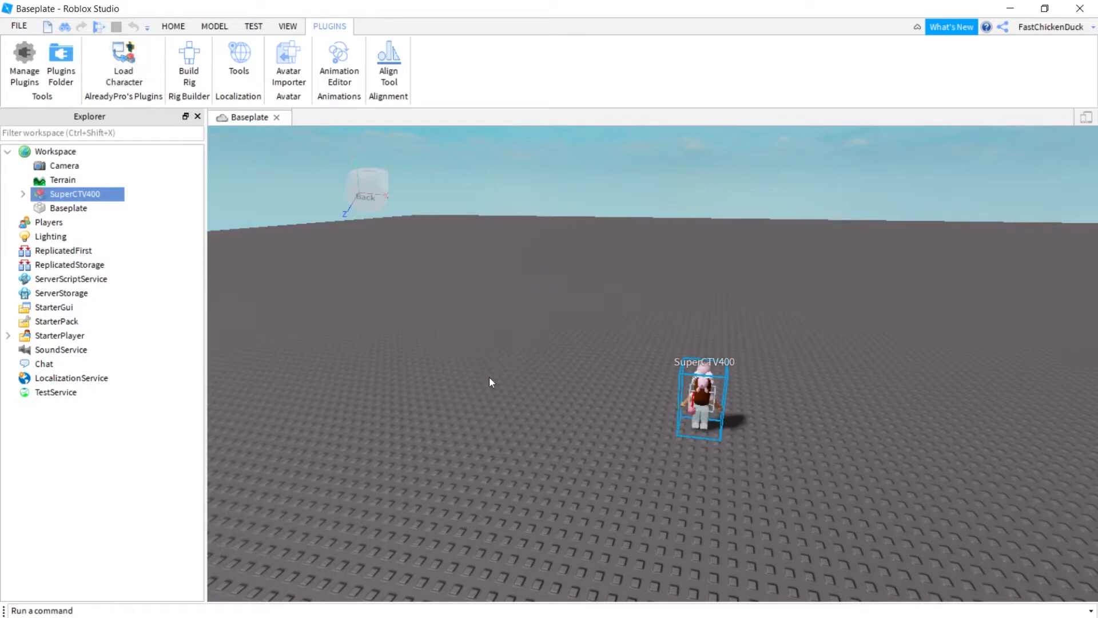
Load a second user's avatar by username and spawn it as an R15 character.
{"action": "scroll", "coordinate": [517, 400], "scroll_direction": "up", "scroll_amount": 3}
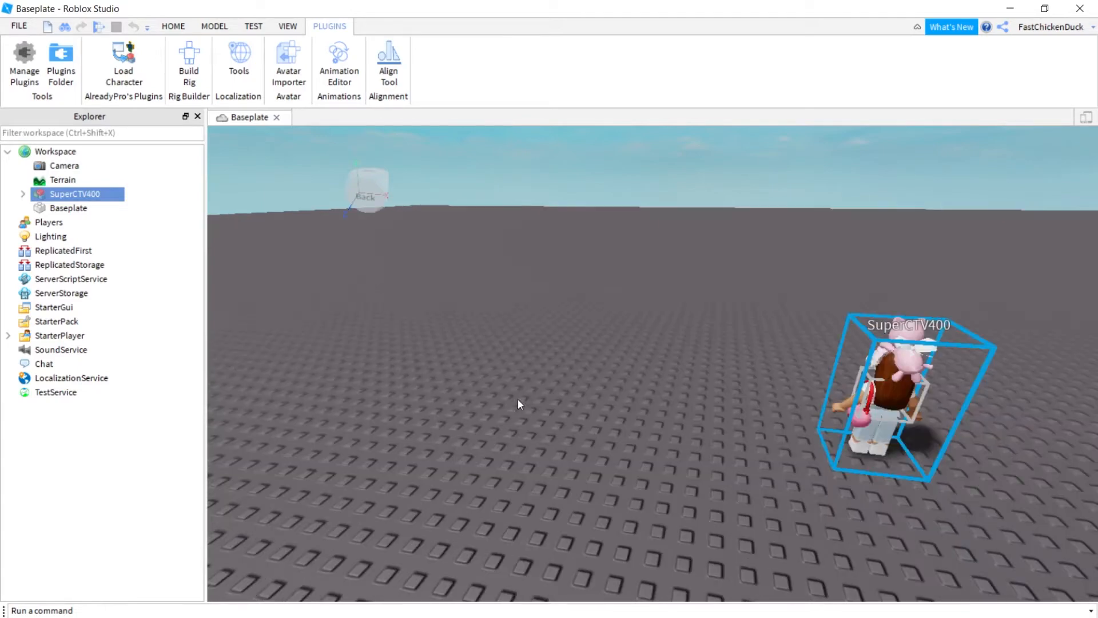
{"action": "scroll", "coordinate": [402, 471], "scroll_direction": "down", "scroll_amount": 3}
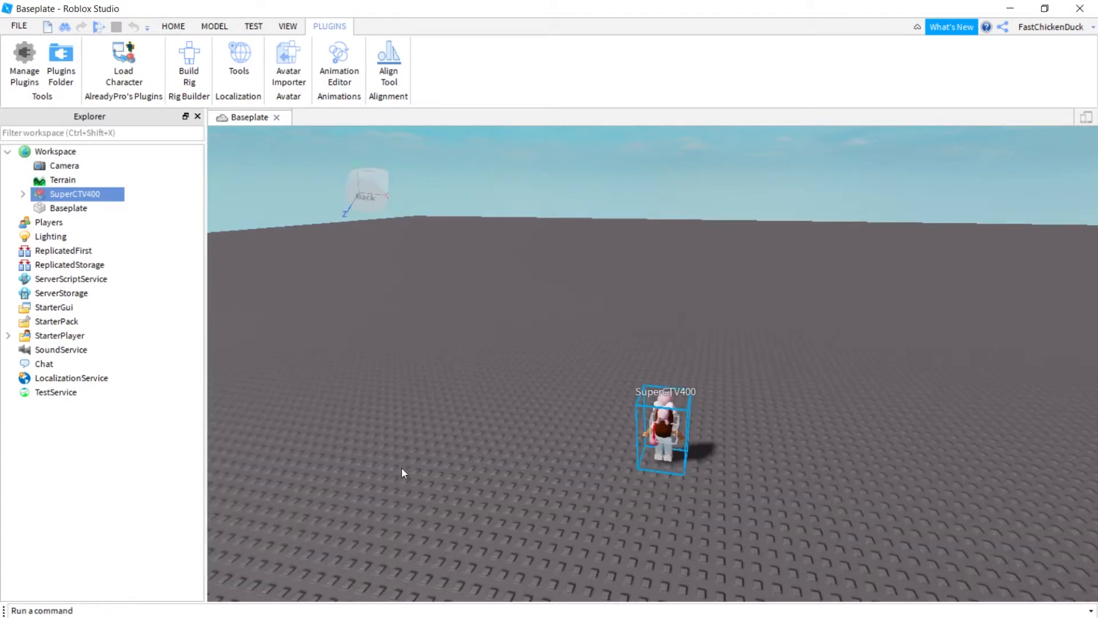
{"action": "scroll", "coordinate": [404, 463], "scroll_direction": "up", "scroll_amount": 3}
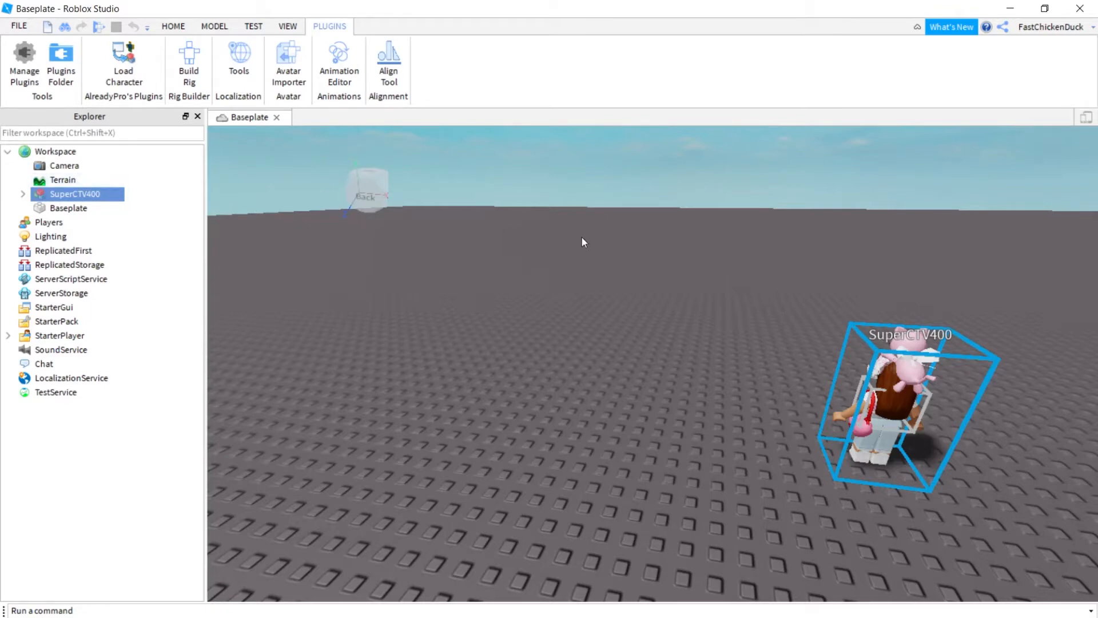
{"action": "left_click", "coordinate": [136, 85]}
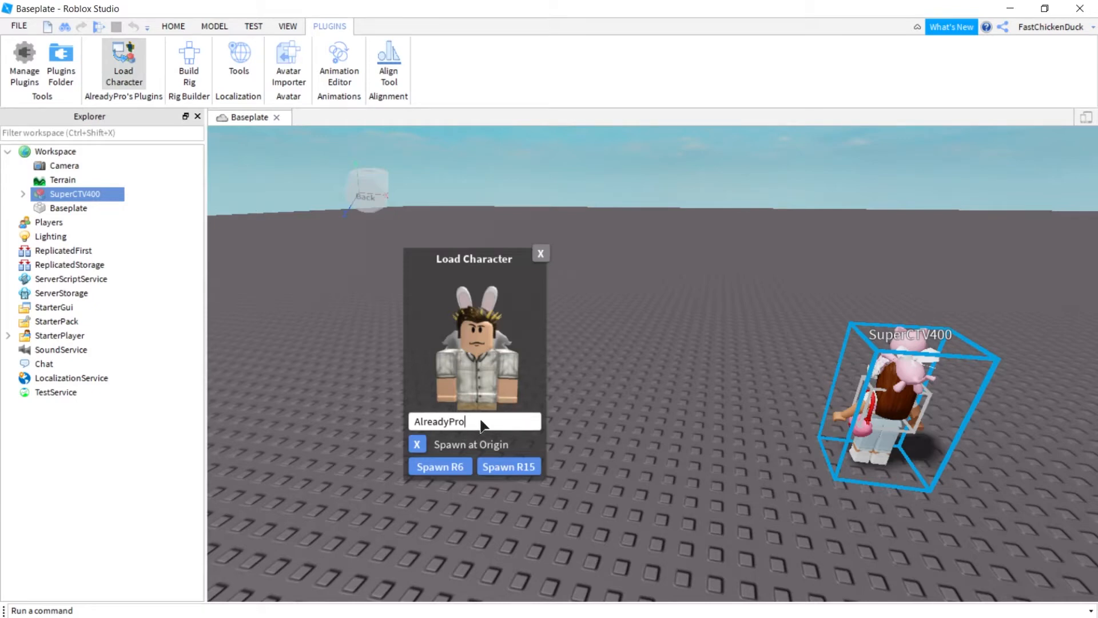
{"action": "key", "text": "BackSpace"}
{"action": "key", "text": "BackSpace"}
{"action": "key", "text": "BackSpace"}
{"action": "key", "text": "BackSpace"}
{"action": "key", "text": "BackSpace"}
{"action": "key", "text": "BackSpace"}
{"action": "key", "text": "BackSpace"}
{"action": "key", "text": "BackSpace"}
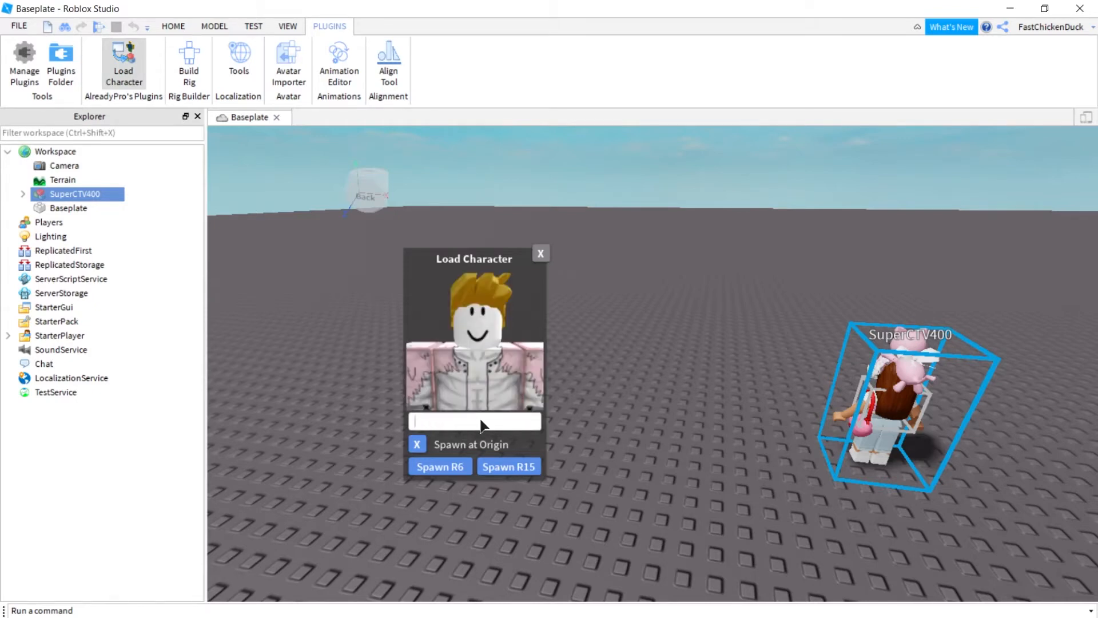
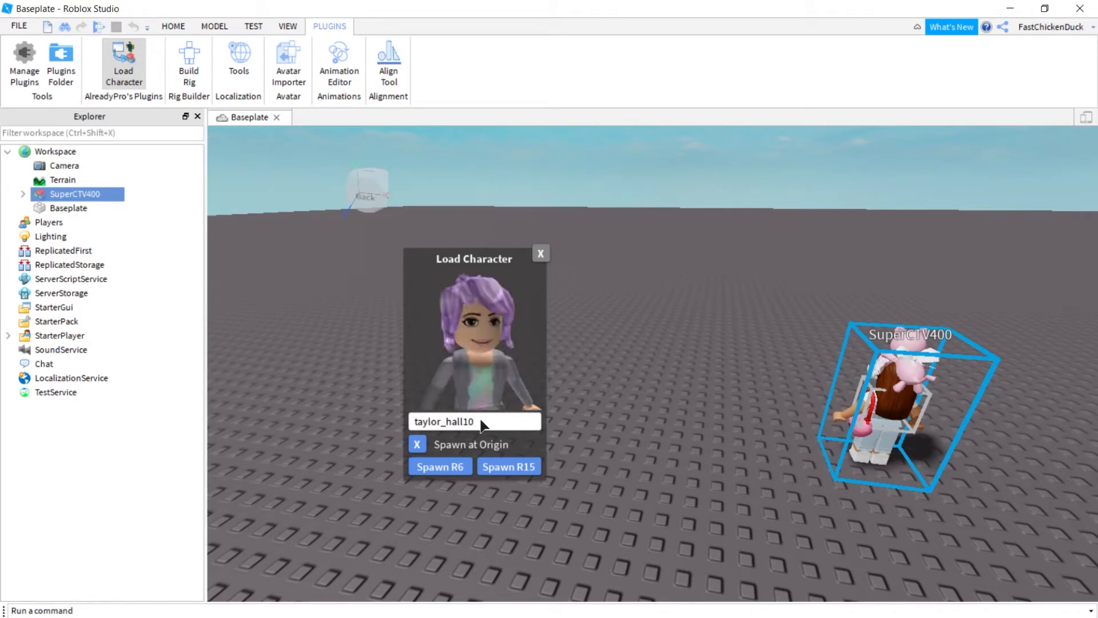
{"action": "left_click", "coordinate": [516, 466]}
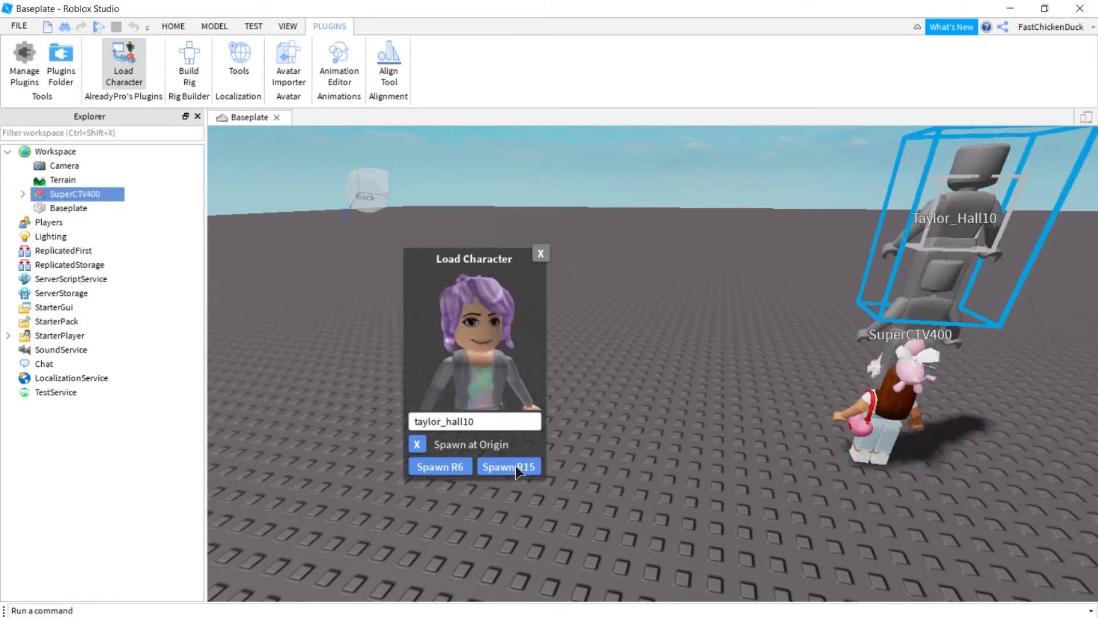
{"action": "left_click", "coordinate": [516, 465]}
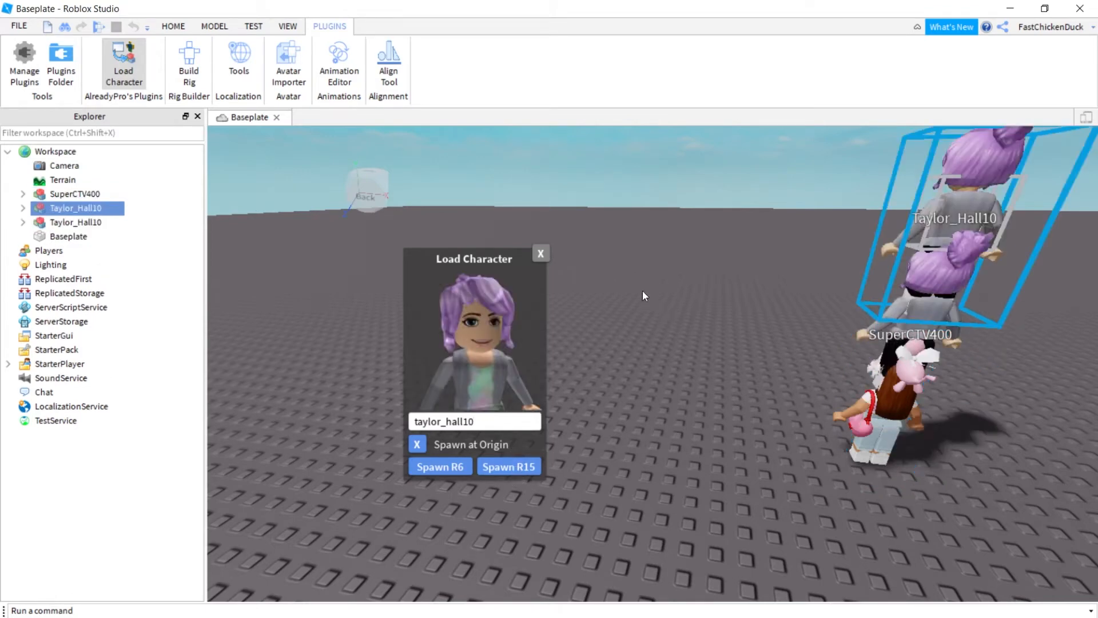
{"action": "left_click", "coordinate": [541, 253]}
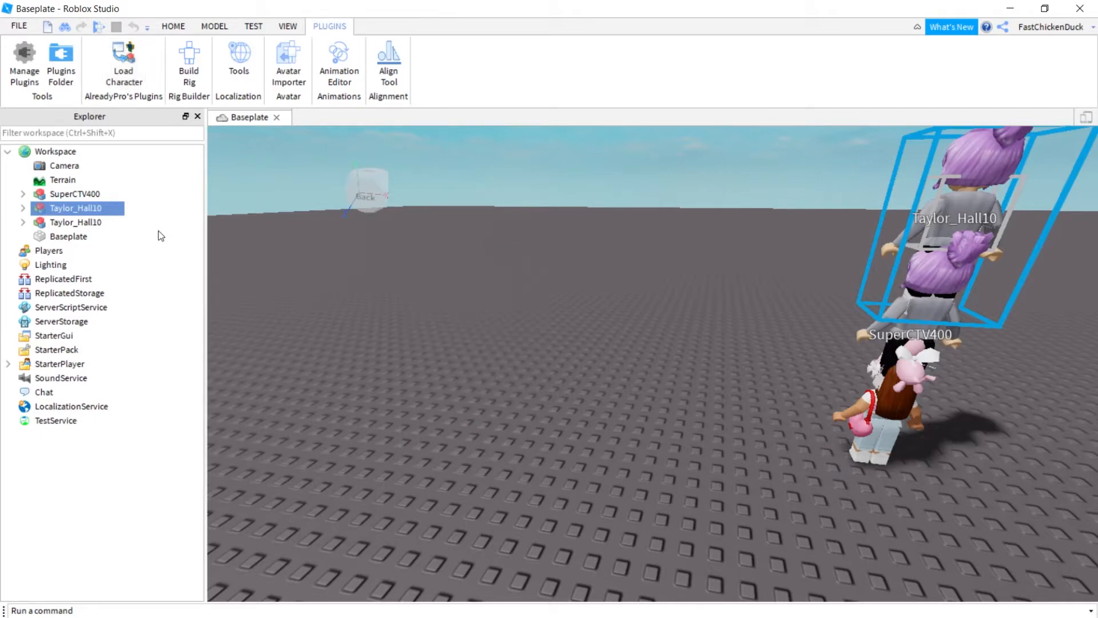
Delete the duplicate avatar in Explorer and select the first avatar.
{"action": "right_click", "coordinate": [82, 210]}
{"action": "left_click", "coordinate": [131, 280]}
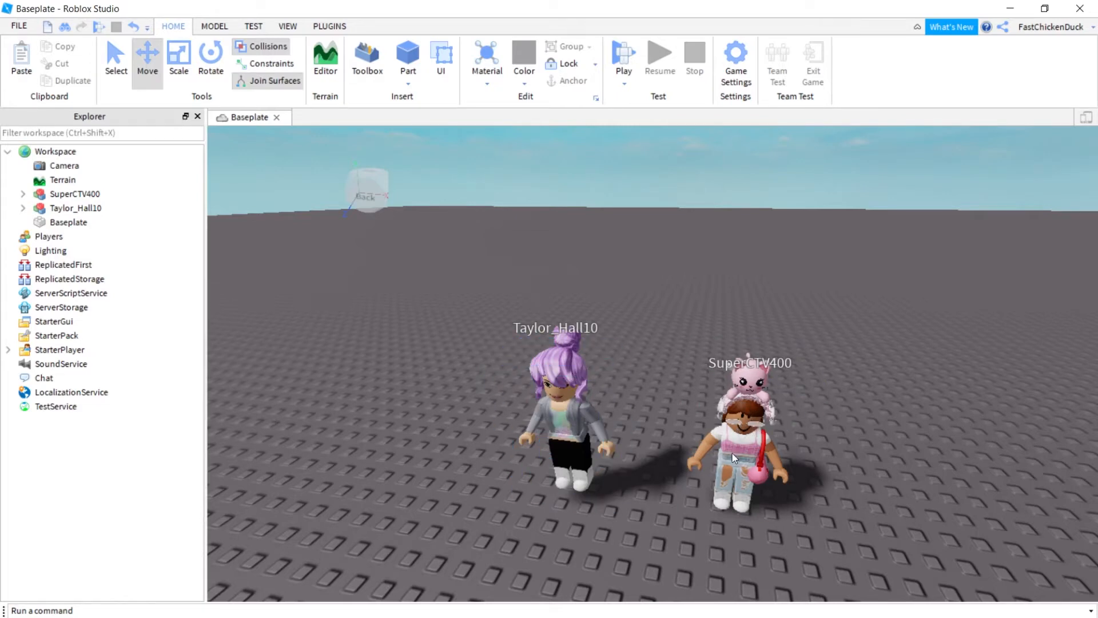
{"action": "left_click", "coordinate": [724, 467]}
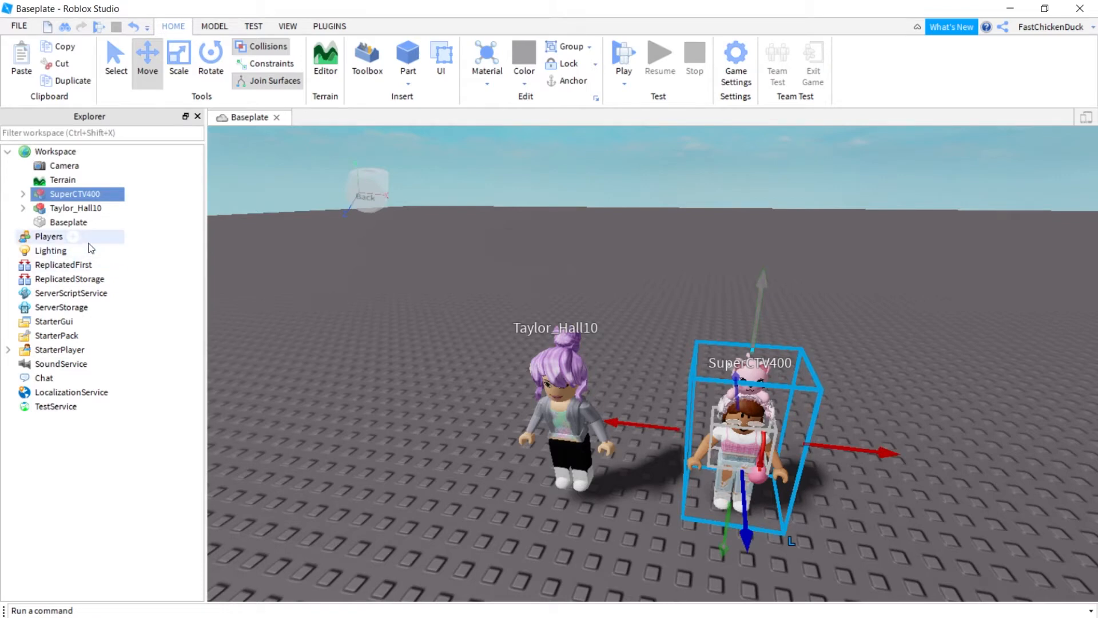
Delete the Lacey Bonnet, Miss Misa, Retro Sunglasses and PinkHeartPurse accessories from the avatar.
{"action": "left_click", "coordinate": [22, 194]}
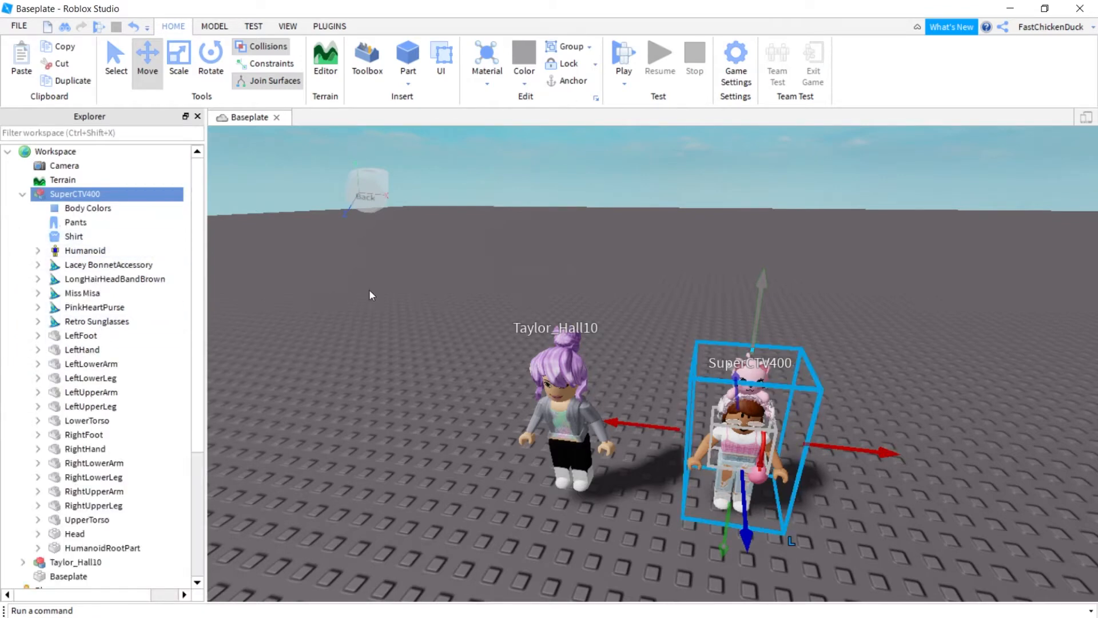
{"action": "right_click", "coordinate": [123, 265]}
{"action": "left_click", "coordinate": [204, 75]}
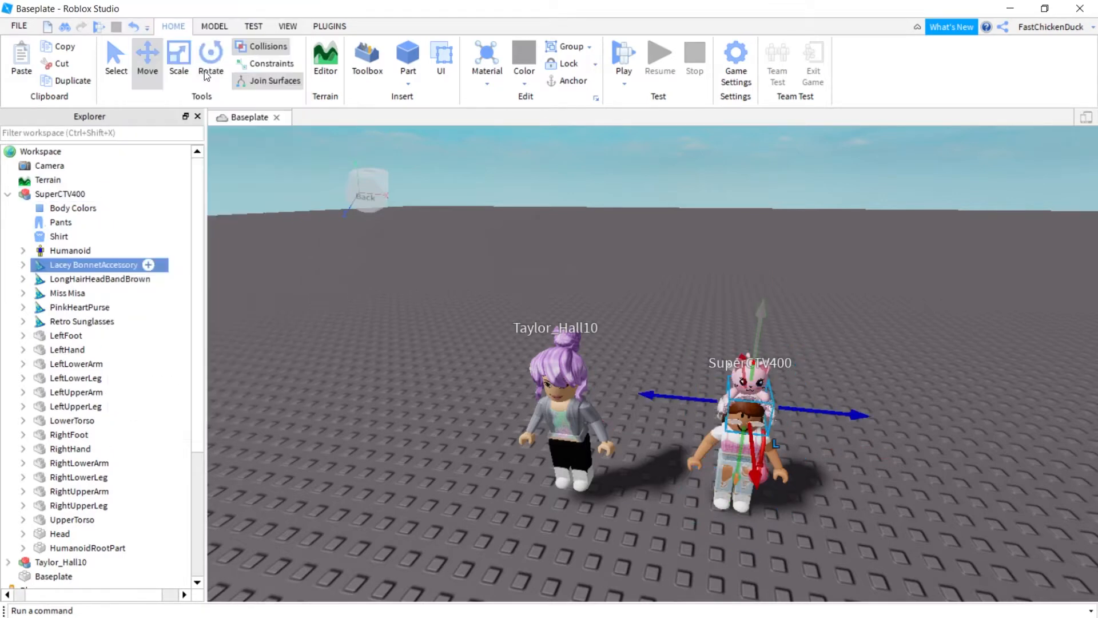
{"action": "left_click", "coordinate": [105, 278]}
{"action": "right_click", "coordinate": [105, 278]}
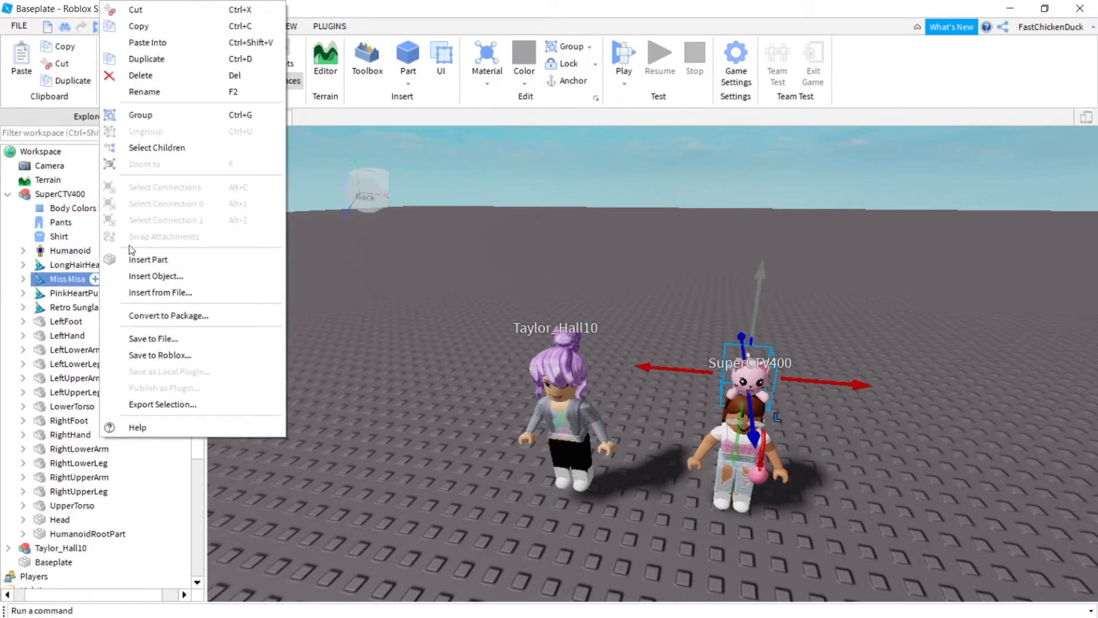
{"action": "left_click", "coordinate": [169, 77]}
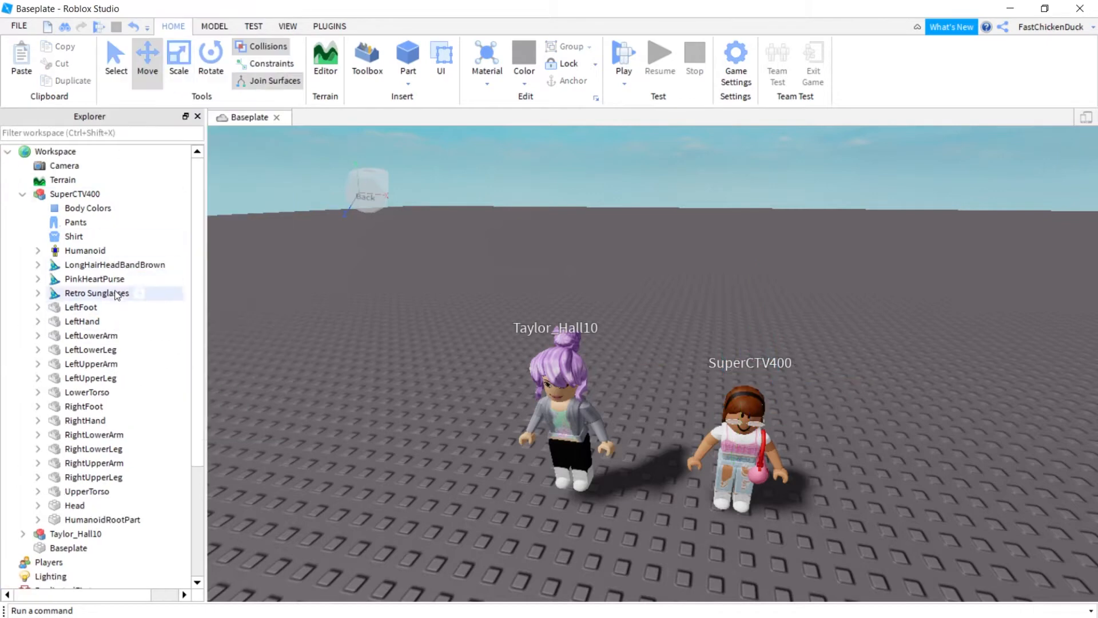
{"action": "right_click", "coordinate": [112, 294]}
{"action": "left_click", "coordinate": [201, 75]}
{"action": "left_click", "coordinate": [88, 266]}
{"action": "right_click", "coordinate": [89, 266]}
{"action": "left_click", "coordinate": [79, 276]}
{"action": "right_click", "coordinate": [78, 275]}
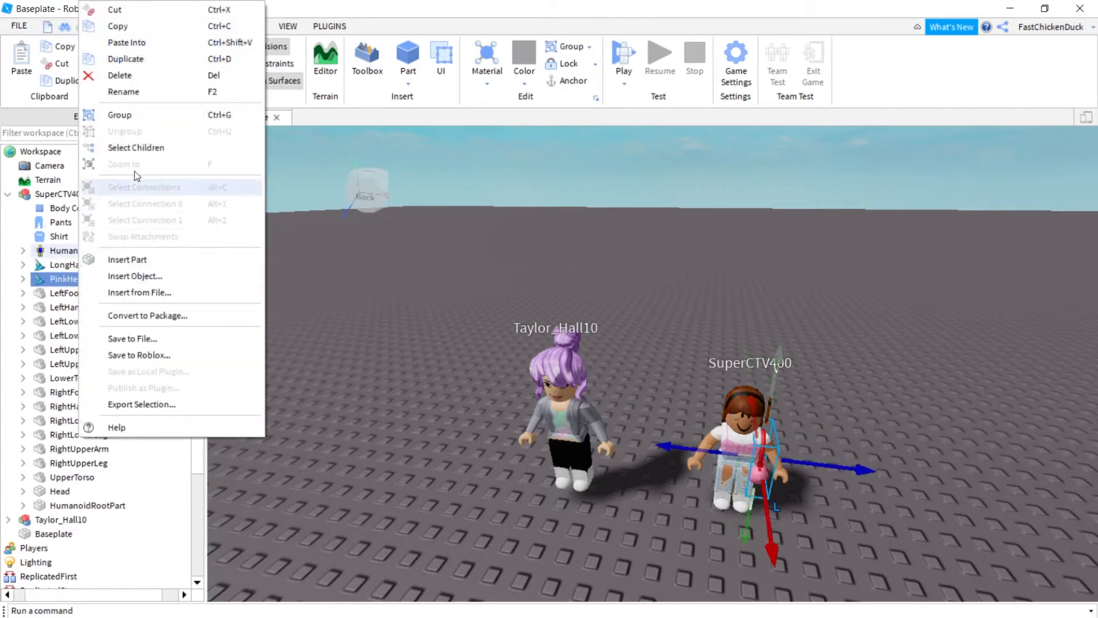
{"action": "left_click", "coordinate": [137, 75]}
Remove the avatar's Pants and Shirt, leaving a bare body.
{"action": "left_click", "coordinate": [74, 237]}
{"action": "left_click", "coordinate": [73, 222], "text": "ctrl"}
{"action": "right_click", "coordinate": [73, 222]}
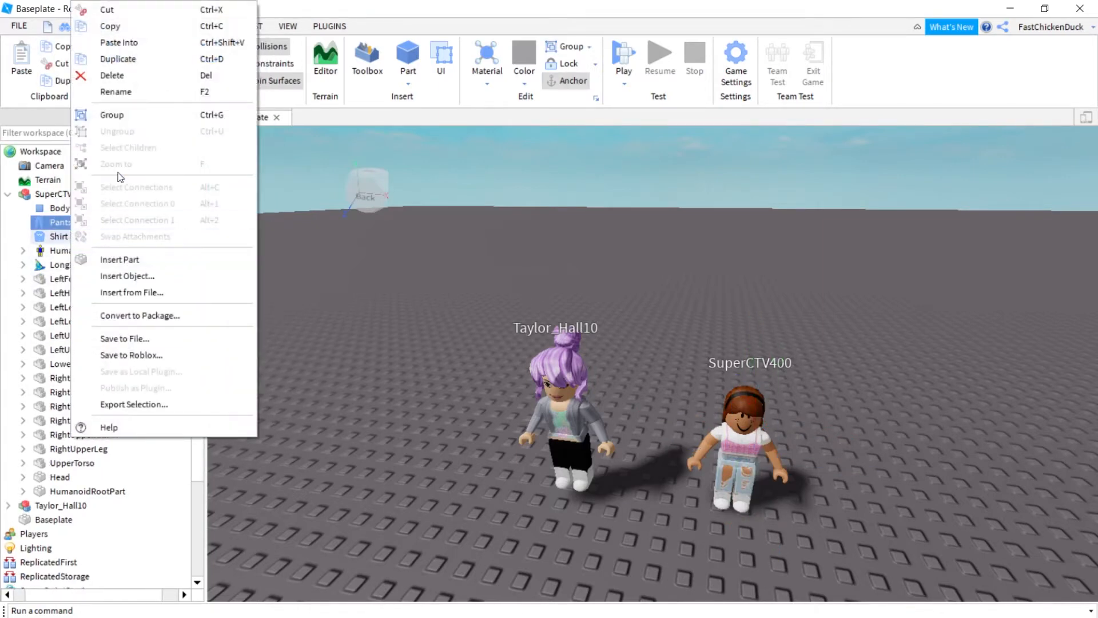
{"action": "left_click", "coordinate": [137, 76]}
{"action": "left_click", "coordinate": [80, 223]}
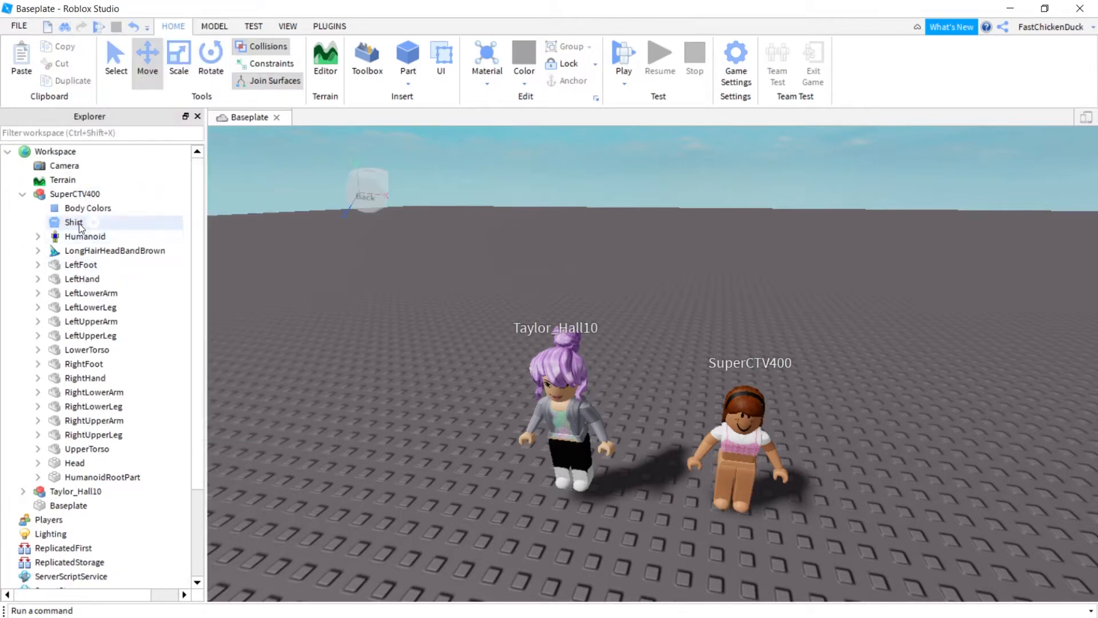
{"action": "right_click", "coordinate": [80, 224]}
{"action": "left_click", "coordinate": [152, 77]}
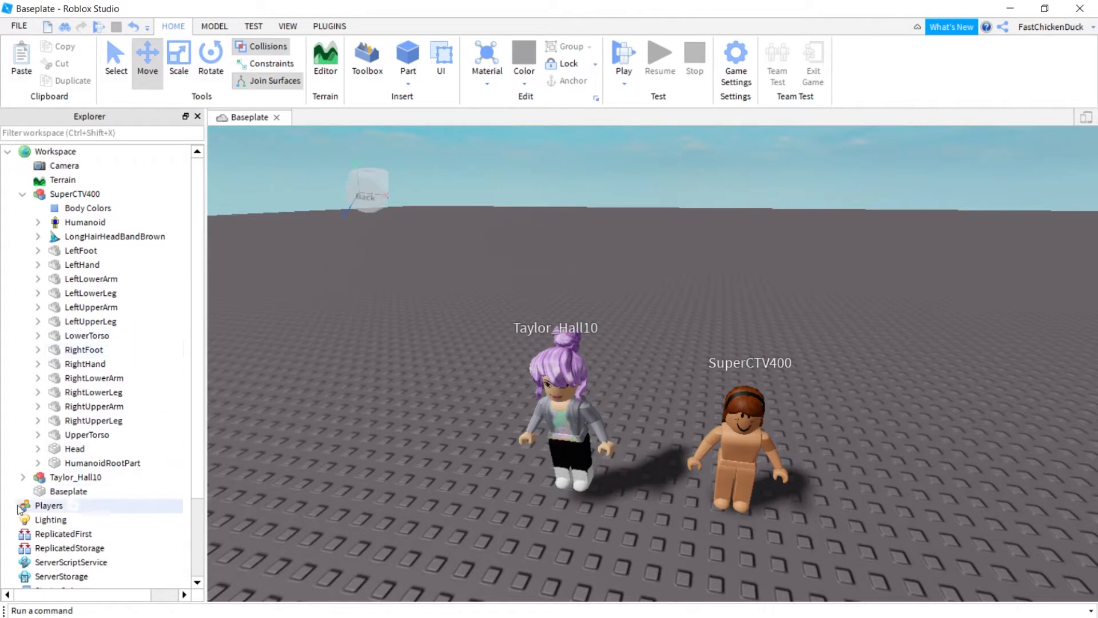
{"action": "left_click", "coordinate": [108, 478]}
{"action": "left_click", "coordinate": [393, 342]}
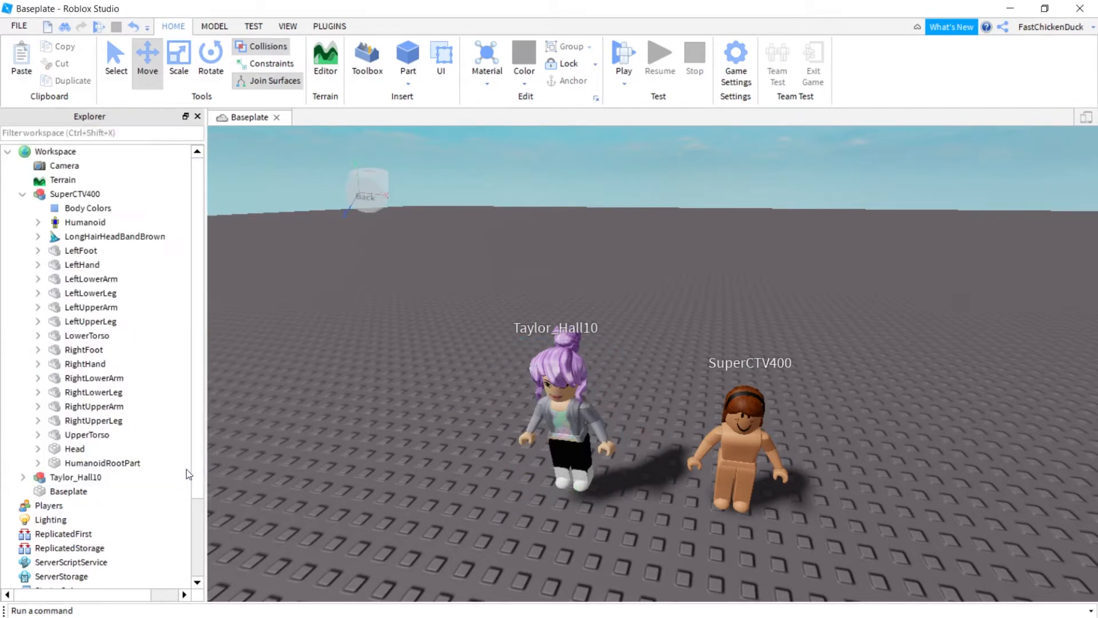
Copy the purple-haired avatar's Pants and move the pasted copy into the unclothed avatar.
{"action": "left_click", "coordinate": [23, 478]}
{"action": "scroll", "coordinate": [29, 474], "scroll_direction": "down", "scroll_amount": 1}
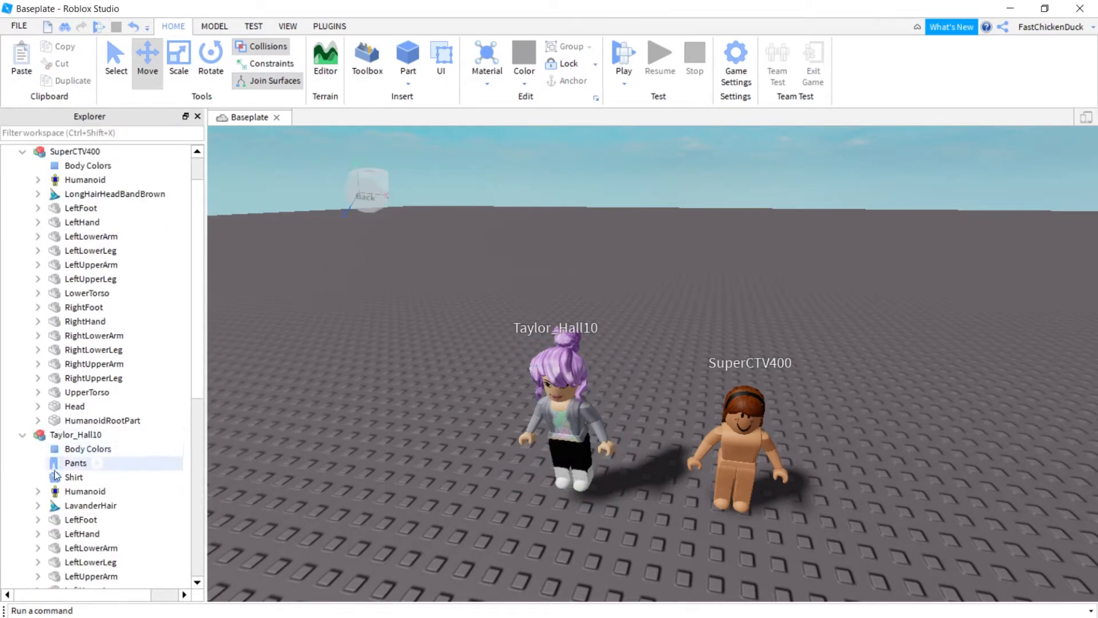
{"action": "left_click", "coordinate": [73, 468]}
{"action": "right_click", "coordinate": [73, 468]}
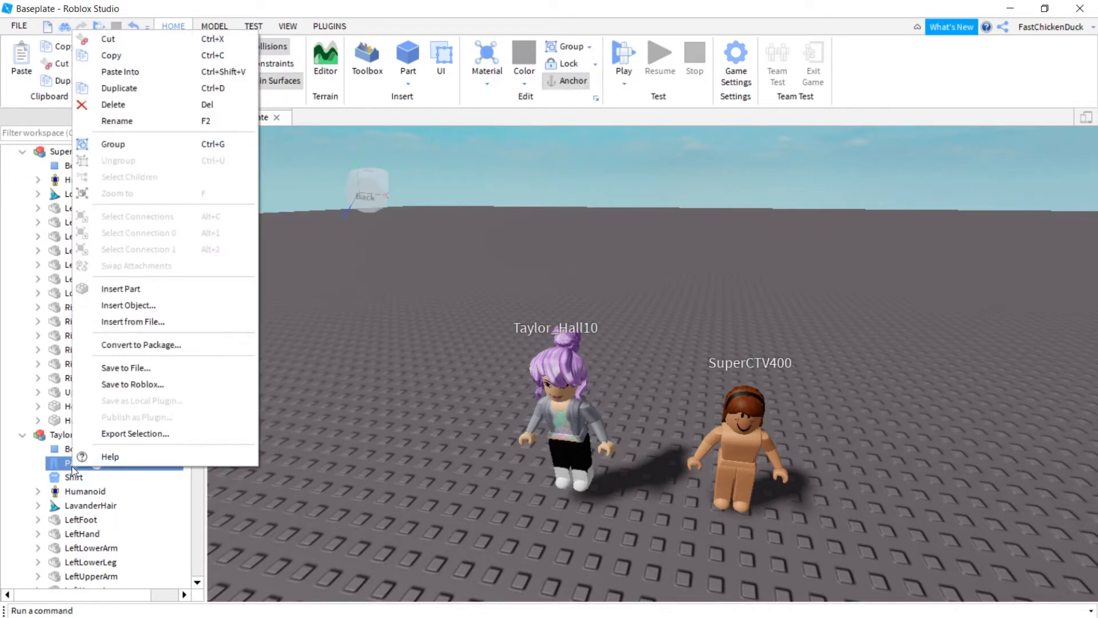
{"action": "left_click", "coordinate": [111, 55]}
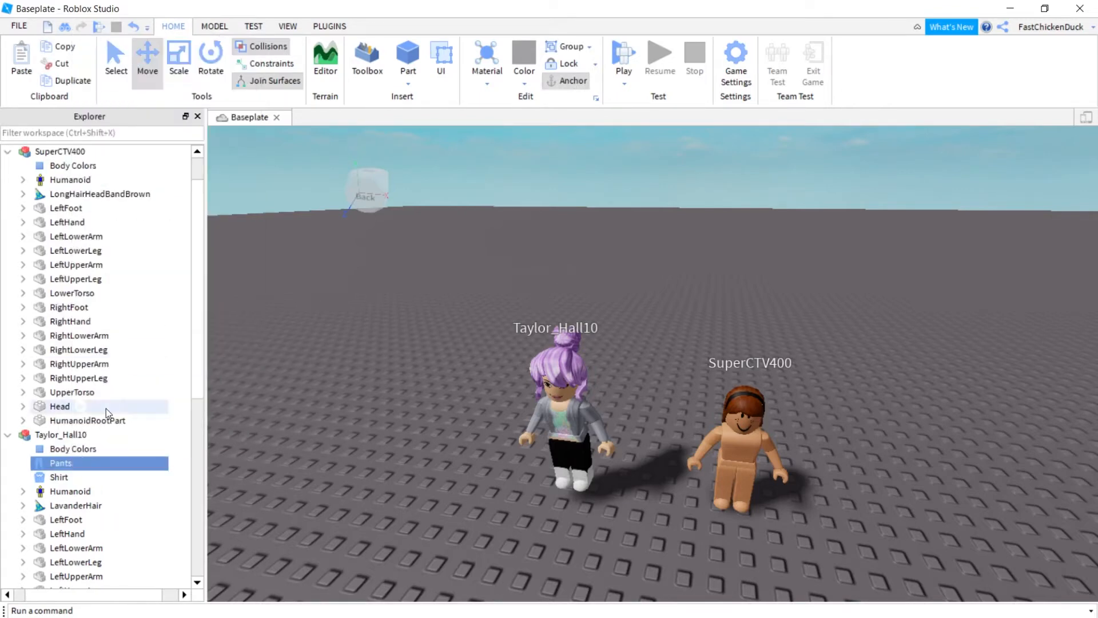
{"action": "scroll", "coordinate": [106, 409], "scroll_direction": "up", "scroll_amount": 1}
{"action": "left_click", "coordinate": [106, 182]}
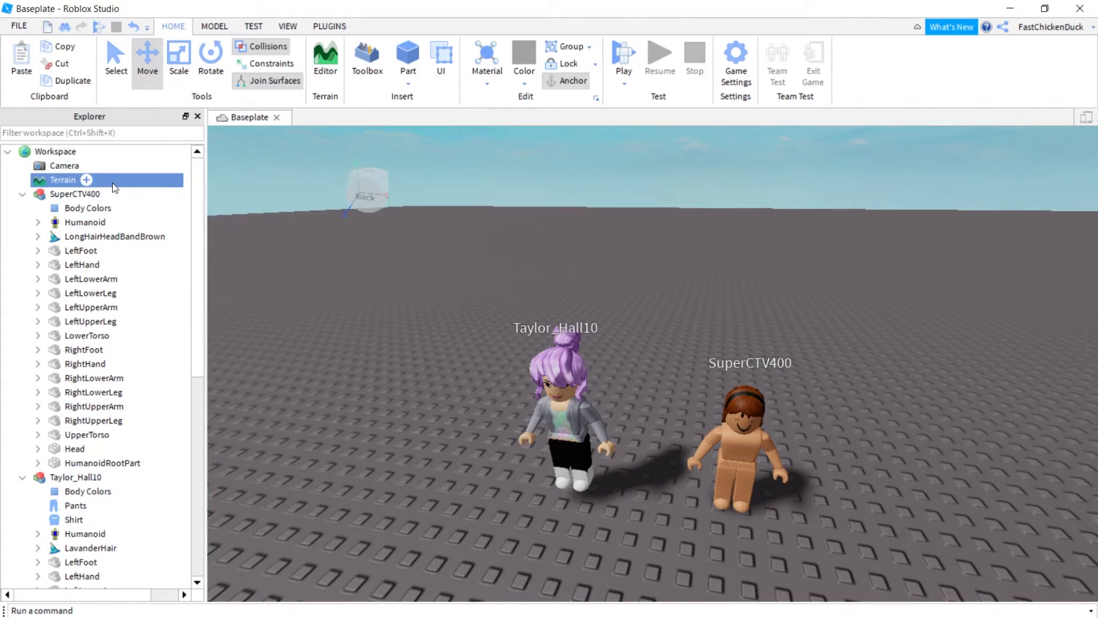
{"action": "key", "text": "ctrl+v"}
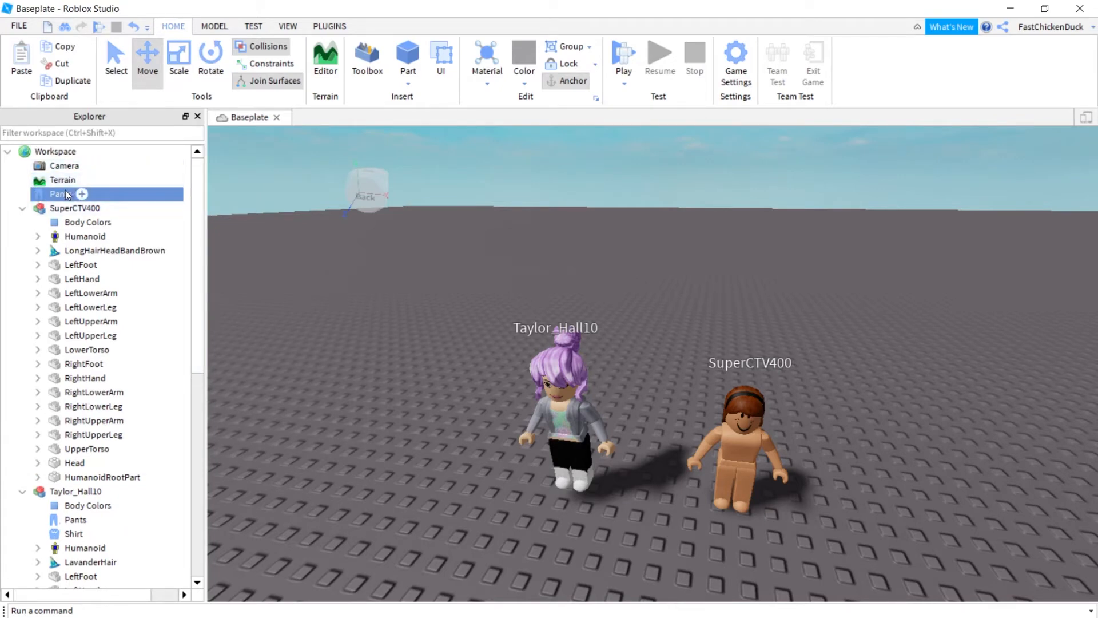
{"action": "mouse_move", "coordinate": [70, 190]}
{"action": "left_mouse_down"}
{"action": "mouse_move", "coordinate": [63, 239]}
{"action": "mouse_move", "coordinate": [62, 209]}
{"action": "left_mouse_up"}
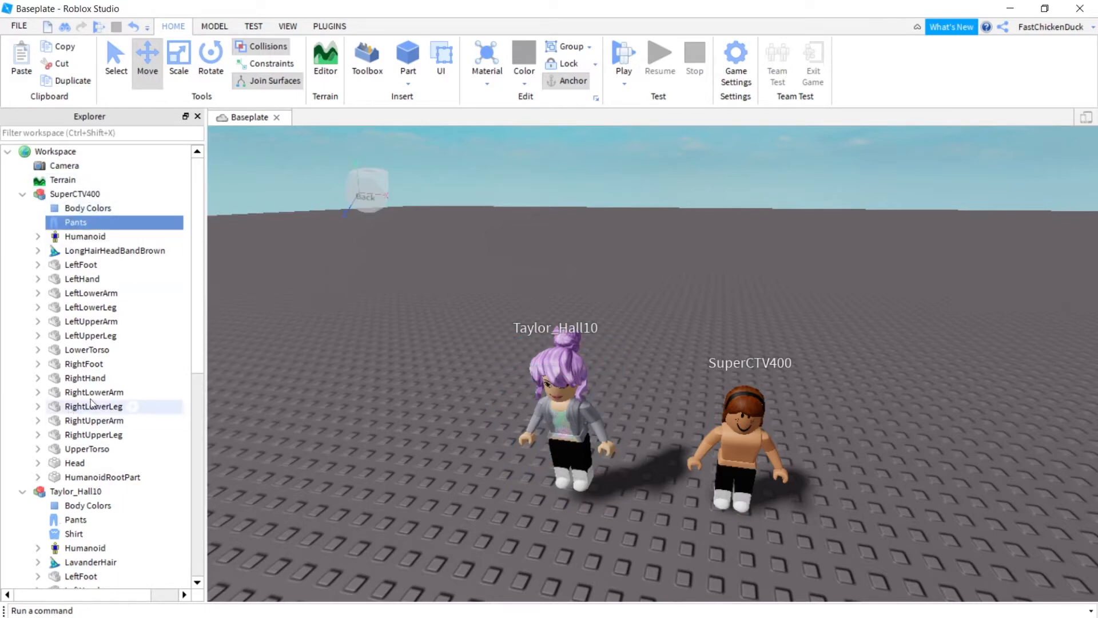
Copy the purple-haired avatar's Shirt and move the pasted copy into the unclothed avatar.
{"action": "scroll", "coordinate": [81, 407], "scroll_direction": "down", "scroll_amount": 2}
{"action": "left_click", "coordinate": [78, 452]}
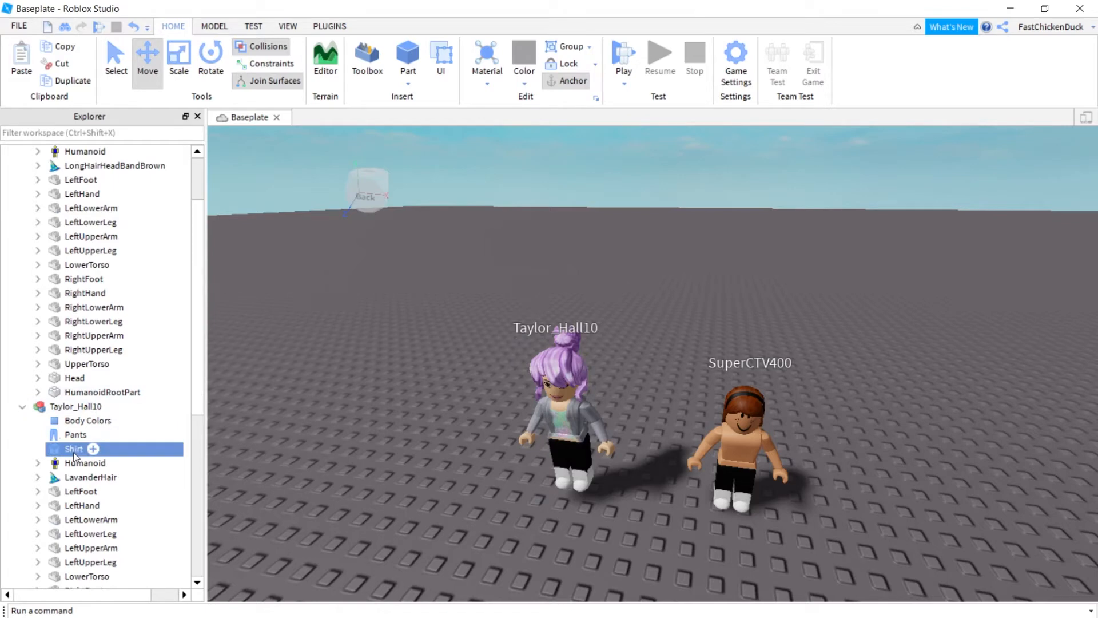
{"action": "right_click", "coordinate": [77, 452]}
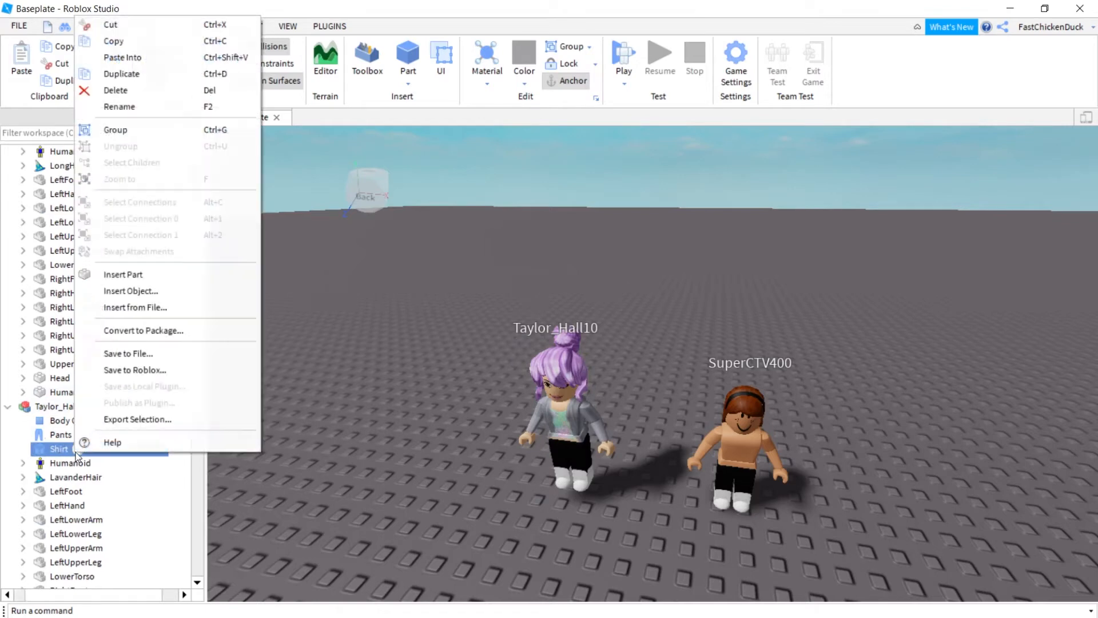
{"action": "left_click", "coordinate": [152, 45]}
{"action": "scroll", "coordinate": [143, 297], "scroll_direction": "up", "scroll_amount": 2}
{"action": "left_click", "coordinate": [105, 182]}
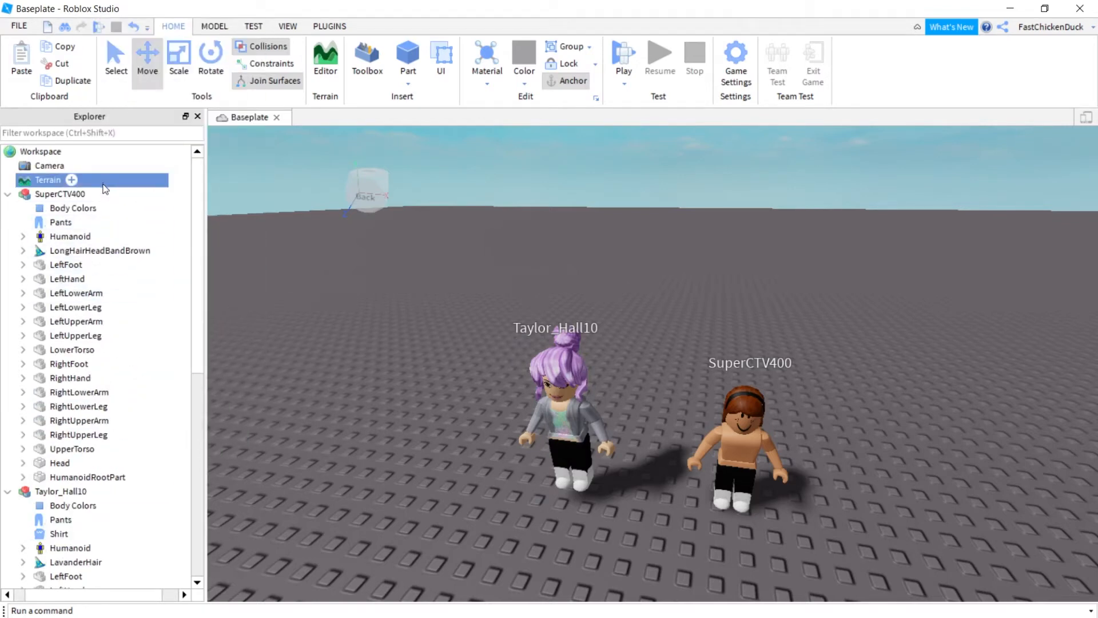
{"action": "key", "text": "ctrl+v"}
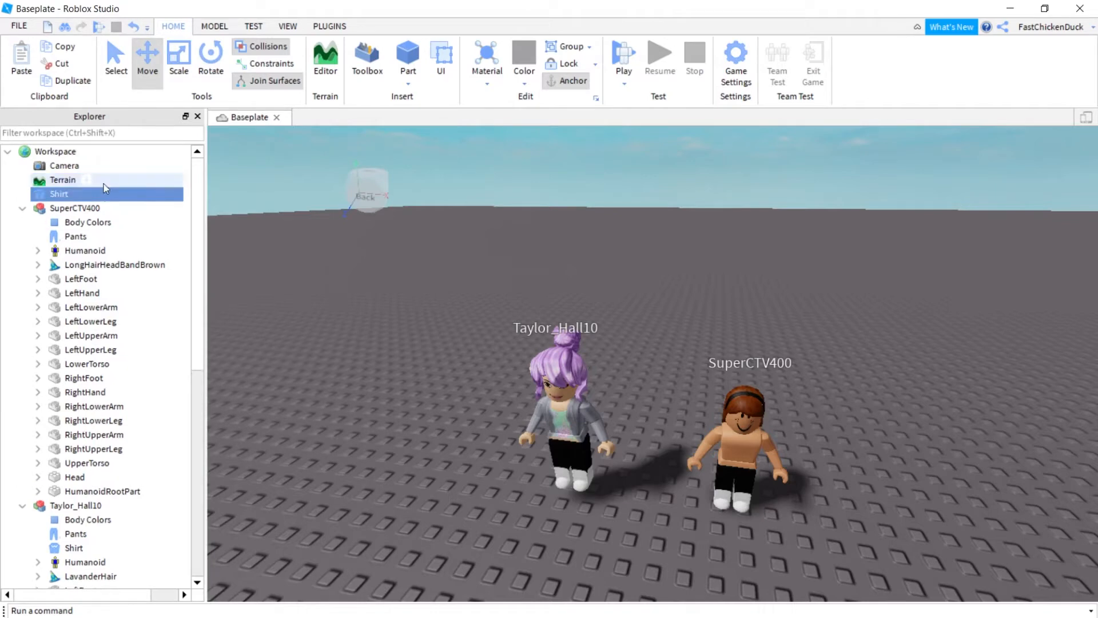
{"action": "left_click_drag", "start_coordinate": [56, 194], "coordinate": [68, 208]}
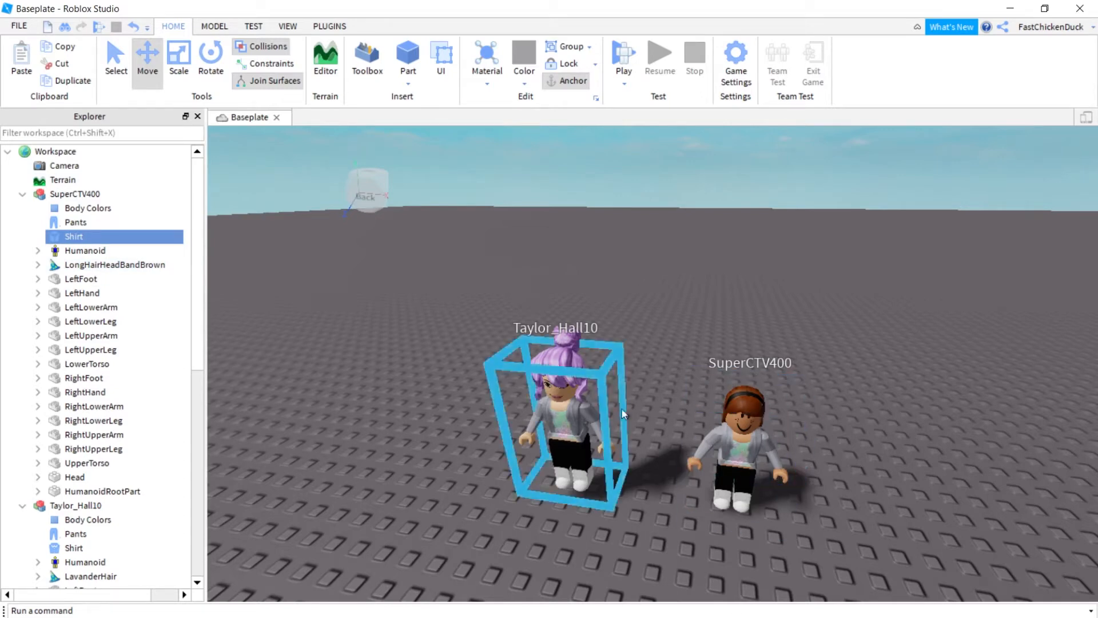
{"action": "left_click", "coordinate": [621, 407]}
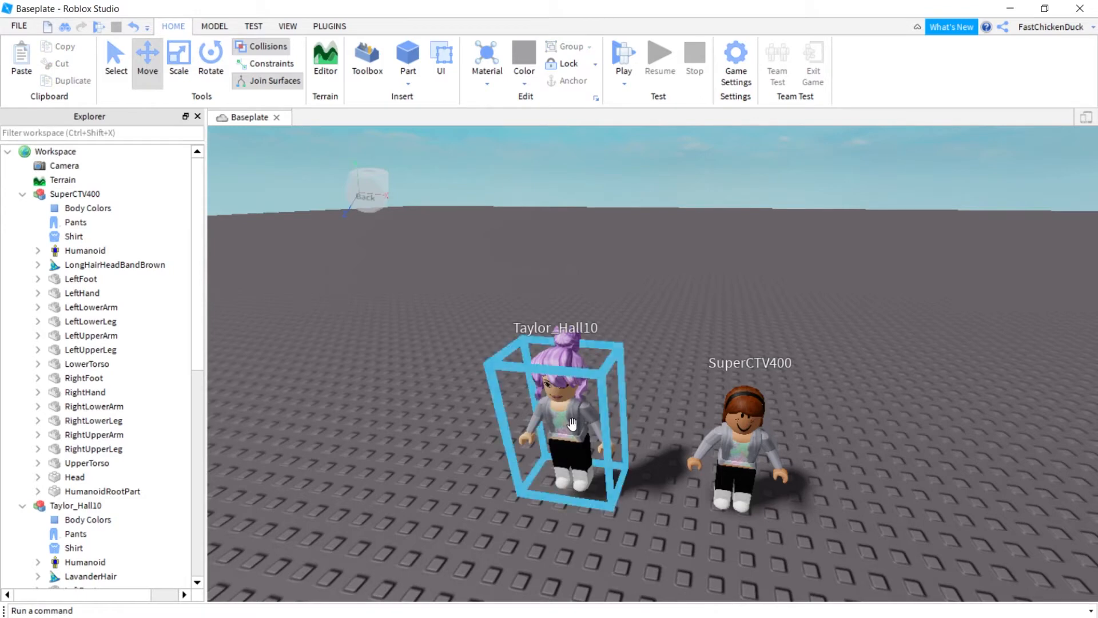
{"action": "left_click", "coordinate": [583, 395]}
Delete the purple-haired avatar and choose Export Selection for the dressed avatar.
{"action": "key", "text": "Delete"}
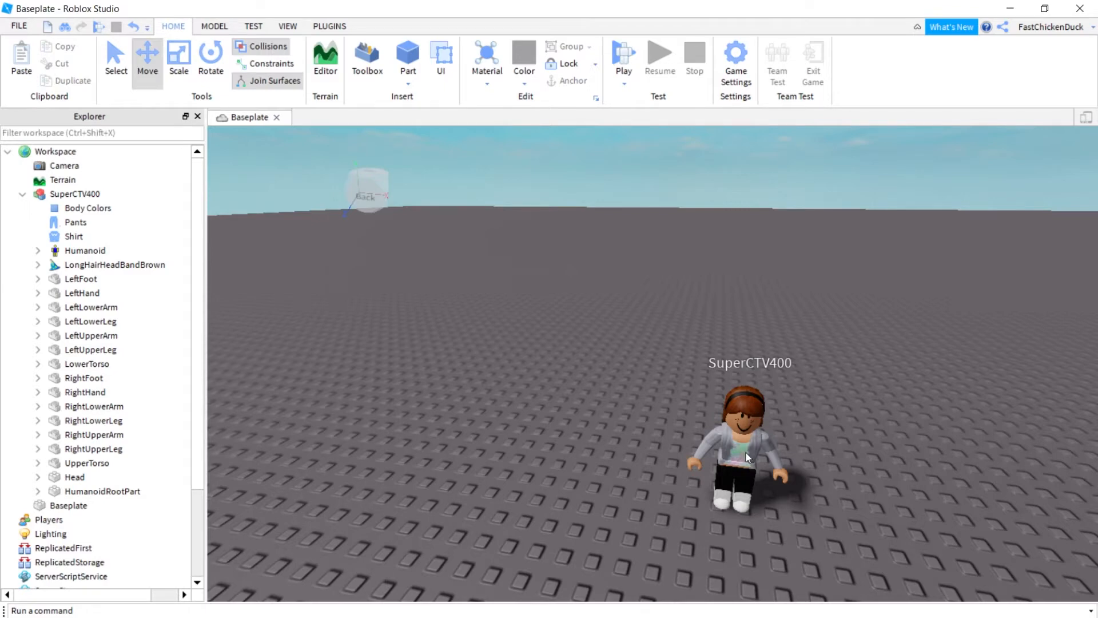
{"action": "left_click", "coordinate": [745, 472]}
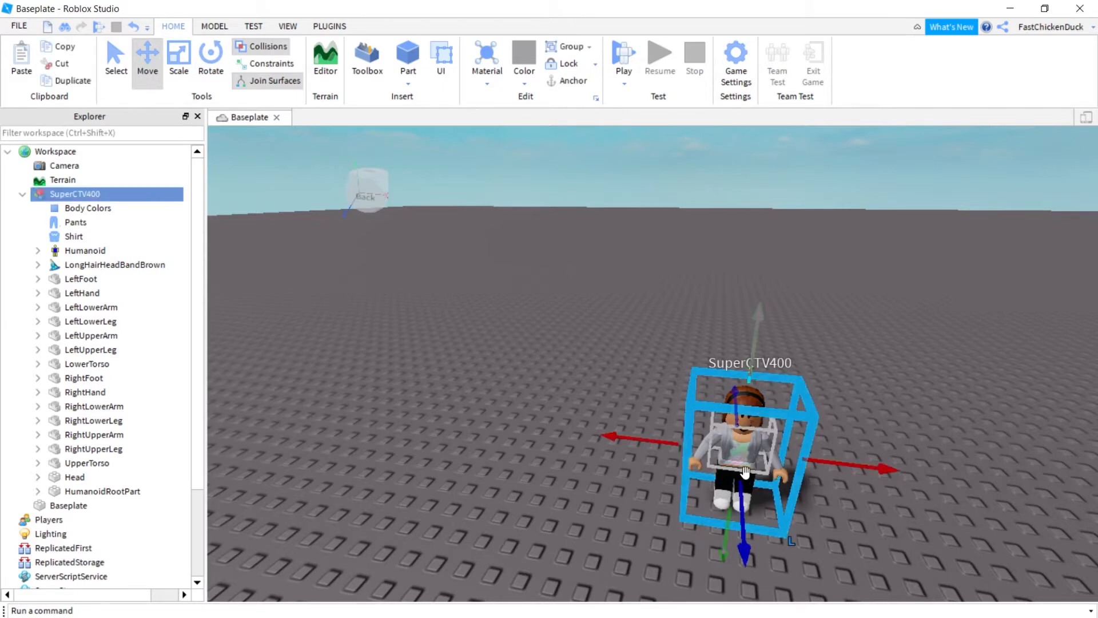
{"action": "right_click", "coordinate": [80, 196]}
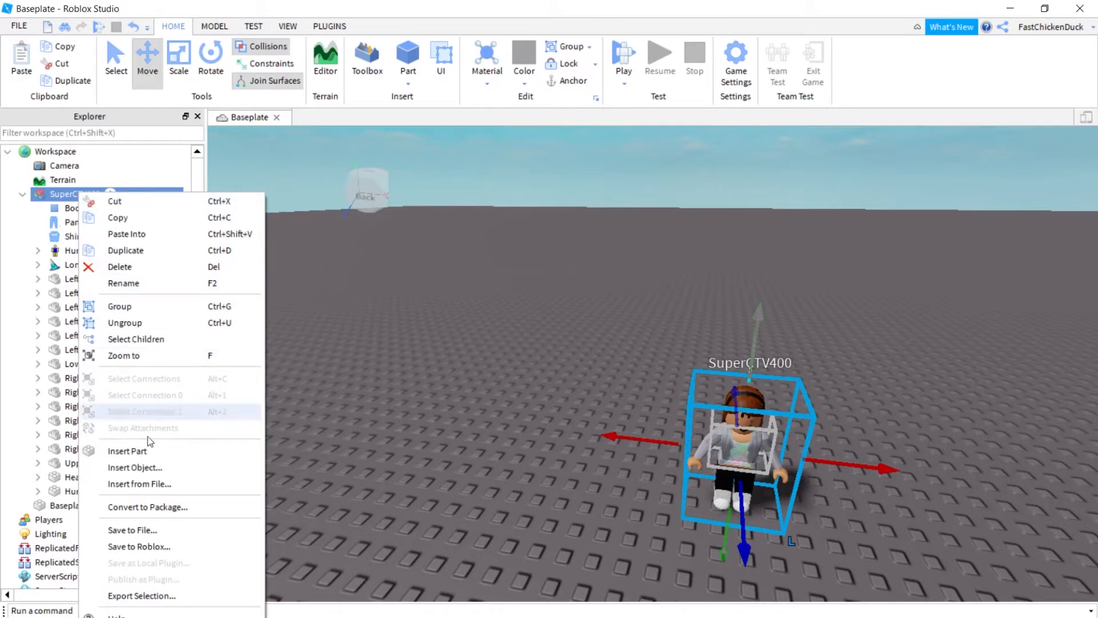
{"action": "left_click", "coordinate": [170, 595]}
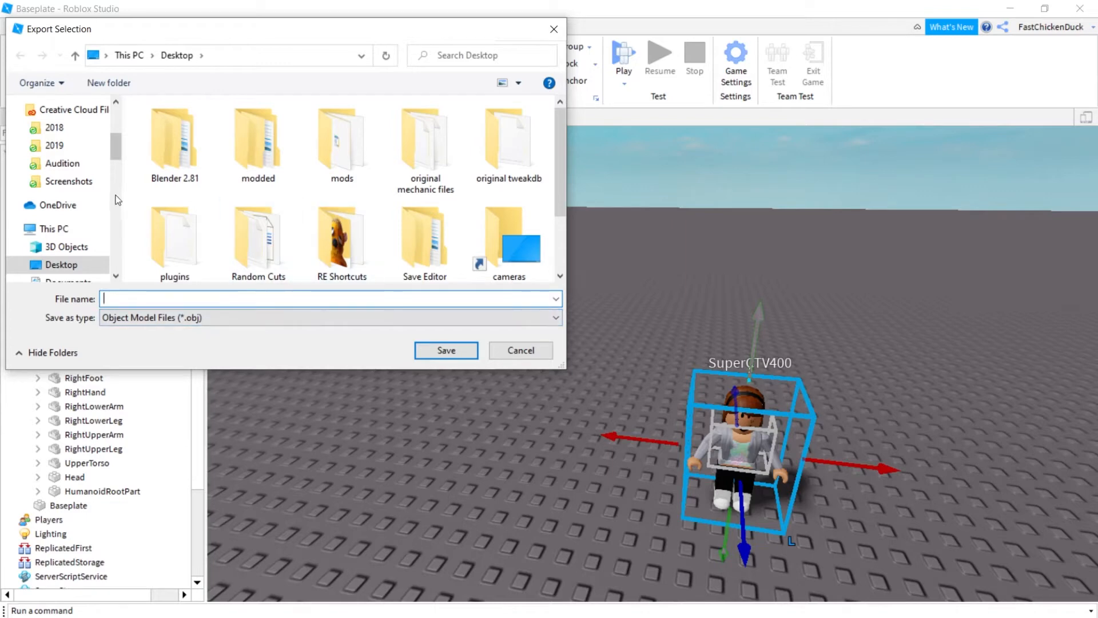
Save the avatar export as wbod5 in the wbod5 folder on Dump (J:).
{"action": "scroll", "coordinate": [88, 243], "scroll_direction": "down", "scroll_amount": 2}
{"action": "scroll", "coordinate": [87, 245], "scroll_direction": "down", "scroll_amount": 4}
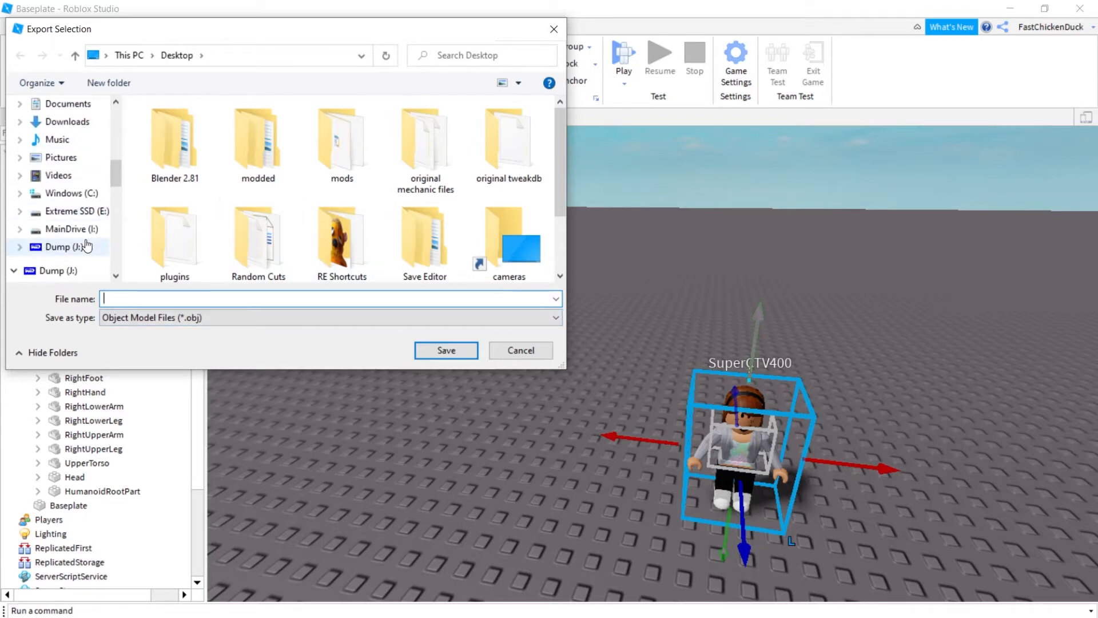
{"action": "left_click", "coordinate": [80, 247]}
{"action": "scroll", "coordinate": [269, 201], "scroll_direction": "down", "scroll_amount": 3}
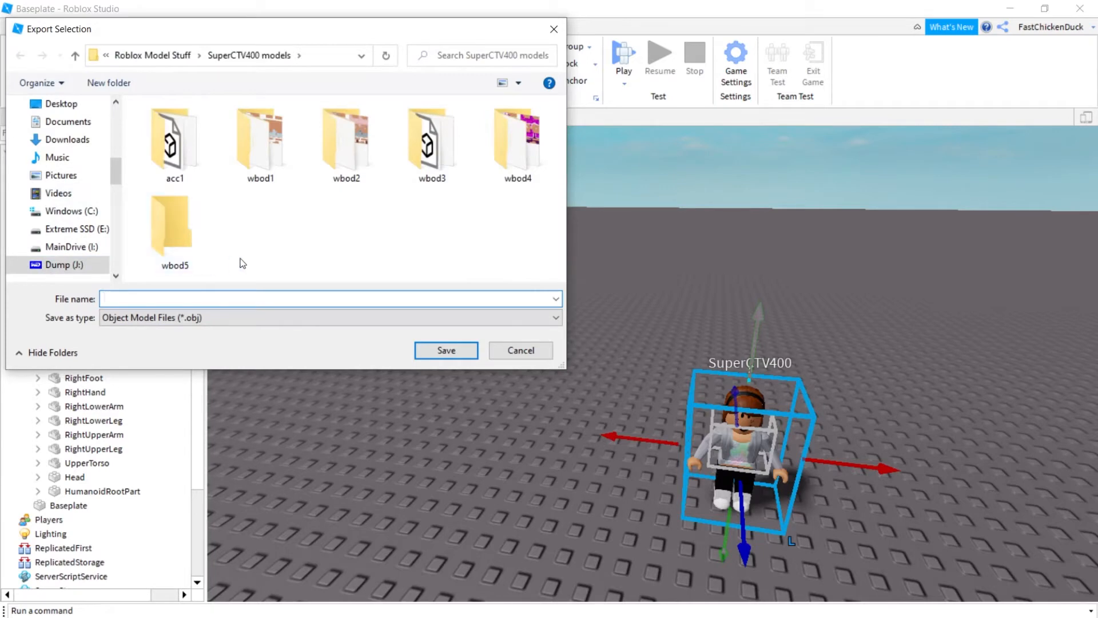
{"action": "double_click", "coordinate": [178, 246]}
{"action": "left_click", "coordinate": [228, 301]}
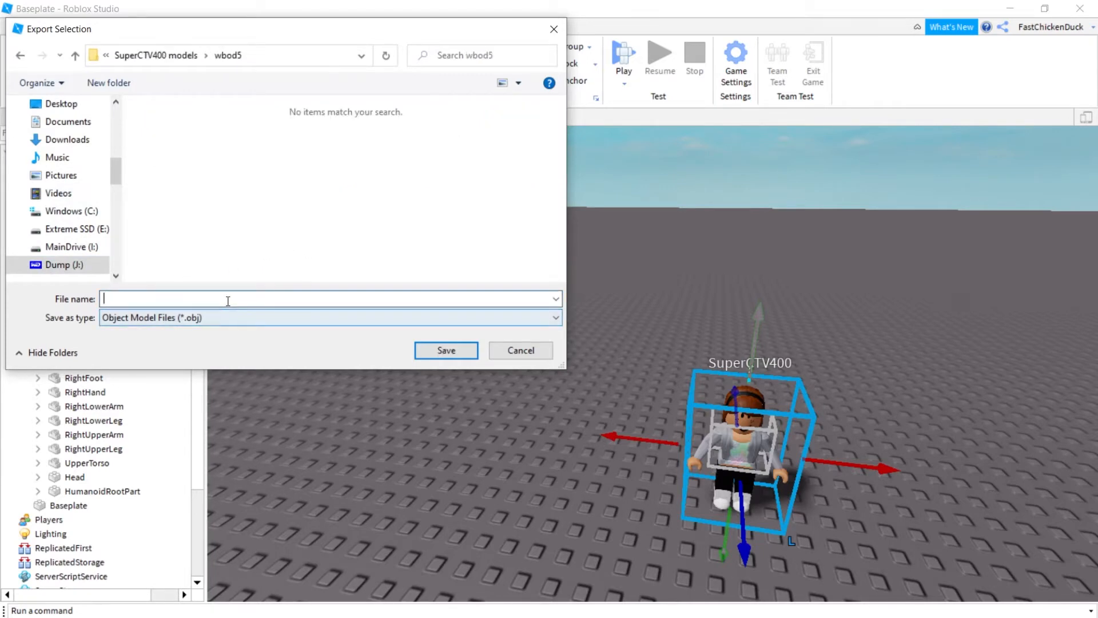
{"action": "type", "text": "wbod5"}
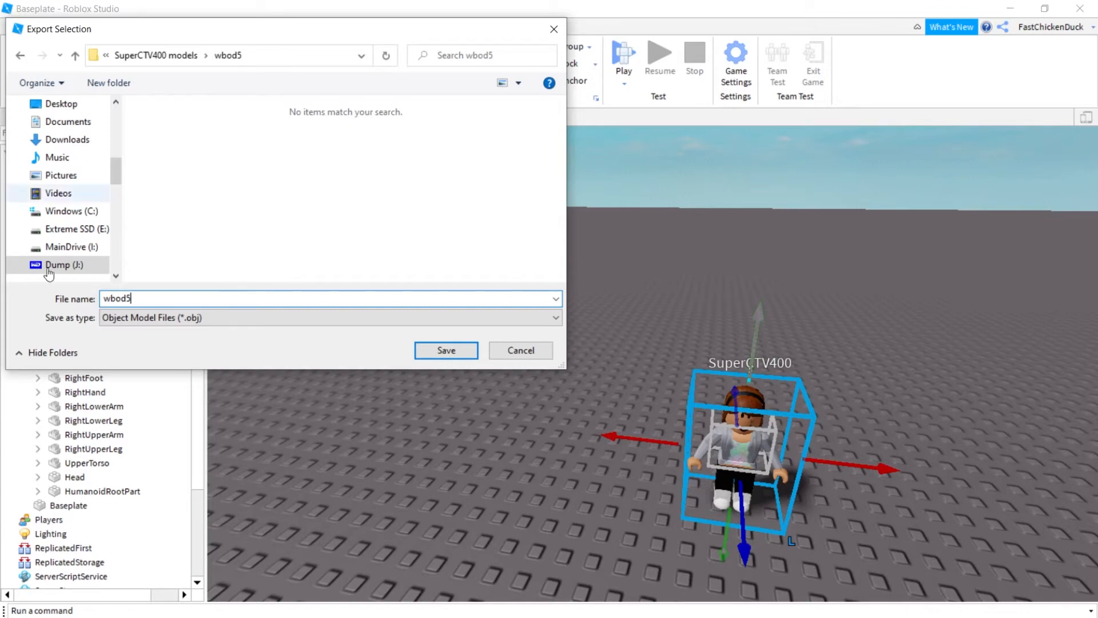
{"action": "left_click", "coordinate": [445, 350]}
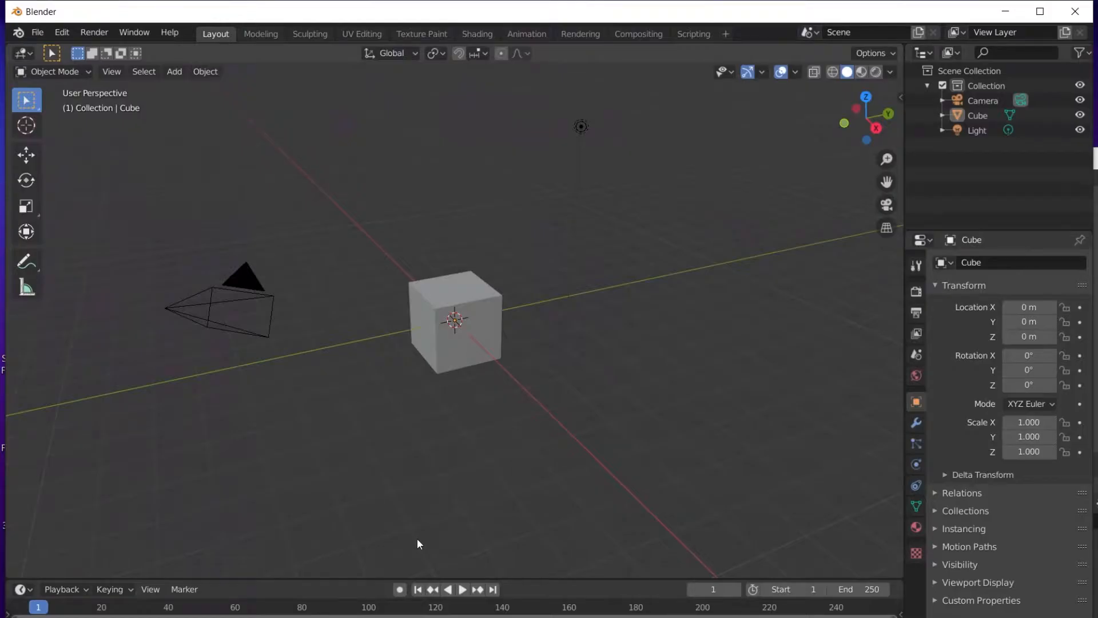
Delete the default camera, cube and light, then show the File > Import format list.
{"action": "key", "text": "a"}
{"action": "key", "text": "Delete"}
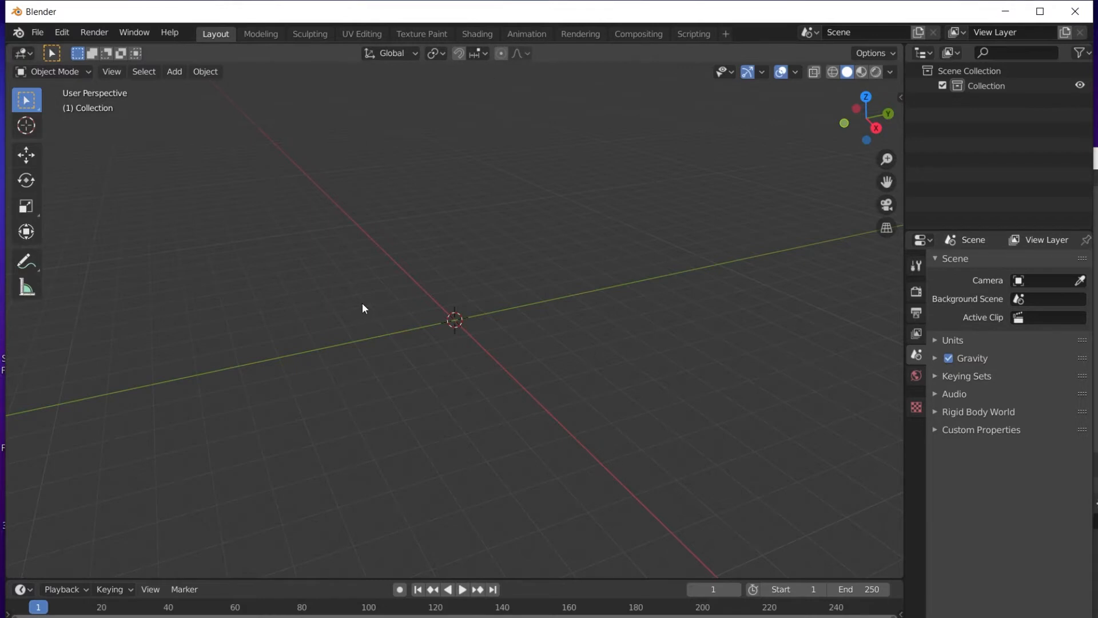
{"action": "left_click", "coordinate": [37, 32]}
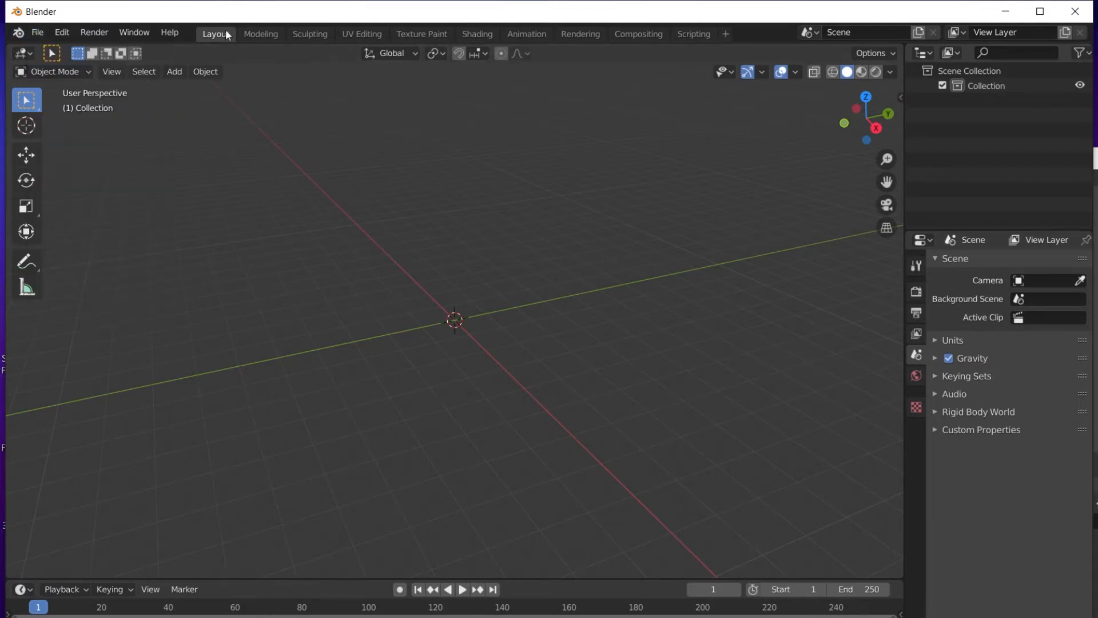
{"action": "left_click", "coordinate": [37, 32]}
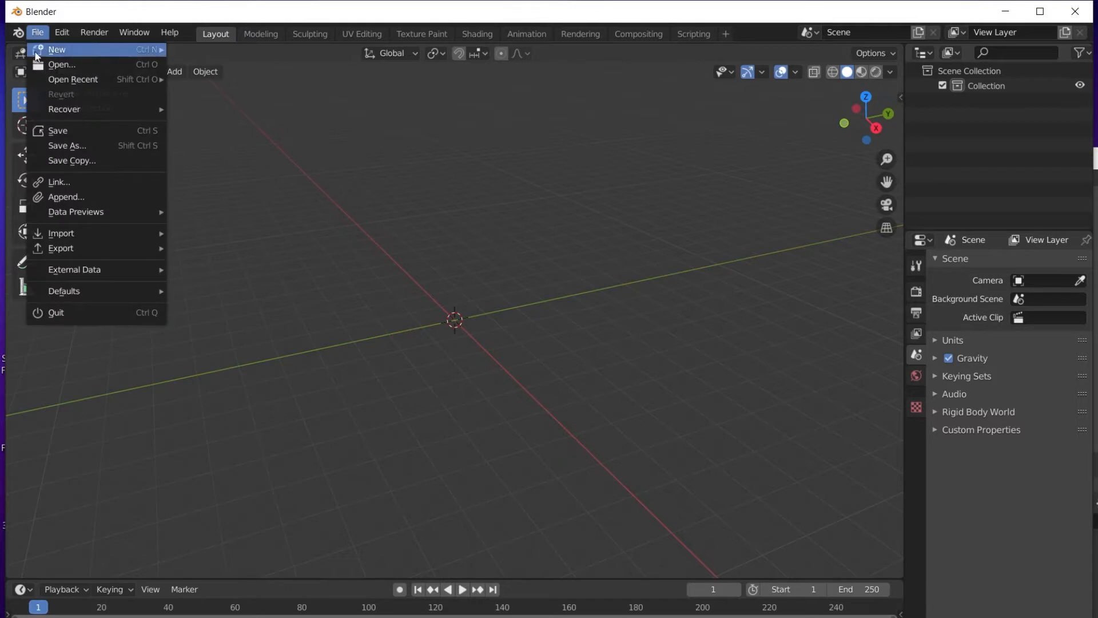
{"action": "mouse_move", "coordinate": [81, 232]}
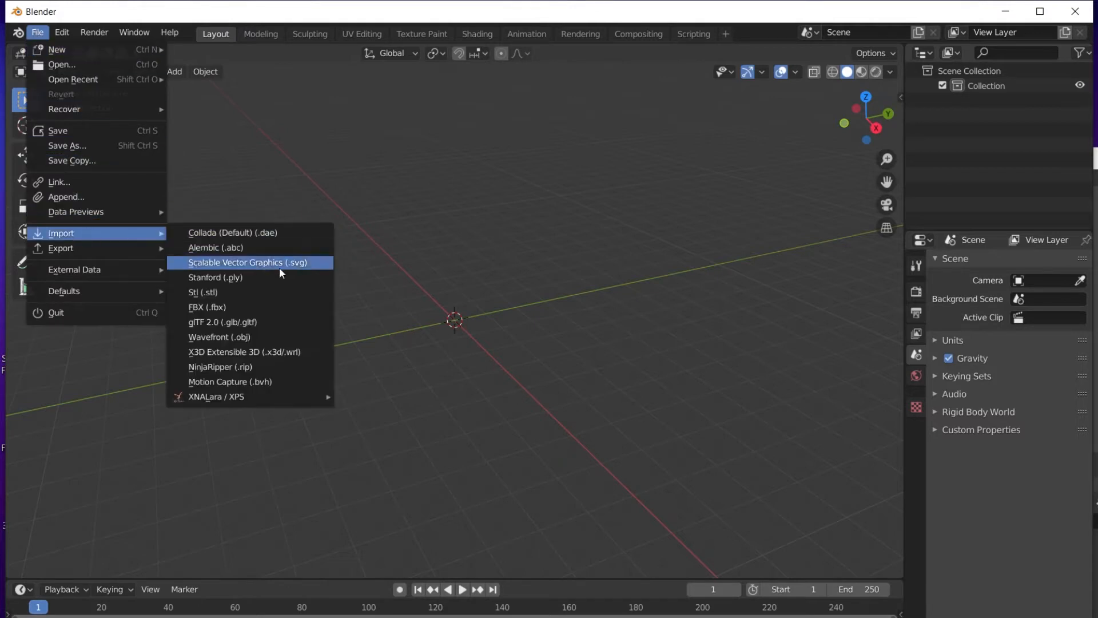
Import wbod5.obj from the SuperCTV400 models\wbod5 folder as a Wavefront OBJ.
{"action": "left_click", "coordinate": [266, 337]}
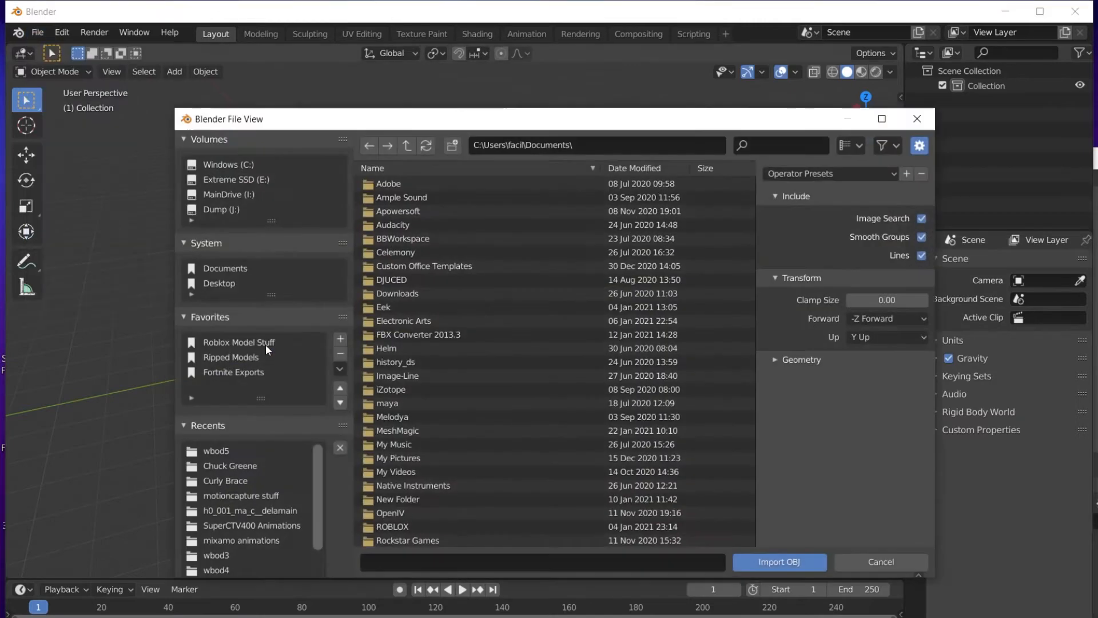
{"action": "left_click", "coordinate": [261, 343]}
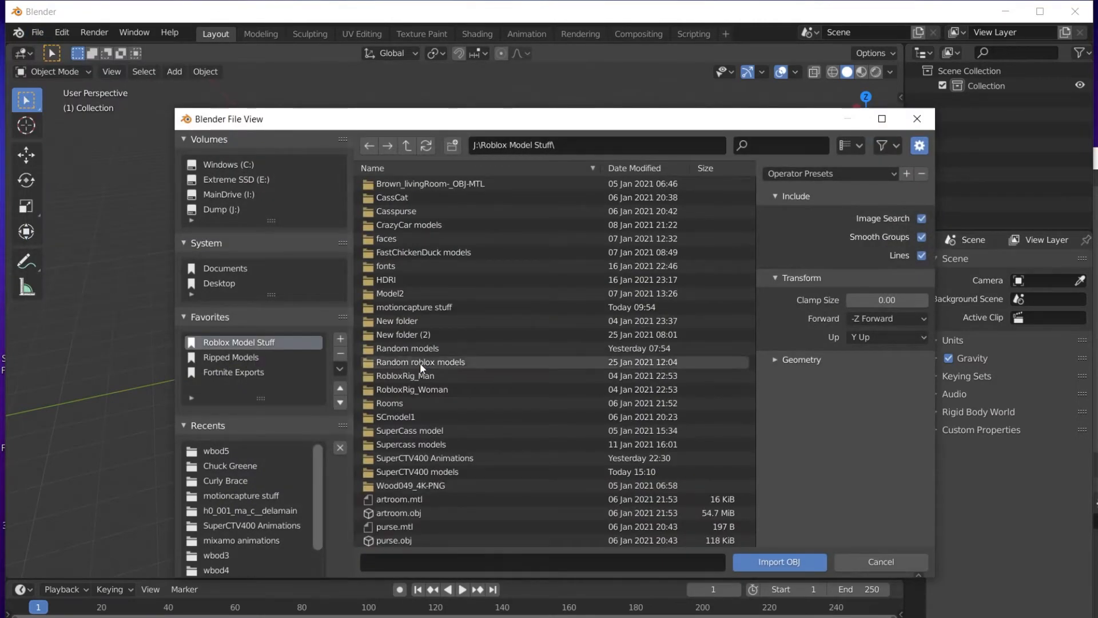
{"action": "double_click", "coordinate": [442, 467]}
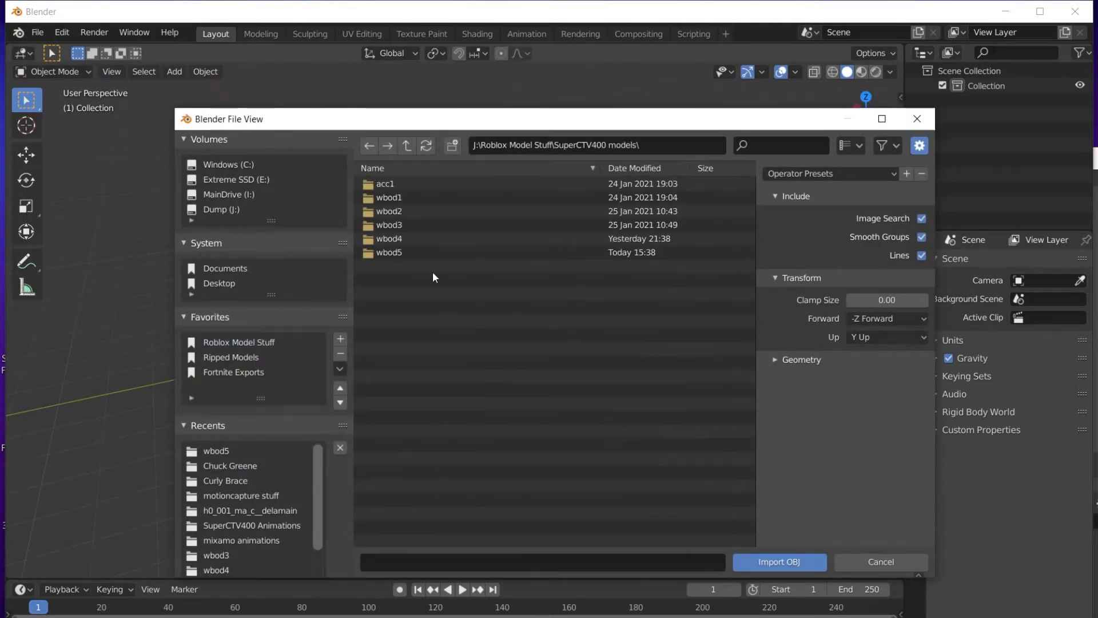
{"action": "double_click", "coordinate": [400, 252]}
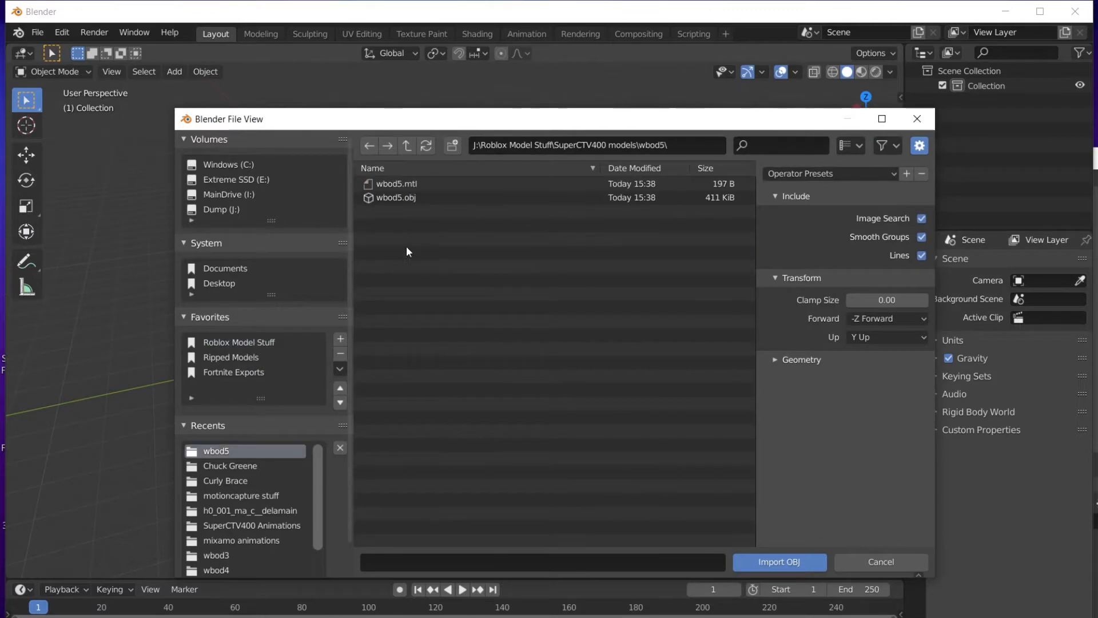
{"action": "left_click", "coordinate": [410, 195]}
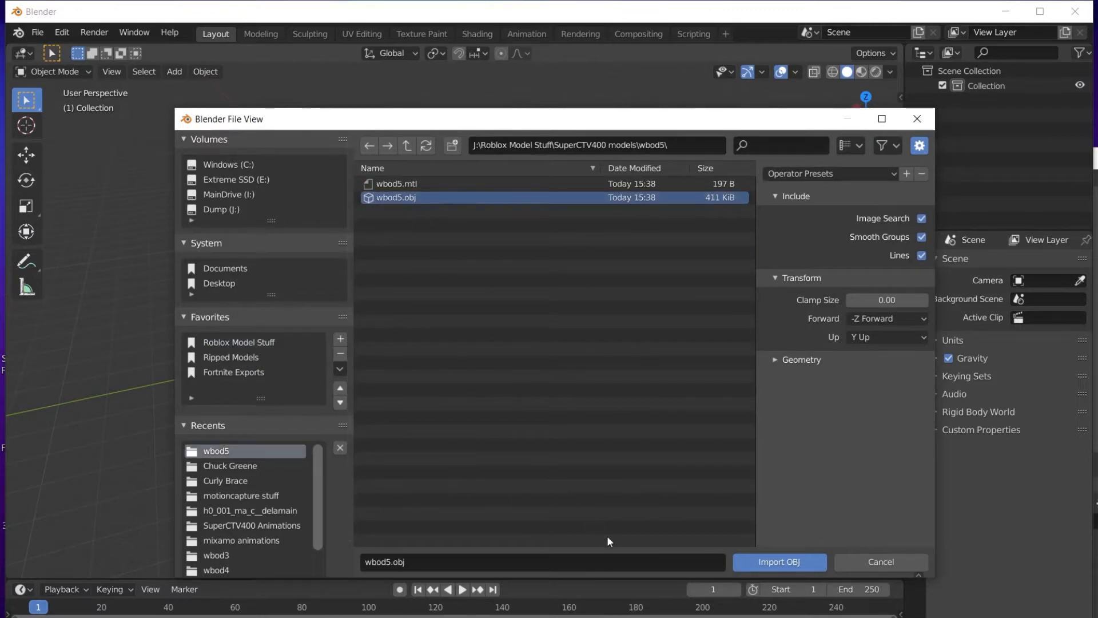
{"action": "left_click", "coordinate": [758, 560]}
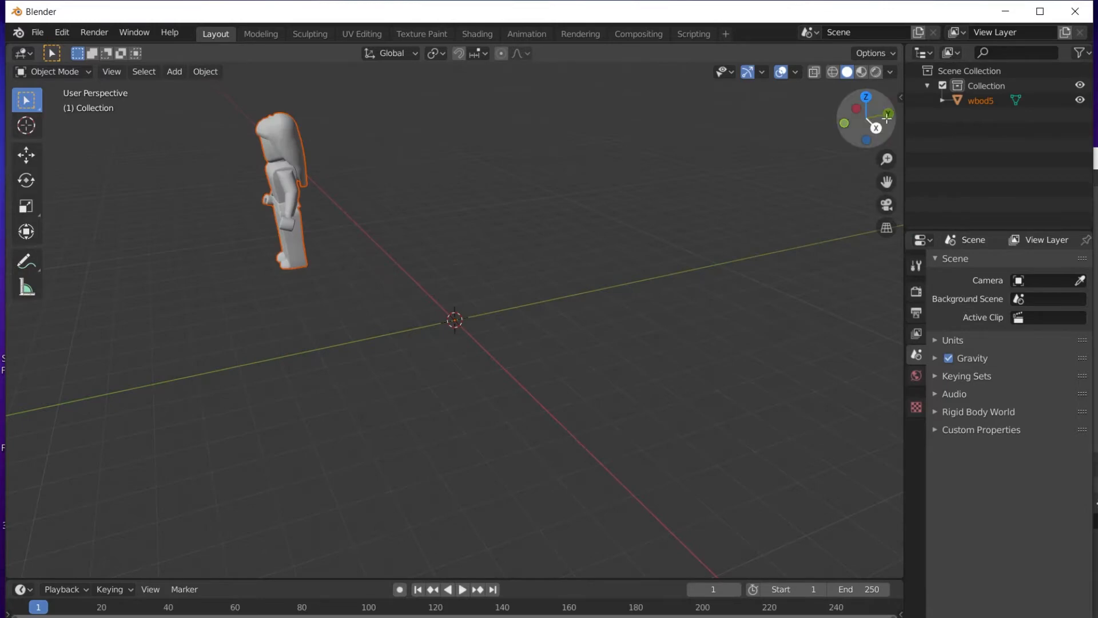
Show the imported avatar in Front Orthographic view.
{"action": "left_click", "coordinate": [844, 123]}
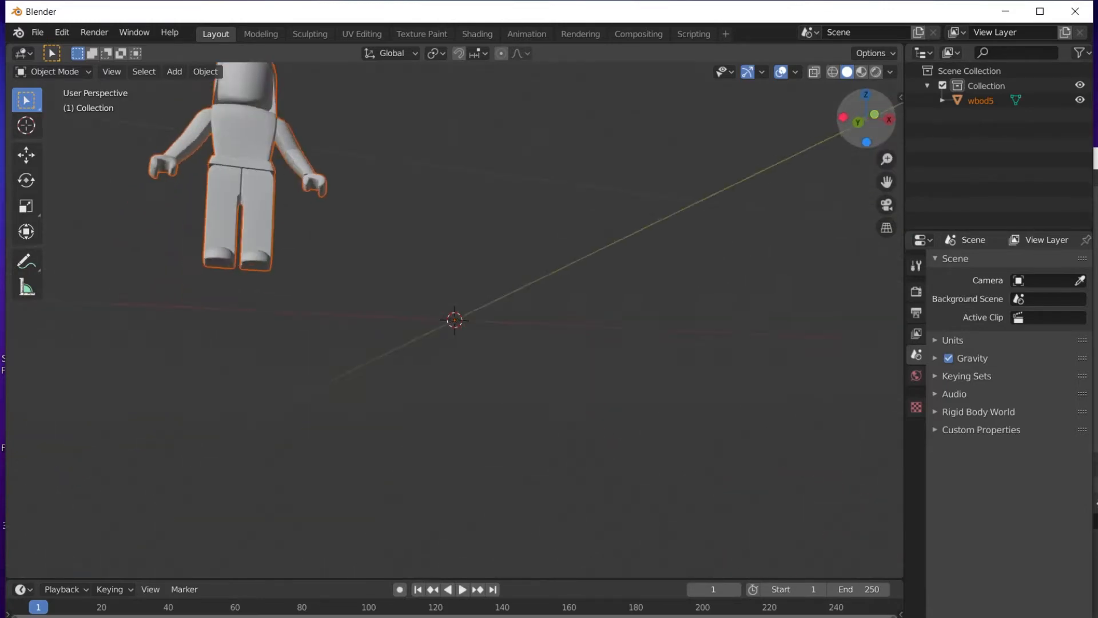
{"action": "left_click_drag", "start_coordinate": [866, 119], "coordinate": [869, 121]}
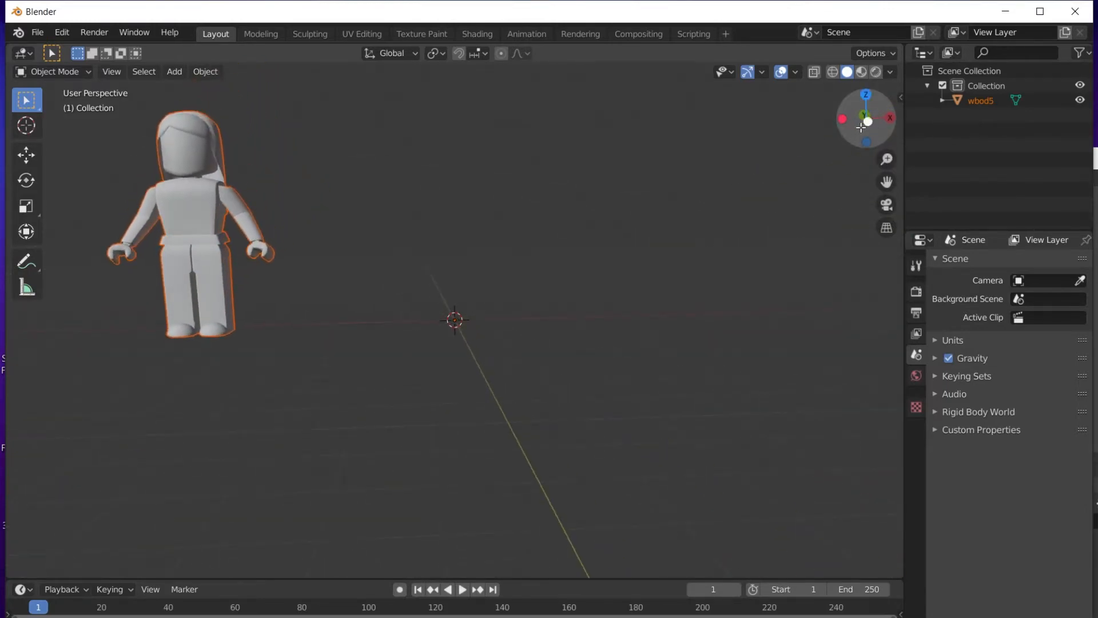
{"action": "left_click", "coordinate": [869, 121]}
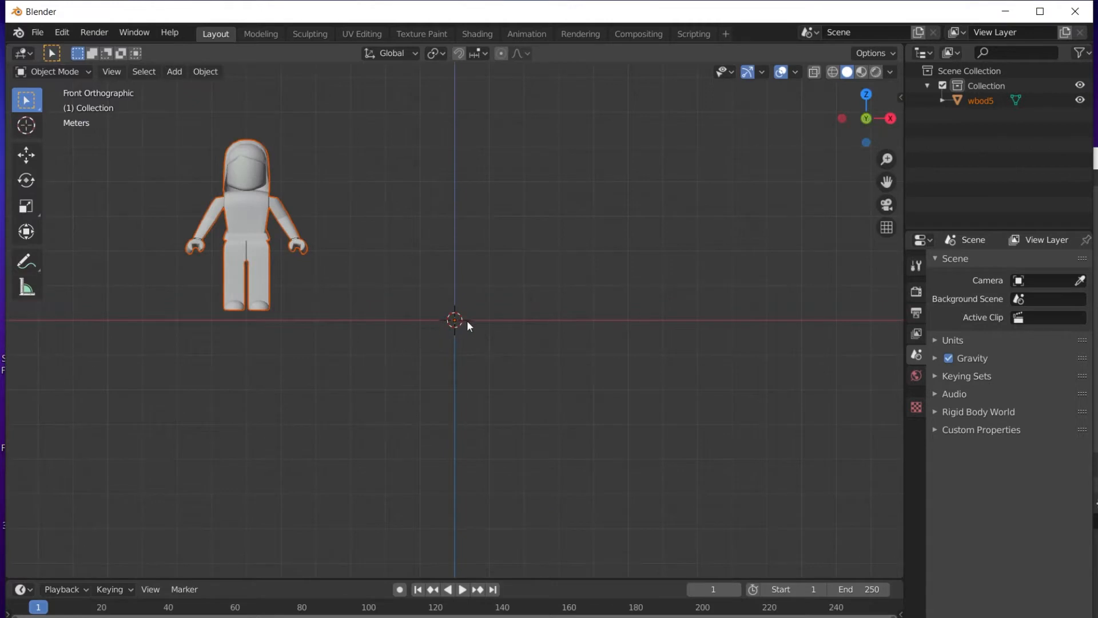
Drag the wbod5 avatar along X onto the world origin, then reselect it.
{"action": "left_click", "coordinate": [27, 155]}
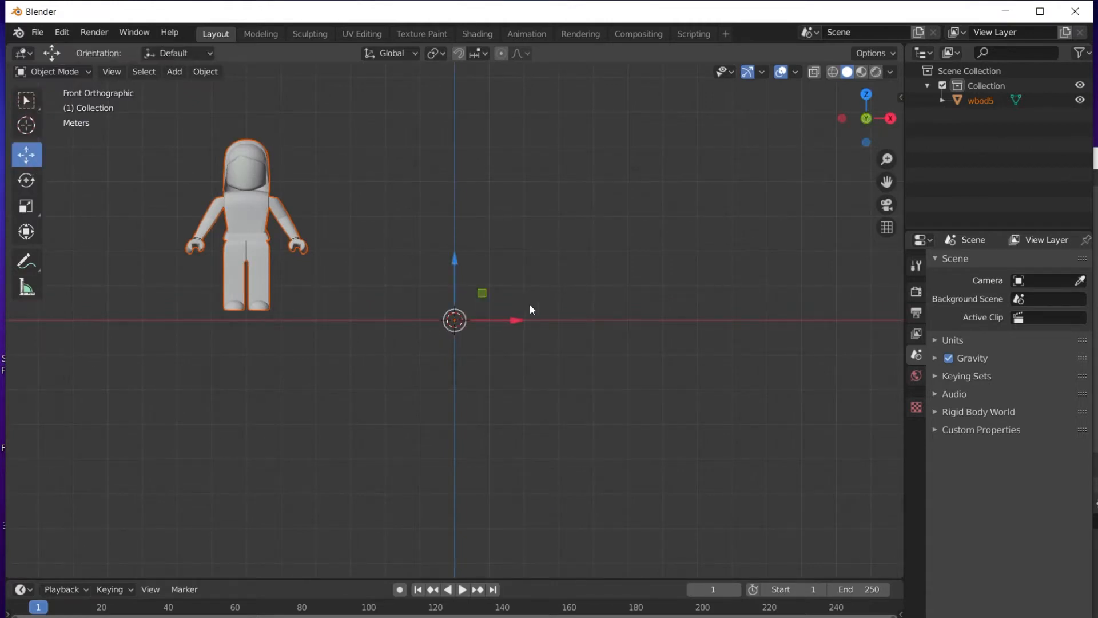
{"action": "left_click_drag", "start_coordinate": [489, 321], "coordinate": [701, 334]}
{"action": "scroll", "coordinate": [624, 325], "scroll_direction": "up", "scroll_amount": 3}
{"action": "scroll", "coordinate": [621, 322], "scroll_direction": "up", "scroll_amount": 1}
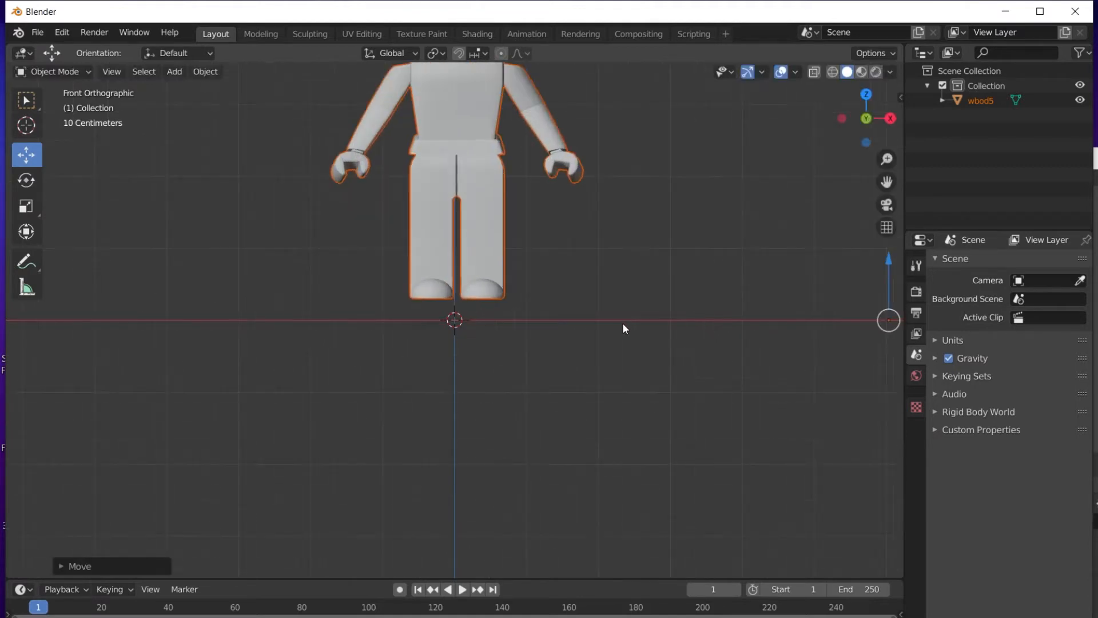
{"action": "scroll", "coordinate": [569, 292], "scroll_direction": "down", "scroll_amount": 2}
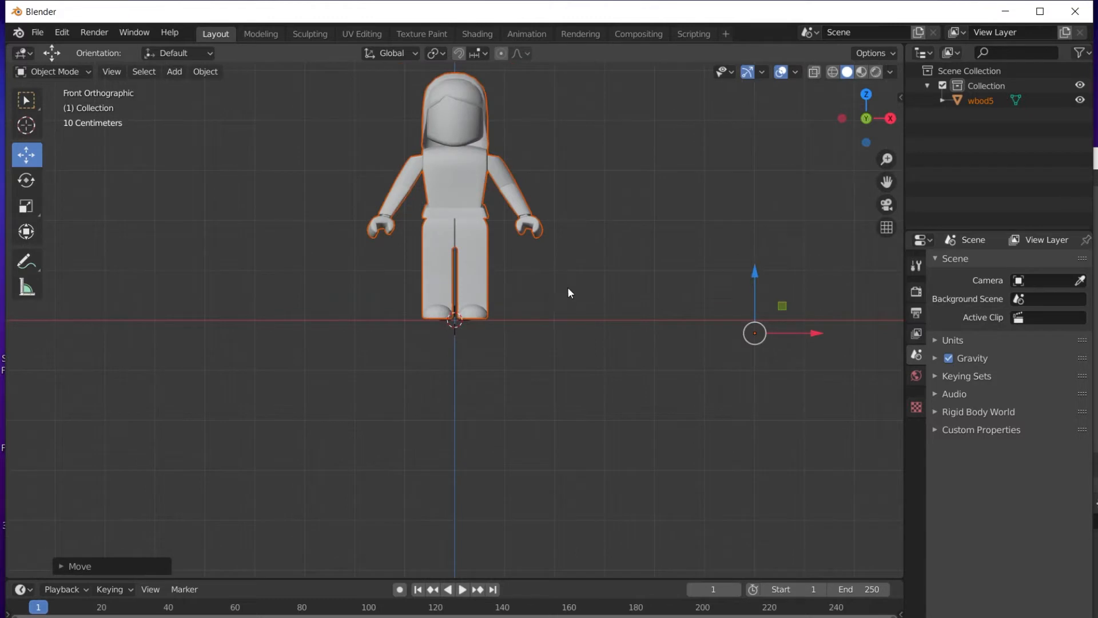
{"action": "left_click_drag", "start_coordinate": [882, 186], "coordinate": [841, 304]}
{"action": "scroll", "coordinate": [562, 252], "scroll_direction": "up", "scroll_amount": 3}
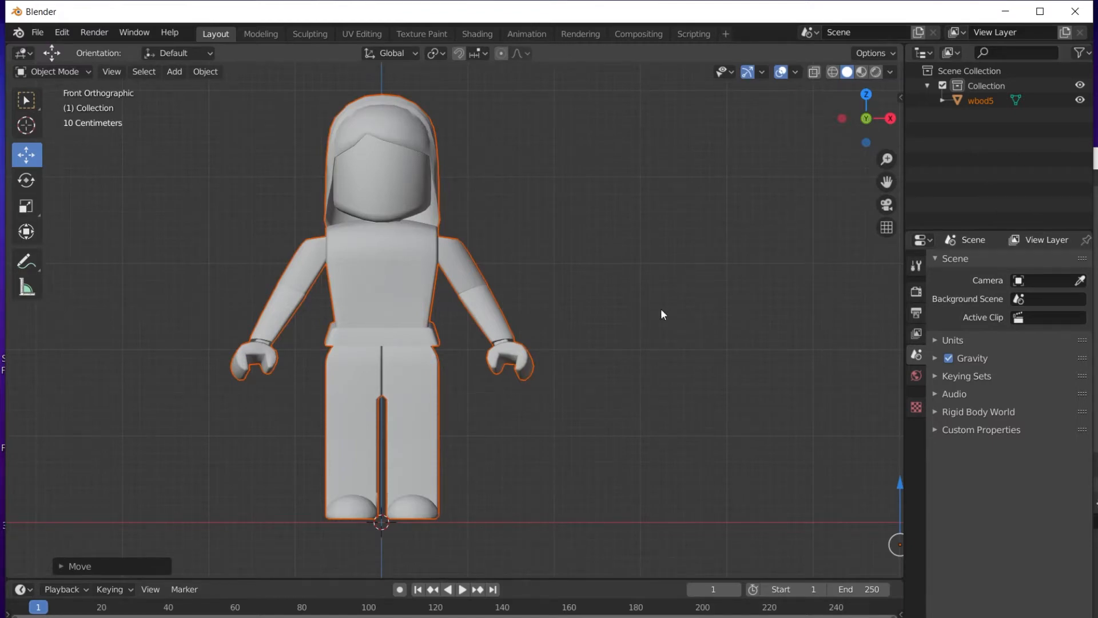
{"action": "left_click", "coordinate": [610, 279]}
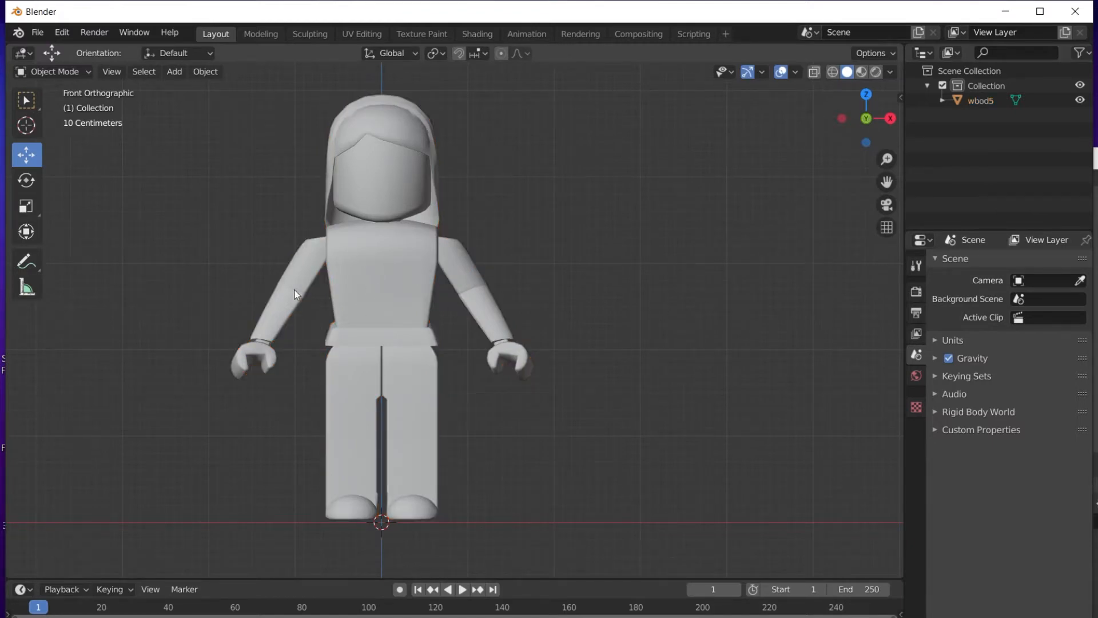
{"action": "left_click", "coordinate": [435, 255]}
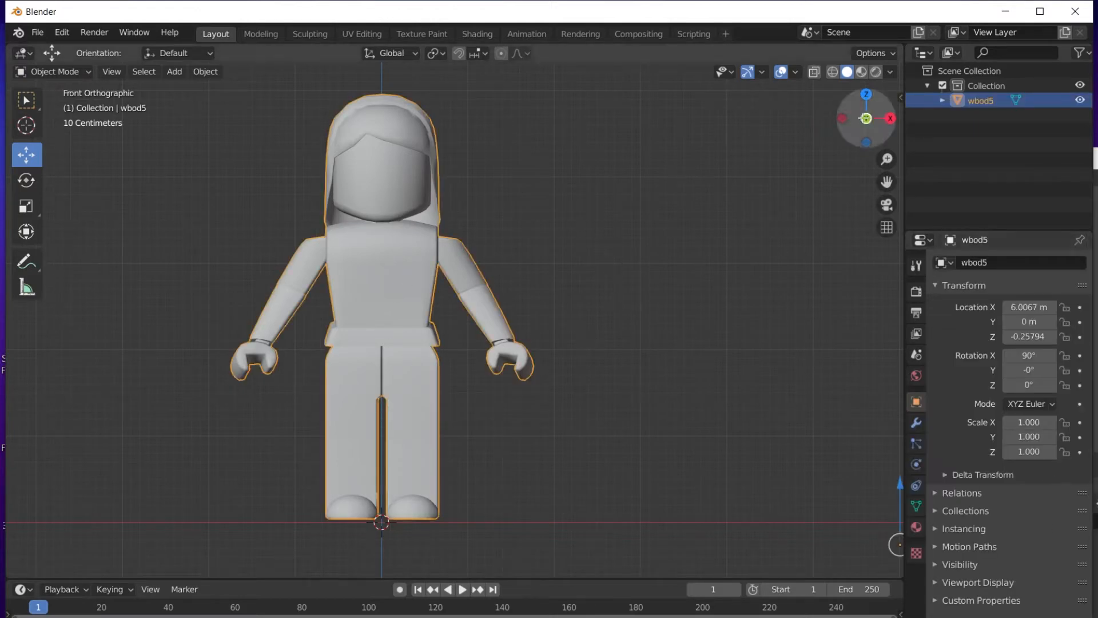
Unlink the avatar's existing material and create a new Material.001.
{"action": "left_click", "coordinate": [920, 527]}
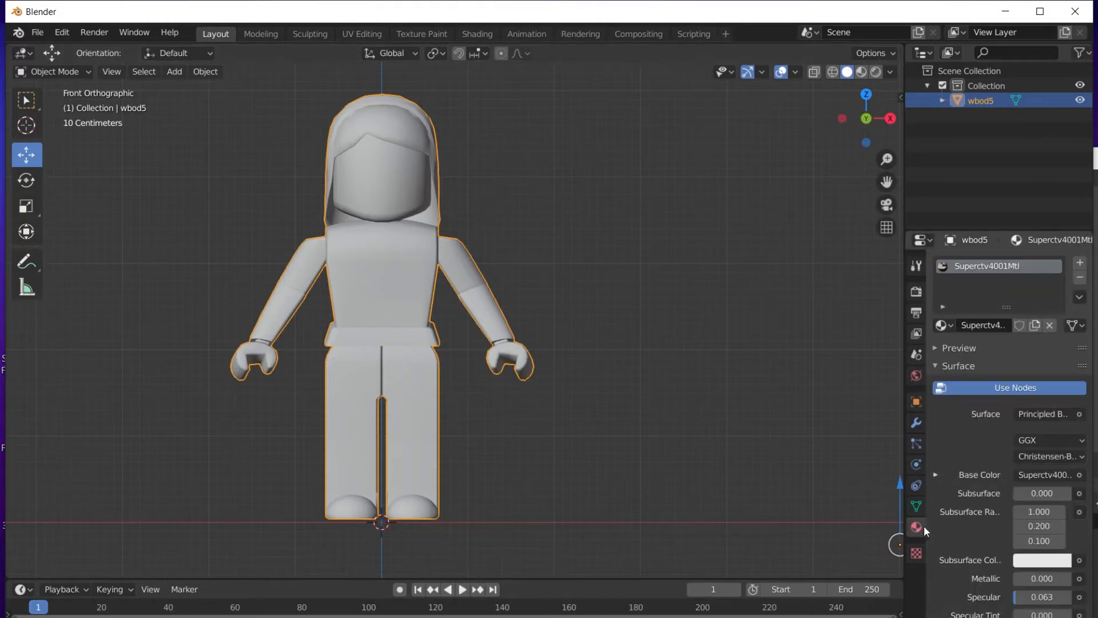
{"action": "left_click", "coordinate": [1049, 325]}
{"action": "left_click", "coordinate": [1016, 326]}
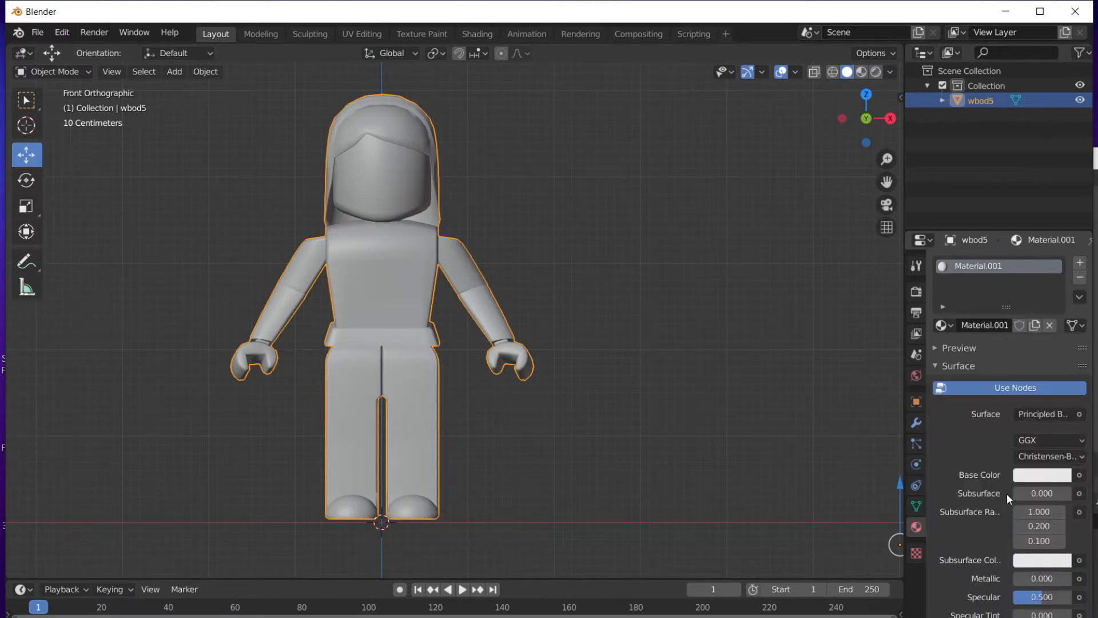
Use Superctv4001Tex.png from the wbod5 folder as the Base Color image texture.
{"action": "left_click", "coordinate": [1080, 474]}
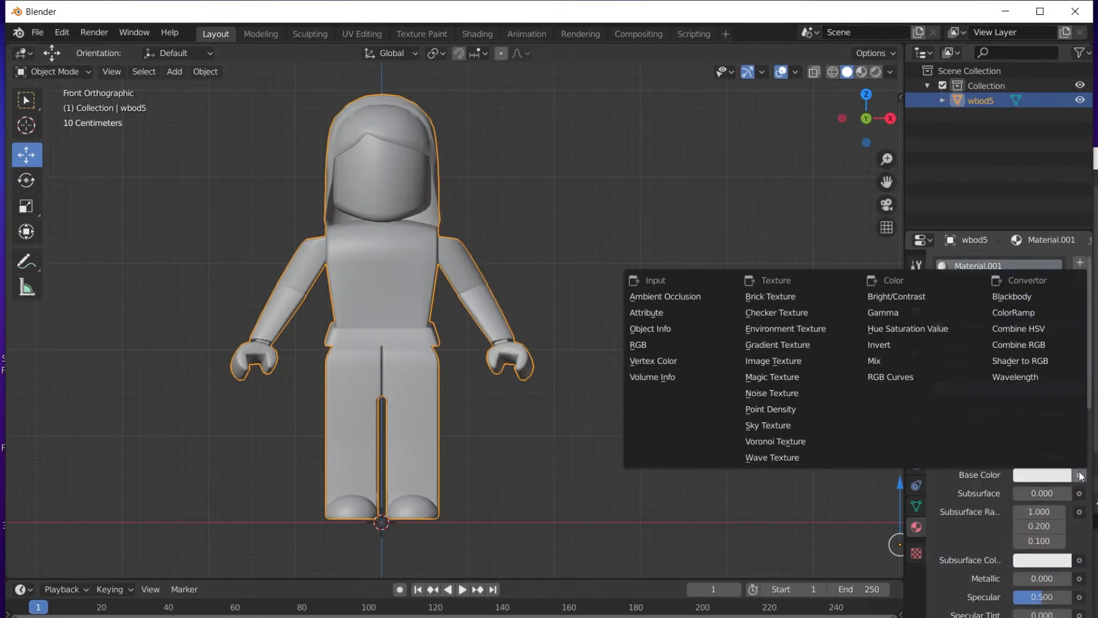
{"action": "left_click", "coordinate": [807, 370]}
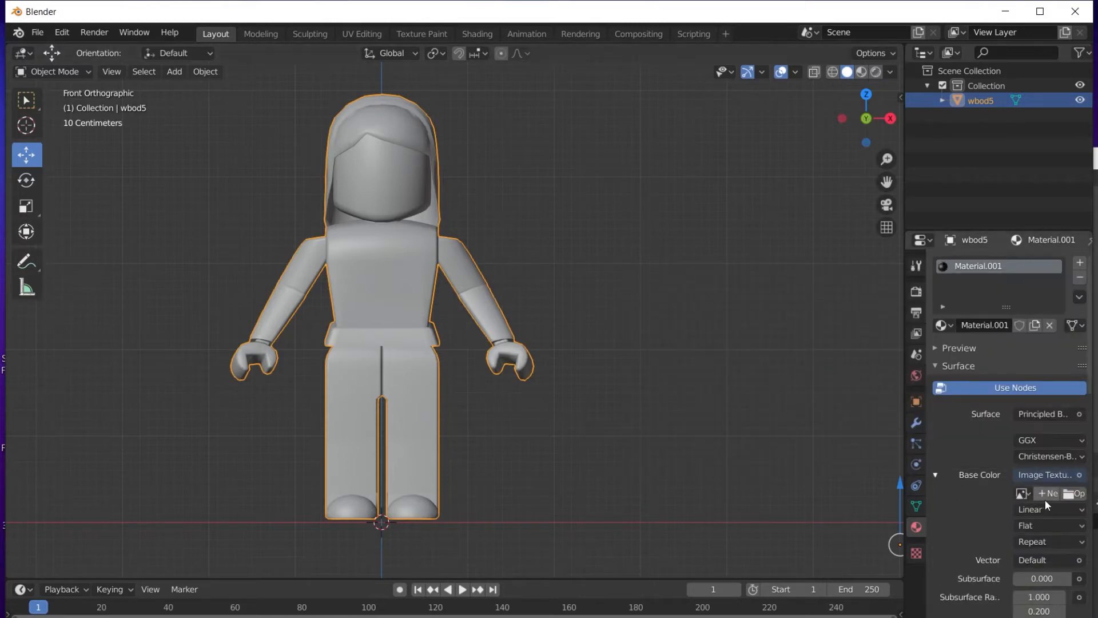
{"action": "left_click", "coordinate": [1075, 495]}
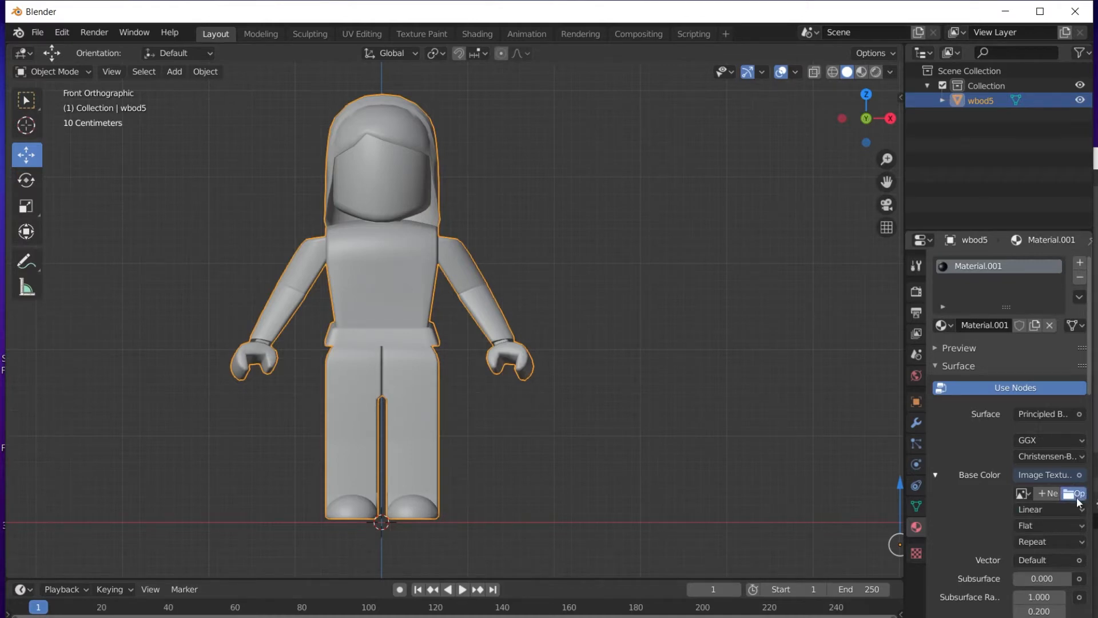
{"action": "left_click", "coordinate": [266, 341]}
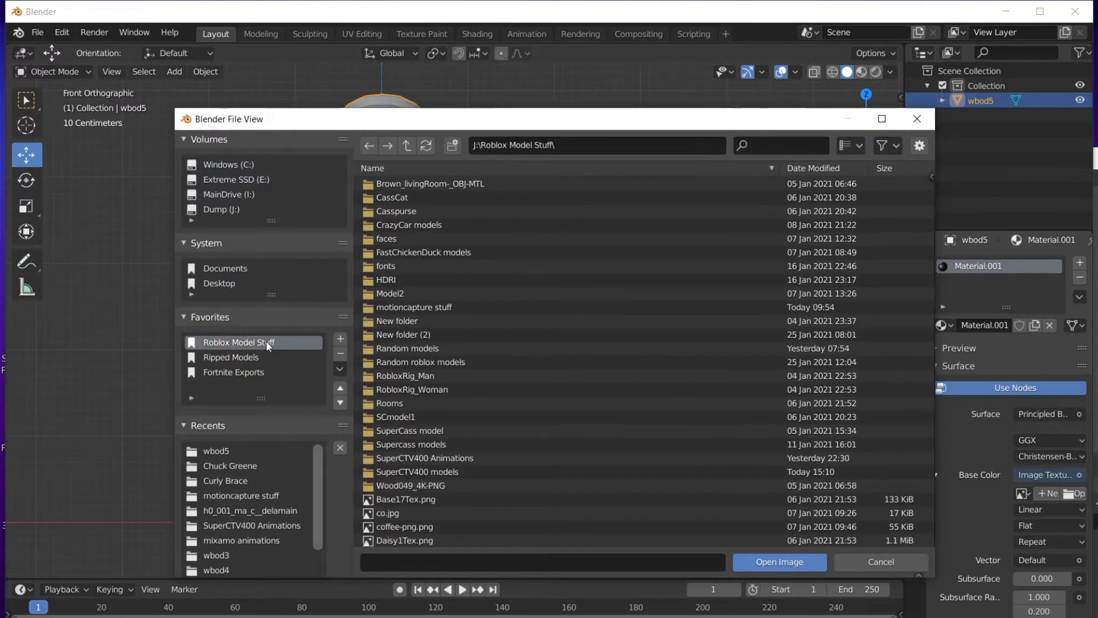
{"action": "double_click", "coordinate": [469, 472]}
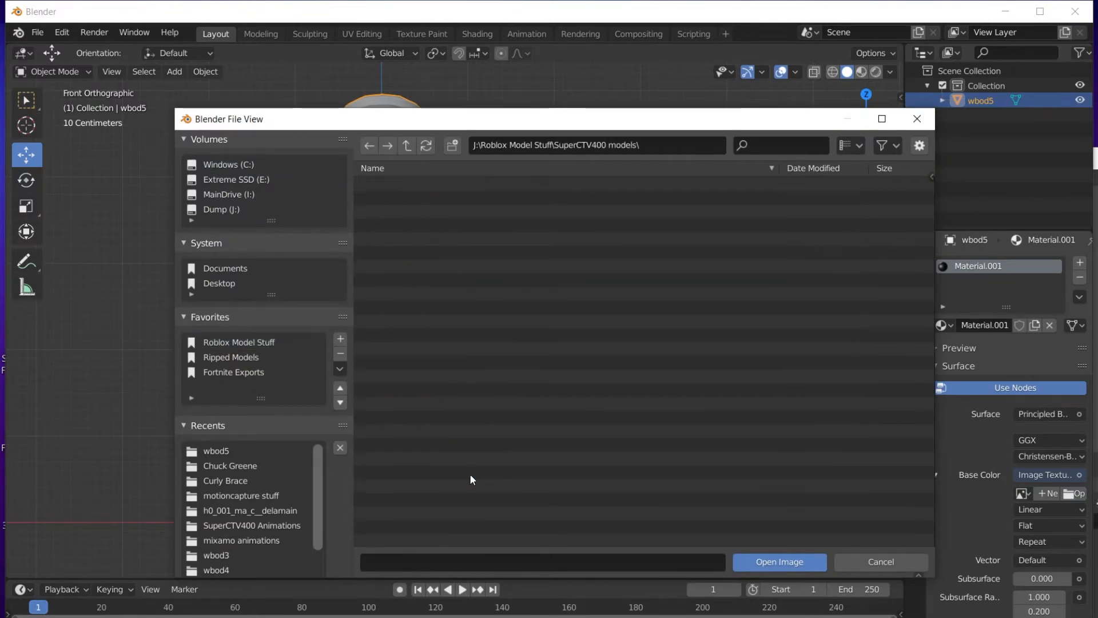
{"action": "double_click", "coordinate": [498, 252]}
{"action": "left_click", "coordinate": [444, 184]}
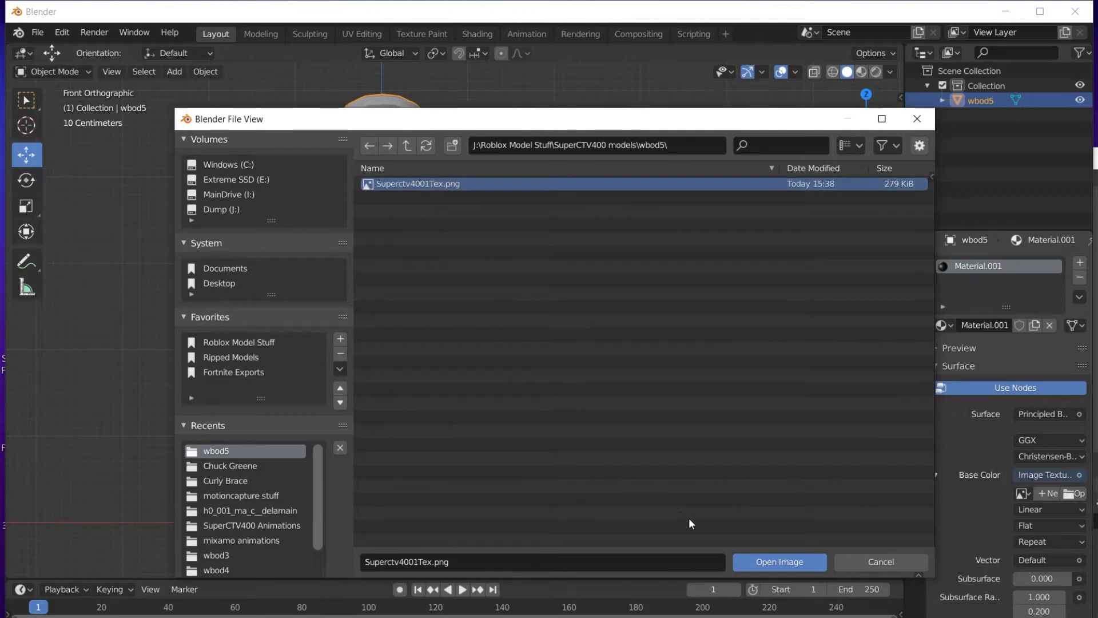
{"action": "left_click", "coordinate": [777, 560]}
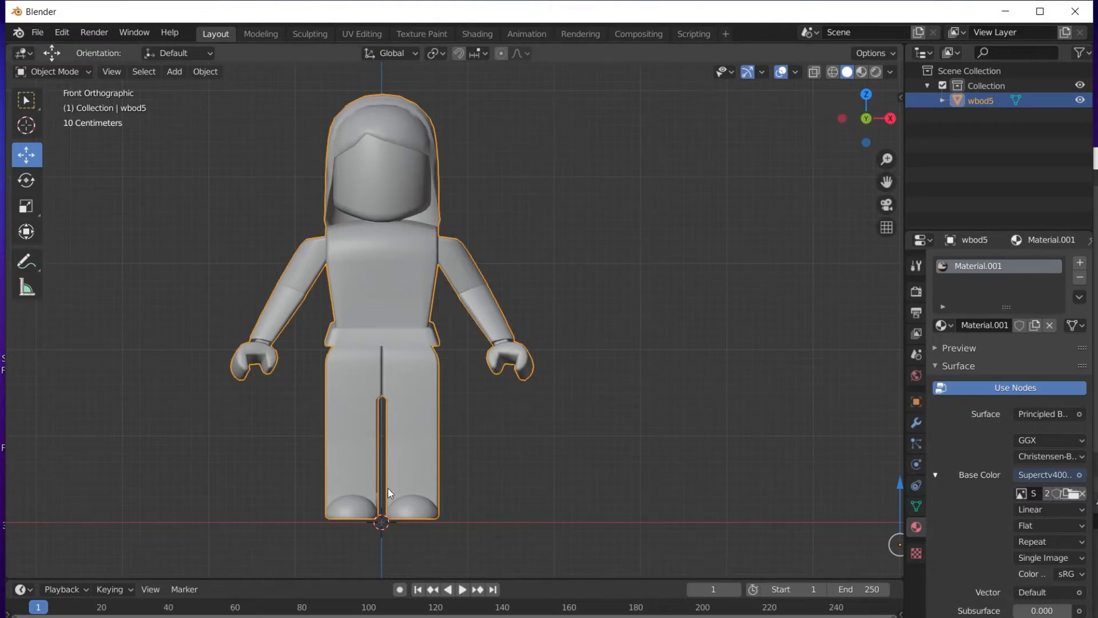
Switch to Material Preview shading and view the textured avatar zoomed in from the front.
{"action": "left_click", "coordinate": [862, 72]}
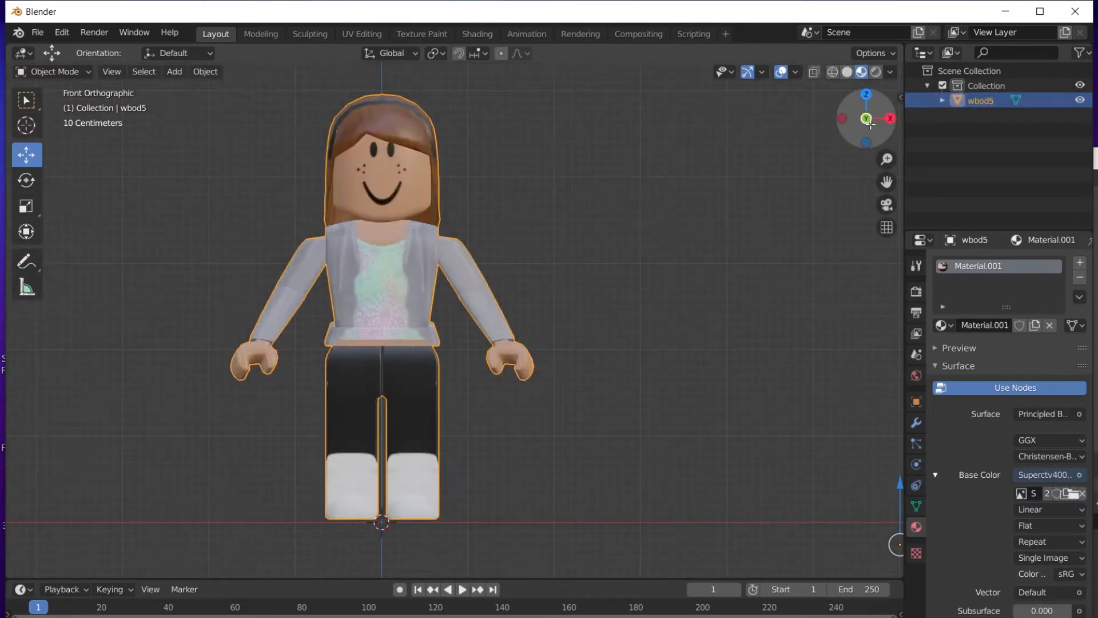
{"action": "left_click_drag", "start_coordinate": [863, 121], "coordinate": [996, 97]}
{"action": "scroll", "coordinate": [756, 297], "scroll_direction": "down", "scroll_amount": 3}
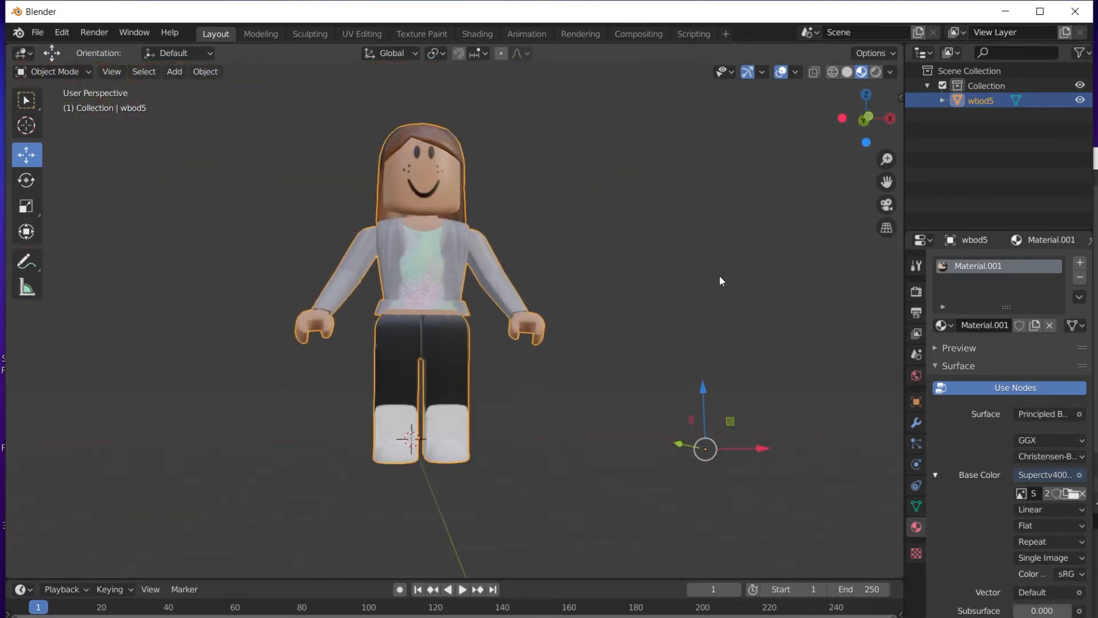
{"action": "left_click", "coordinate": [868, 118]}
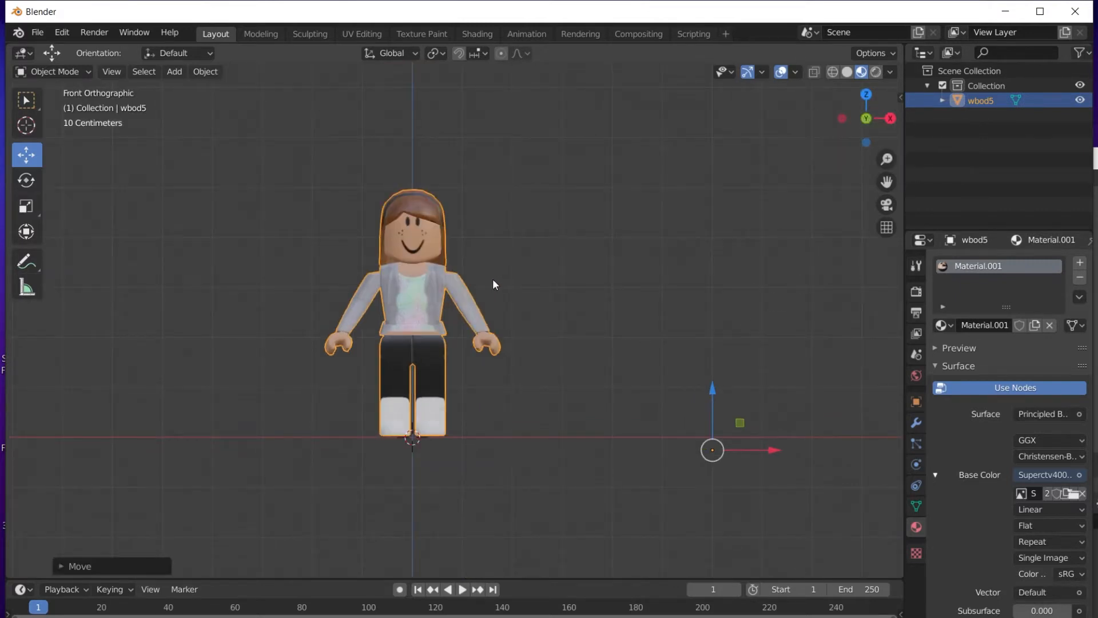
{"action": "scroll", "coordinate": [627, 264], "scroll_direction": "up", "scroll_amount": 3}
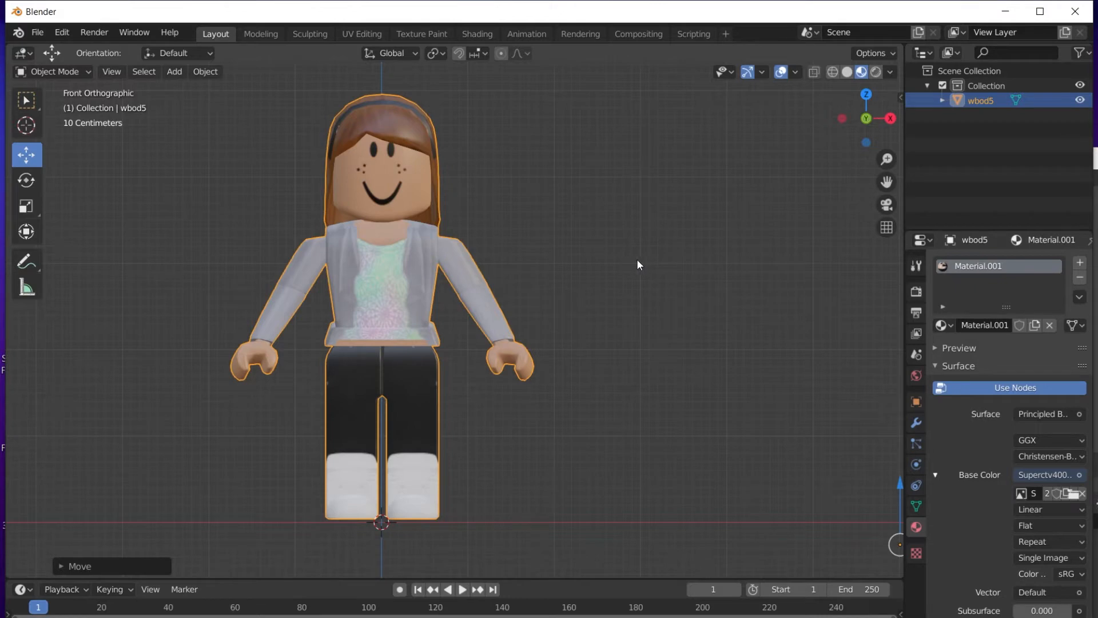
Reveal the sidebar transform values and restore the avatar to the centre axis with undo/redo.
{"action": "key", "text": "n"}
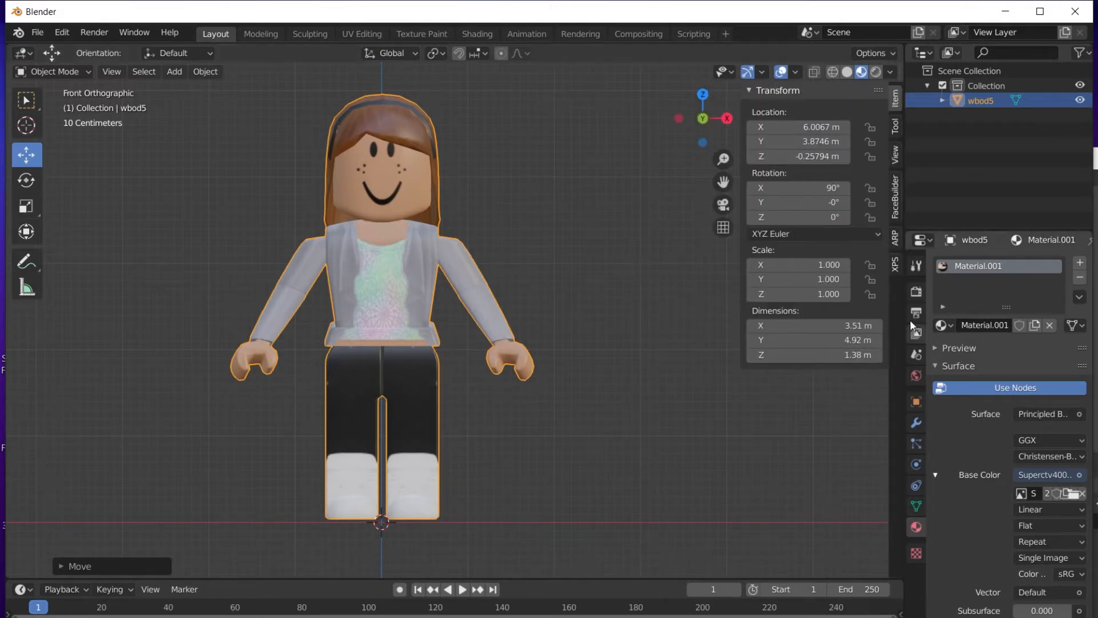
{"action": "left_click", "coordinate": [897, 235]}
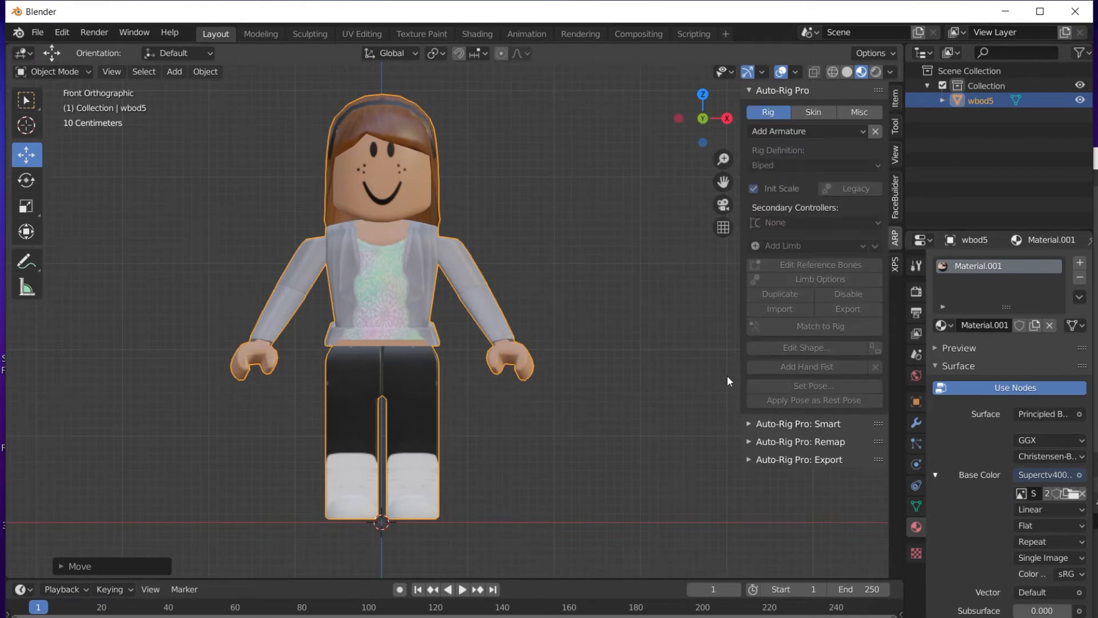
{"action": "key", "text": "ctrl+z"}
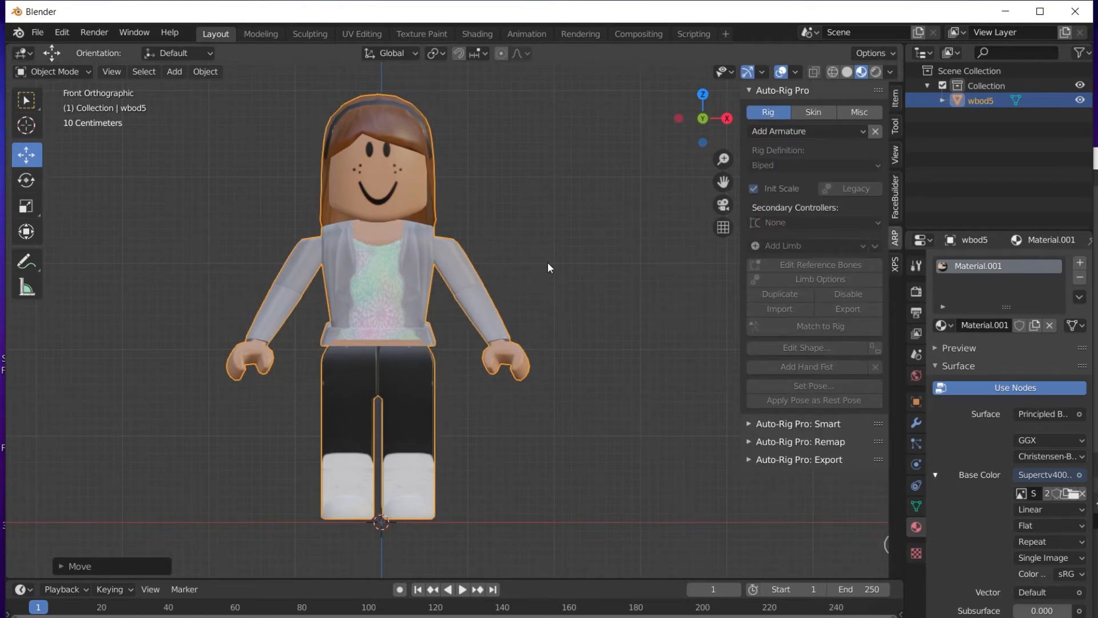
{"action": "key", "text": "ctrl+shift+z"}
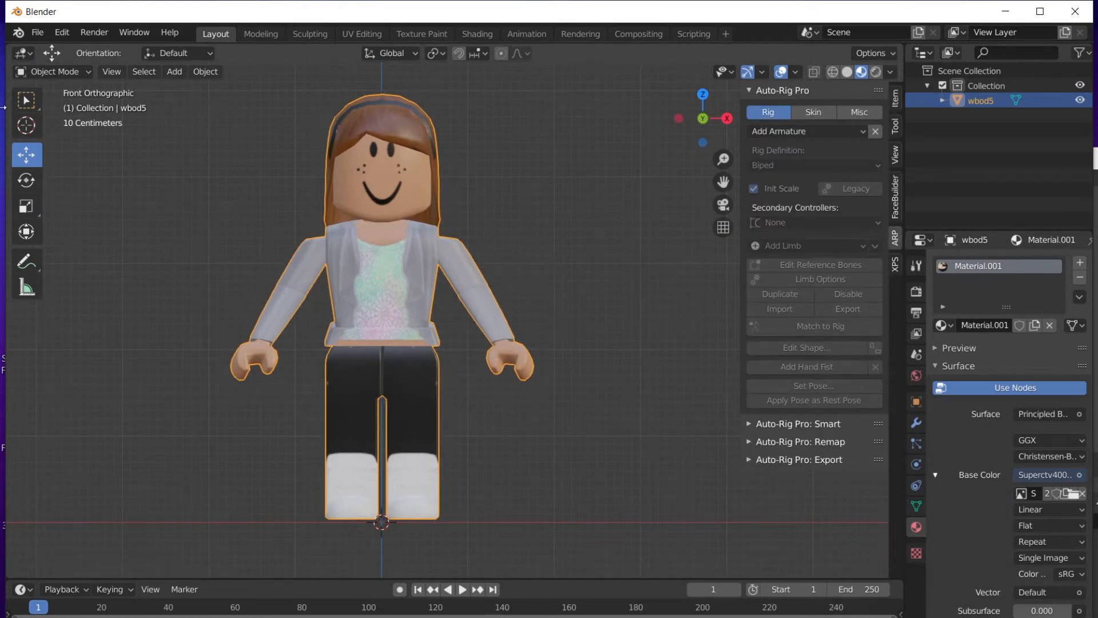
Reselect the avatar with Select Box and expand the Auto-Rig Pro: Smart panel.
{"action": "left_click", "coordinate": [28, 108]}
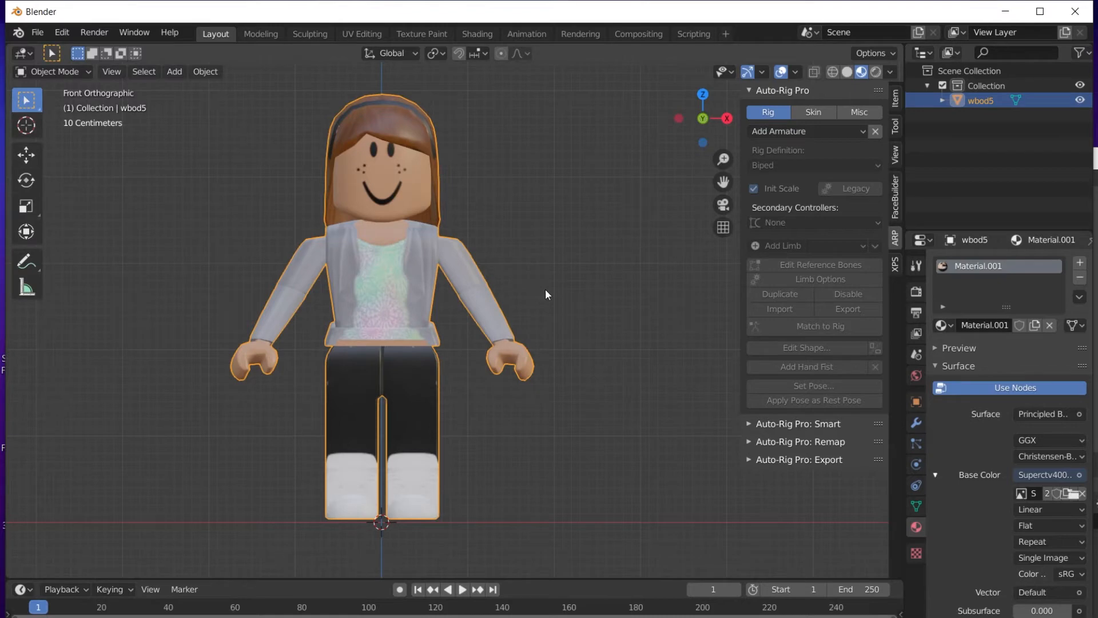
{"action": "left_click", "coordinate": [574, 280]}
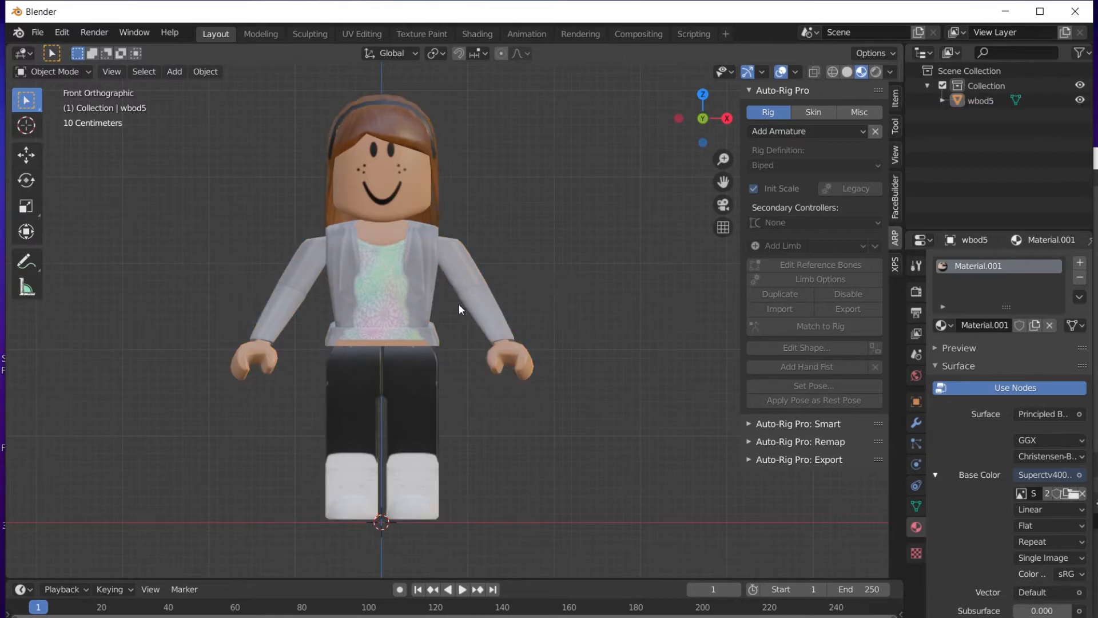
{"action": "left_click", "coordinate": [362, 299]}
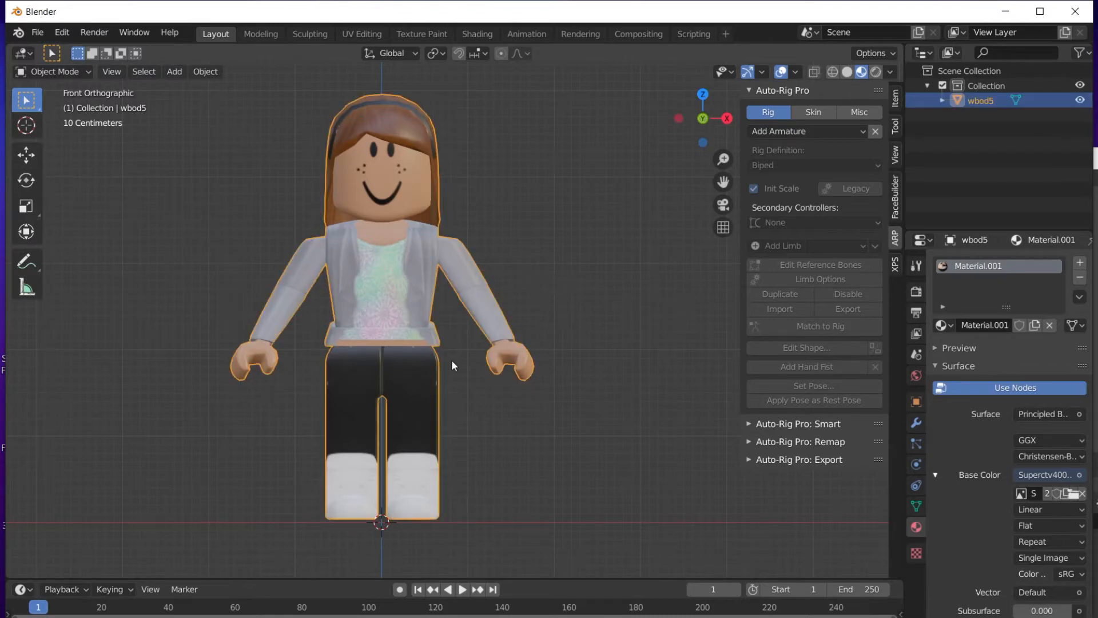
{"action": "left_click", "coordinate": [758, 426]}
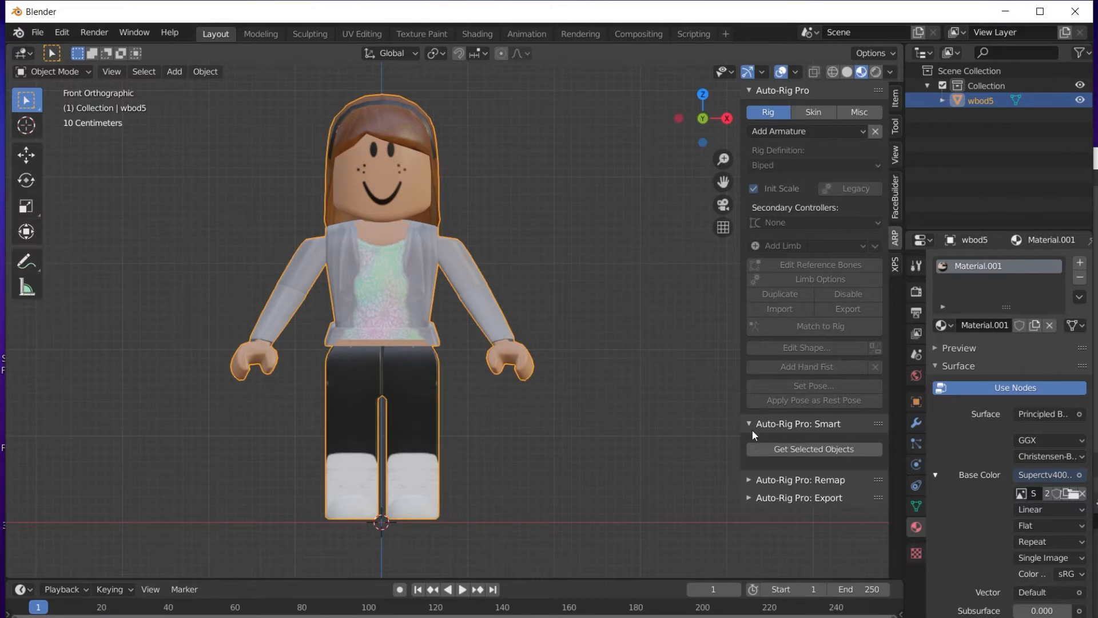
Load the avatar into Smart and place the neck, chin and shoulder markers.
{"action": "left_click", "coordinate": [778, 449]}
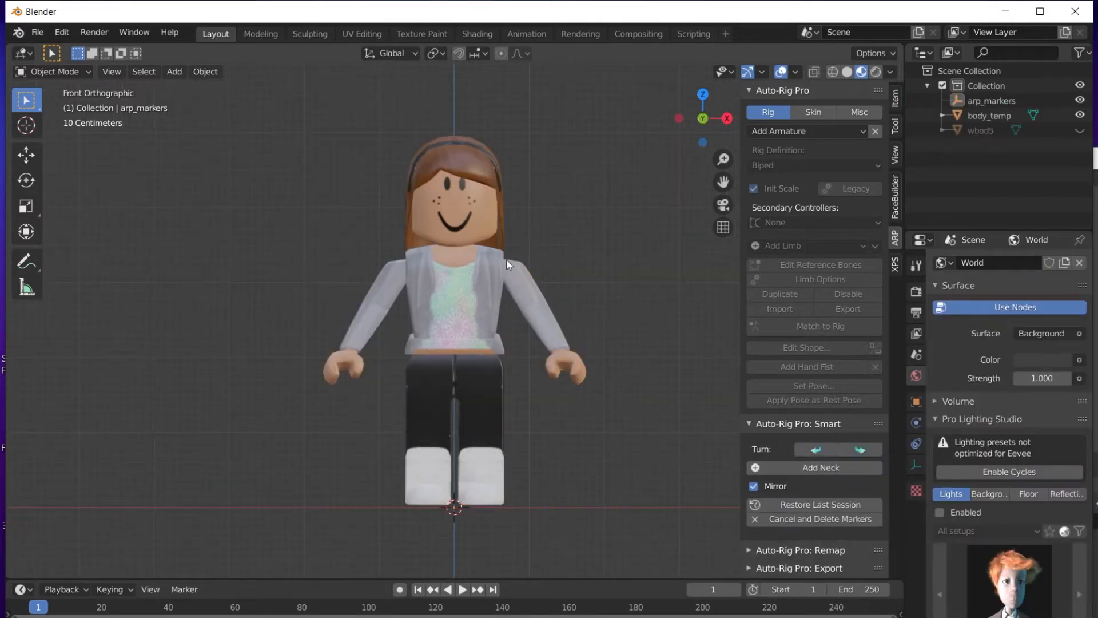
{"action": "left_click", "coordinate": [759, 465]}
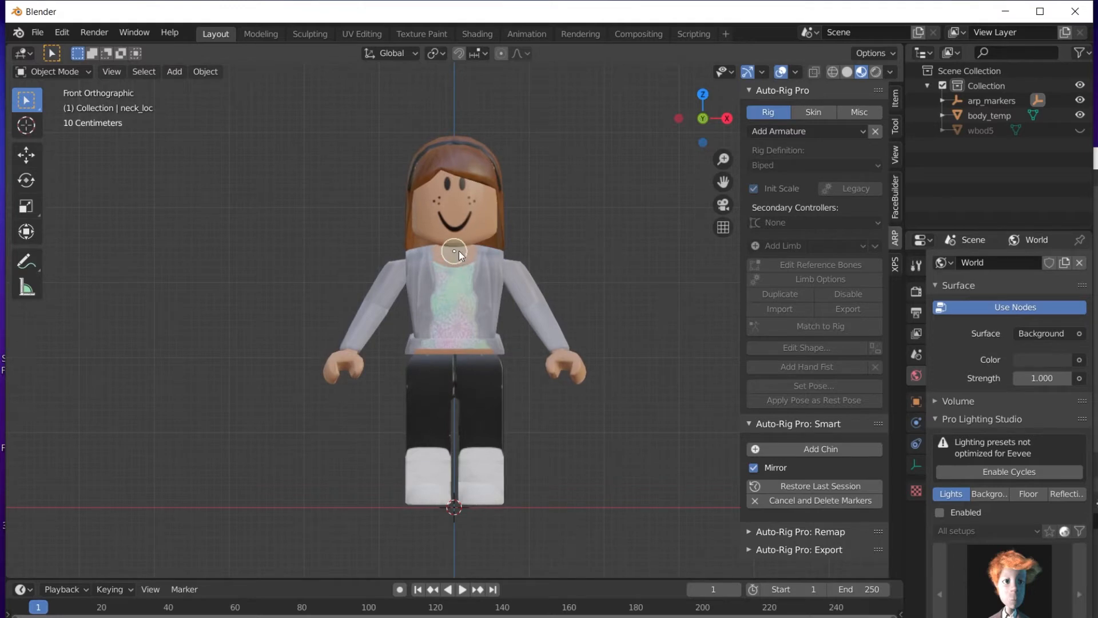
{"action": "left_click", "coordinate": [757, 447]}
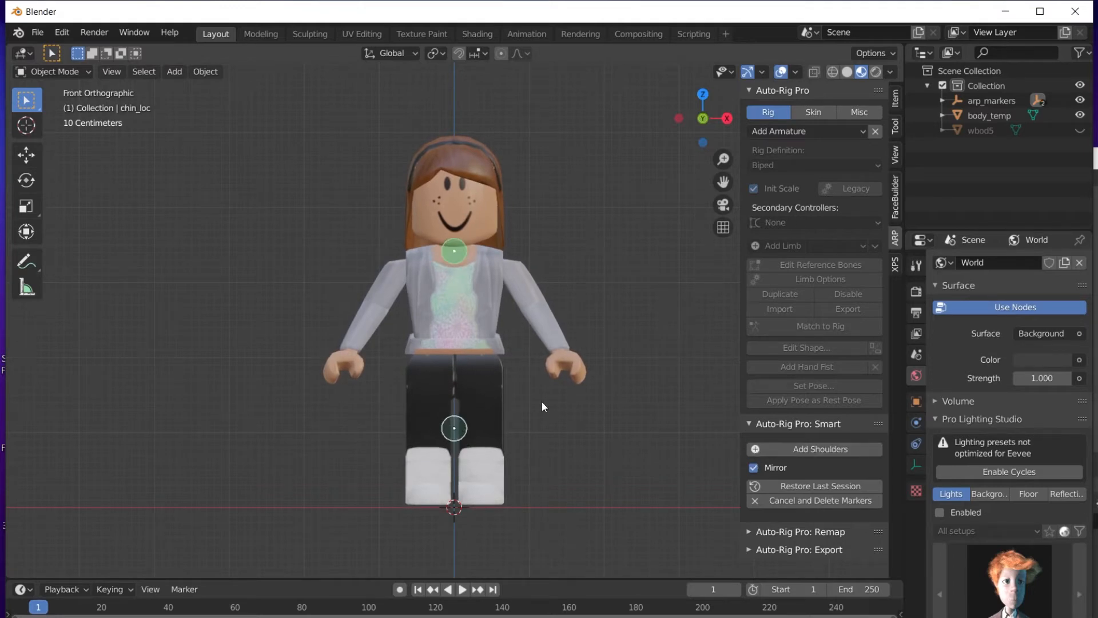
{"action": "left_click", "coordinate": [455, 246]}
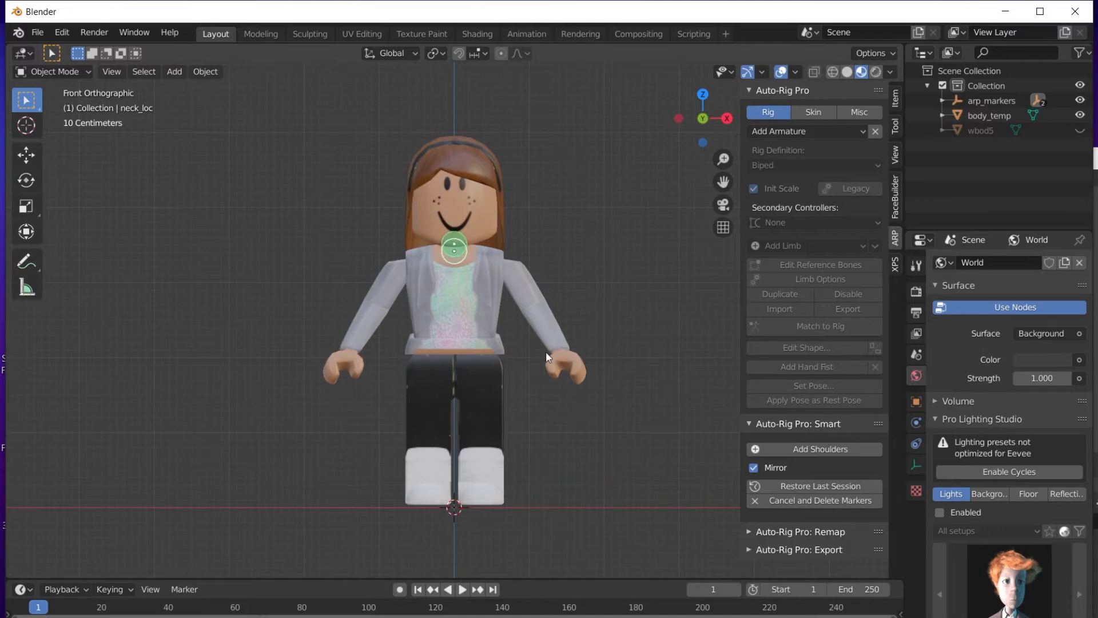
{"action": "left_click", "coordinate": [756, 449]}
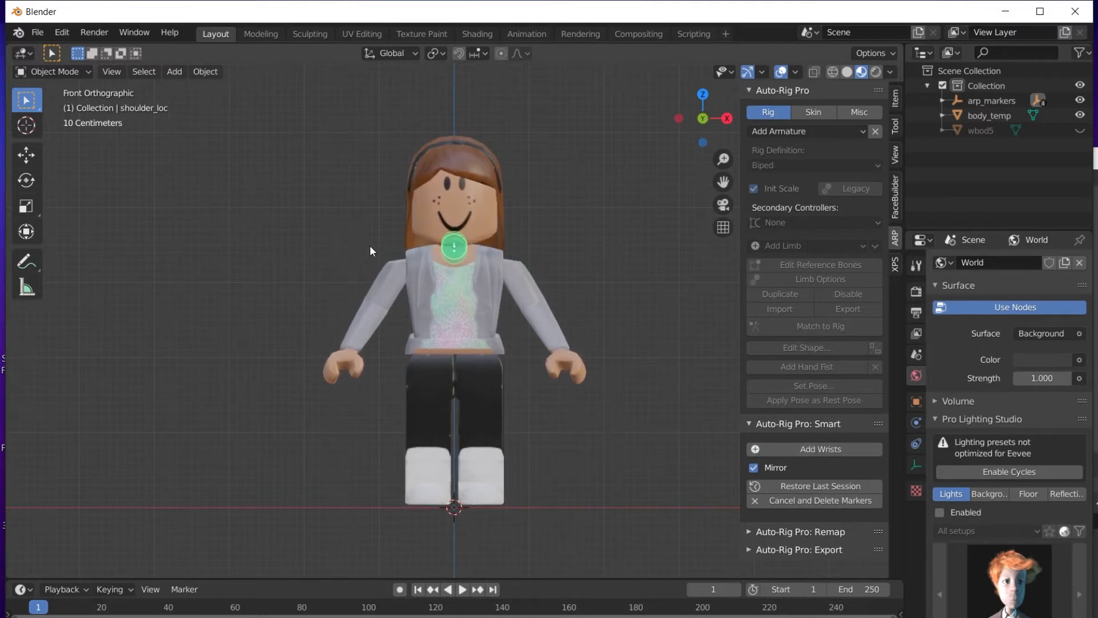
{"action": "left_click", "coordinate": [496, 252]}
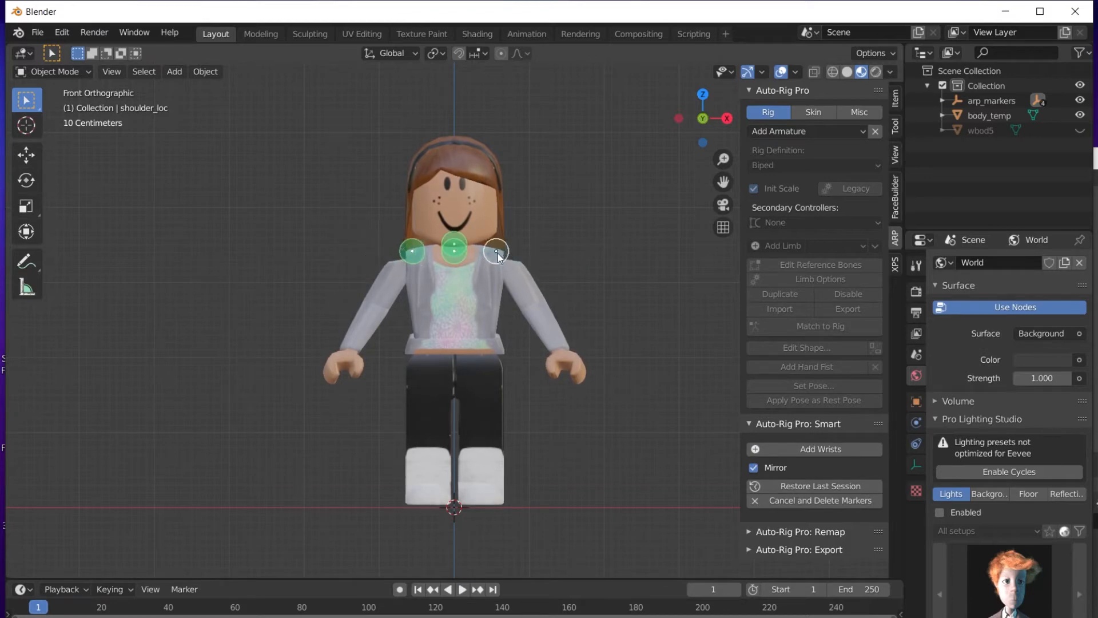
Place the wrist, spine root and ankle markers, and set Fingers Detection to Skip Fingers.
{"action": "left_click", "coordinate": [753, 452]}
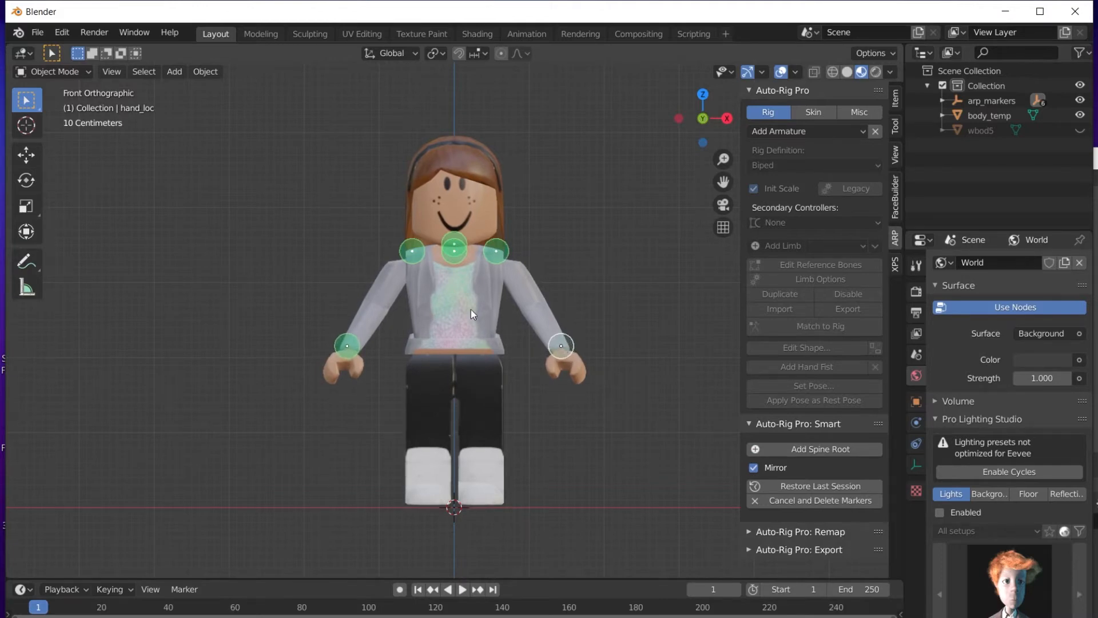
{"action": "left_click", "coordinate": [758, 446]}
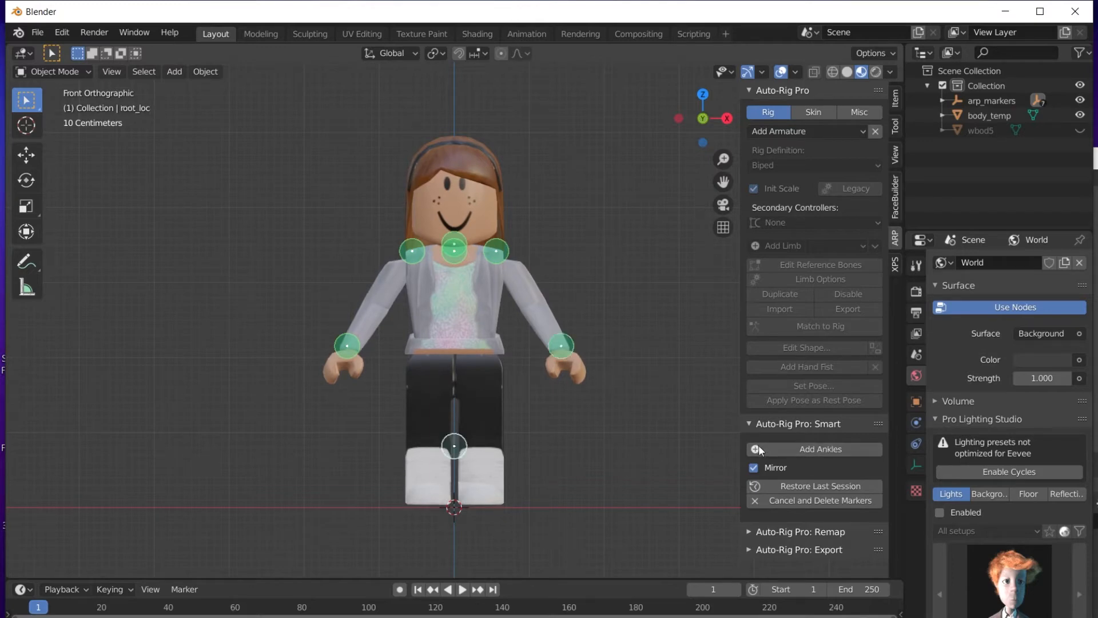
{"action": "left_click", "coordinate": [461, 350]}
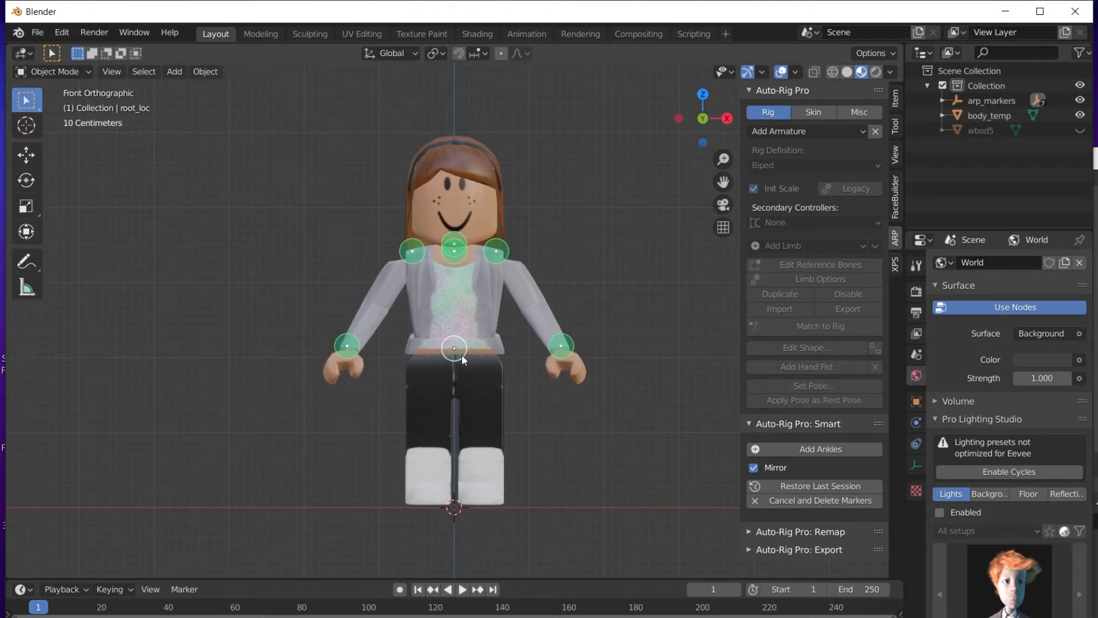
{"action": "left_click", "coordinate": [756, 451]}
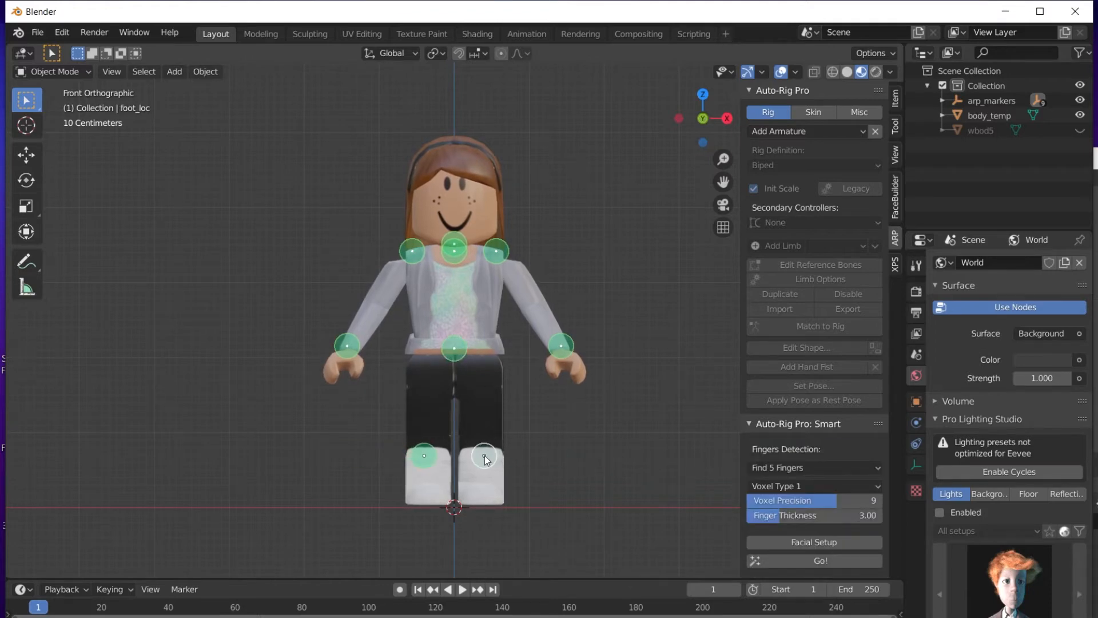
{"action": "left_click", "coordinate": [486, 456]}
{"action": "left_click", "coordinate": [819, 466]}
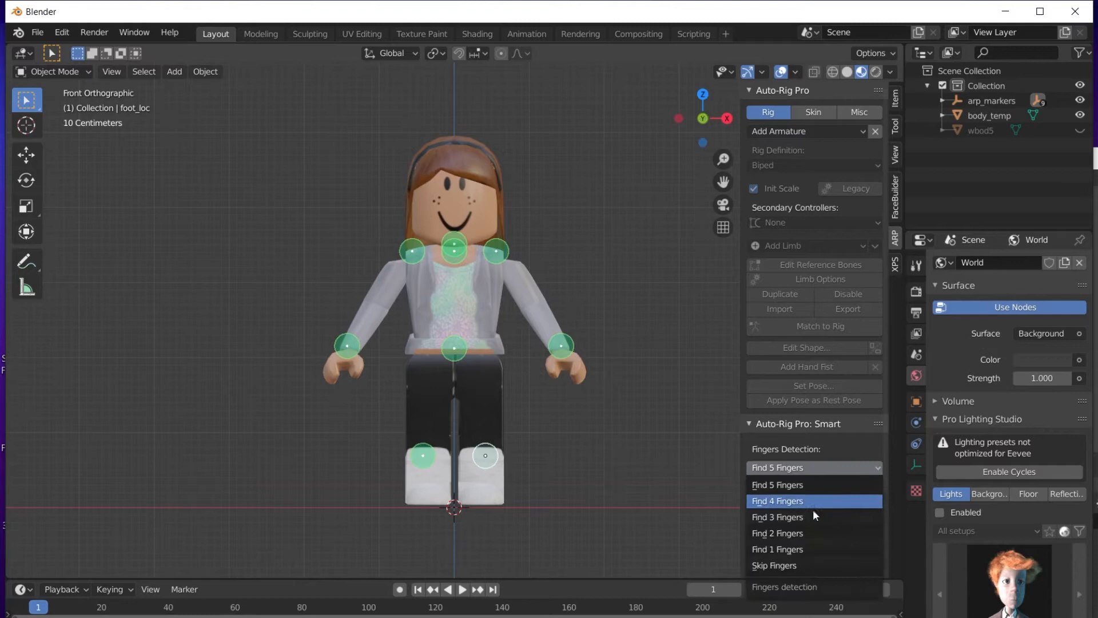
{"action": "left_click", "coordinate": [815, 567]}
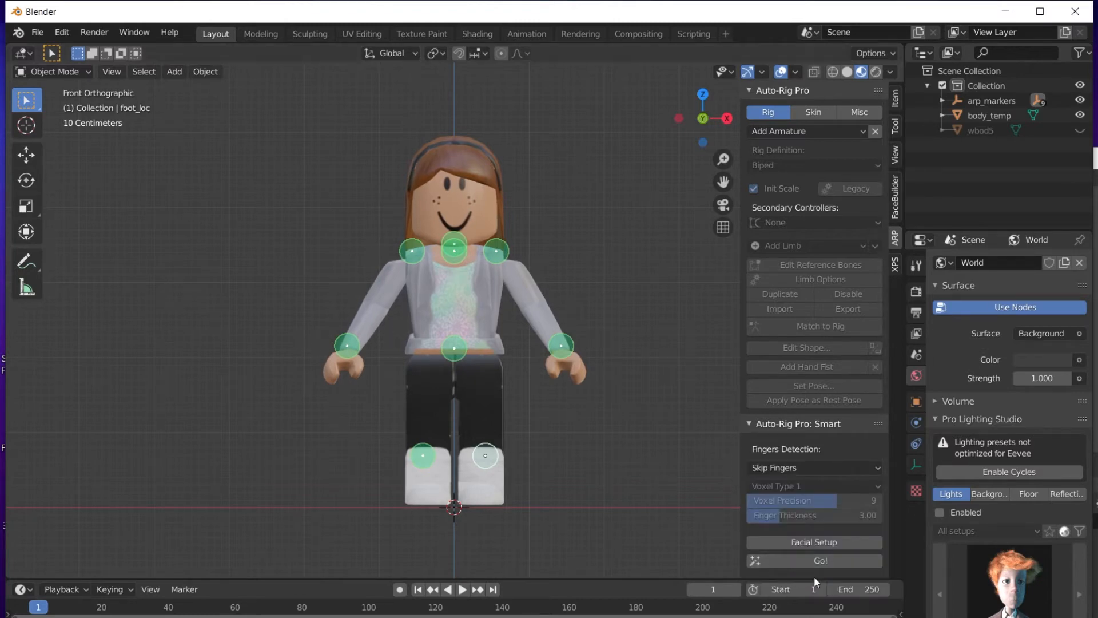
Generate the reference skeleton from the markers and view it from the right side.
{"action": "left_click", "coordinate": [828, 561]}
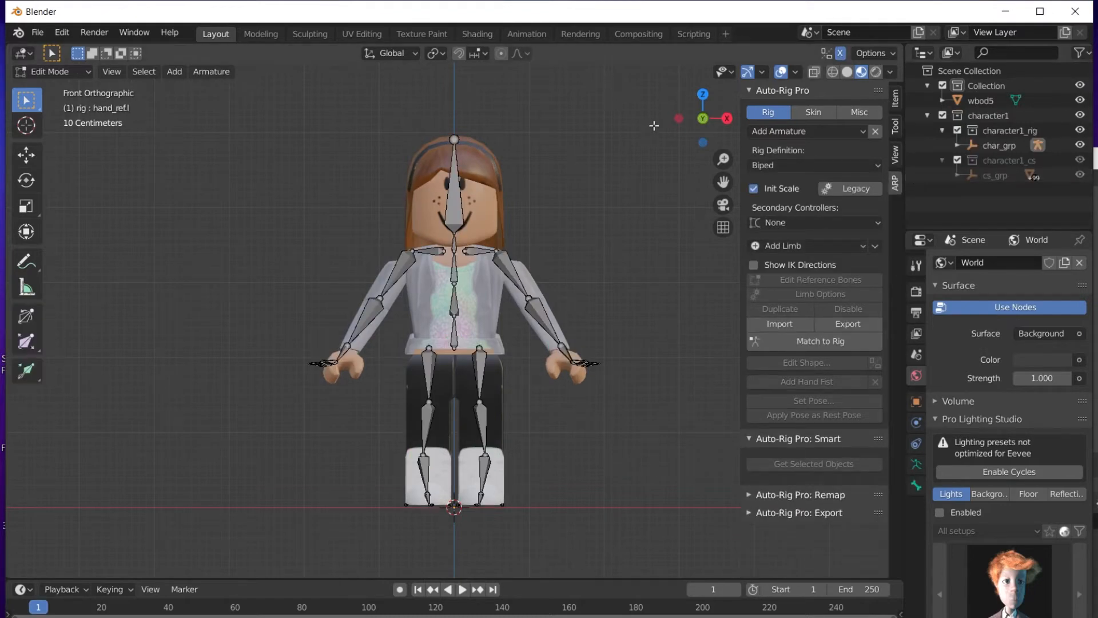
{"action": "left_click_drag", "start_coordinate": [680, 119], "coordinate": [595, 150]}
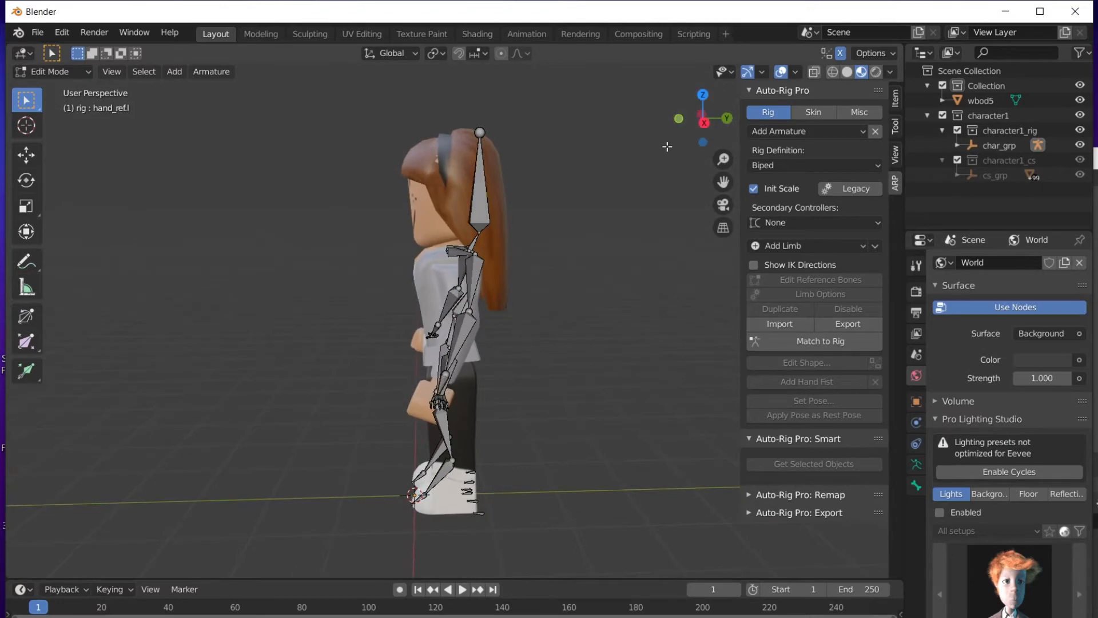
{"action": "left_click", "coordinate": [681, 118]}
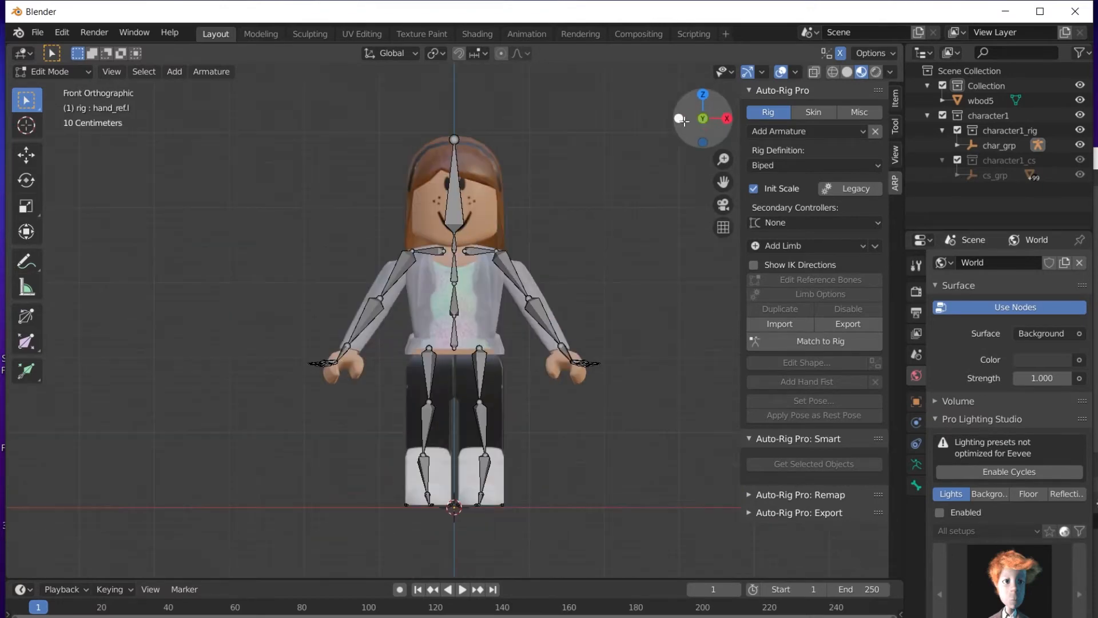
{"action": "left_click", "coordinate": [728, 119]}
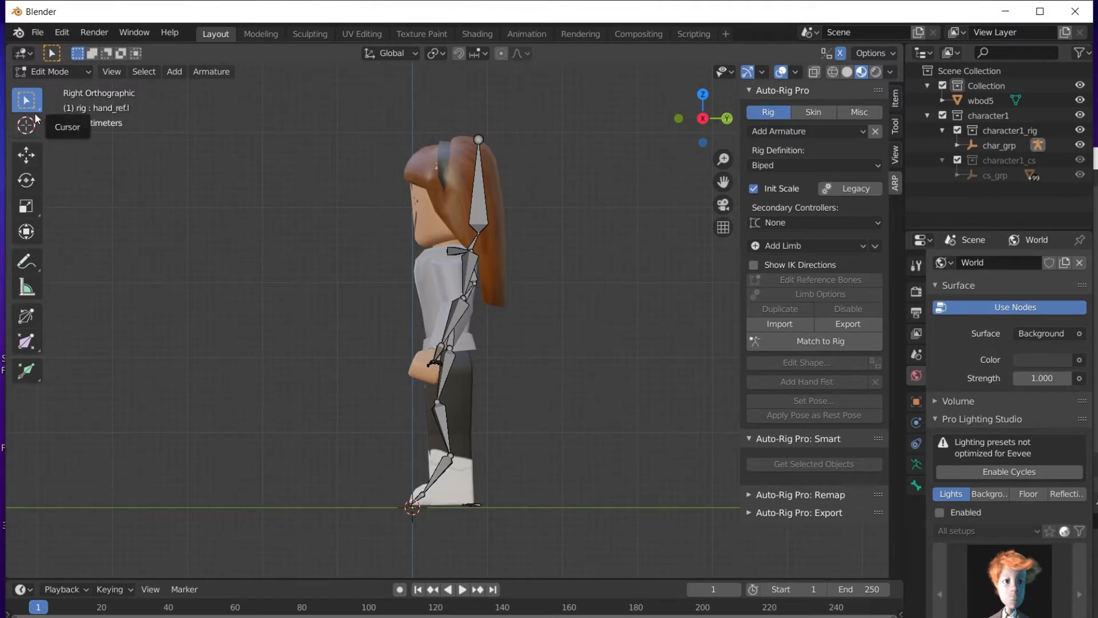
Shift the head tip, neck joint and left shoulder reference bones along Y to fit the body.
{"action": "left_click", "coordinate": [34, 149]}
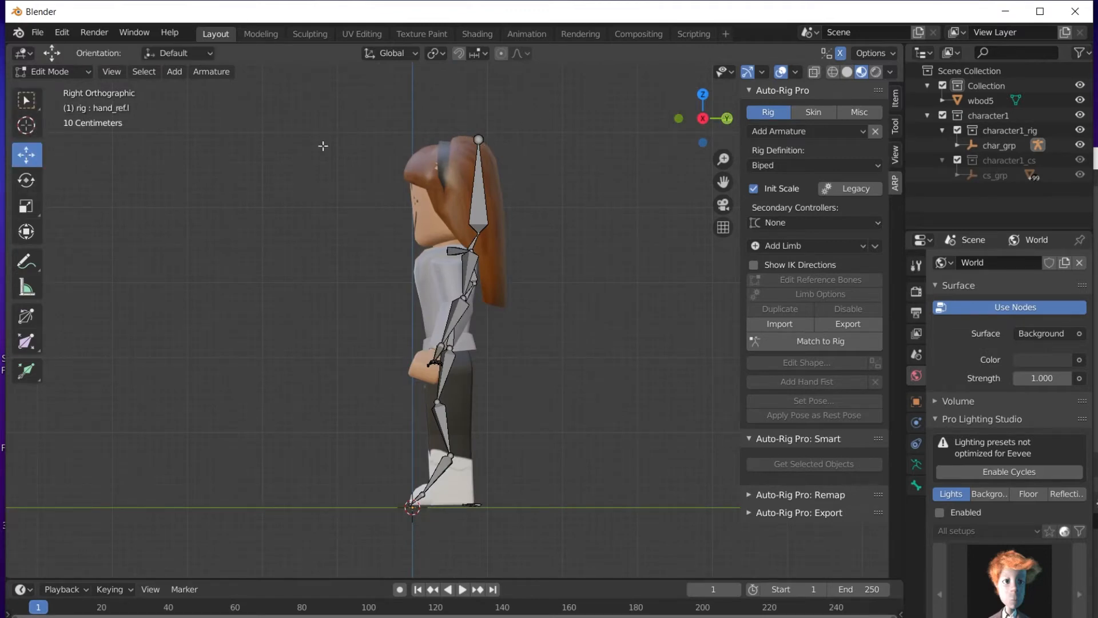
{"action": "left_click", "coordinate": [479, 139]}
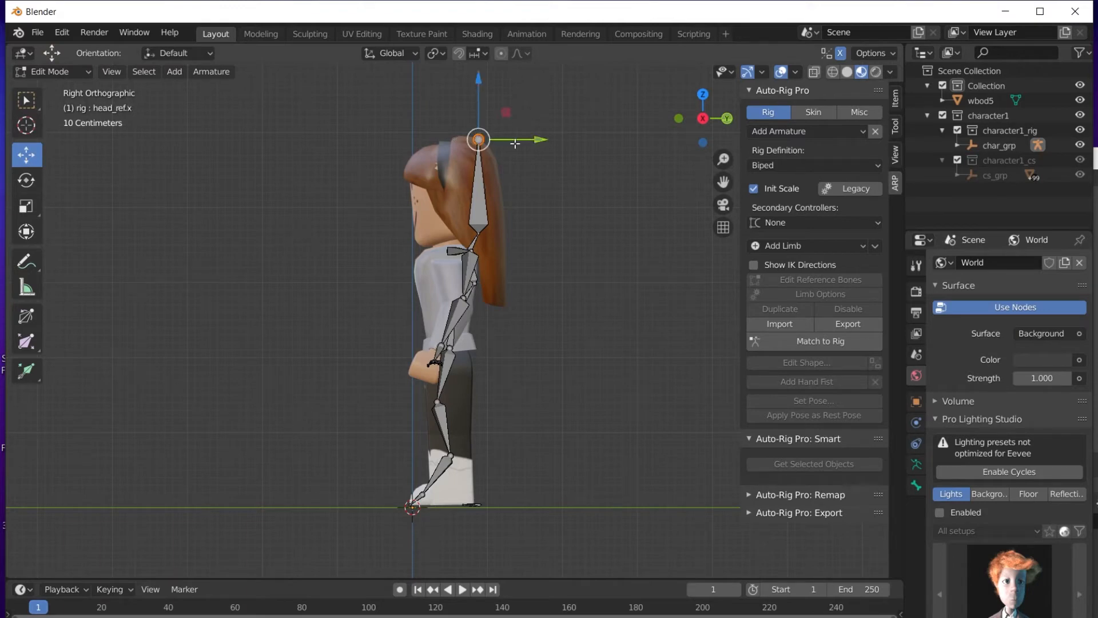
{"action": "key", "text": "g"}
{"action": "key", "text": "y"}
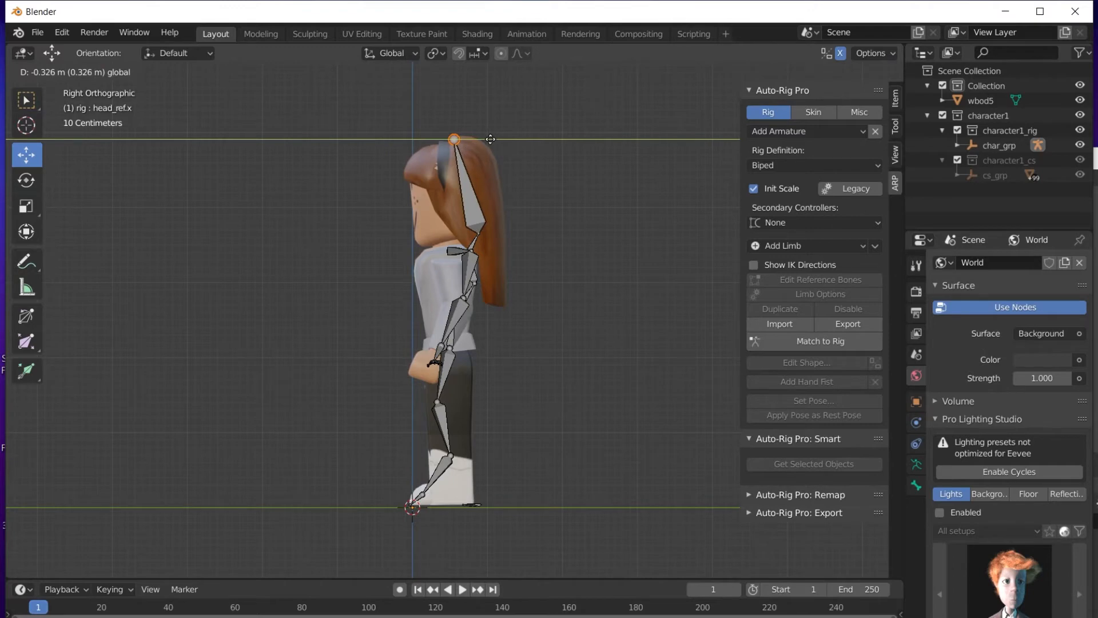
{"action": "left_click", "coordinate": [490, 139]}
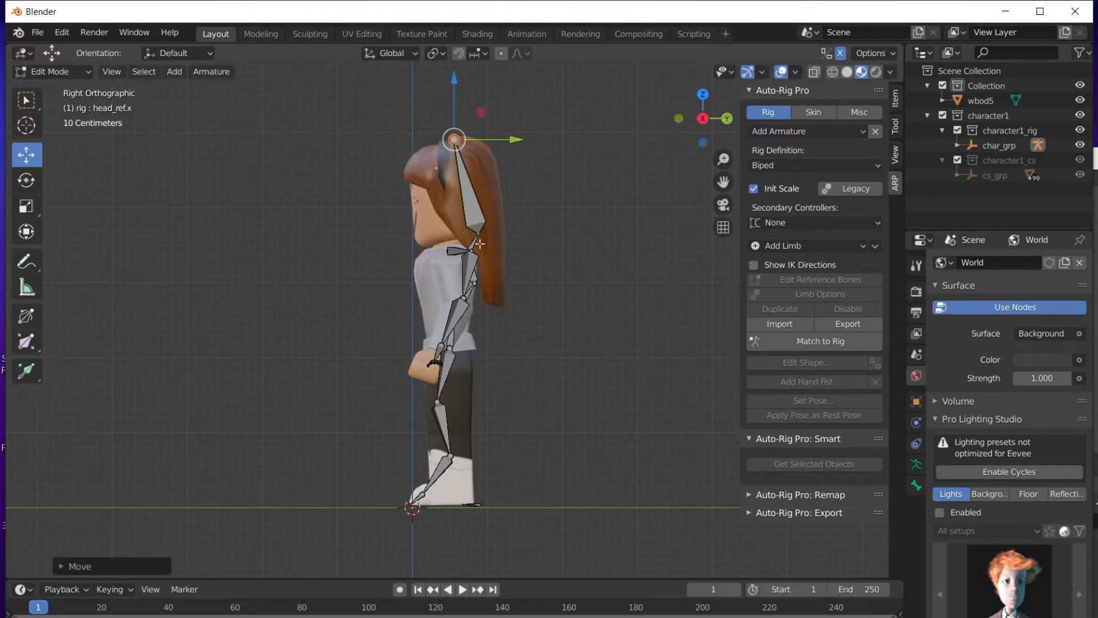
{"action": "left_click", "coordinate": [480, 233]}
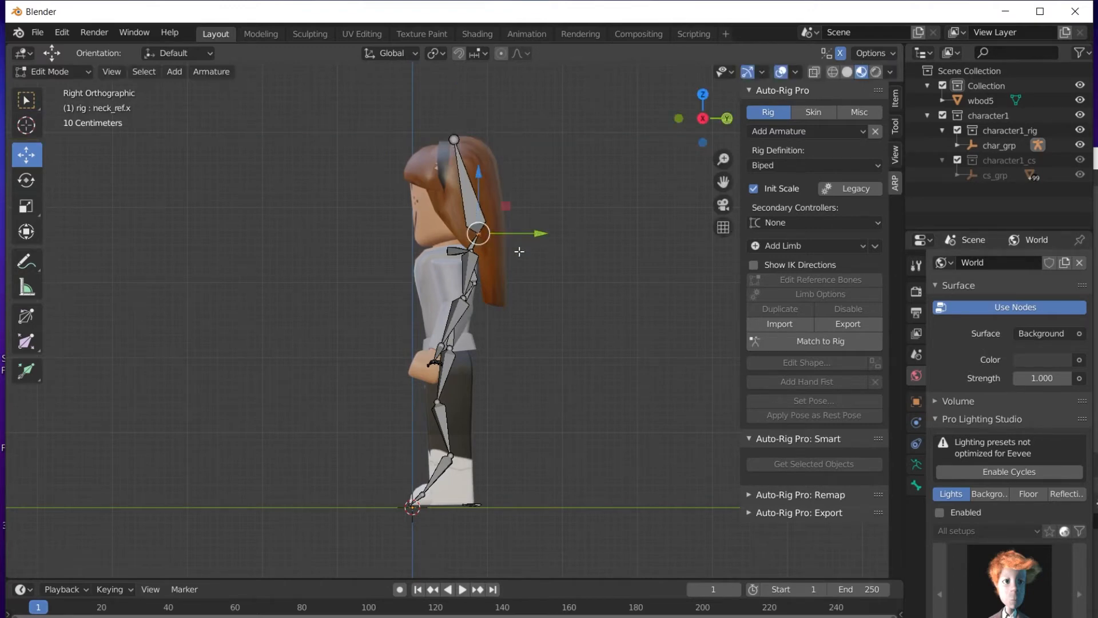
{"action": "key", "text": "g"}
{"action": "key", "text": "y"}
{"action": "left_click", "coordinate": [511, 239]}
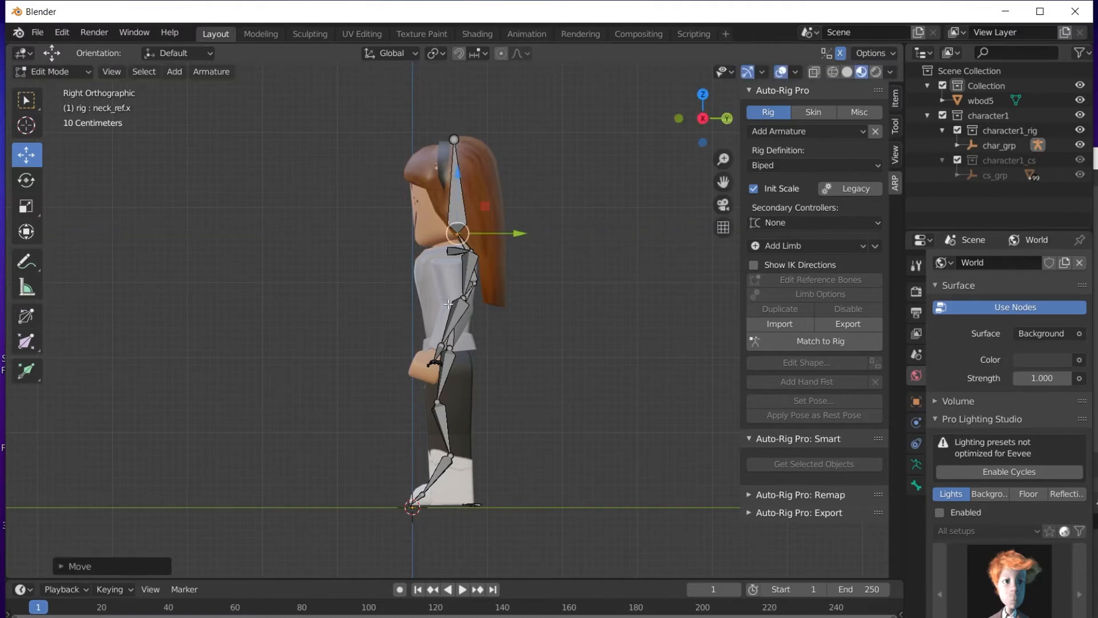
{"action": "left_click", "coordinate": [472, 250]}
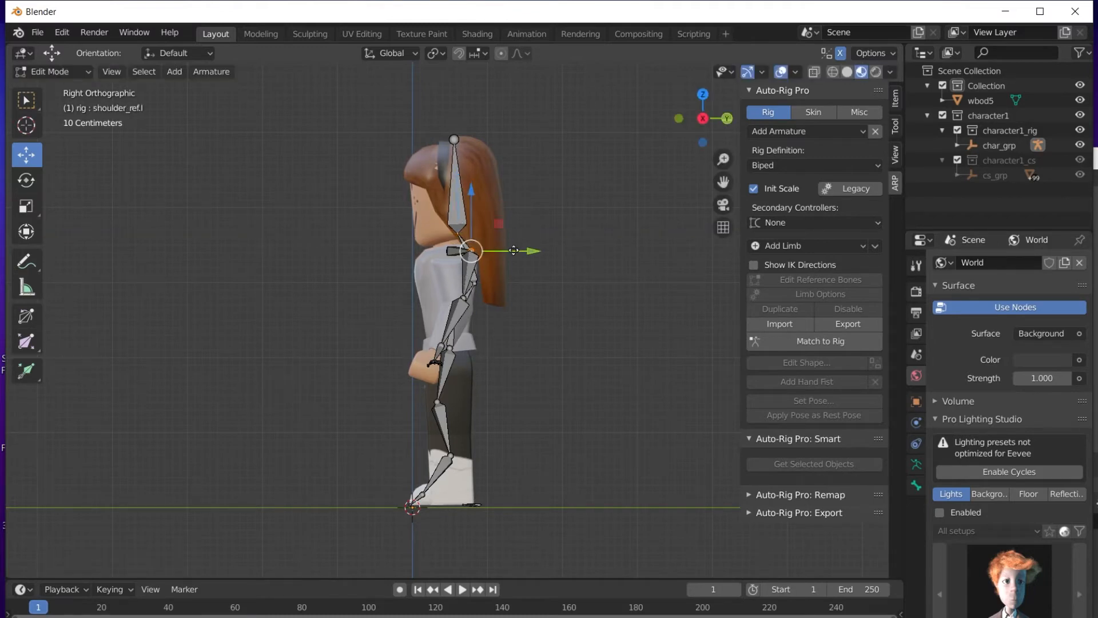
{"action": "key", "text": "g"}
{"action": "key", "text": "y"}
{"action": "left_click", "coordinate": [485, 276]}
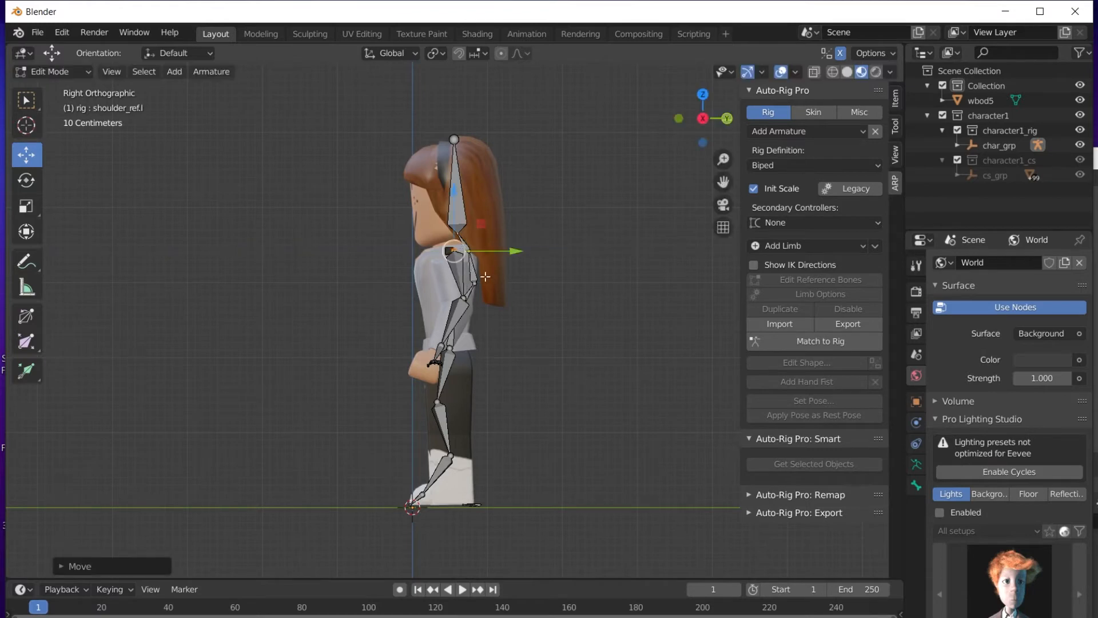
Move the left upper-arm and elbow reference bones back along Y, then check from the front.
{"action": "left_click", "coordinate": [464, 298]}
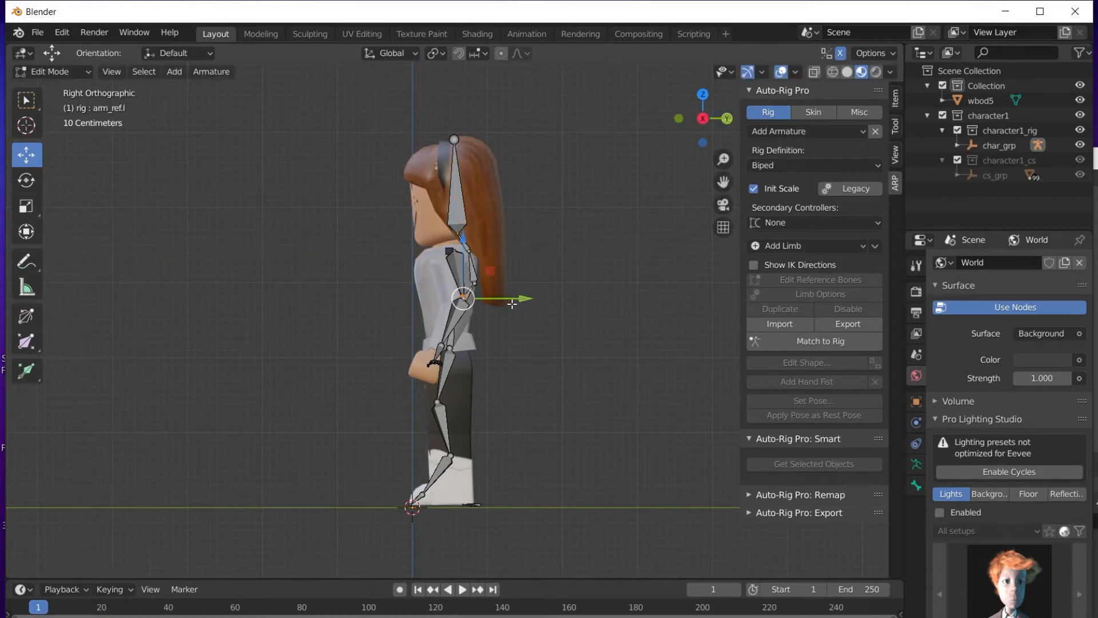
{"action": "left_click_drag", "start_coordinate": [513, 301], "coordinate": [505, 304]}
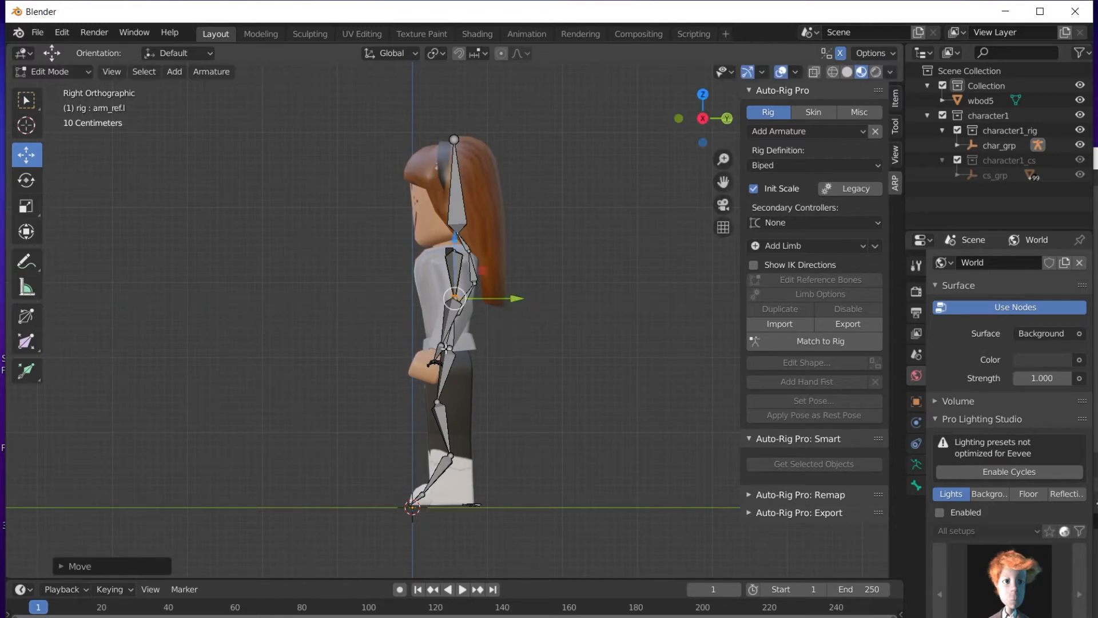
{"action": "left_click", "coordinate": [445, 346]}
{"action": "mouse_move", "coordinate": [495, 347]}
{"action": "left_mouse_down"}
{"action": "mouse_move", "coordinate": [485, 349]}
{"action": "mouse_move", "coordinate": [497, 347]}
{"action": "left_mouse_up"}
{"action": "left_click_drag", "start_coordinate": [719, 126], "coordinate": [723, 126]}
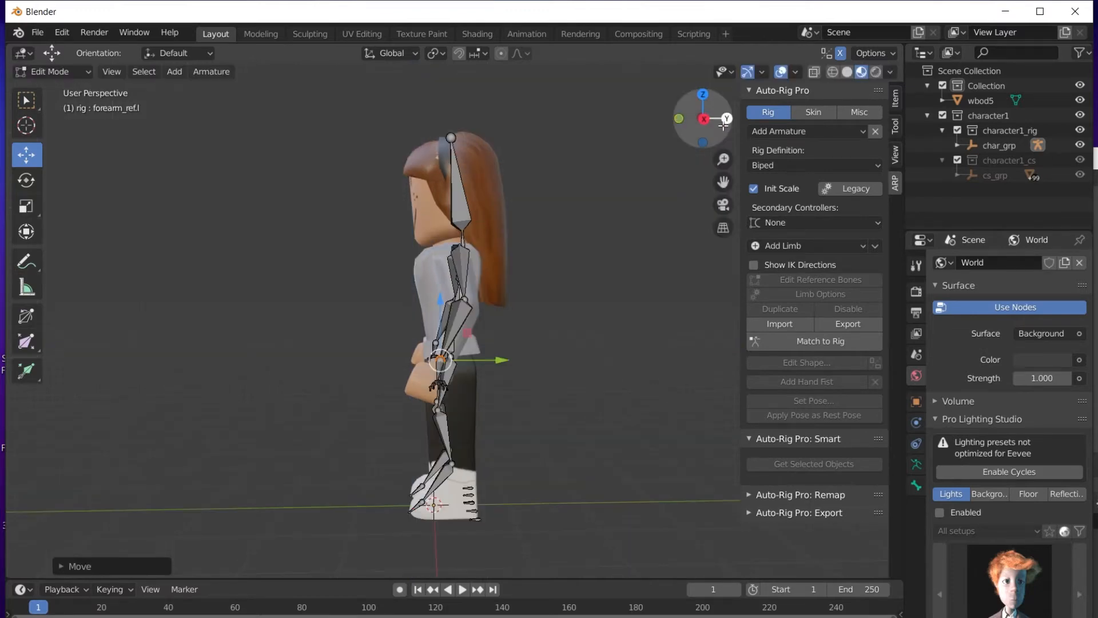
{"action": "left_click", "coordinate": [707, 119]}
{"action": "left_click", "coordinate": [725, 120]}
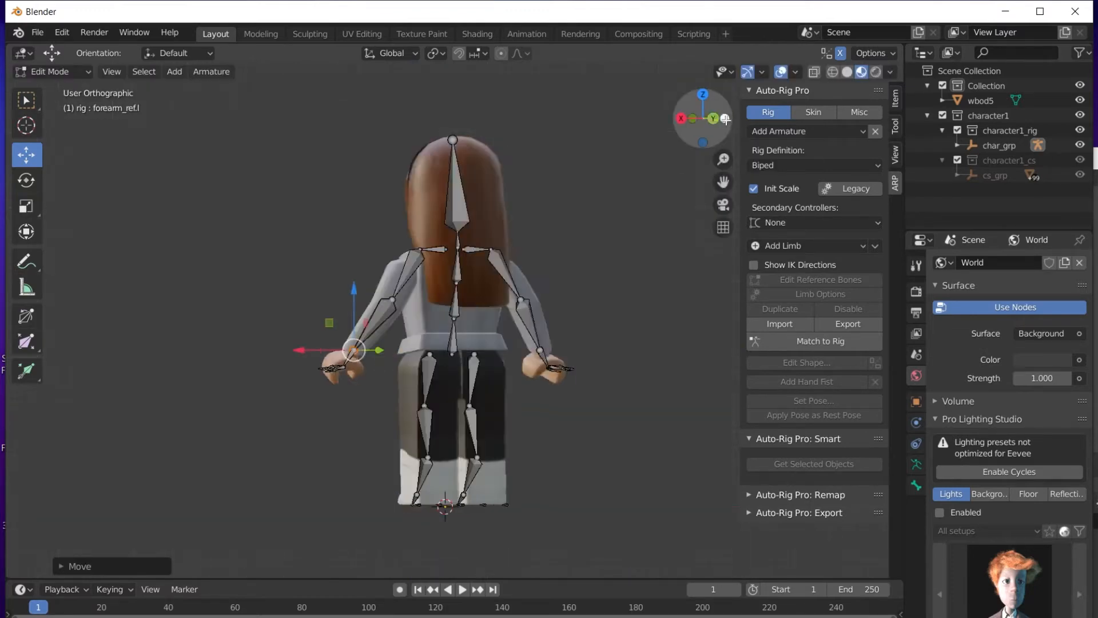
{"action": "left_click", "coordinate": [703, 118]}
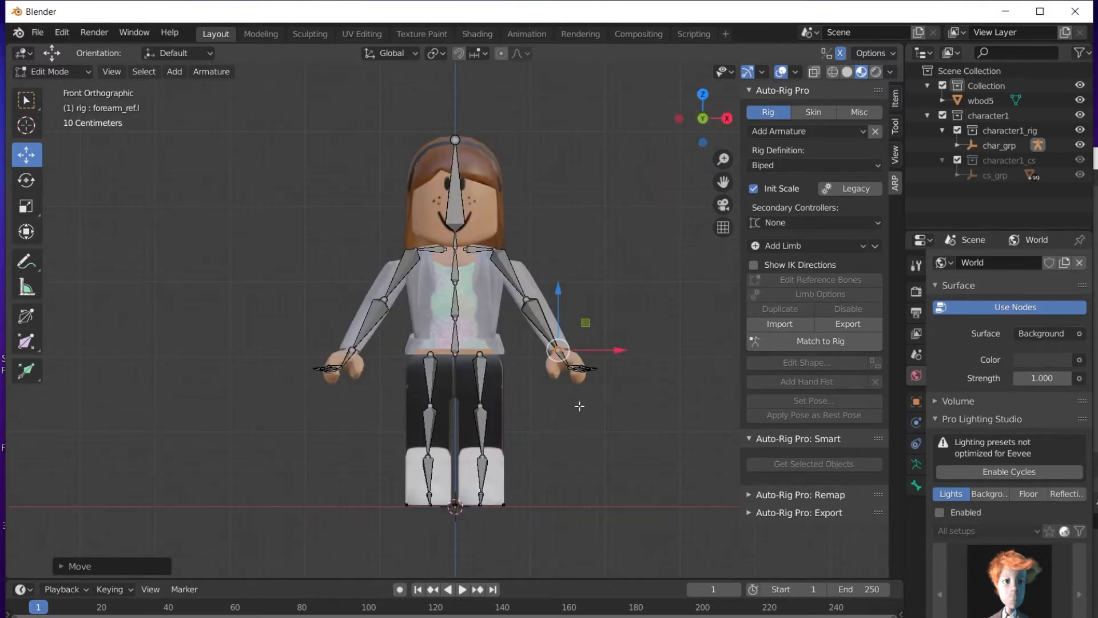
{"action": "left_click", "coordinate": [668, 474]}
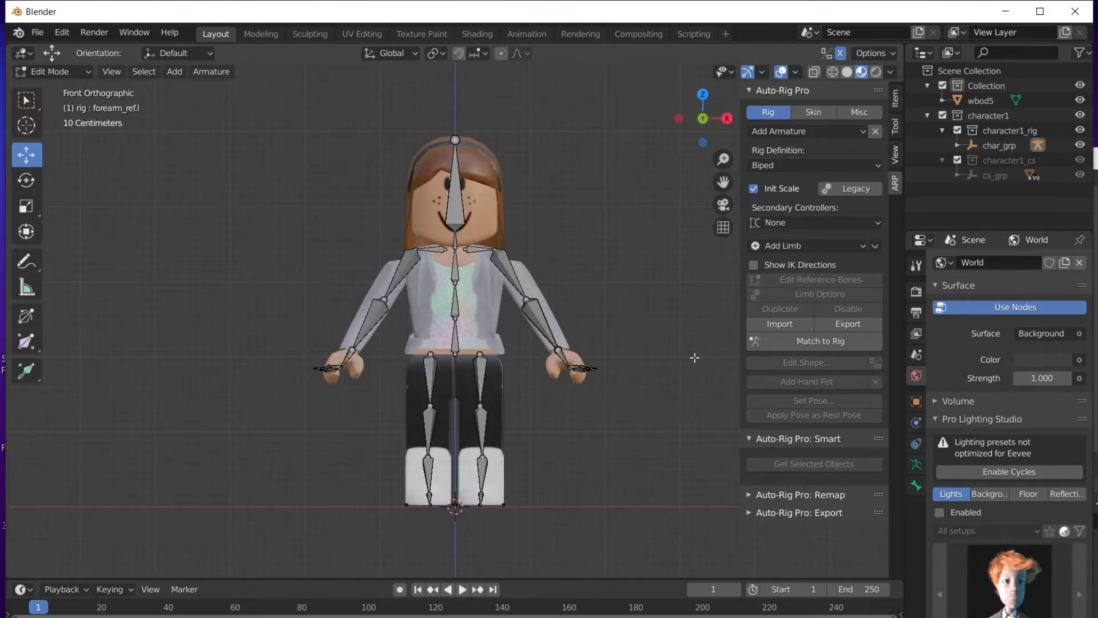
Generate the final control rig with Match to Rig and return to Object Mode.
{"action": "left_click", "coordinate": [799, 340]}
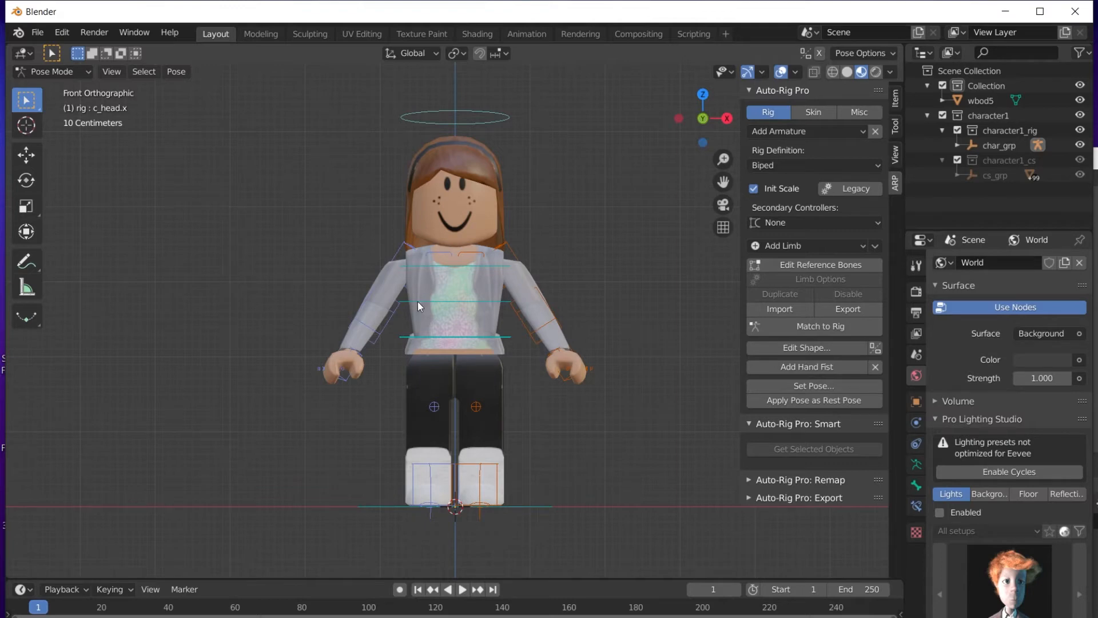
{"action": "left_click", "coordinate": [70, 70]}
{"action": "left_click", "coordinate": [66, 90]}
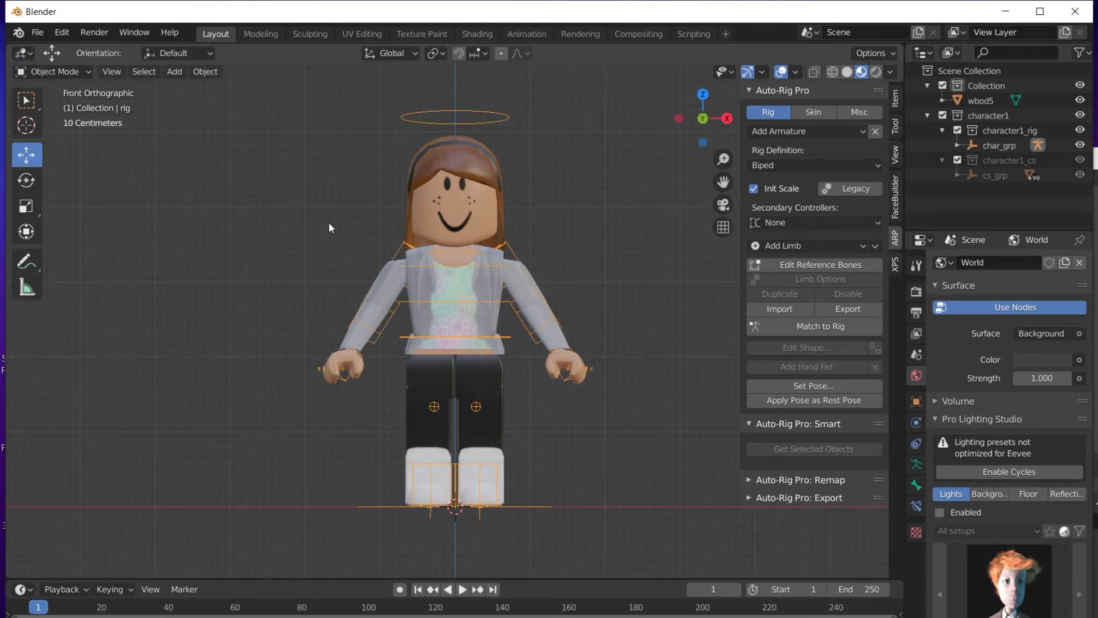
Select wbod5, then the rig as active, and bring up the ARP Skin binding options.
{"action": "left_click", "coordinate": [225, 349]}
{"action": "left_click", "coordinate": [486, 292]}
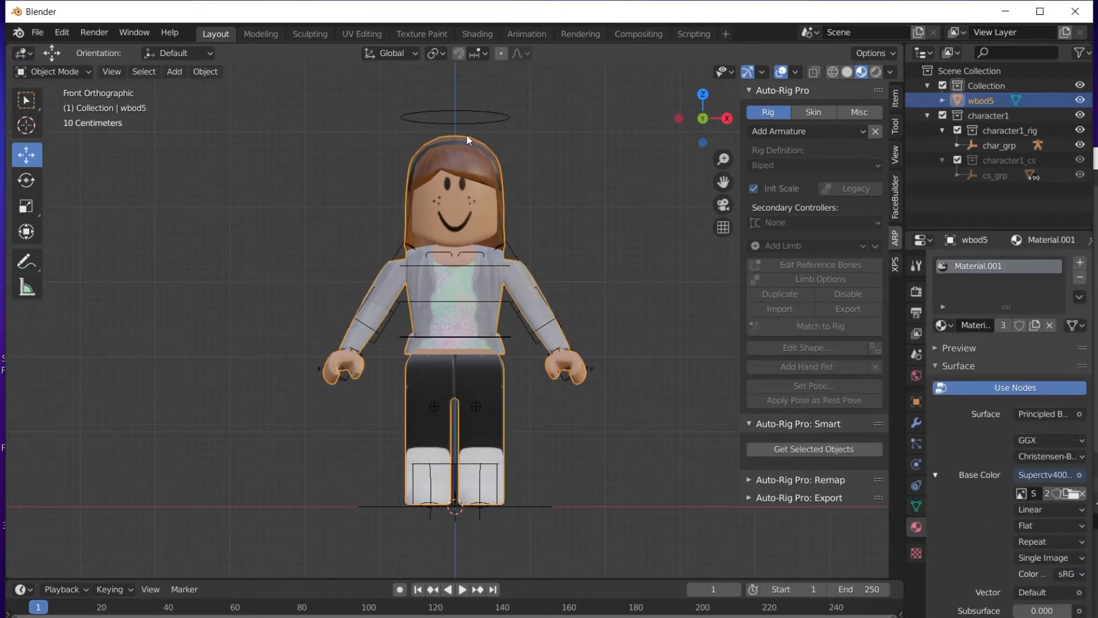
{"action": "left_click", "coordinate": [494, 114], "text": "shift"}
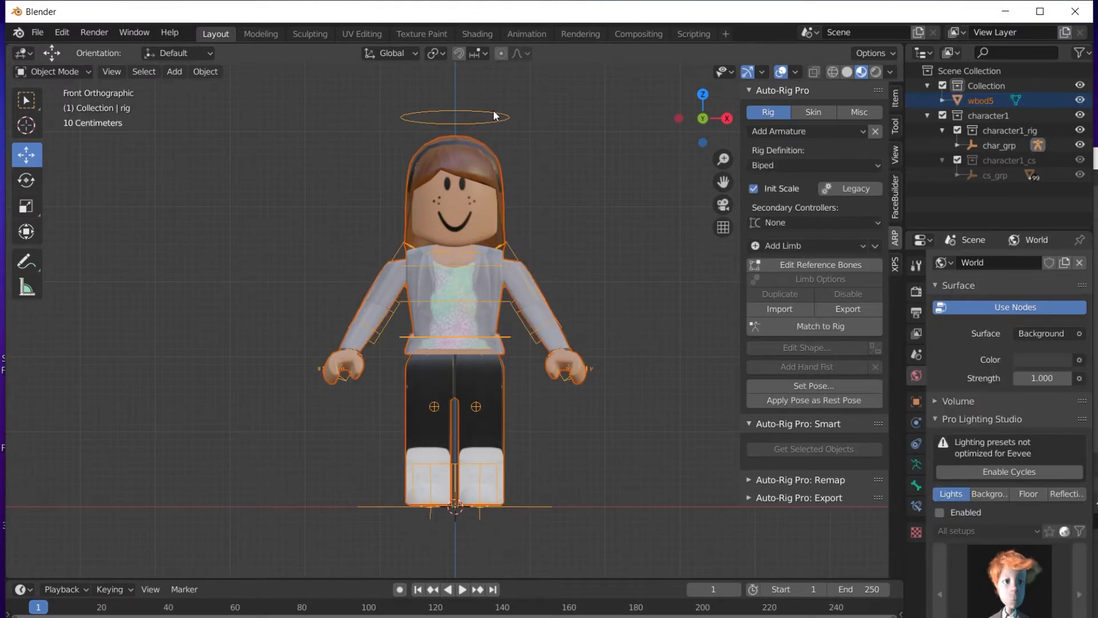
{"action": "left_click", "coordinate": [820, 108]}
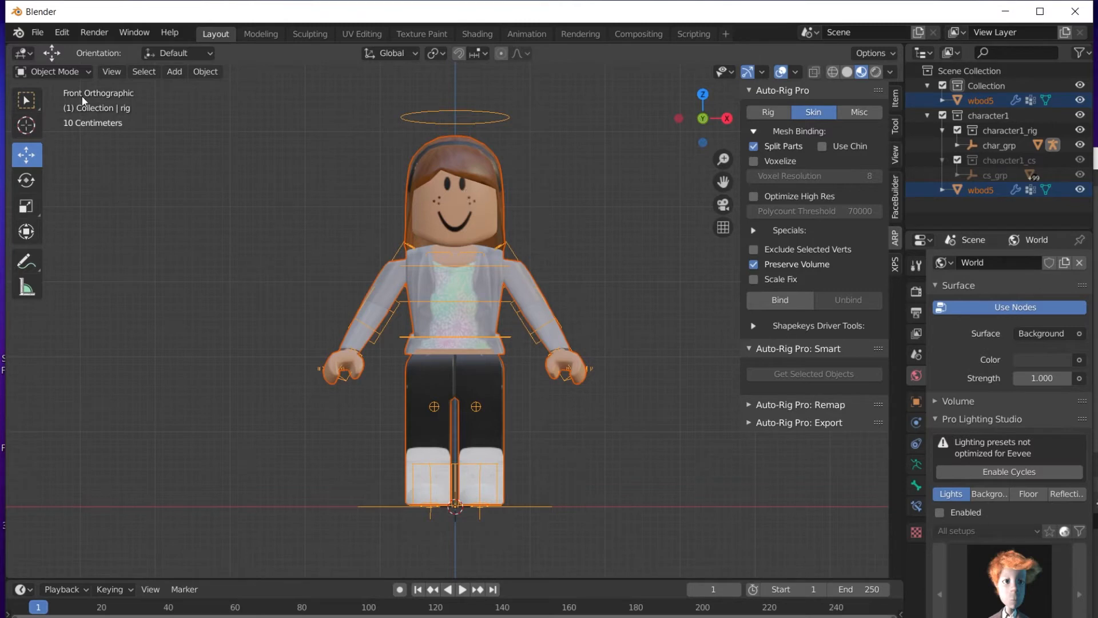
In Pose Mode, rotate c_arm_fk.l so the left arm is held out horizontally.
{"action": "left_click", "coordinate": [81, 71]}
{"action": "left_click", "coordinate": [80, 118]}
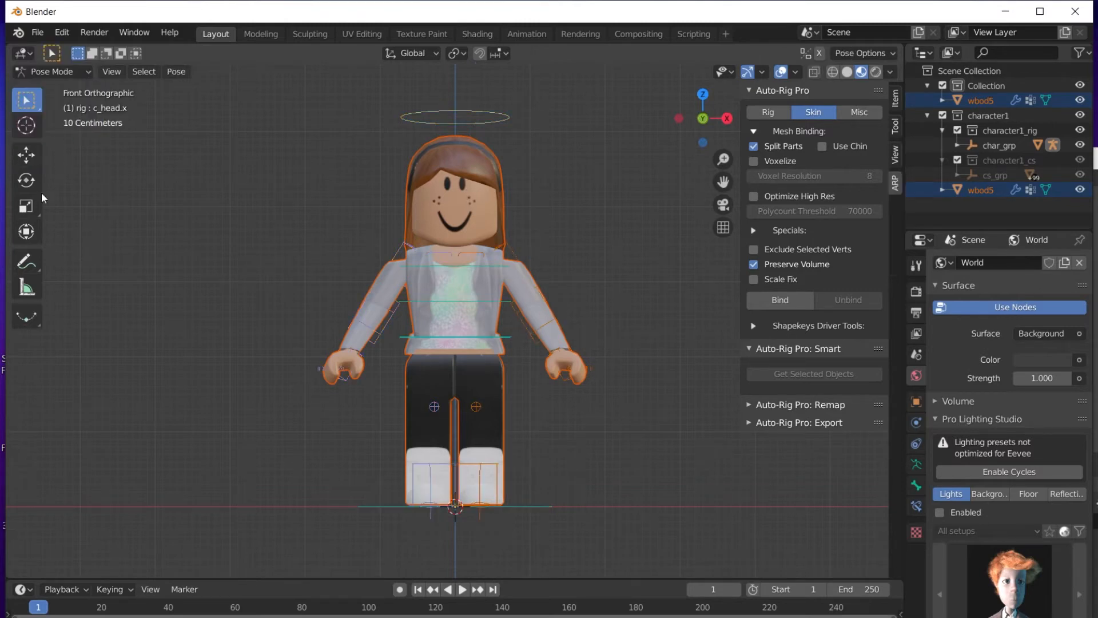
{"action": "left_click", "coordinate": [29, 162]}
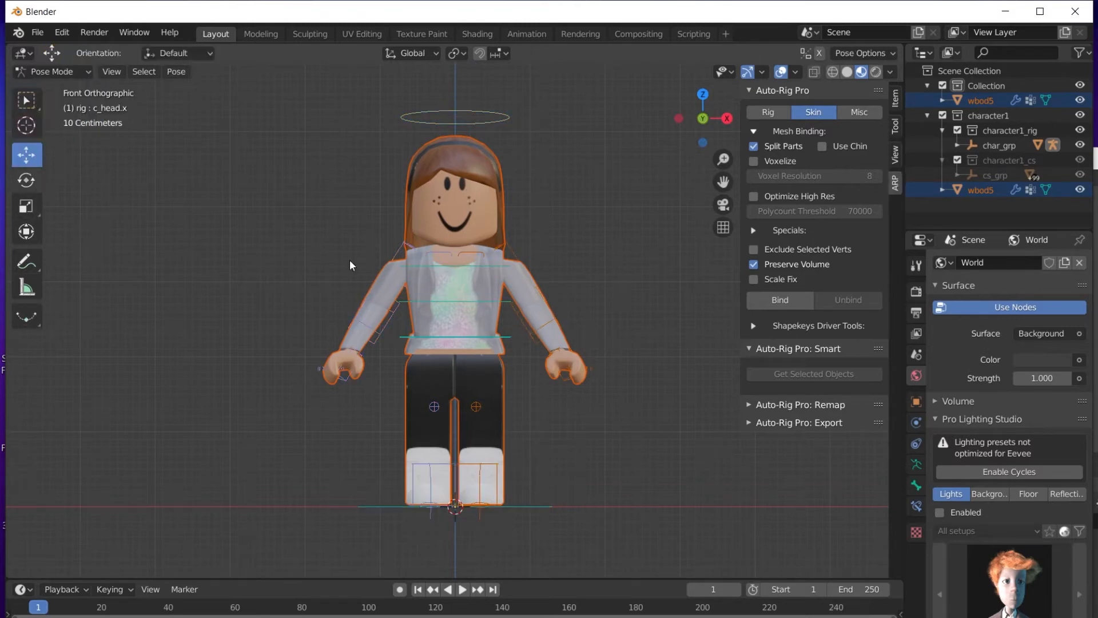
{"action": "left_click", "coordinate": [513, 257]}
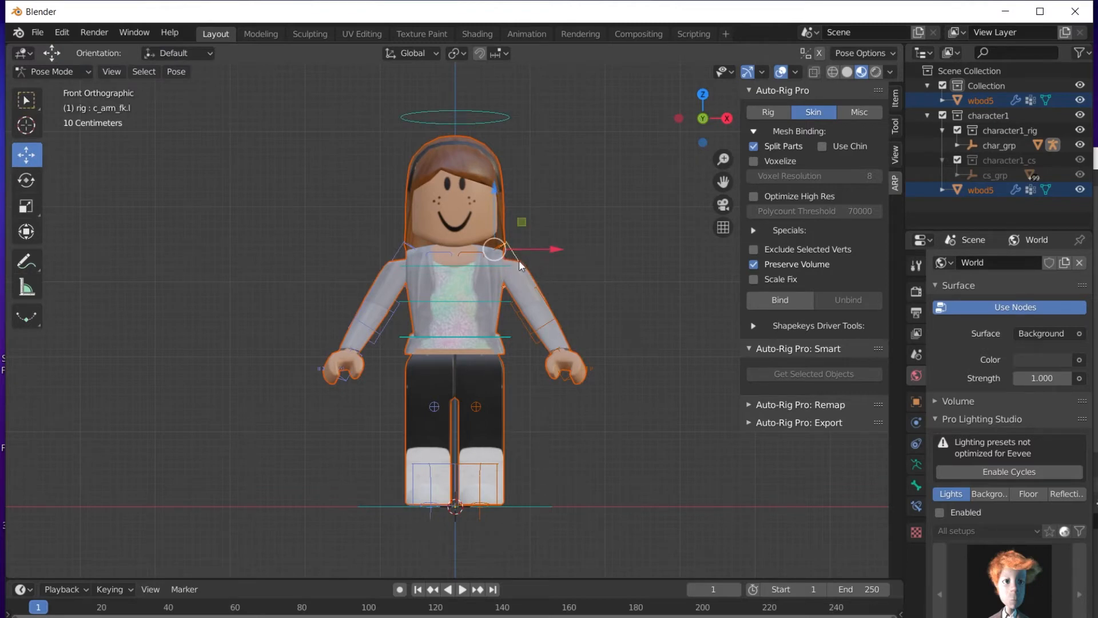
{"action": "key", "text": "r"}
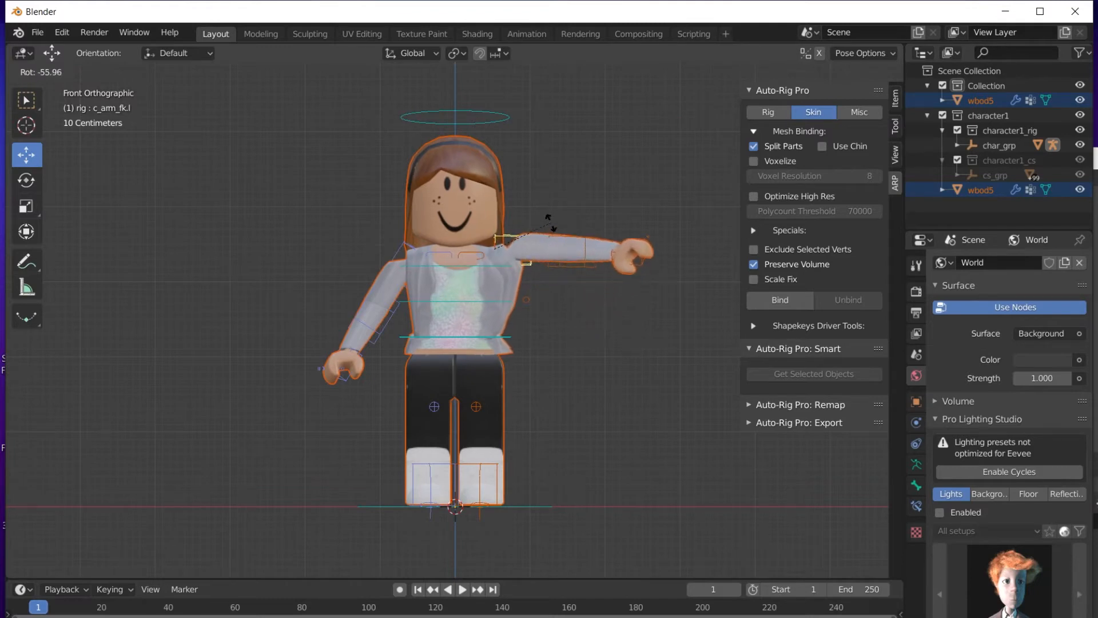
{"action": "left_click", "coordinate": [560, 220]}
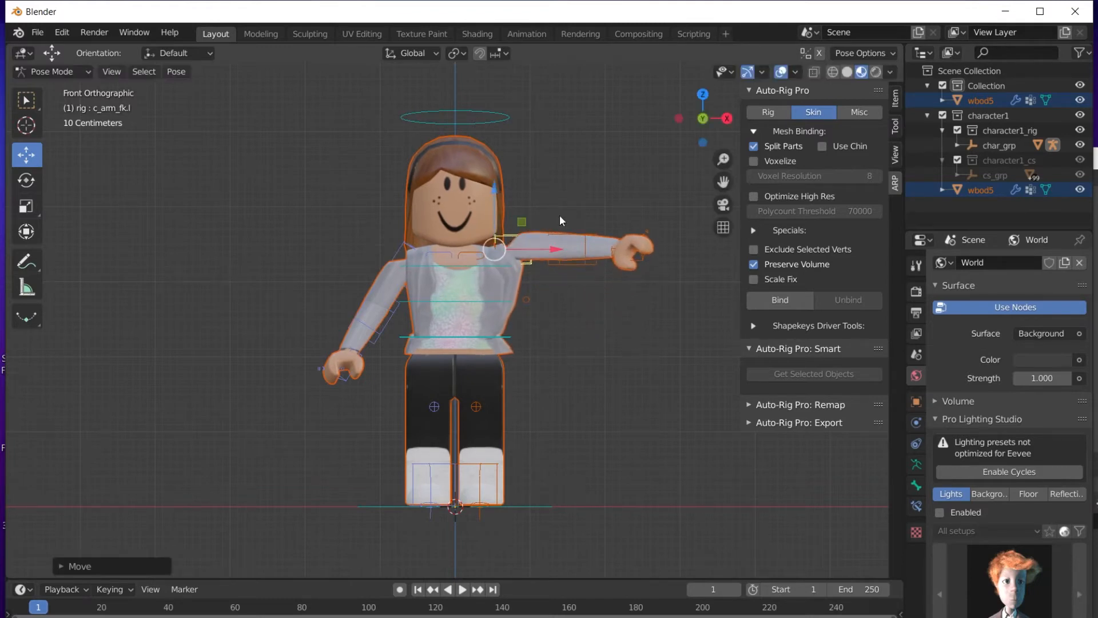
Rotate c_arm_fk.r up to complete the T-pose and orbit to a perspective view.
{"action": "left_click", "coordinate": [401, 248]}
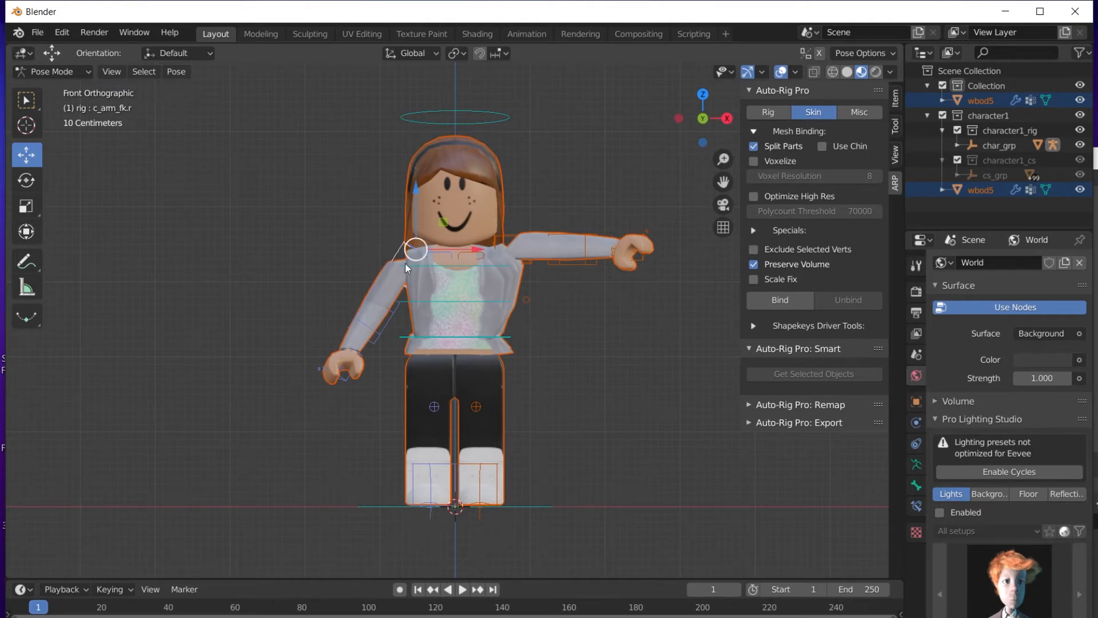
{"action": "key", "text": "r"}
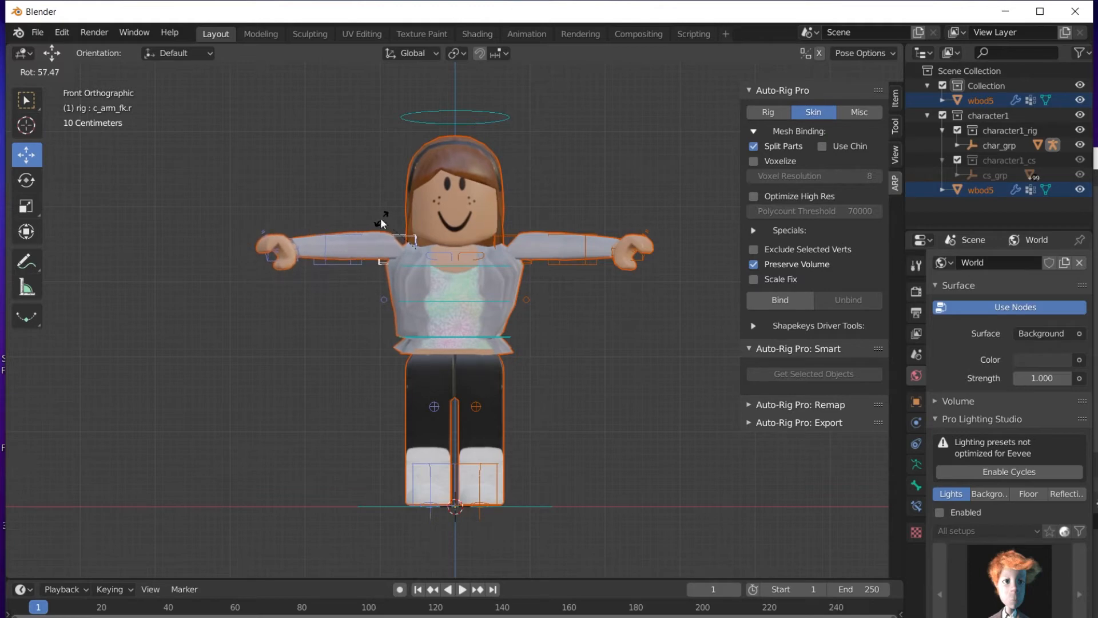
{"action": "left_click", "coordinate": [380, 217]}
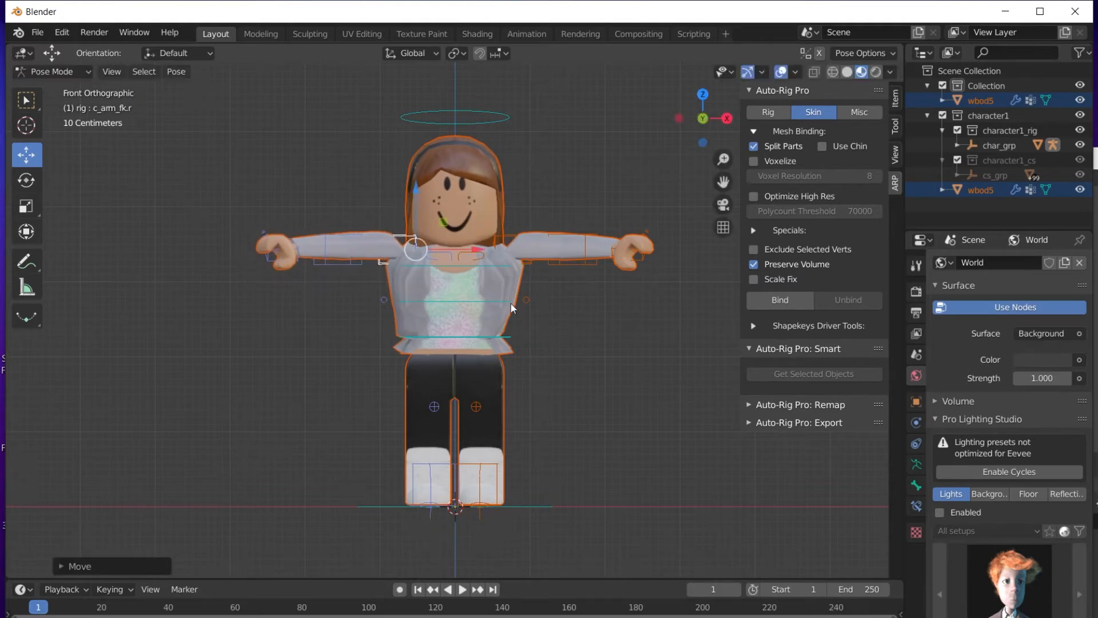
{"action": "left_click", "coordinate": [623, 379]}
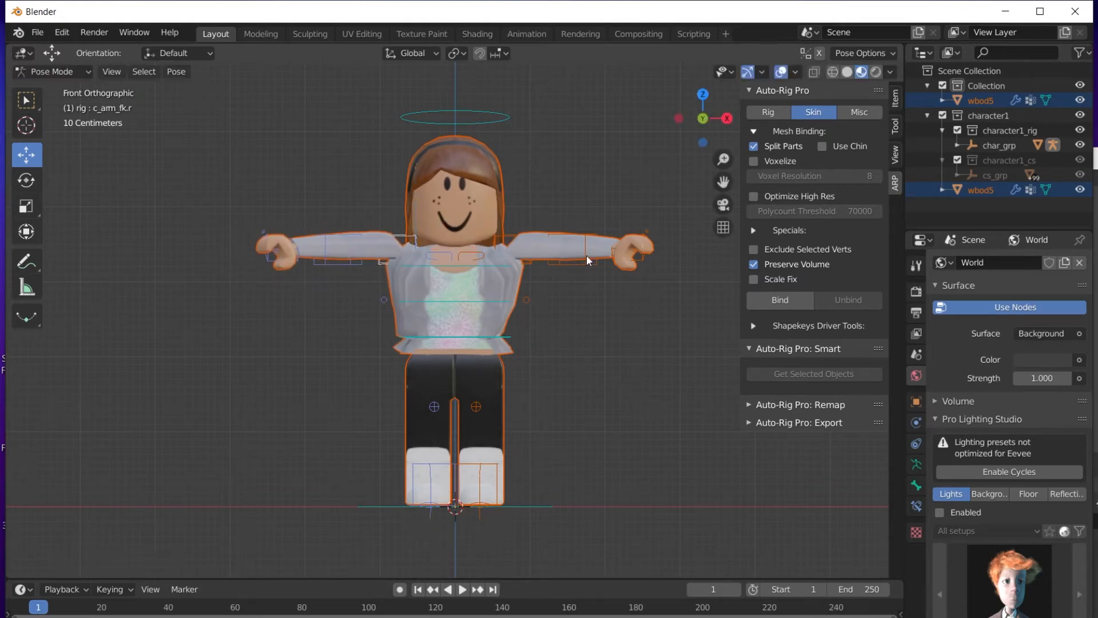
{"action": "left_click_drag", "start_coordinate": [703, 118], "coordinate": [583, 129]}
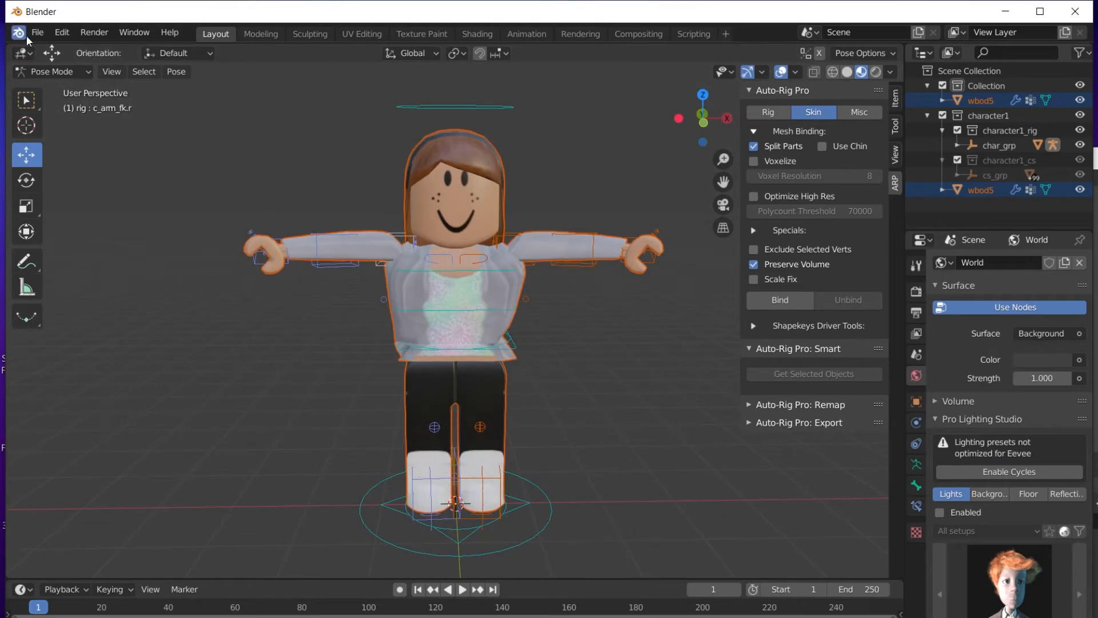
Save the scene as SCBaseRigged5.blend and bring up the Mixamo tab in Chrome.
{"action": "left_click", "coordinate": [34, 34]}
{"action": "left_click", "coordinate": [95, 145]}
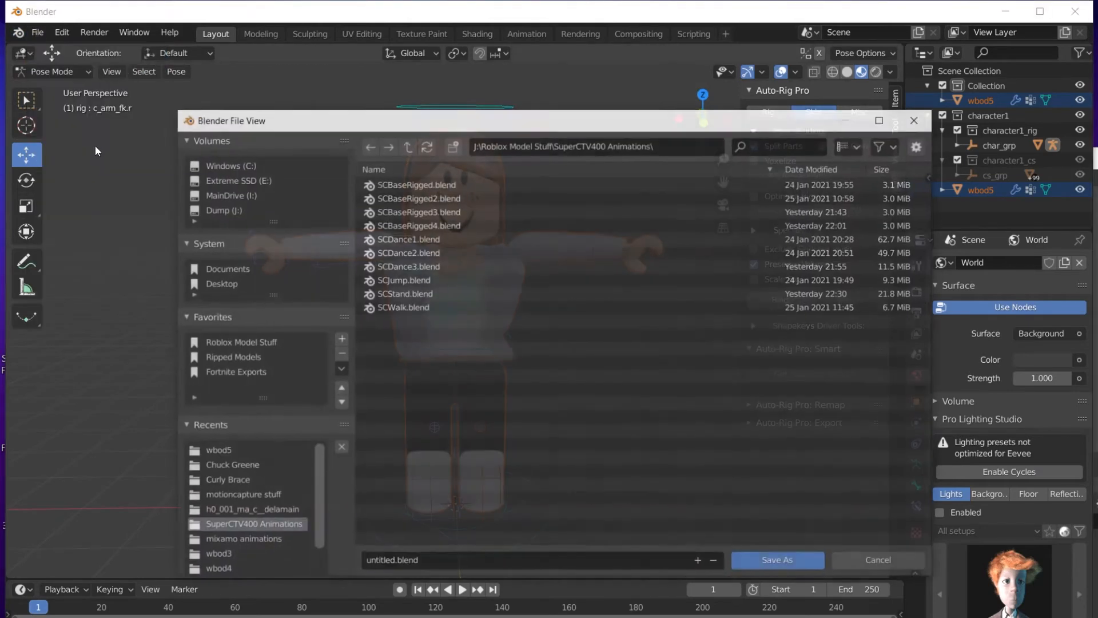
{"action": "left_click", "coordinate": [508, 565]}
{"action": "type", "text": "SCB"}
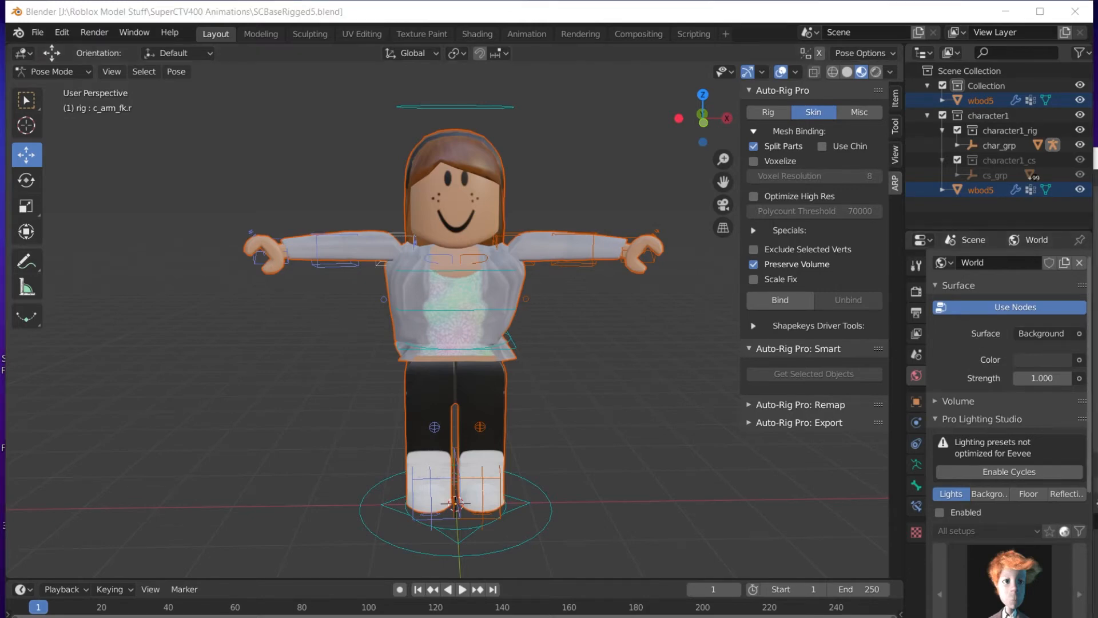
{"action": "left_click", "coordinate": [1097, 504]}
{"action": "left_click", "coordinate": [173, 24]}
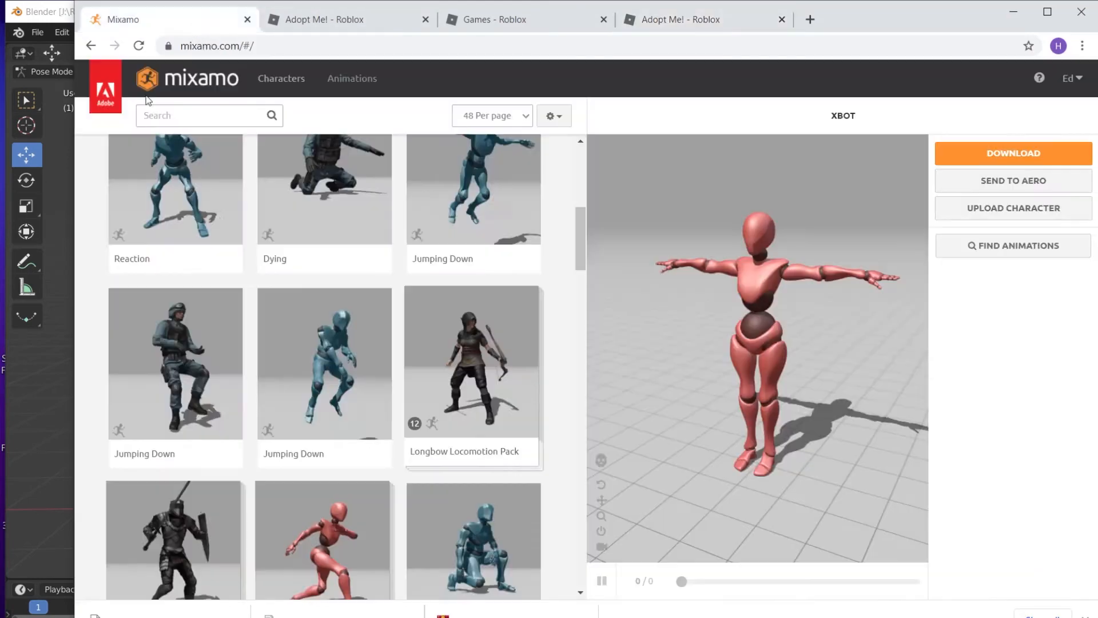
Maximize the browser and select the Hip Hop Dancing animation in Mixamo's grid.
{"action": "left_click", "coordinate": [1047, 12]}
{"action": "scroll", "coordinate": [250, 207], "scroll_direction": "up", "scroll_amount": 3}
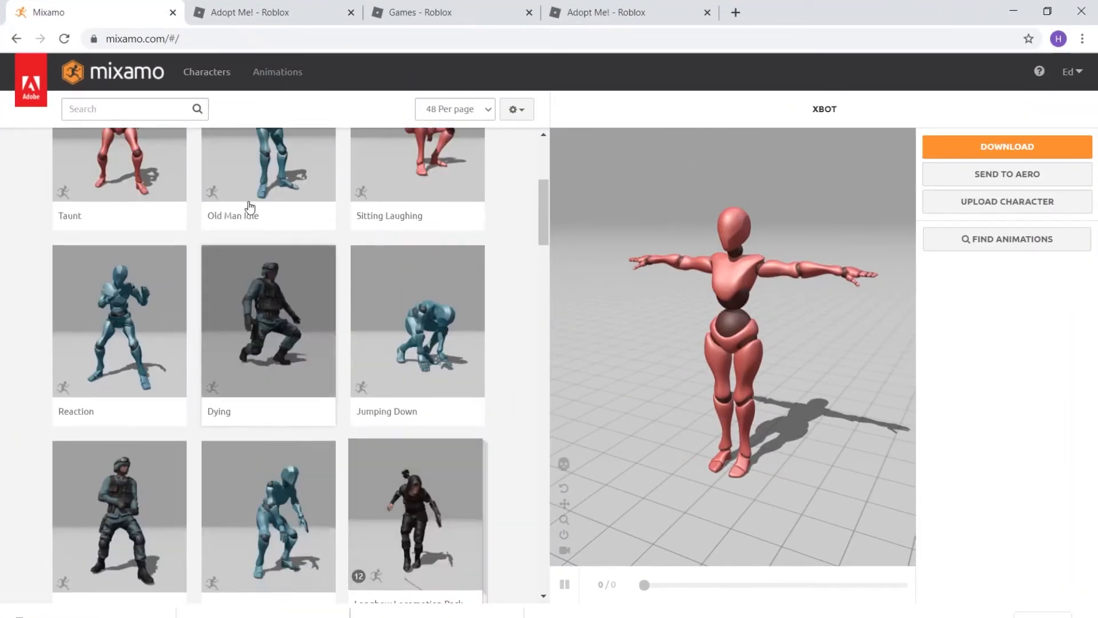
{"action": "scroll", "coordinate": [250, 207], "scroll_direction": "up", "scroll_amount": 3}
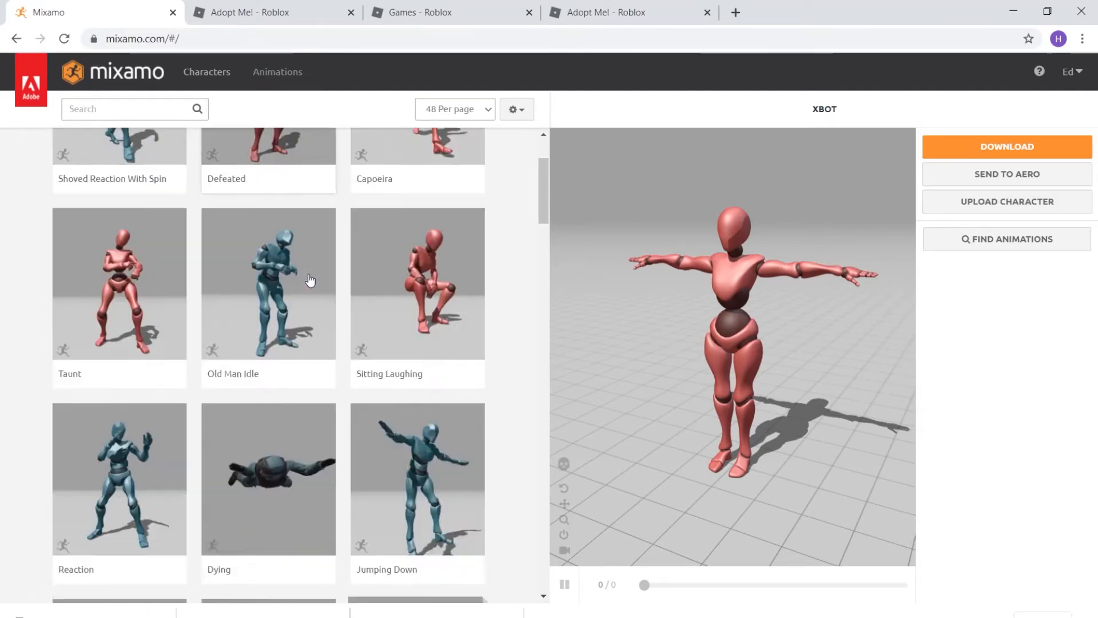
{"action": "scroll", "coordinate": [310, 280], "scroll_direction": "down", "scroll_amount": 10}
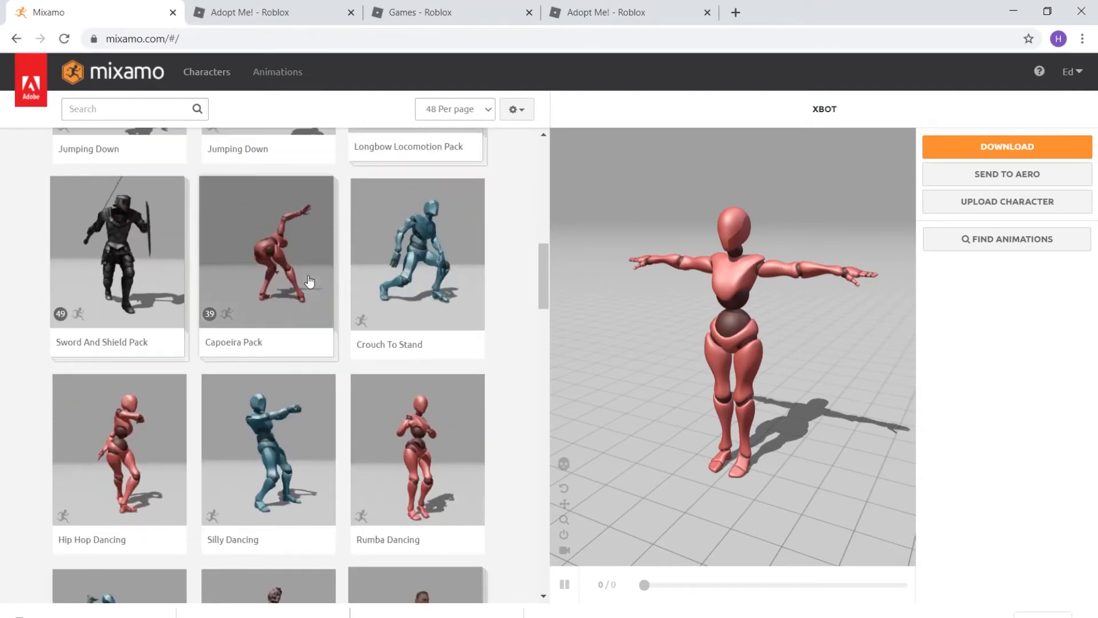
{"action": "scroll", "coordinate": [223, 436], "scroll_direction": "down", "scroll_amount": 4}
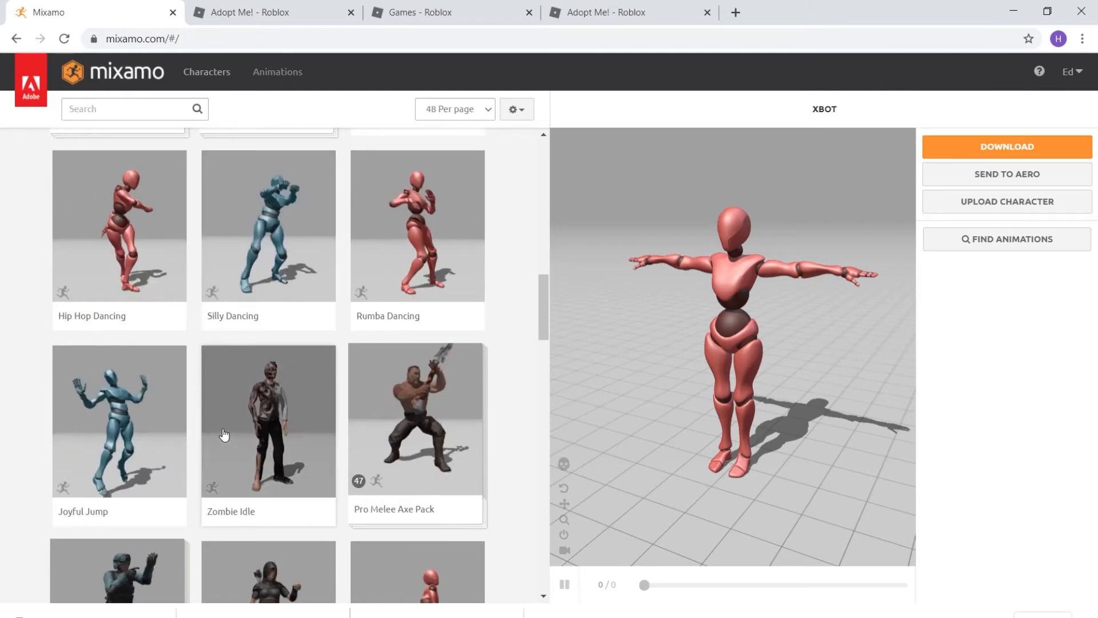
{"action": "scroll", "coordinate": [224, 436], "scroll_direction": "down", "scroll_amount": 3}
{"action": "scroll", "coordinate": [229, 434], "scroll_direction": "up", "scroll_amount": 2}
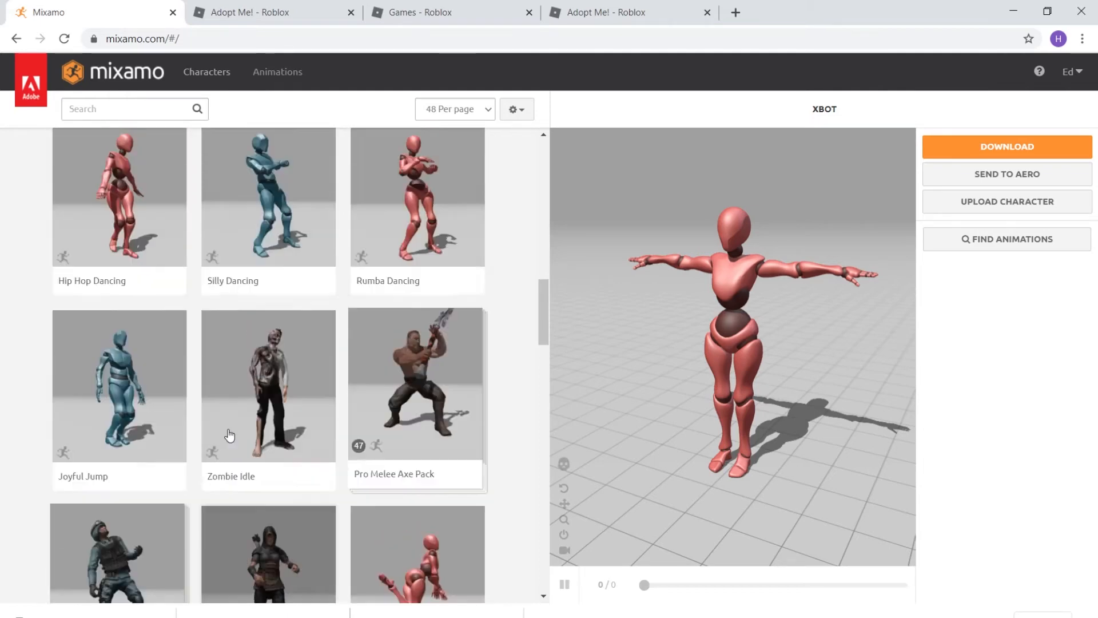
{"action": "scroll", "coordinate": [229, 436], "scroll_direction": "up", "scroll_amount": 3}
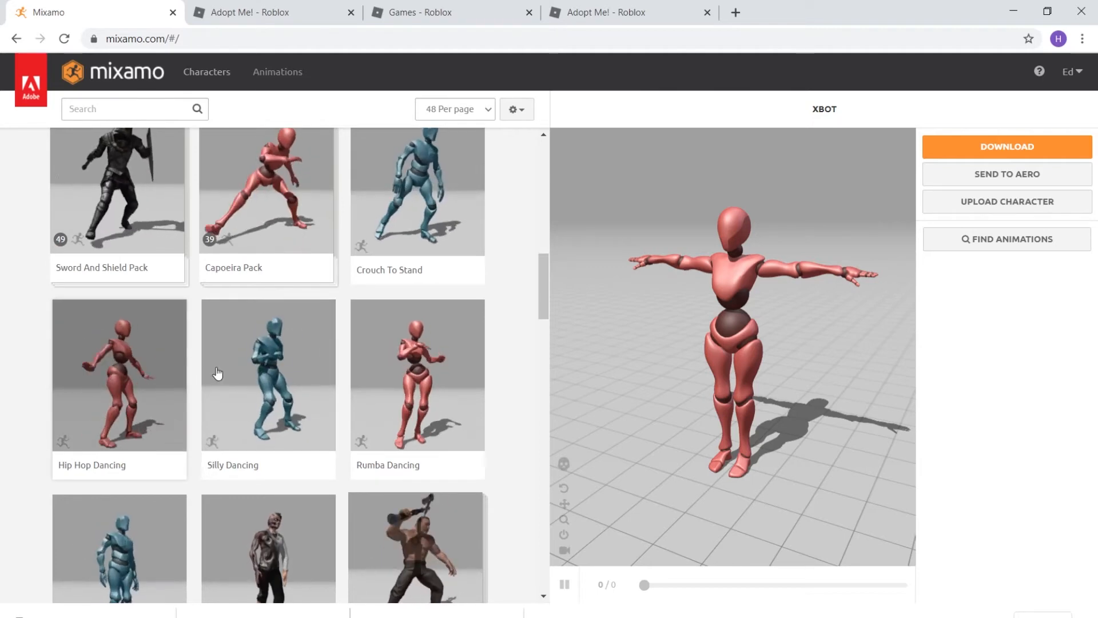
{"action": "left_click", "coordinate": [160, 372]}
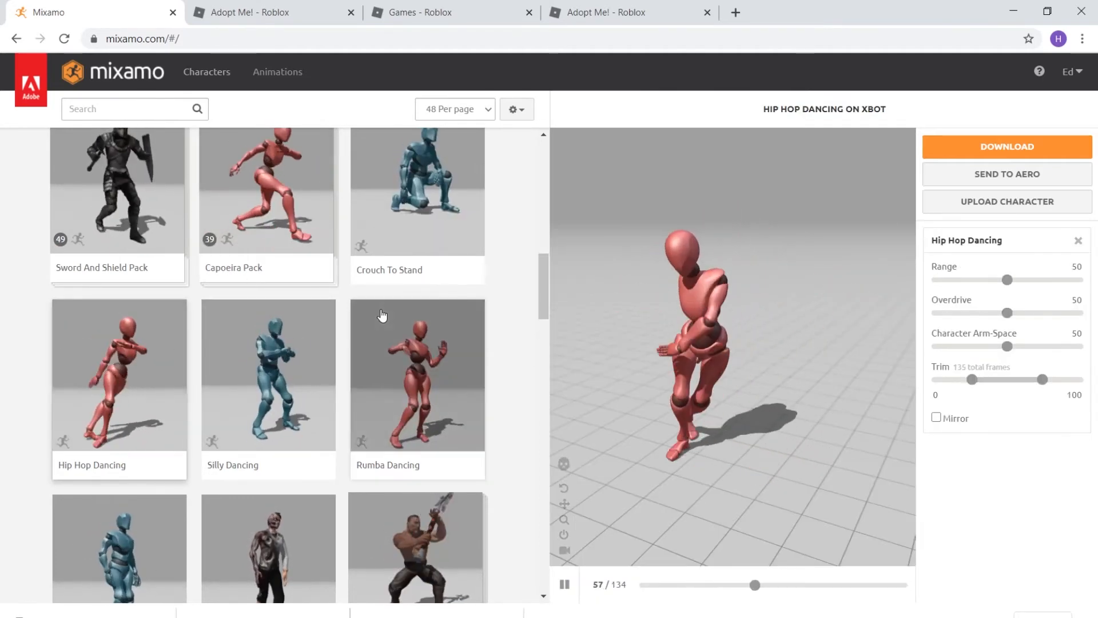
Open Download Settings for Hip Hop Dancing on XBOT (FBX Binary, With Skin, 30 fps).
{"action": "scroll", "coordinate": [235, 299], "scroll_direction": "up", "scroll_amount": 3}
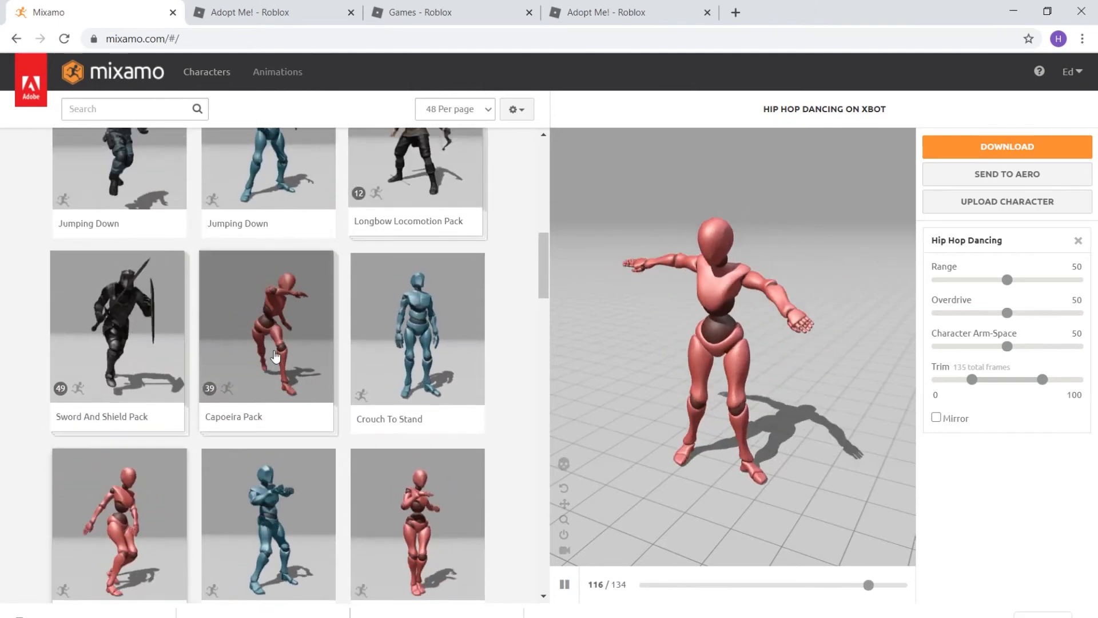
{"action": "scroll", "coordinate": [277, 350], "scroll_direction": "down", "scroll_amount": 3}
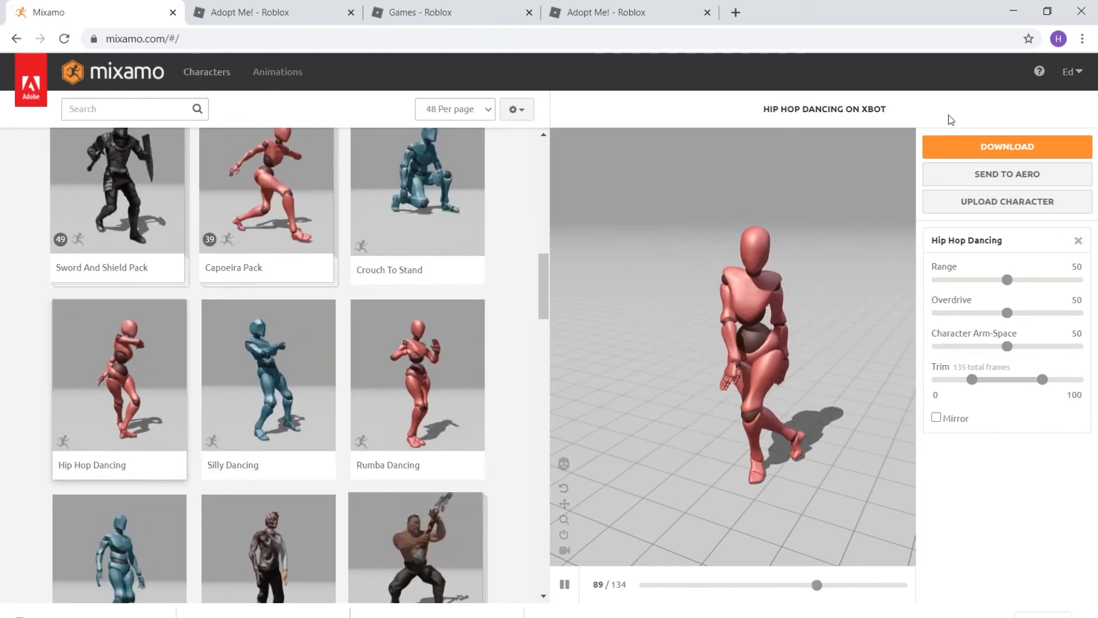
{"action": "left_click", "coordinate": [1007, 147]}
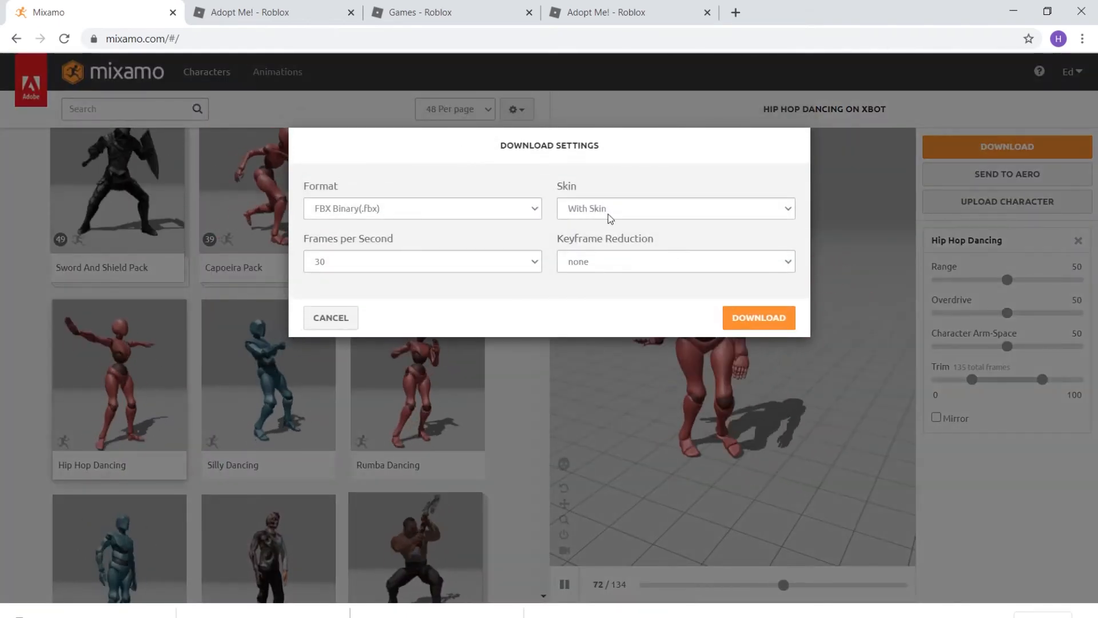
Download Hip Hop Dancing as FBX for Unity (.fbx), Without Skin, at 30 fps.
{"action": "left_click", "coordinate": [495, 211]}
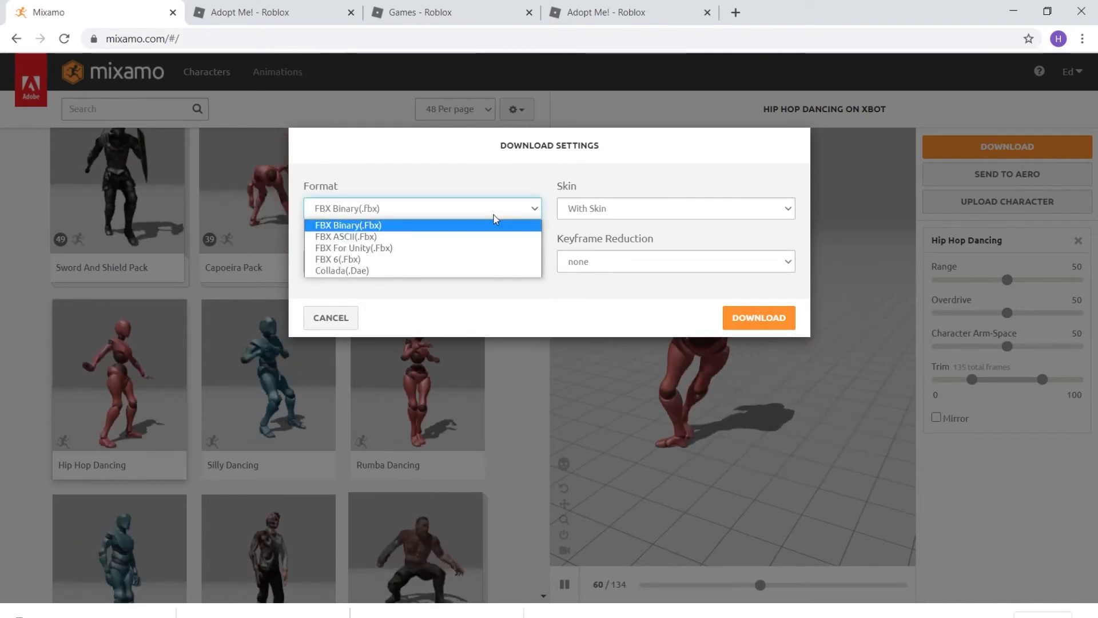
{"action": "left_click", "coordinate": [402, 249]}
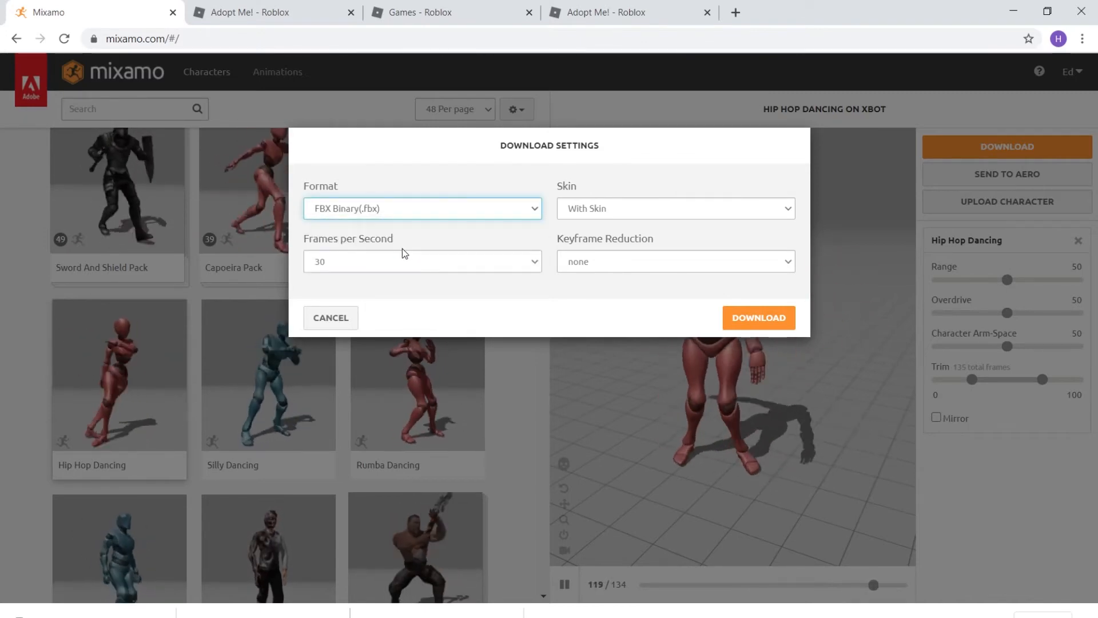
{"action": "left_click", "coordinate": [628, 209]}
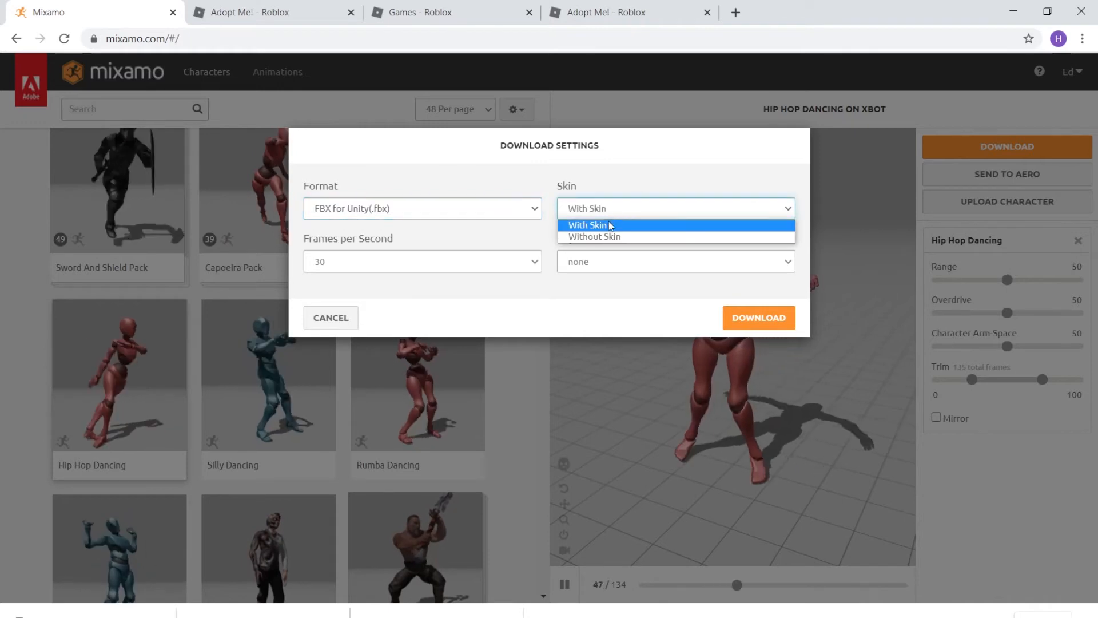
{"action": "left_click", "coordinate": [598, 237]}
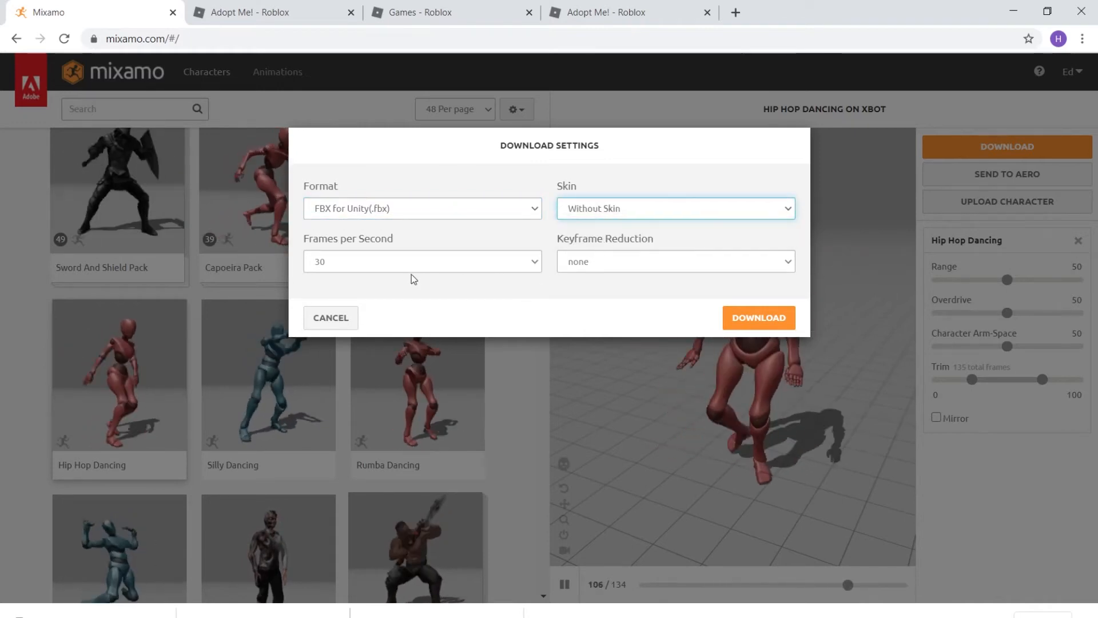
{"action": "left_click", "coordinate": [737, 324]}
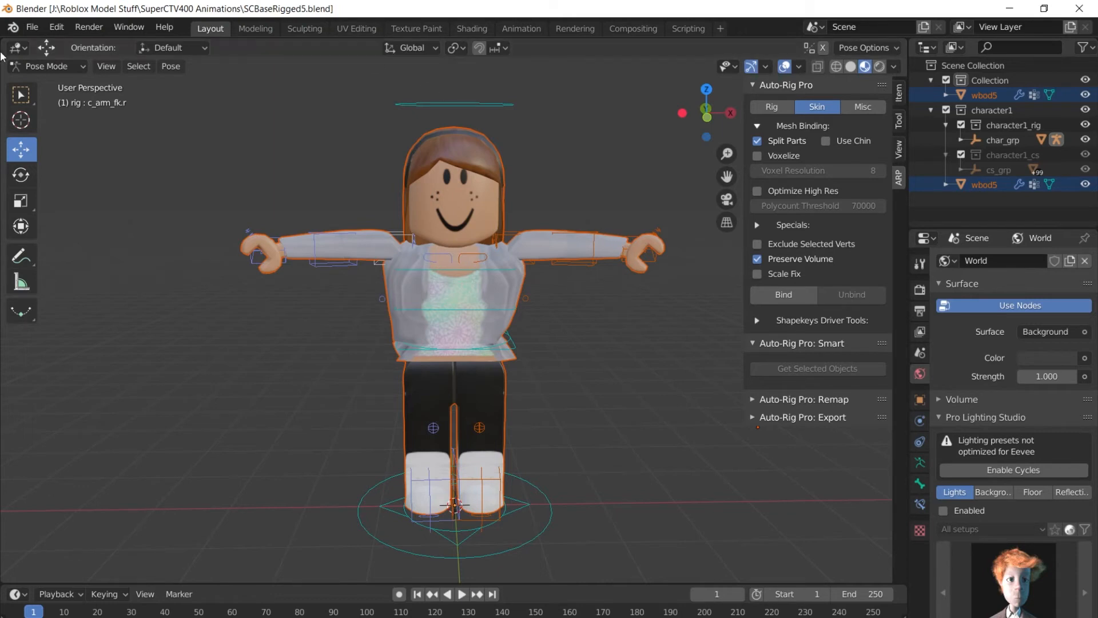
Start an FBX import in Blender and clear the suggested file name.
{"action": "left_click", "coordinate": [30, 27]}
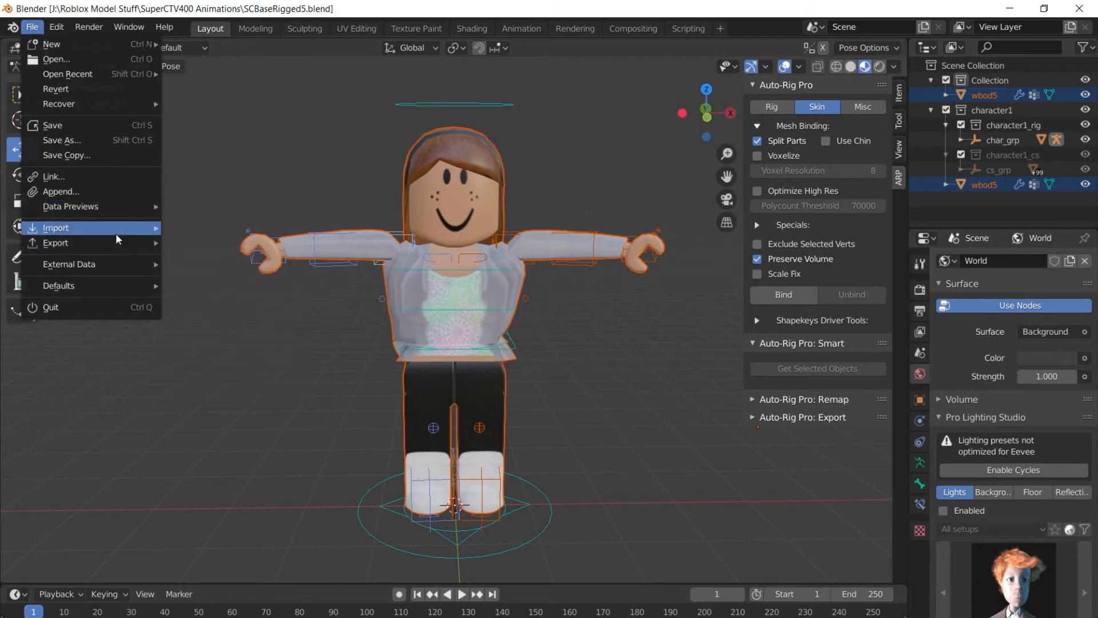
{"action": "mouse_move", "coordinate": [116, 229]}
{"action": "left_click", "coordinate": [228, 302]}
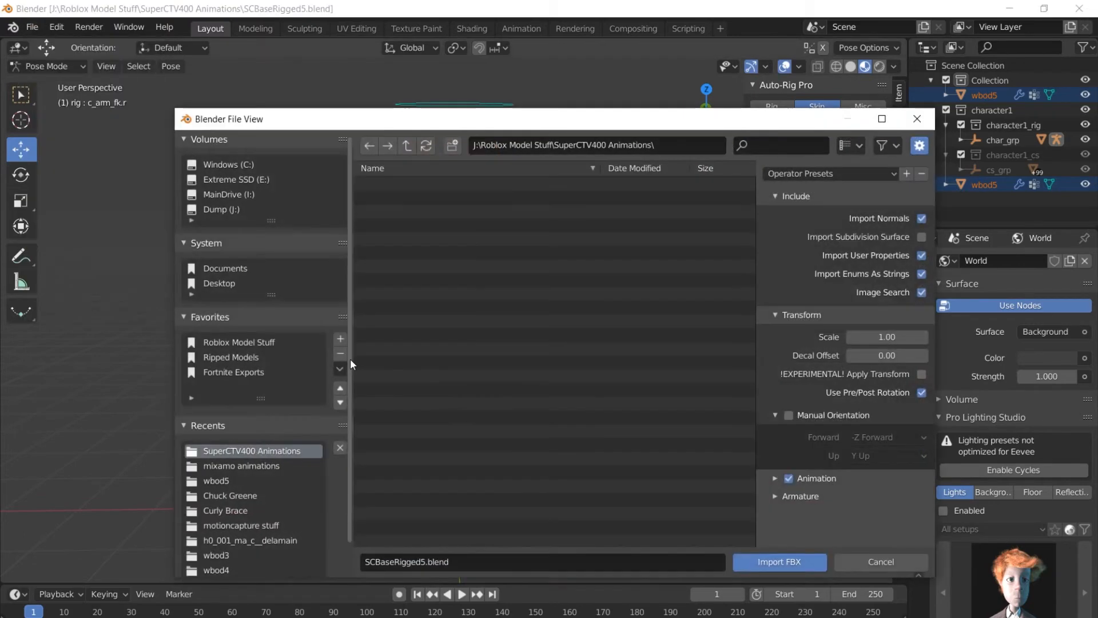
{"action": "left_click", "coordinate": [501, 563]}
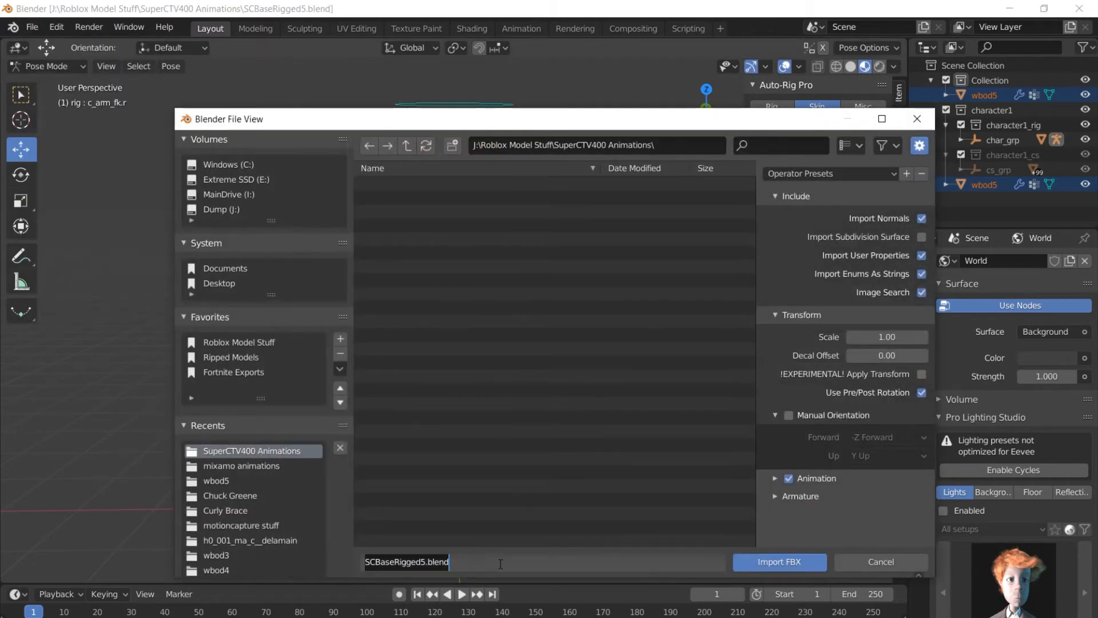
{"action": "key", "text": "BackSpace"}
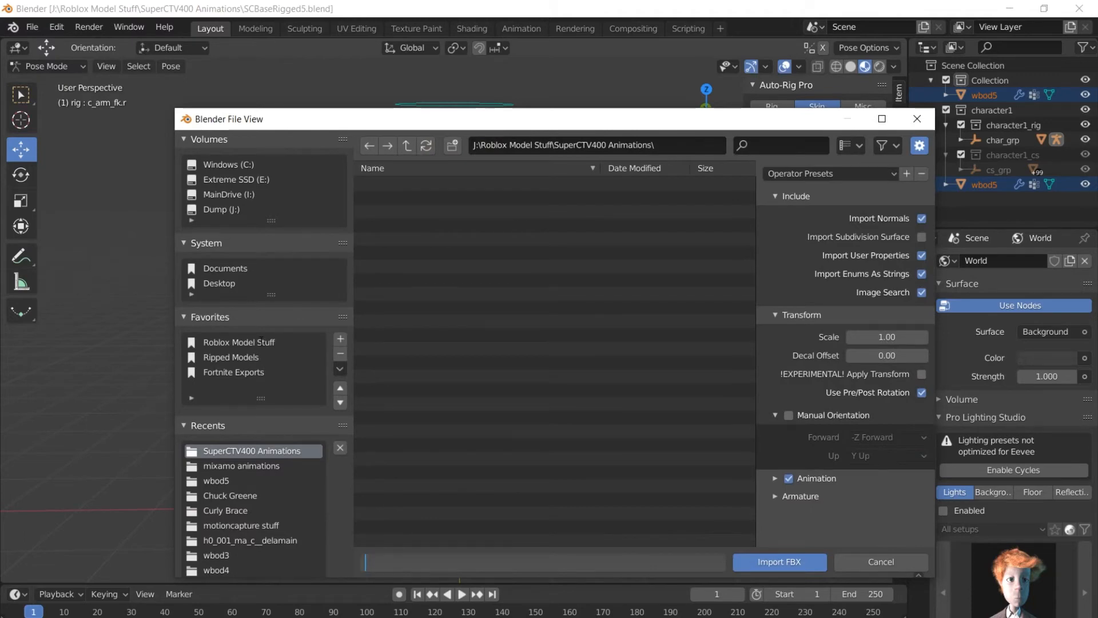
Import xbot@Hip Hop Dancing.fbx from Roblox Model Stuff > motioncapture stuff > mixamo animations.
{"action": "left_click", "coordinate": [259, 343]}
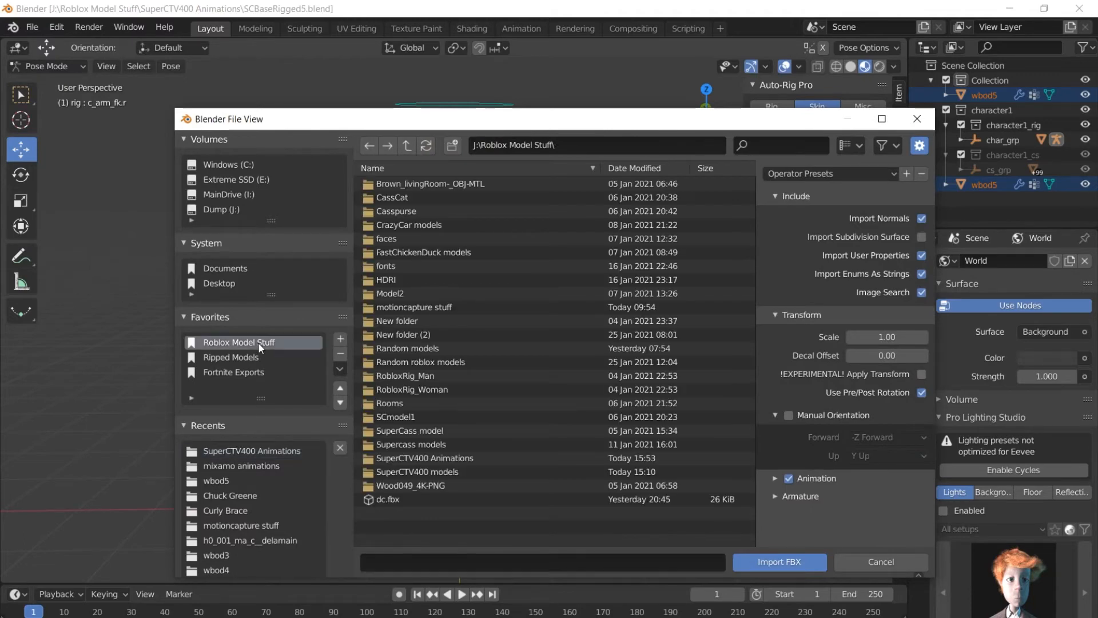
{"action": "double_click", "coordinate": [403, 309]}
{"action": "double_click", "coordinate": [424, 196]}
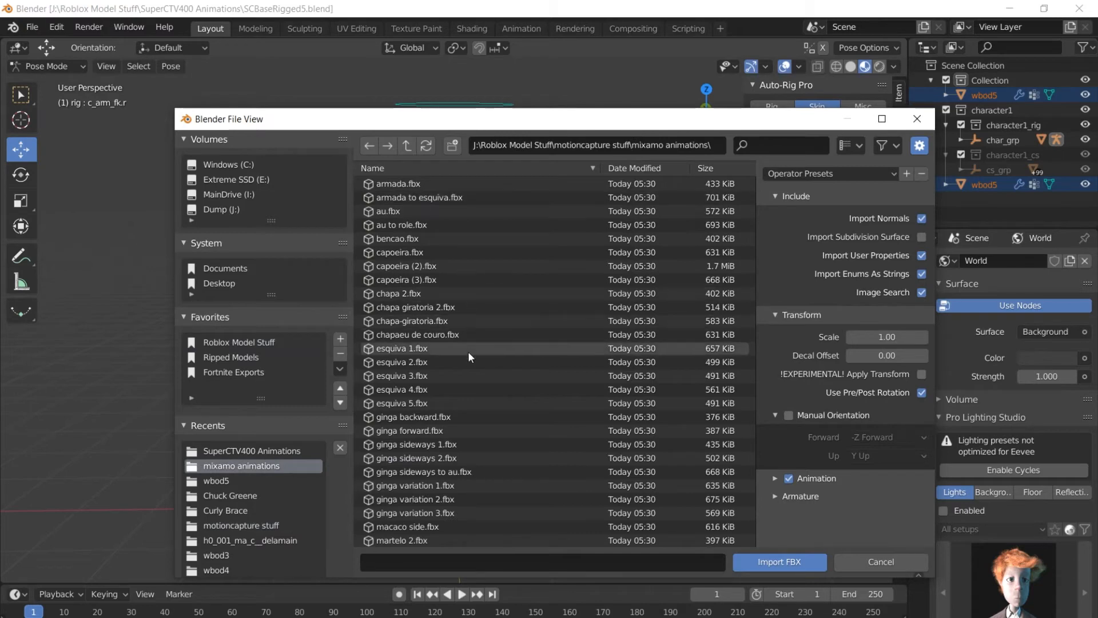
{"action": "scroll", "coordinate": [472, 473], "scroll_direction": "down", "scroll_amount": 6}
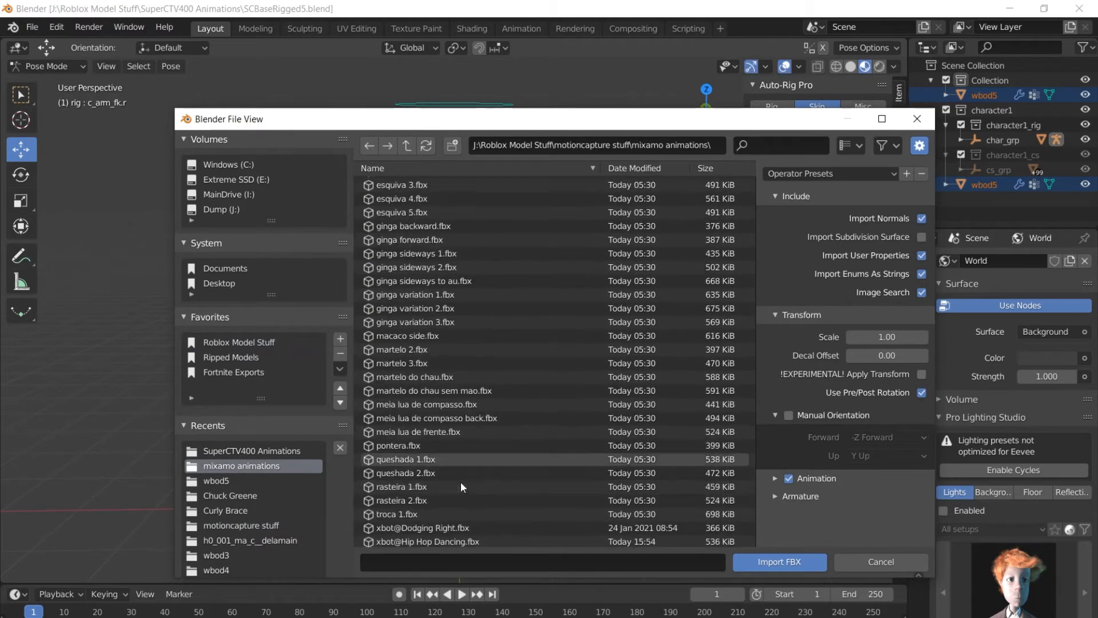
{"action": "scroll", "coordinate": [461, 482], "scroll_direction": "down", "scroll_amount": 2}
{"action": "left_click", "coordinate": [458, 471]}
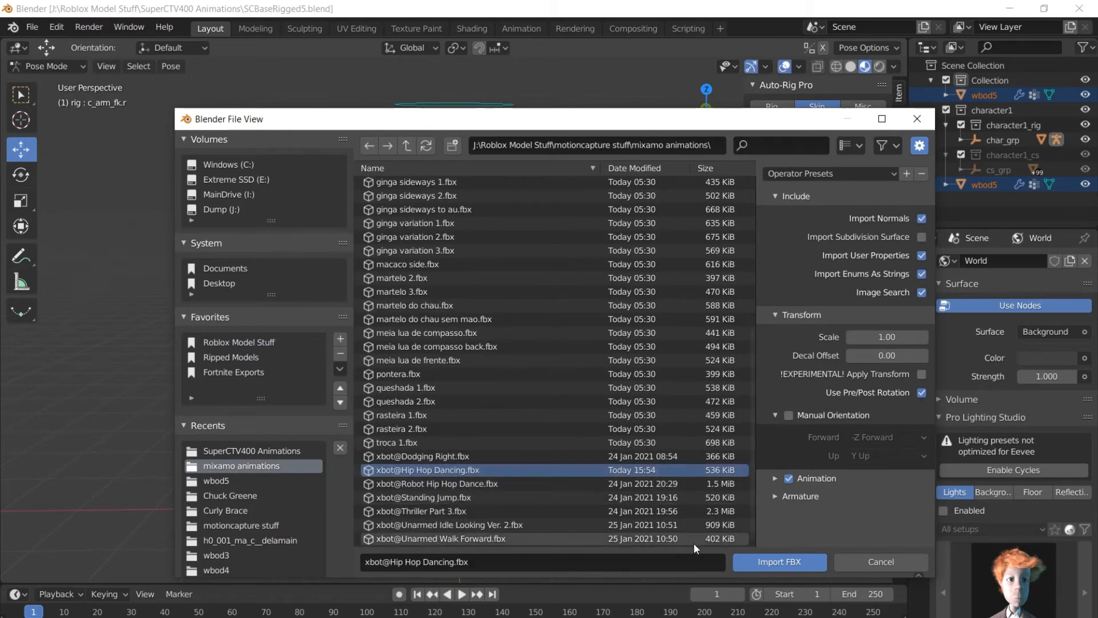
{"action": "left_click", "coordinate": [767, 564]}
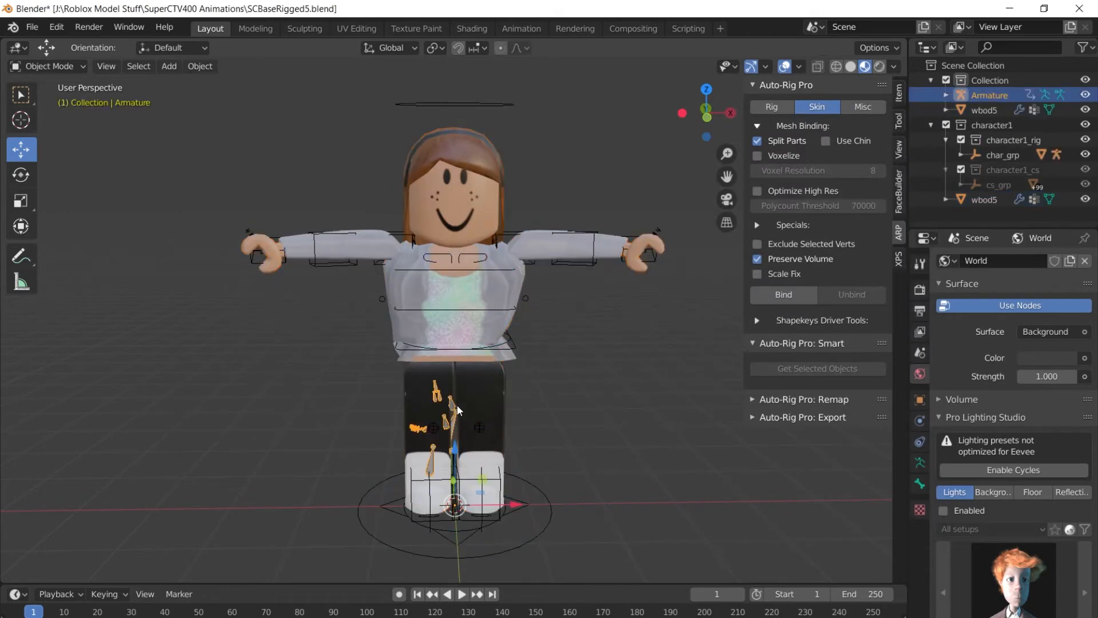
Play the imported dance, stop it, rewind to frame 1, and put the Armature in Edit Mode.
{"action": "left_click", "coordinate": [466, 594]}
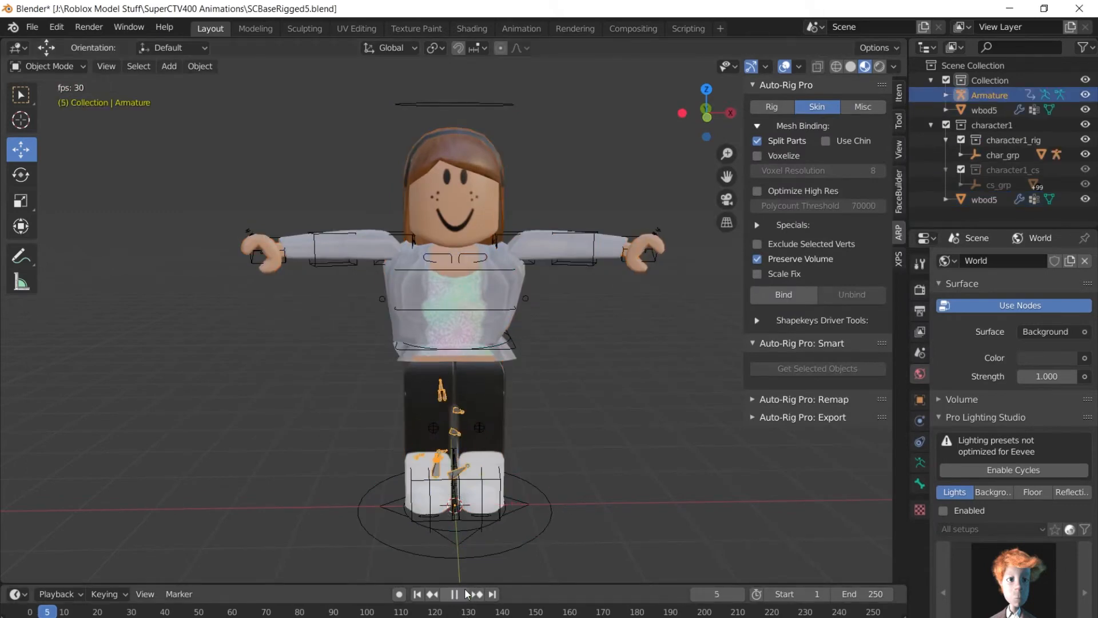
{"action": "key", "text": "space"}
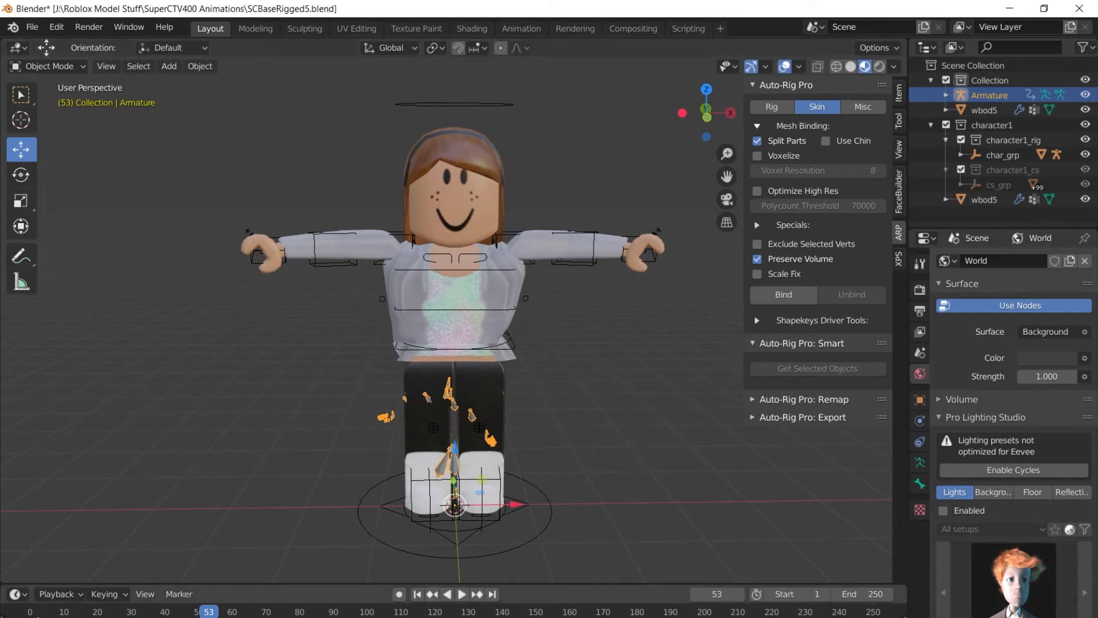
{"action": "key", "text": "shift+Left"}
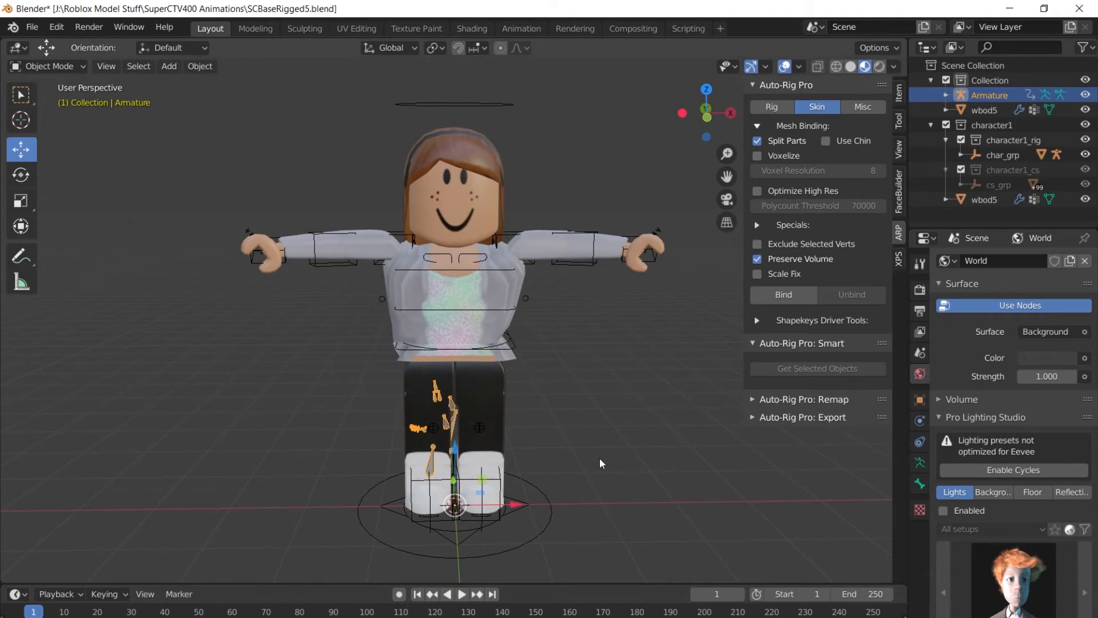
{"action": "key", "text": "Tab"}
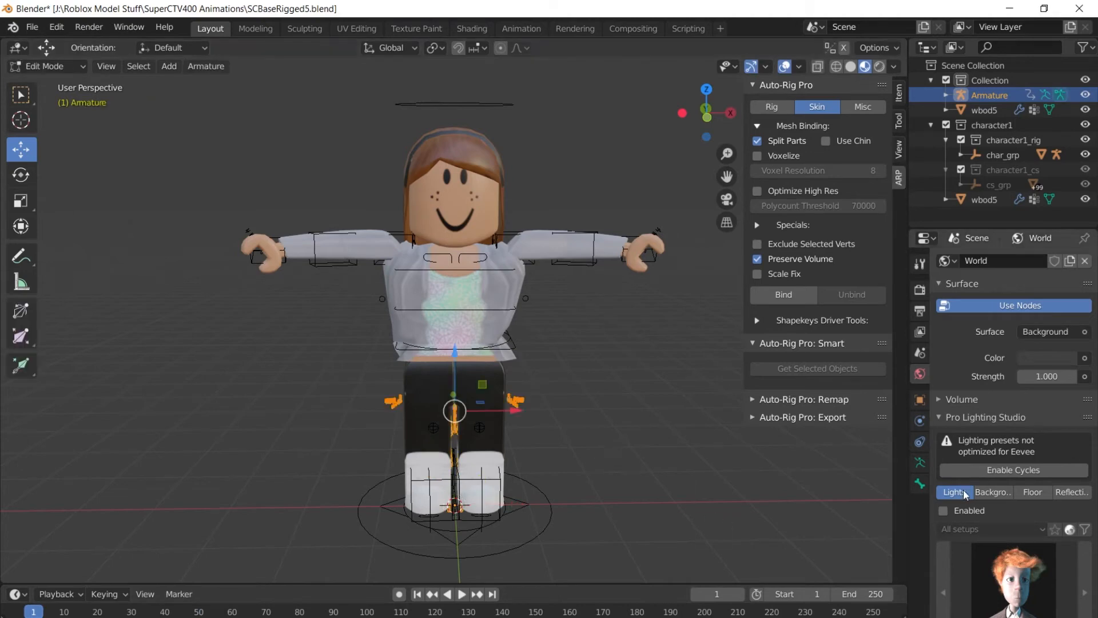
Make the imported Armature's bones display In Front of the avatar mesh.
{"action": "left_click", "coordinate": [920, 401]}
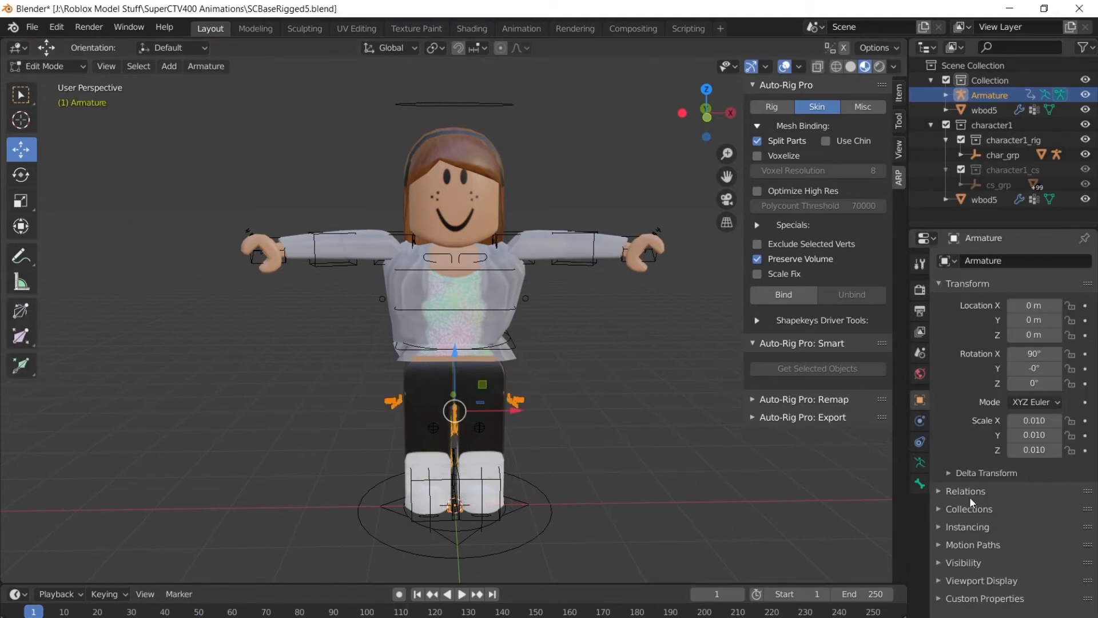
{"action": "left_click", "coordinate": [940, 581]}
{"action": "scroll", "coordinate": [999, 580], "scroll_direction": "down", "scroll_amount": 2}
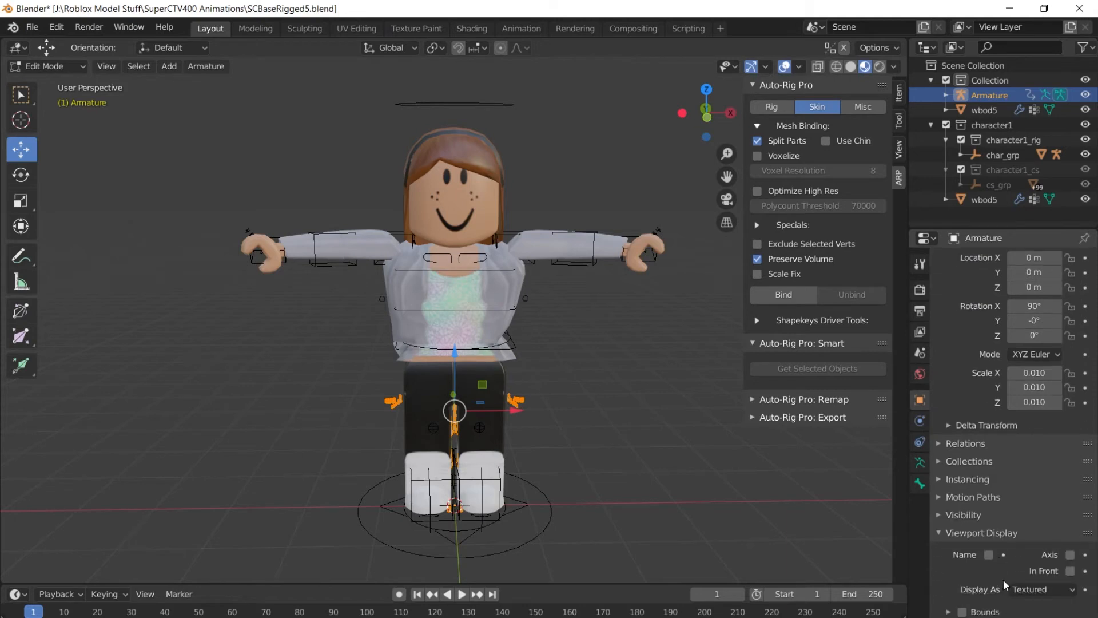
{"action": "left_click", "coordinate": [1069, 571]}
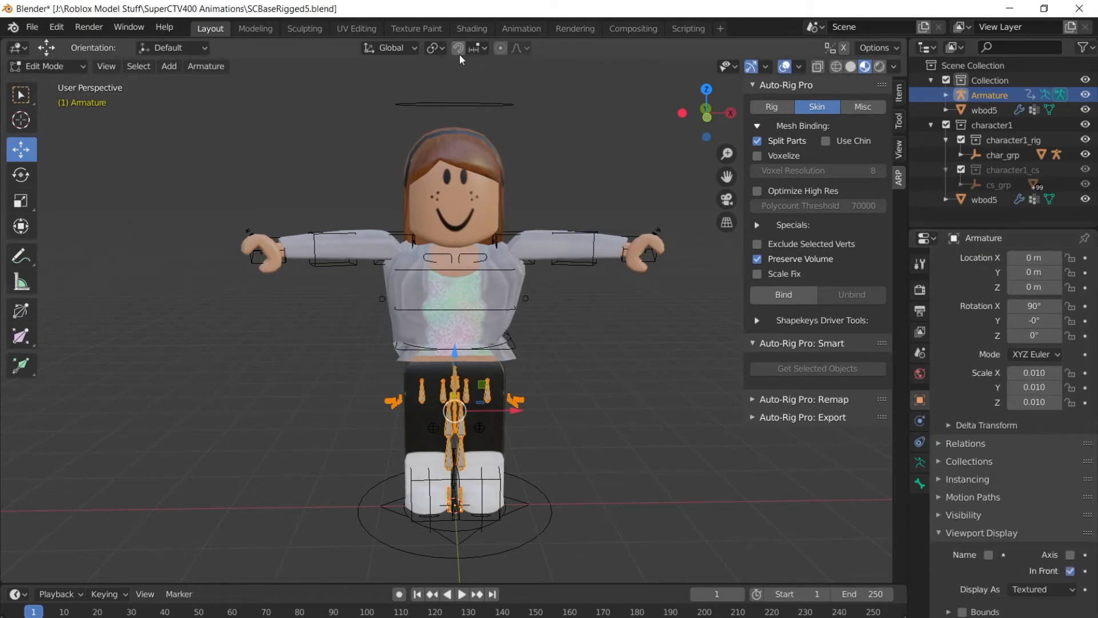
Scale the Mixamo bones up around the 3D cursor and stretch them along X.
{"action": "left_click", "coordinate": [443, 52]}
{"action": "left_click", "coordinate": [460, 80]}
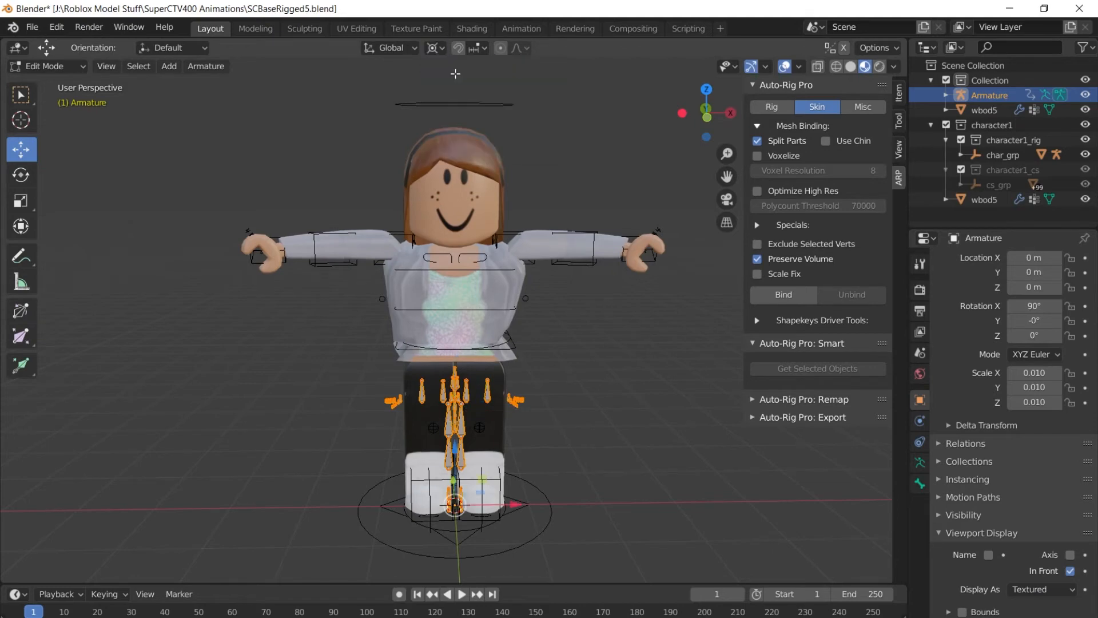
{"action": "left_click", "coordinate": [28, 208]}
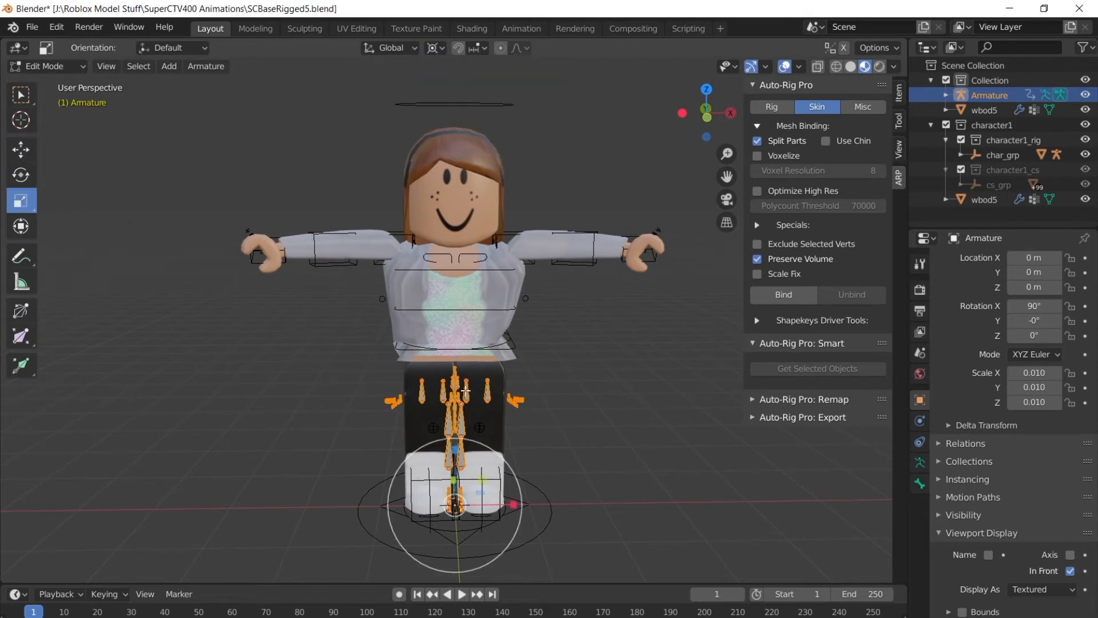
{"action": "key", "text": "s"}
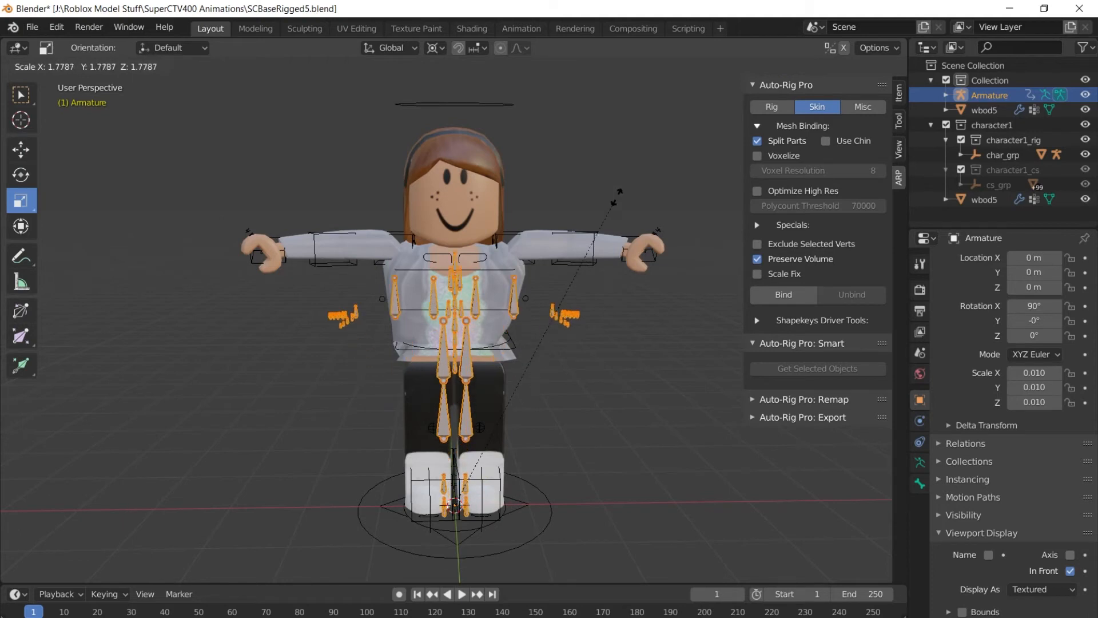
{"action": "left_click", "coordinate": [677, 89]}
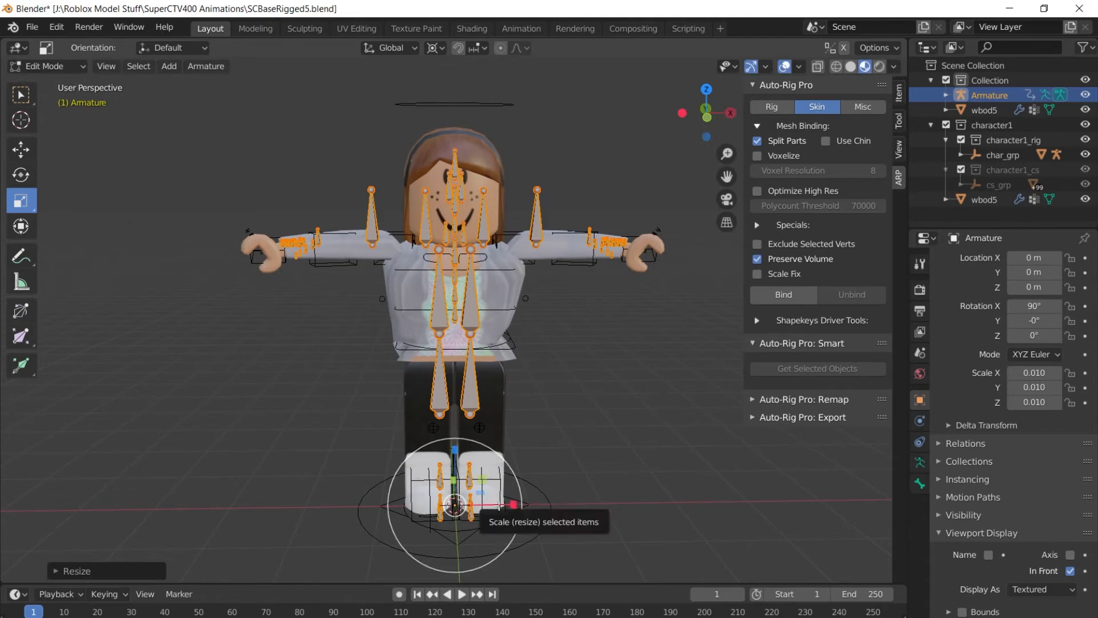
{"action": "left_click_drag", "start_coordinate": [500, 505], "coordinate": [516, 505]}
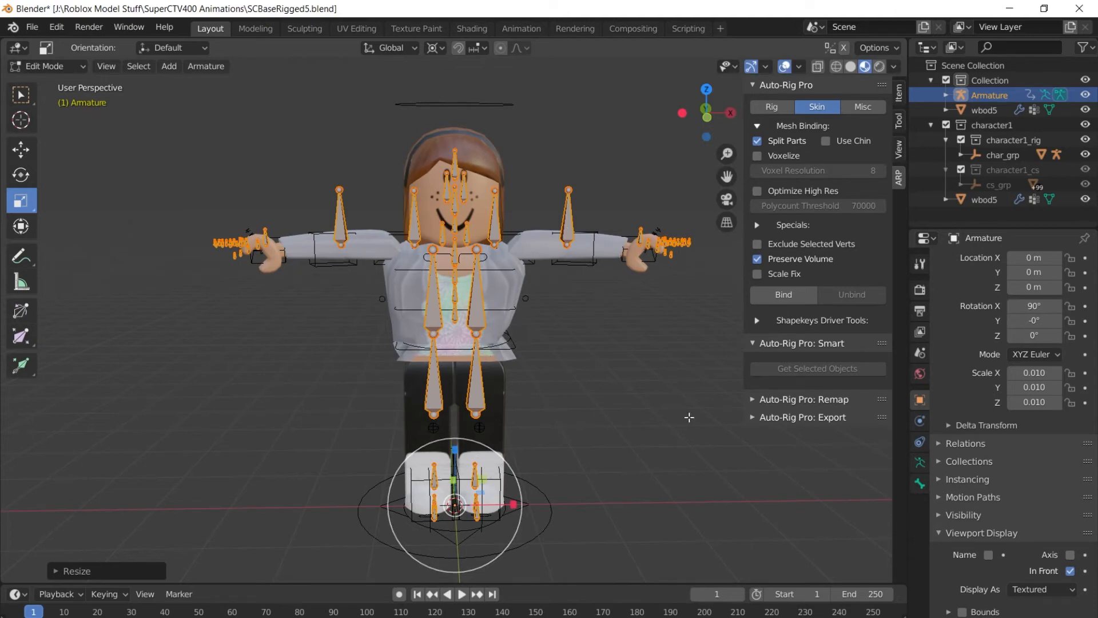
Set Armature as the Remap Source Armature, deselect all bones, and return to Object Mode.
{"action": "left_click", "coordinate": [754, 400]}
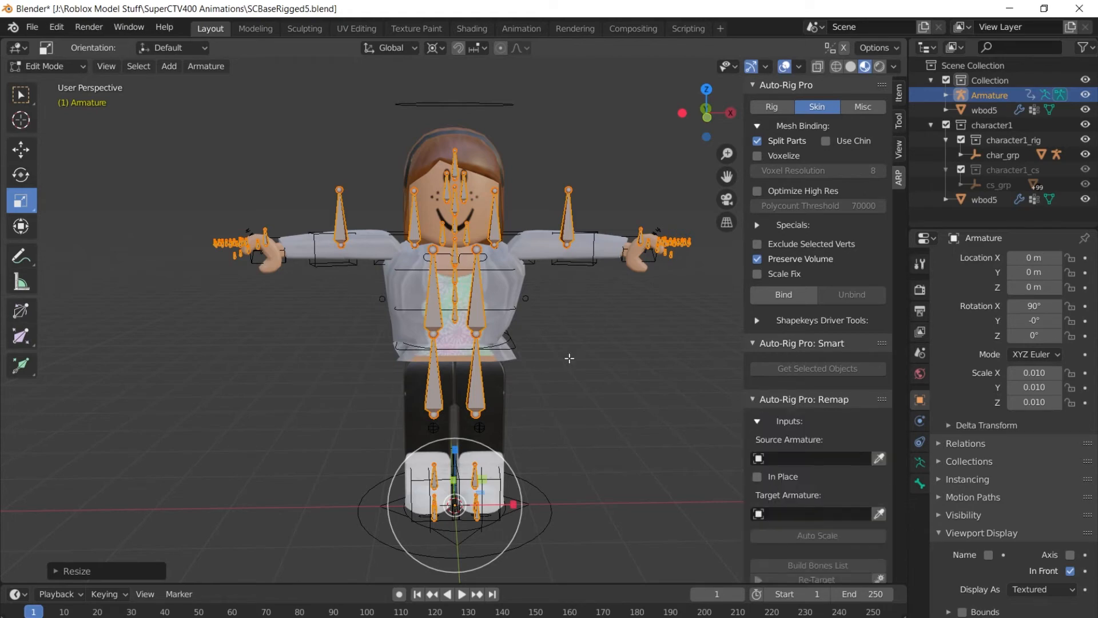
{"action": "left_click", "coordinate": [880, 459]}
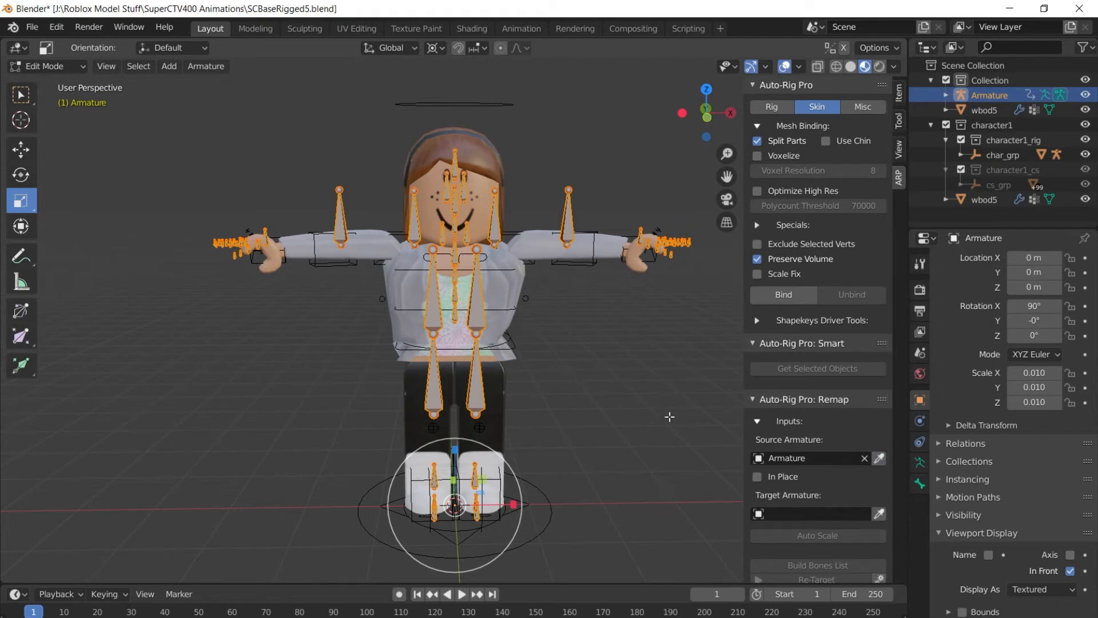
{"action": "left_click", "coordinate": [669, 417]}
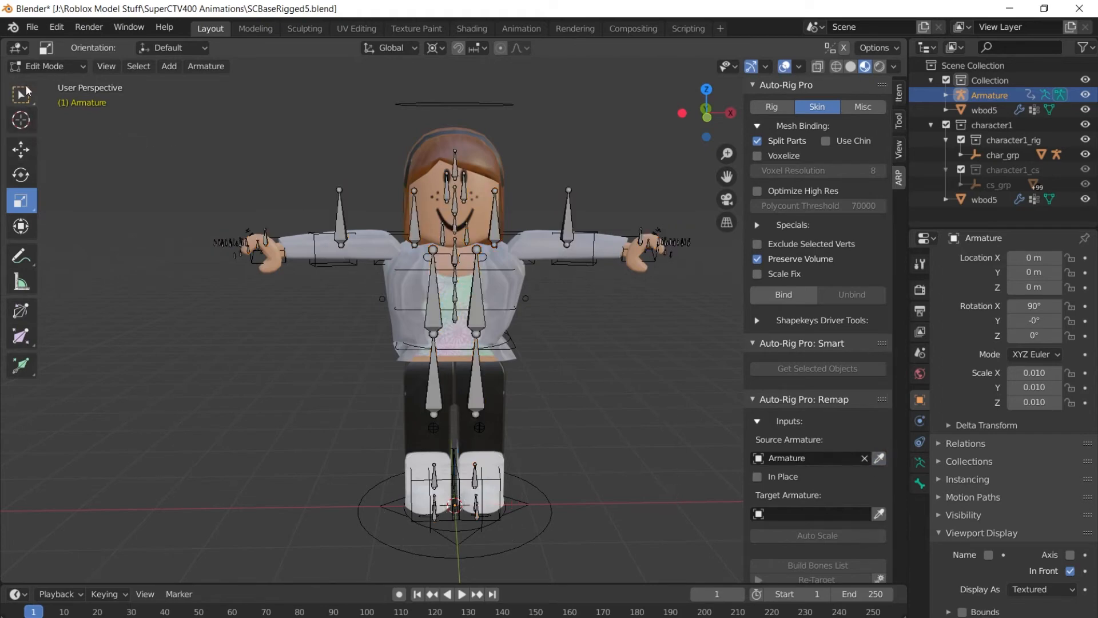
{"action": "left_click", "coordinate": [21, 94]}
{"action": "left_click", "coordinate": [60, 63]}
Pick the rig object as Target Armature and build the mixamorig-to-rig bones list.
{"action": "left_click", "coordinate": [54, 84]}
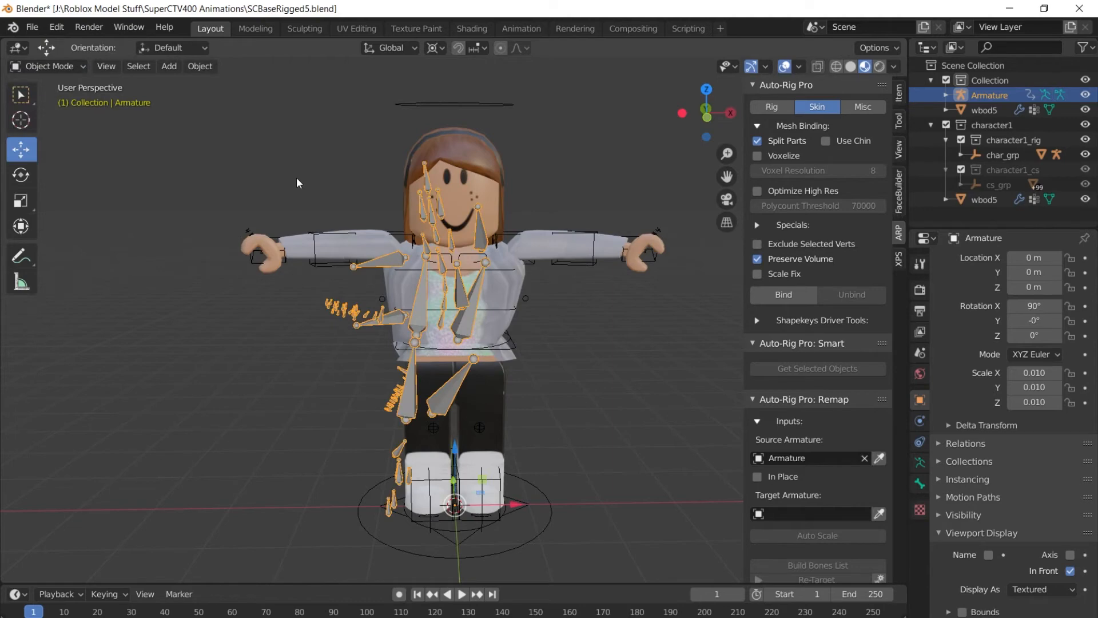
{"action": "left_click", "coordinate": [495, 107]}
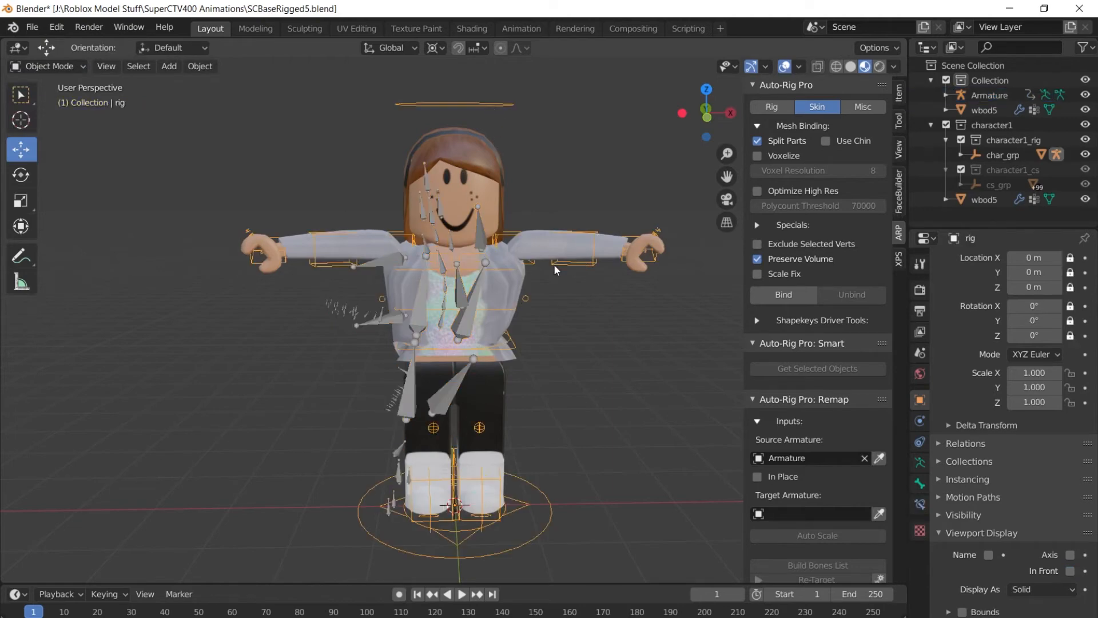
{"action": "left_click", "coordinate": [880, 514]}
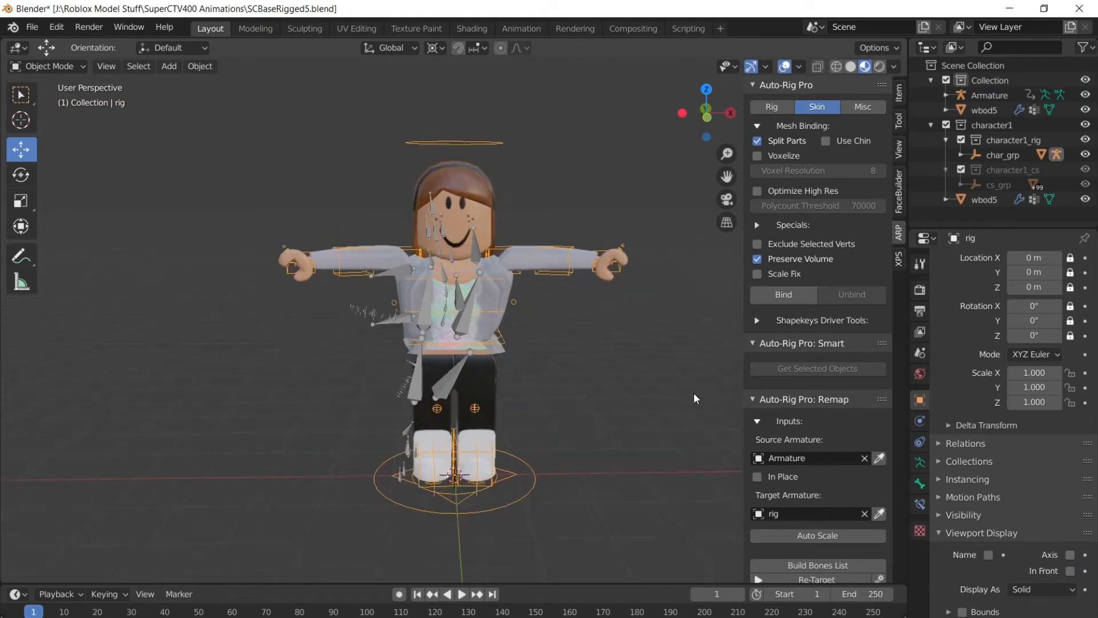
{"action": "scroll", "coordinate": [835, 495], "scroll_direction": "down", "scroll_amount": 4}
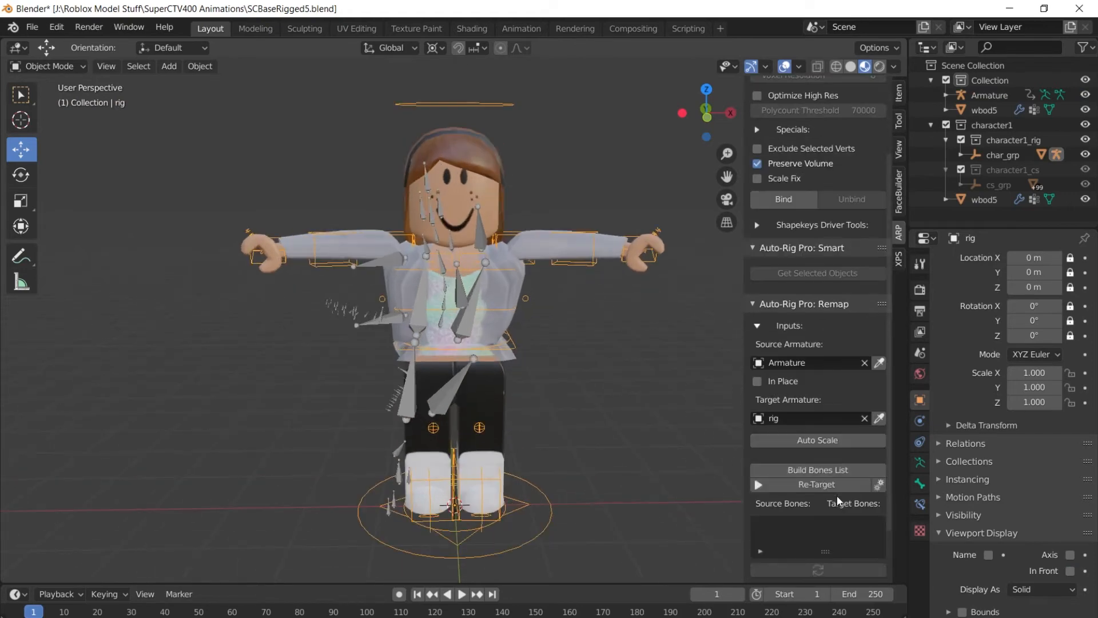
{"action": "left_click", "coordinate": [793, 472]}
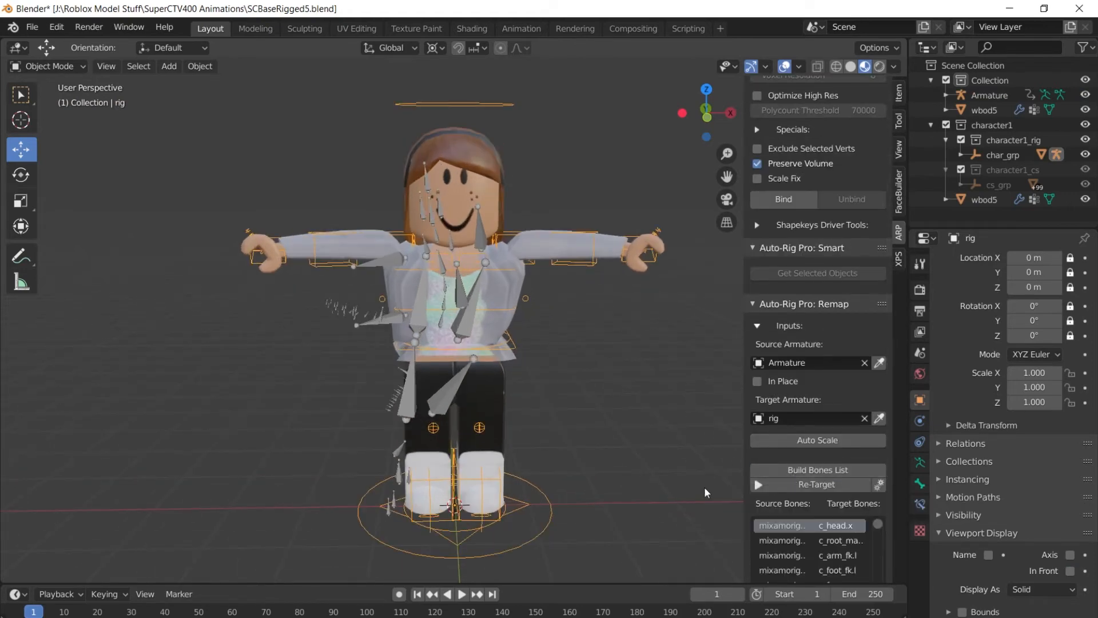
{"action": "scroll", "coordinate": [798, 387], "scroll_direction": "down", "scroll_amount": 4}
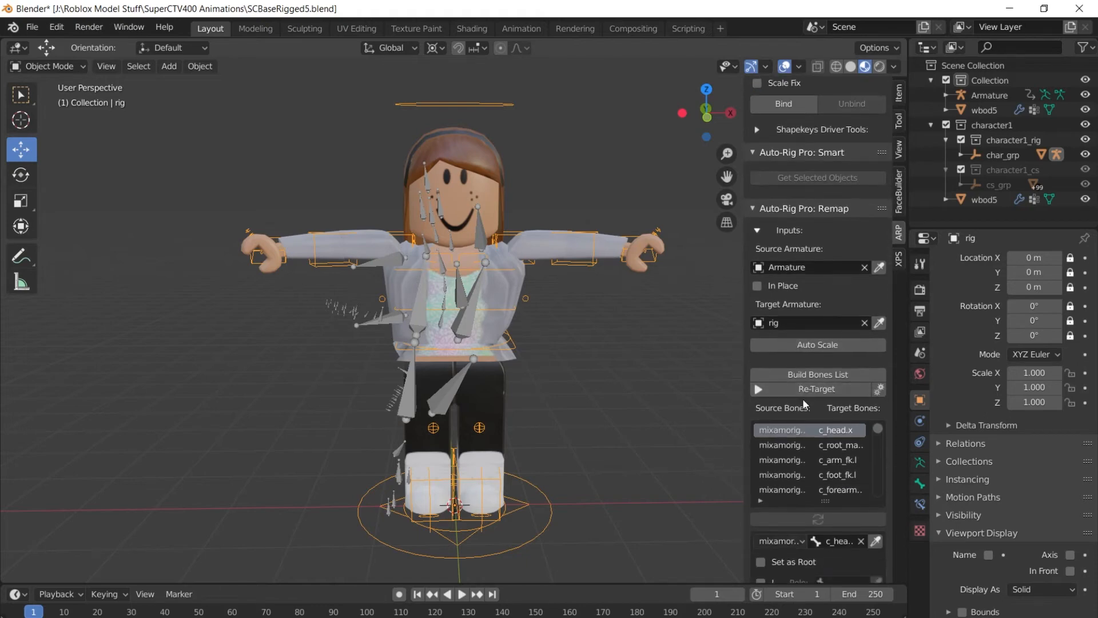
Flag the mixamorig:Hips to c_root_master.x pair as Set as Root, then open the list filter.
{"action": "left_click_drag", "start_coordinate": [746, 404], "coordinate": [634, 427]}
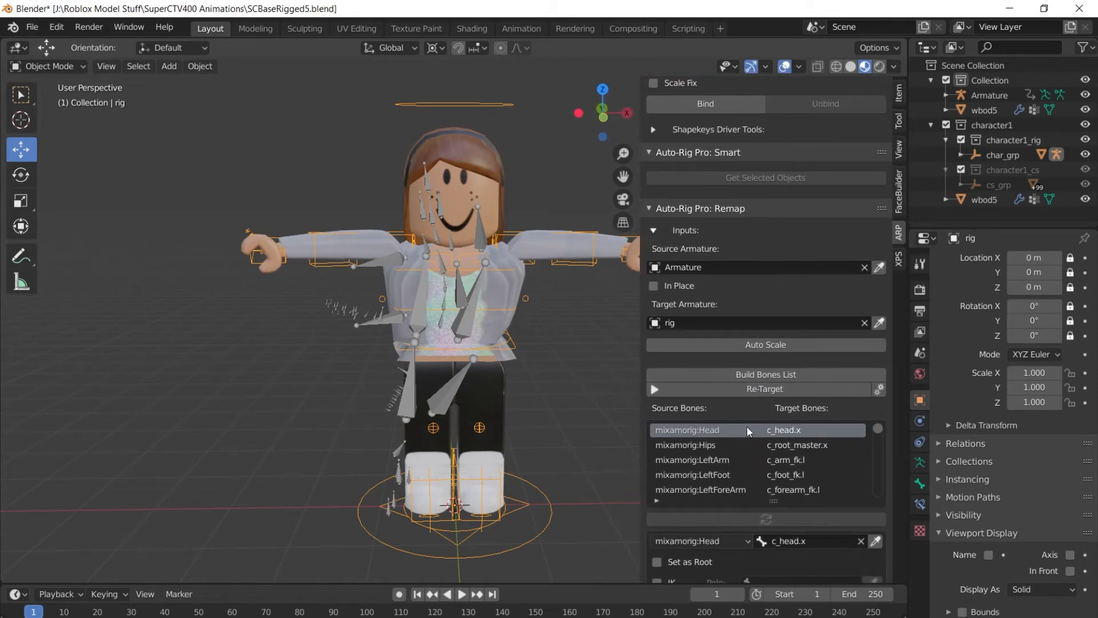
{"action": "left_click", "coordinate": [799, 443]}
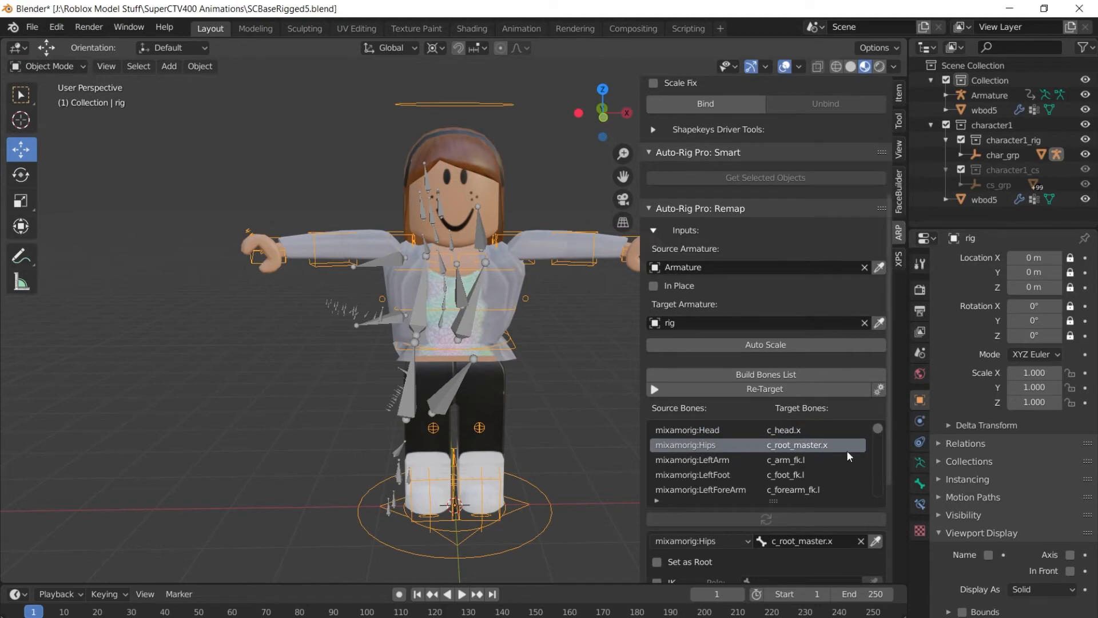
{"action": "scroll", "coordinate": [851, 461], "scroll_direction": "down", "scroll_amount": 2}
{"action": "scroll", "coordinate": [852, 460], "scroll_direction": "up", "scroll_amount": 2}
{"action": "scroll", "coordinate": [896, 499], "scroll_direction": "down", "scroll_amount": 3}
{"action": "scroll", "coordinate": [896, 499], "scroll_direction": "down", "scroll_amount": 2}
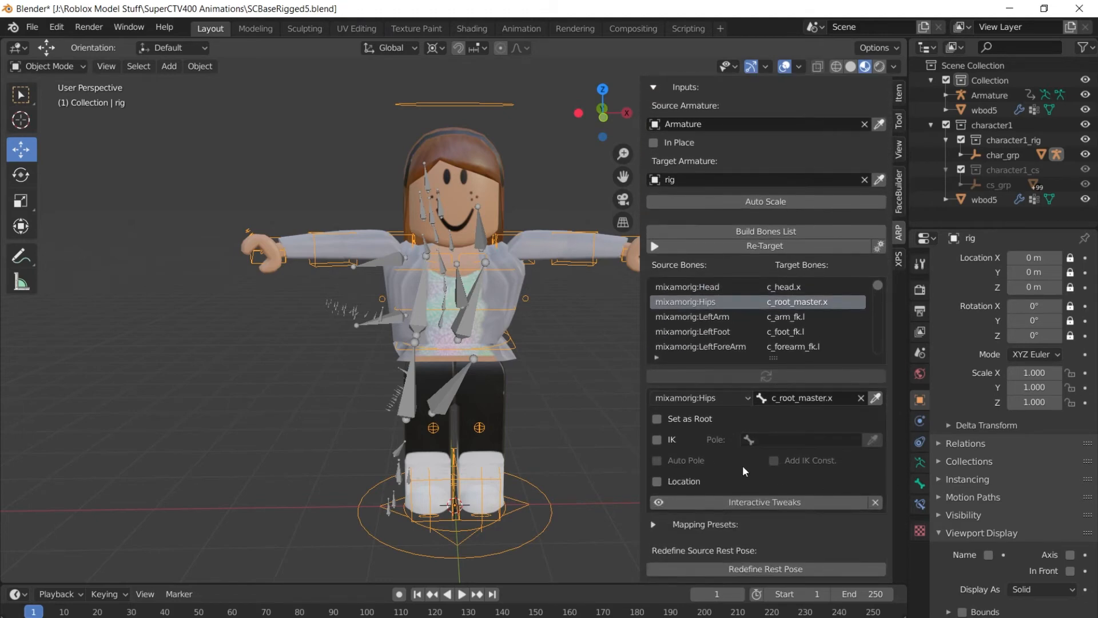
{"action": "left_click", "coordinate": [686, 419]}
{"action": "left_click", "coordinate": [657, 357]}
{"action": "left_click", "coordinate": [681, 372]}
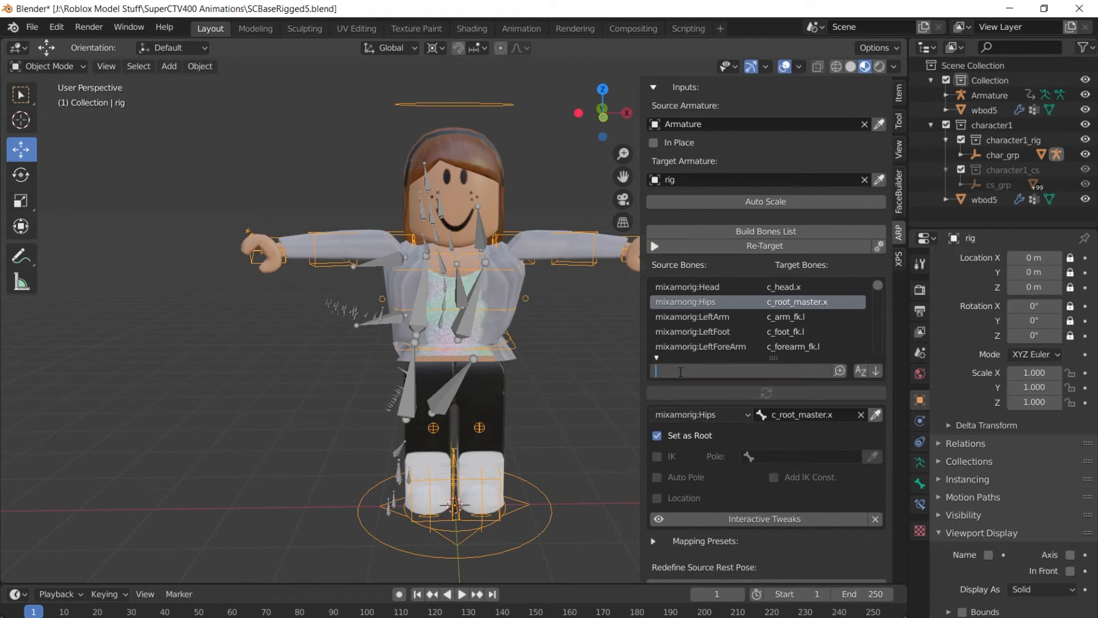
Filter bones by 'foot' and map LeftFoot to c_foot_ik.l with IK enabled.
{"action": "type", "text": "foot"}
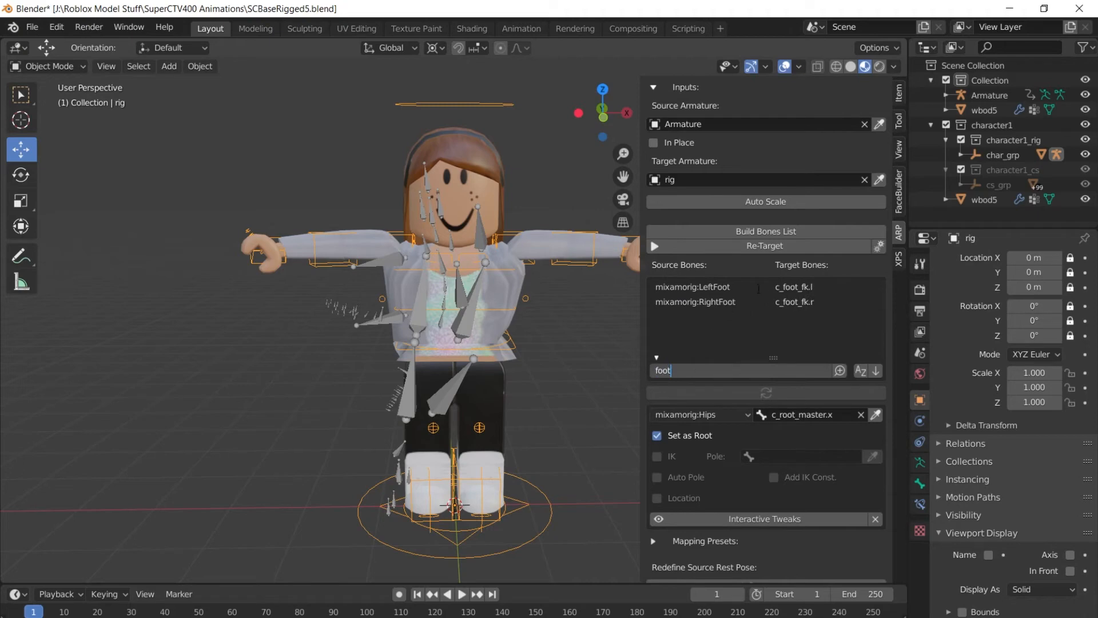
{"action": "left_click", "coordinate": [796, 286]}
{"action": "left_click", "coordinate": [811, 290]}
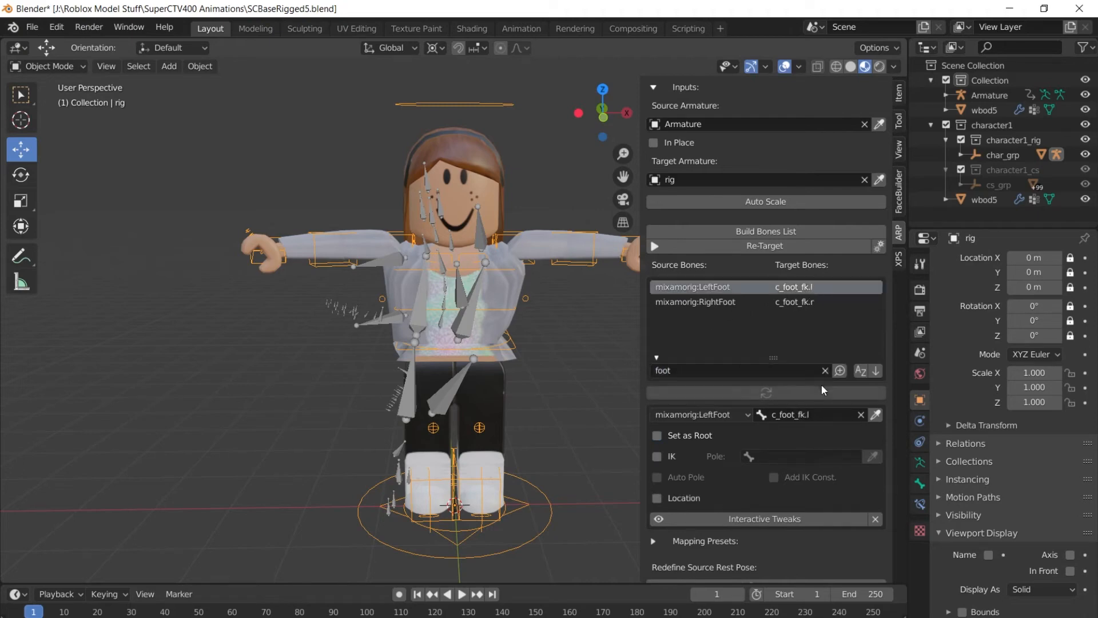
{"action": "left_click", "coordinate": [827, 415]}
{"action": "key", "text": "Home"}
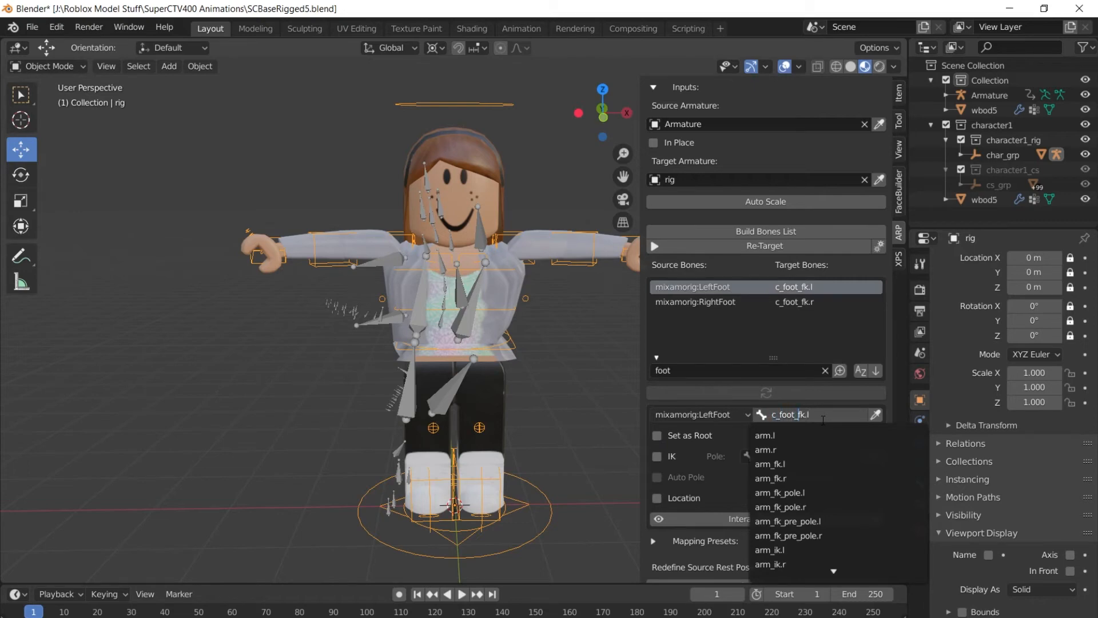
{"action": "key", "text": "BackSpace"}
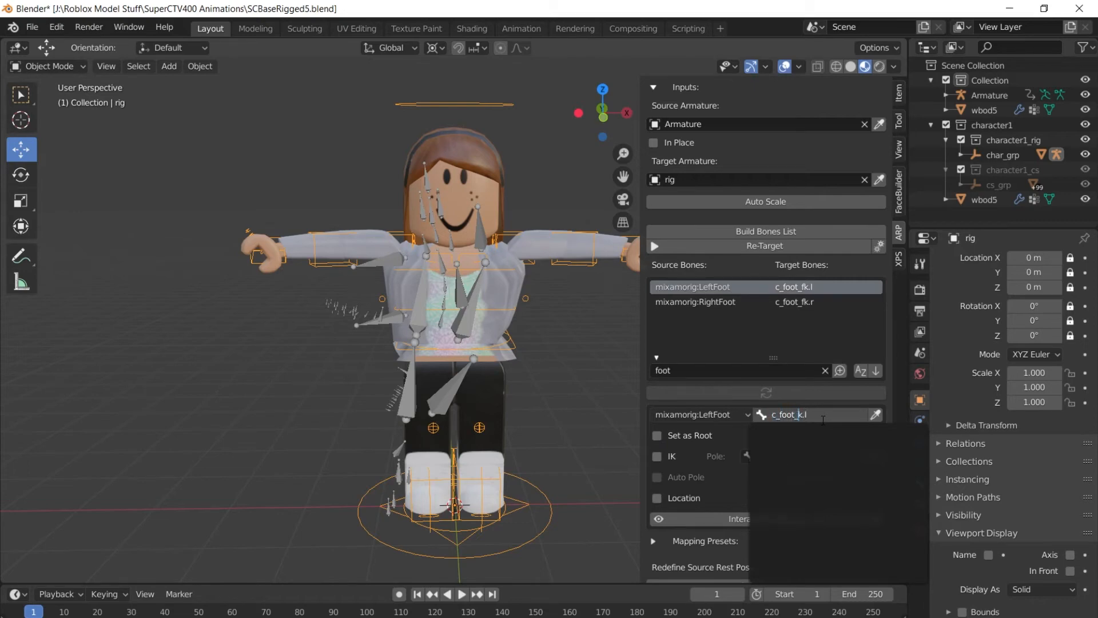
{"action": "type", "text": "i"}
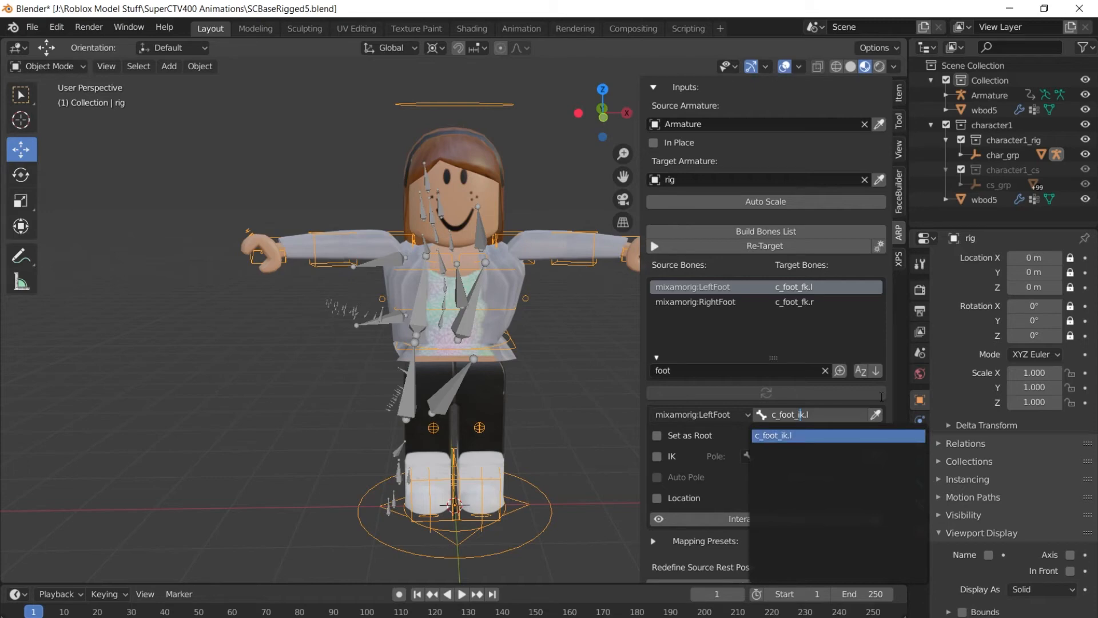
{"action": "left_click", "coordinate": [828, 435]}
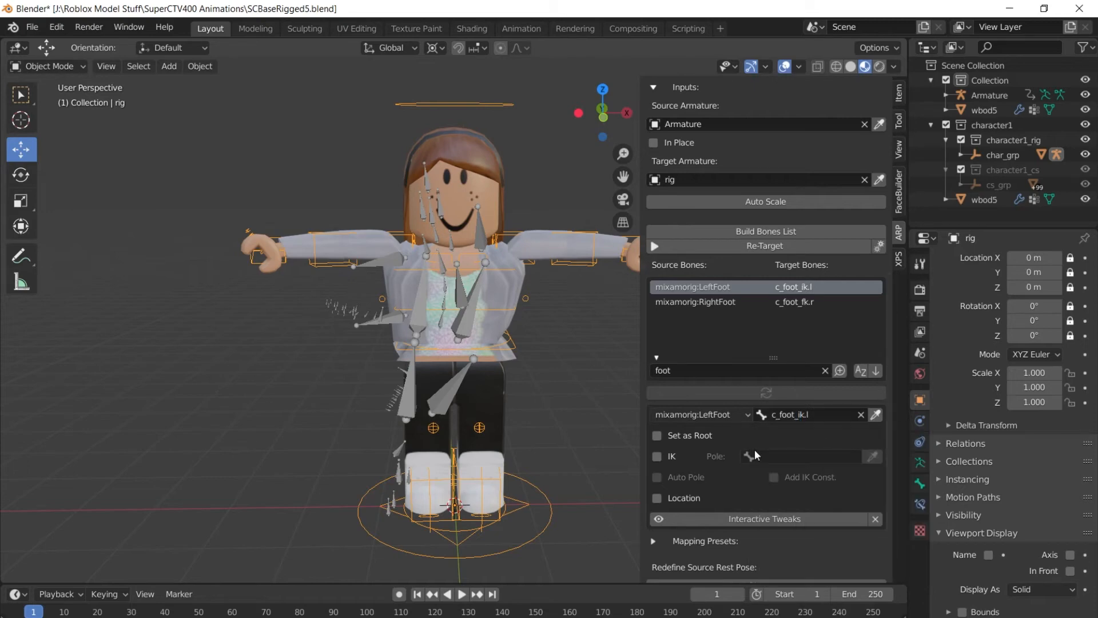
{"action": "left_click", "coordinate": [658, 457]}
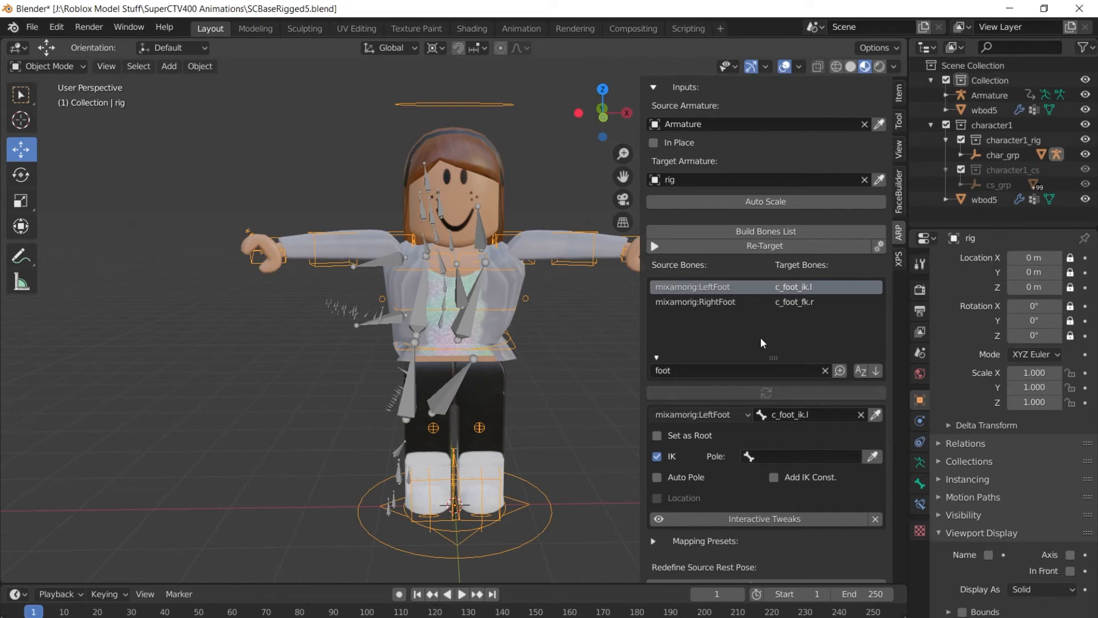
Map RightFoot to c_foot_ik.r with IK enabled, then open Re-Target for frames 1–135.
{"action": "left_click", "coordinate": [822, 302]}
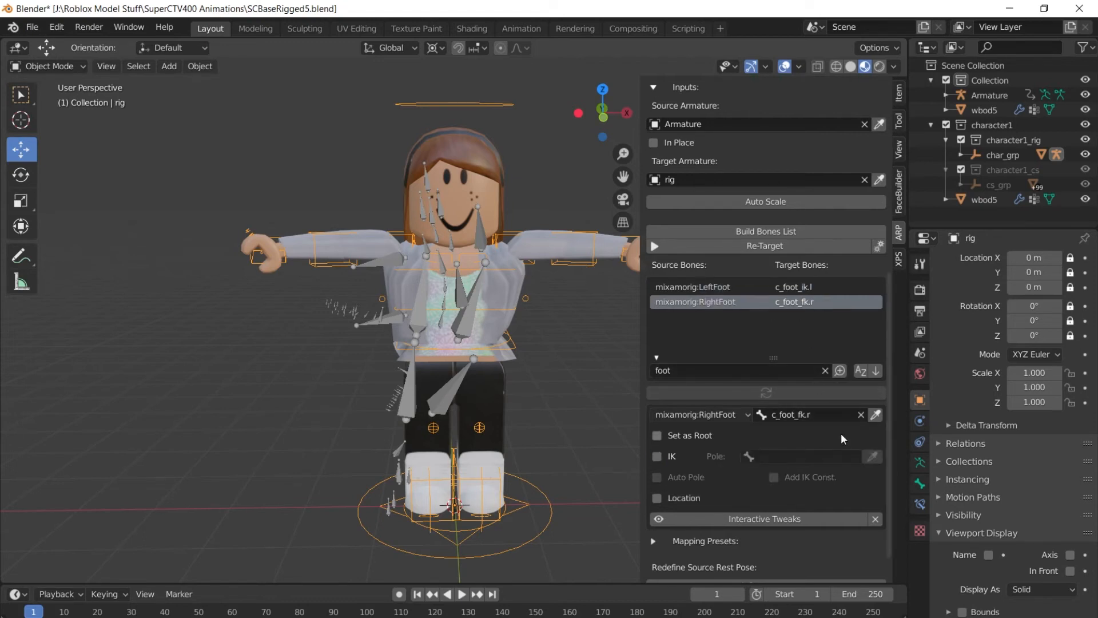
{"action": "left_click", "coordinate": [824, 414]}
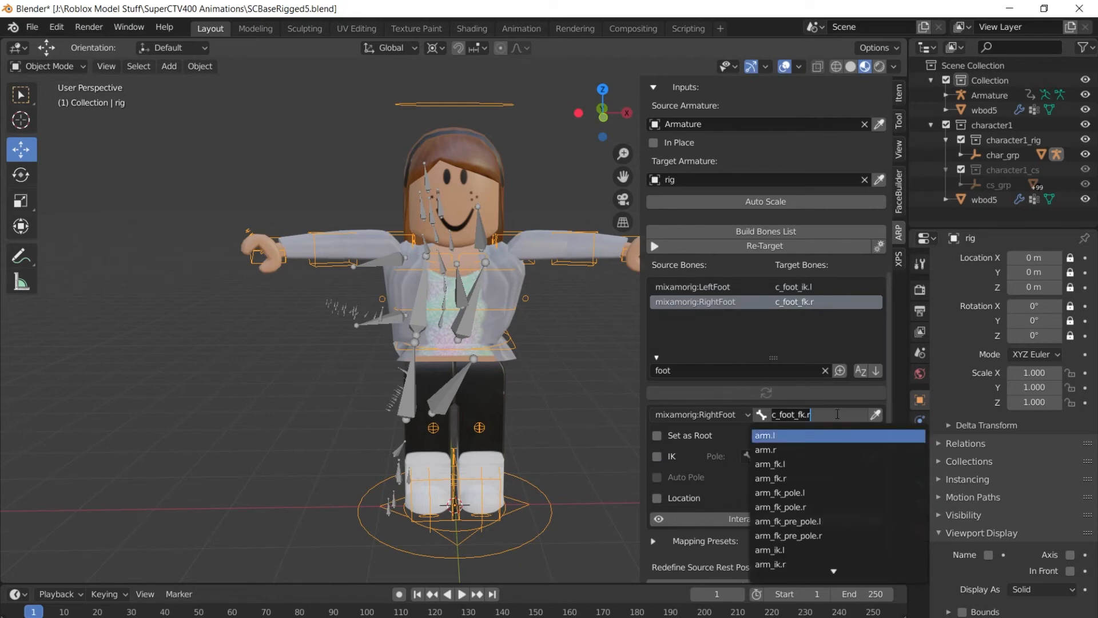
{"action": "key", "text": "Home"}
{"action": "key", "text": "BackSpace"}
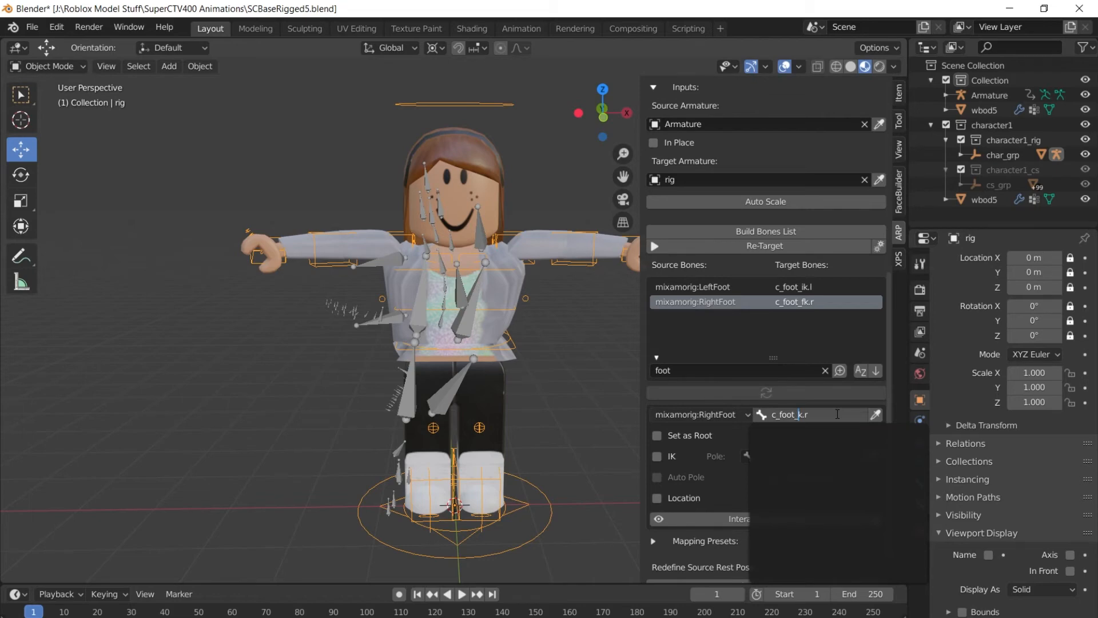
{"action": "type", "text": "i"}
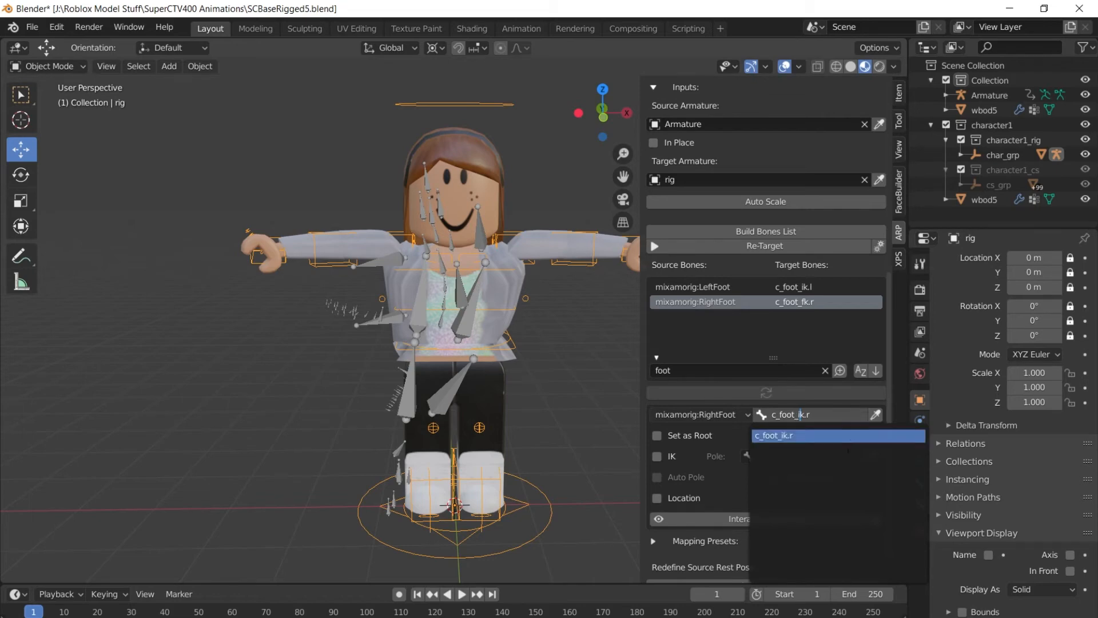
{"action": "key", "text": "Return"}
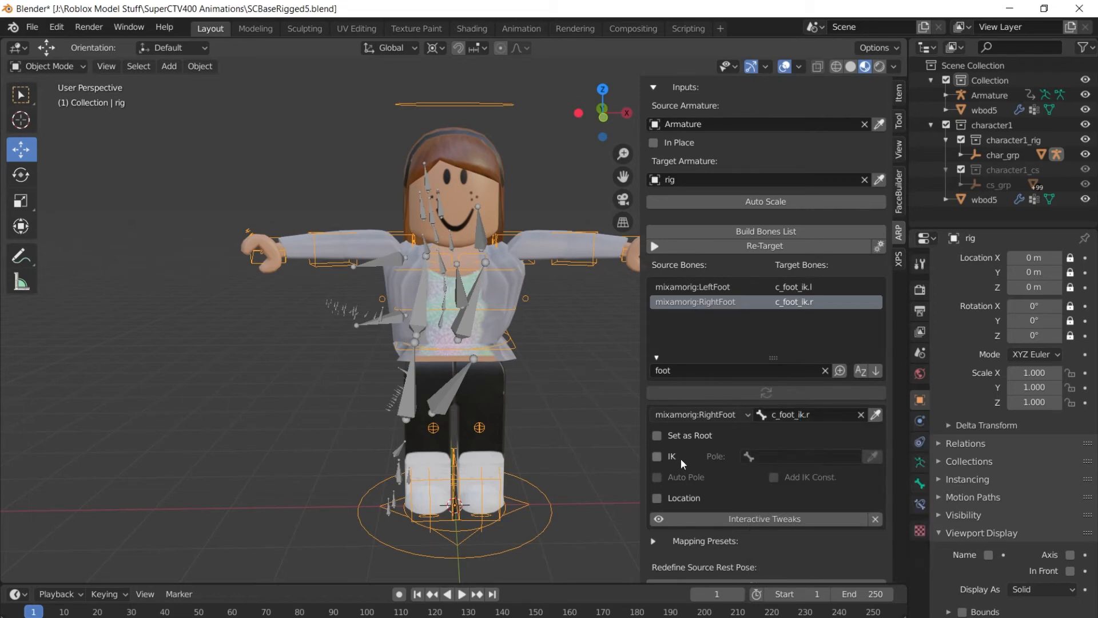
{"action": "left_click", "coordinate": [665, 458]}
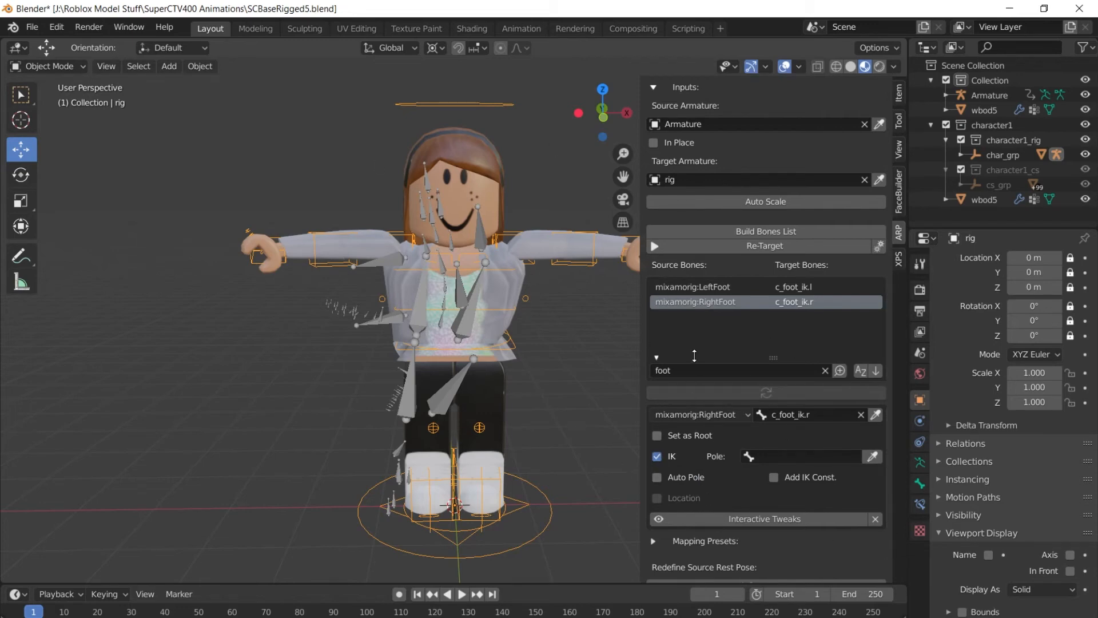
{"action": "left_click", "coordinate": [754, 247]}
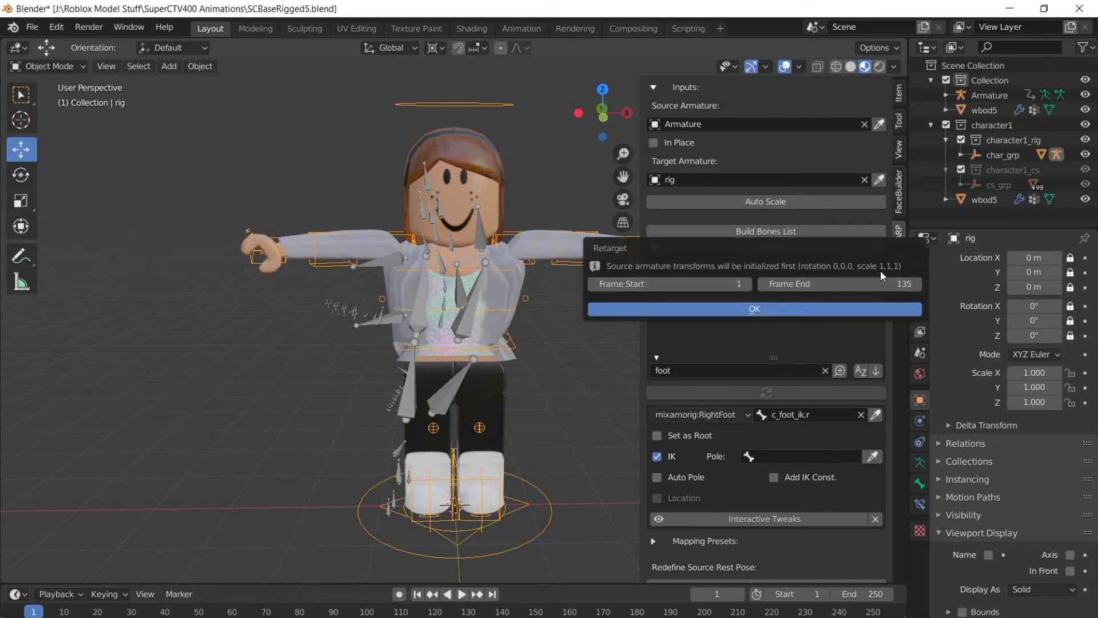
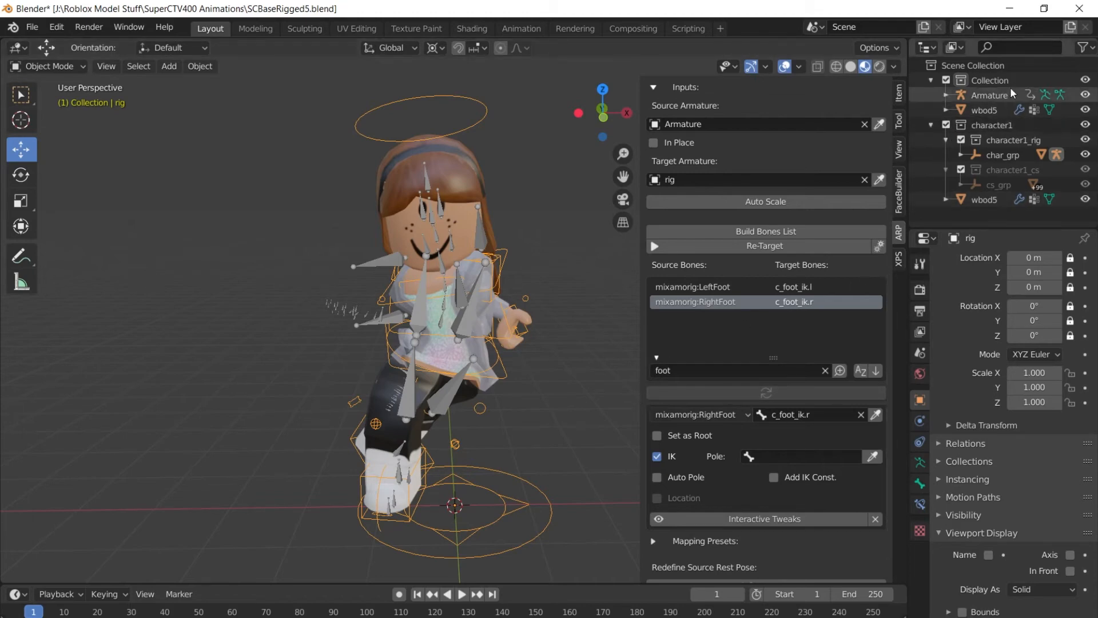
Hide the source Armature, play the retargeted dance on the character, then rewind to frame 0.
{"action": "left_click", "coordinate": [1085, 95]}
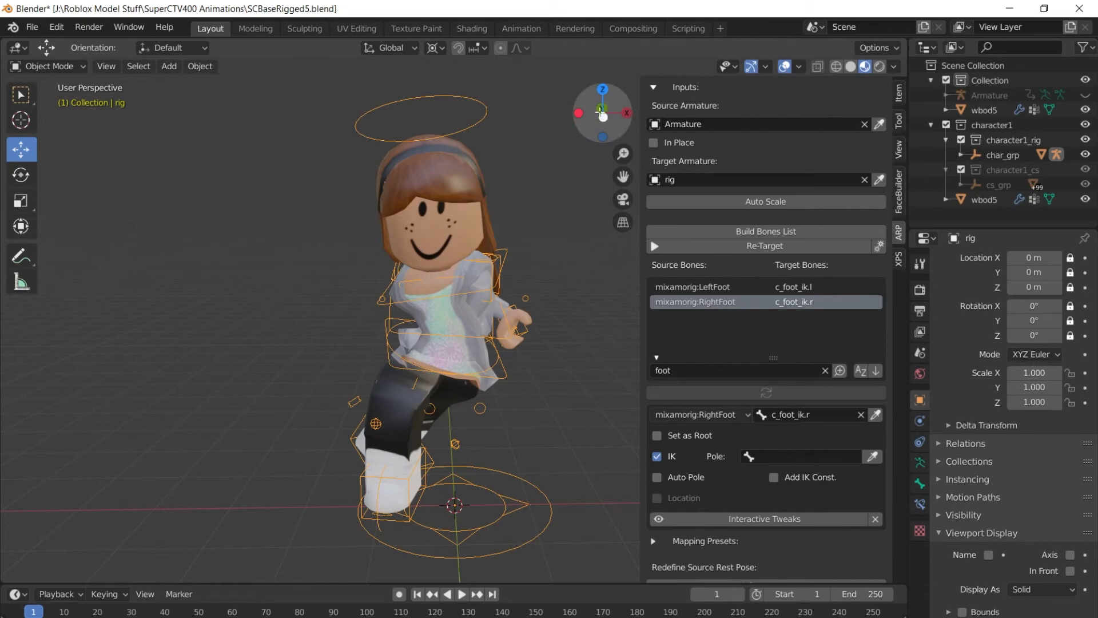
{"action": "mouse_move", "coordinate": [579, 113]}
{"action": "left_mouse_down"}
{"action": "mouse_move", "coordinate": [635, 115]}
{"action": "mouse_move", "coordinate": [580, 116]}
{"action": "left_mouse_up"}
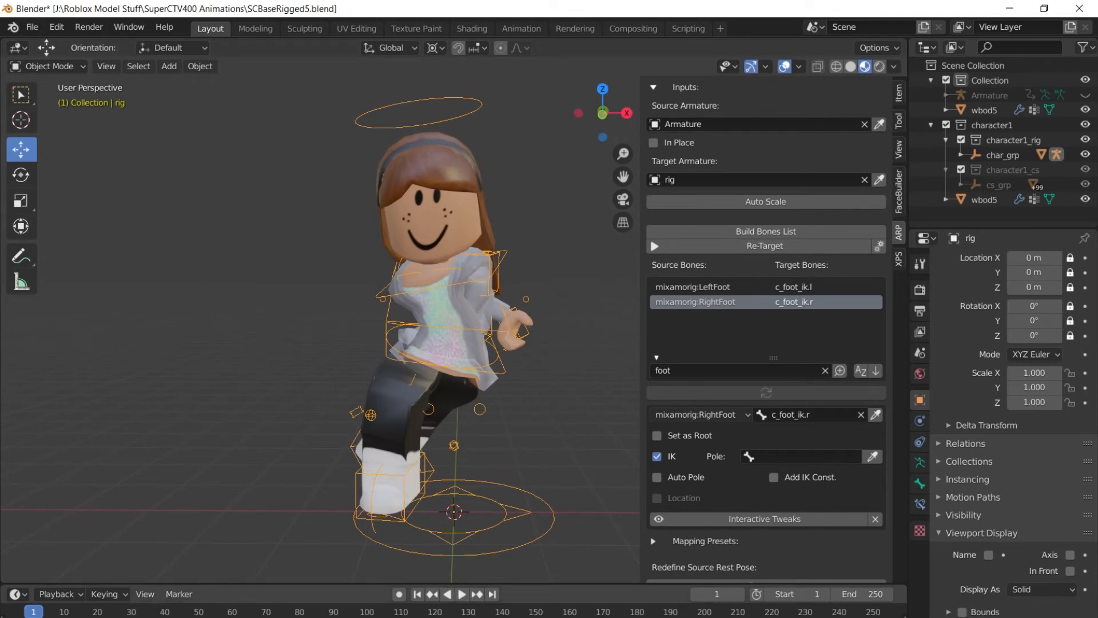
{"action": "left_click", "coordinate": [464, 598]}
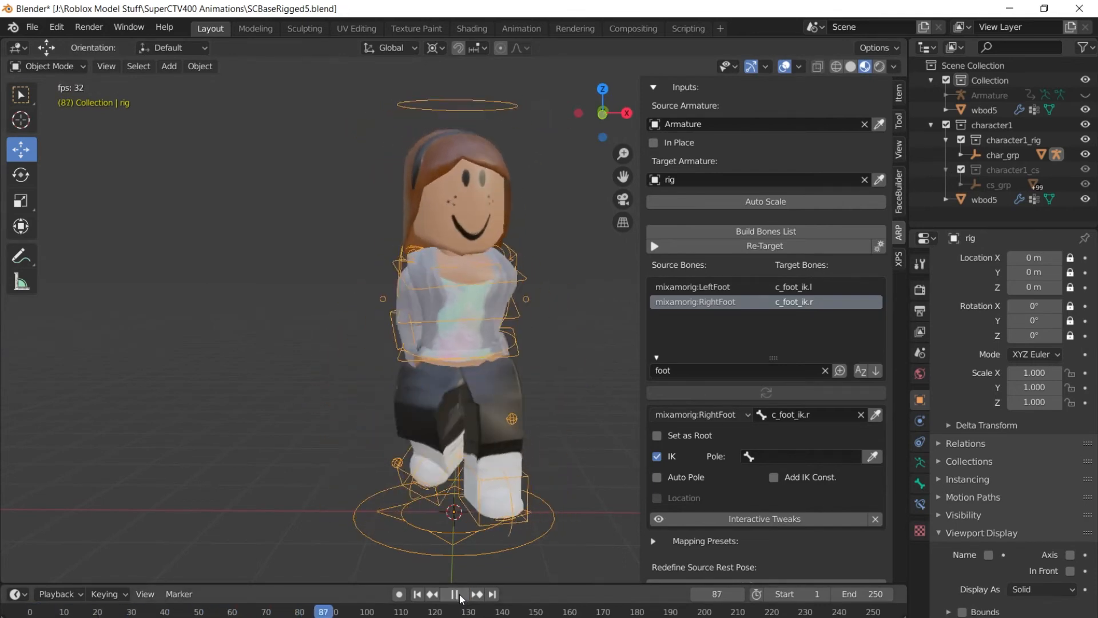
{"action": "left_click", "coordinate": [458, 595]}
{"action": "left_click_drag", "start_coordinate": [554, 616], "coordinate": [29, 614]}
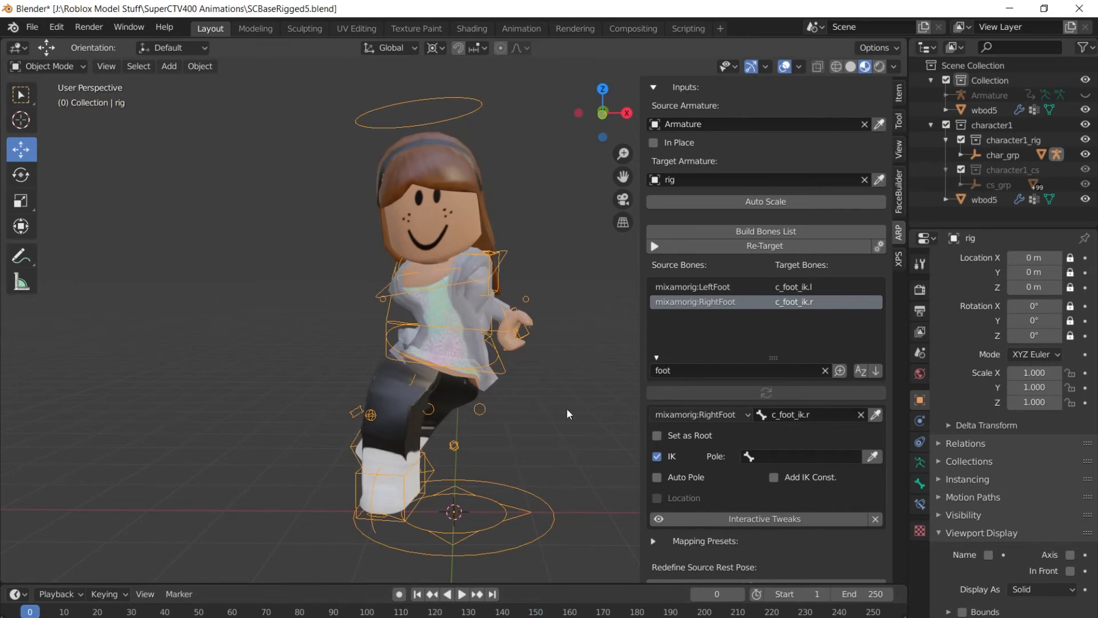
Filter the bone mappings by 'arm', select LeftArm and enable Interactive Tweaks.
{"action": "left_click", "coordinate": [714, 369]}
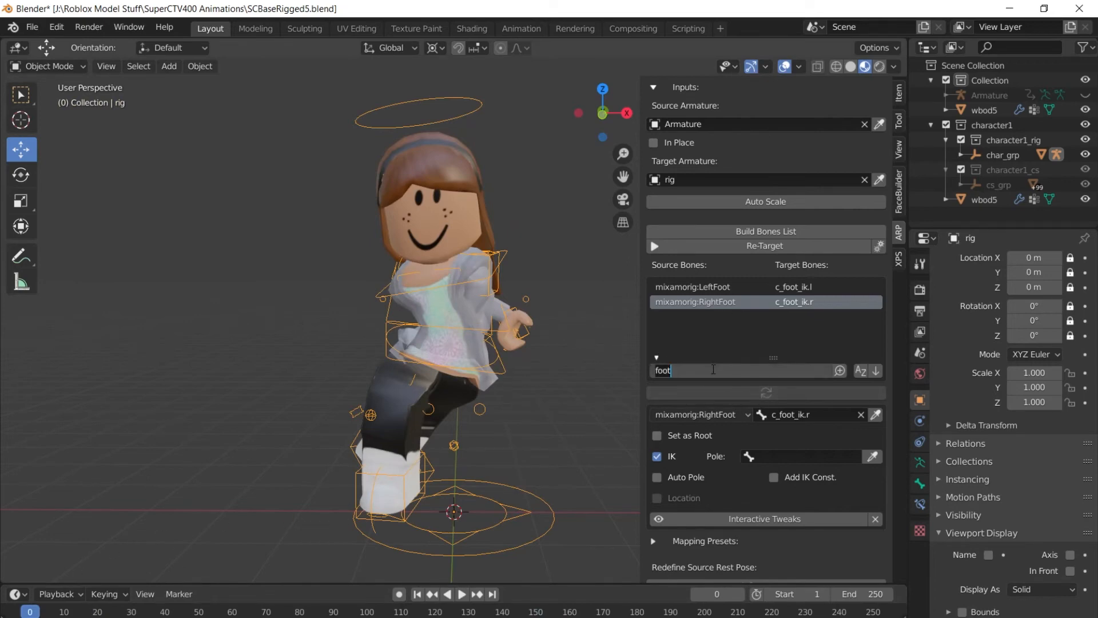
{"action": "type", "text": "arm"}
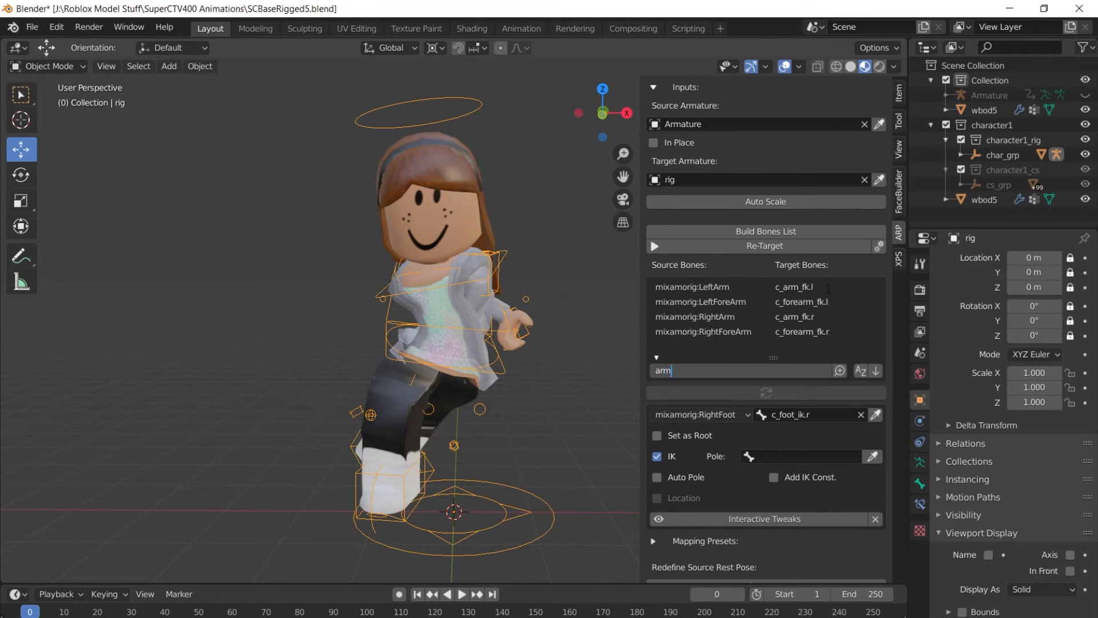
{"action": "left_click", "coordinate": [828, 287]}
{"action": "left_click", "coordinate": [827, 286]}
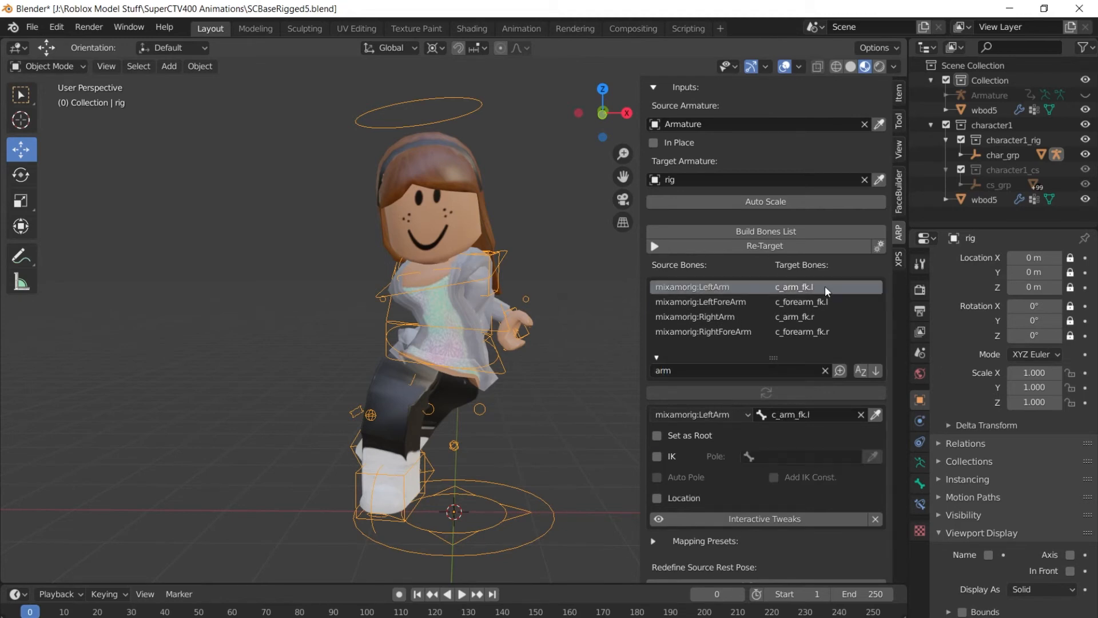
{"action": "left_click", "coordinate": [739, 516]}
{"action": "scroll", "coordinate": [757, 490], "scroll_direction": "down", "scroll_amount": 5}
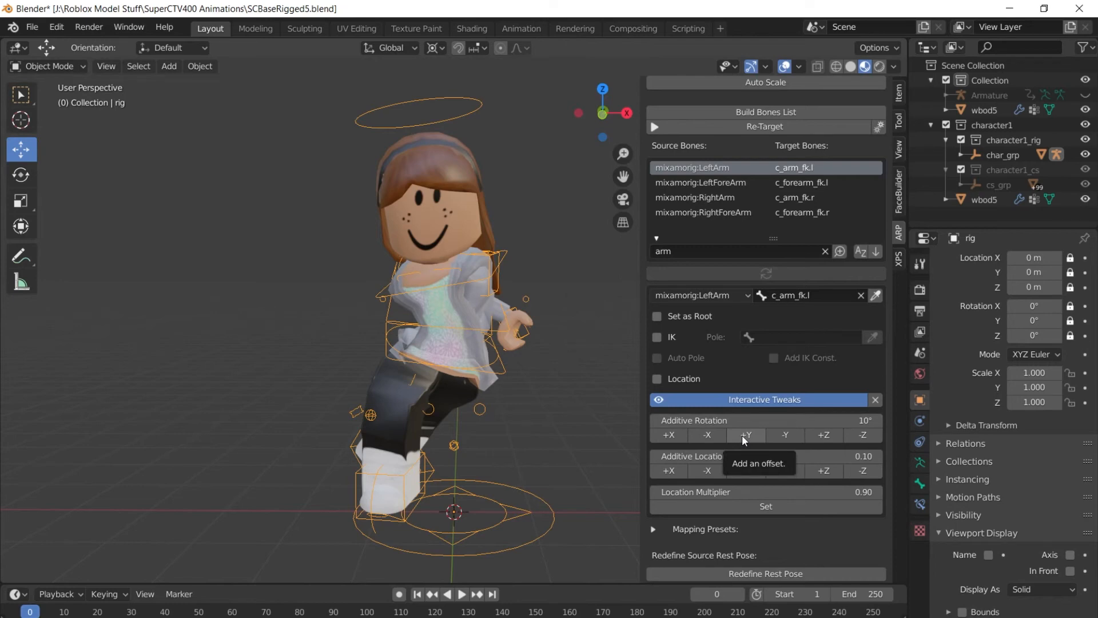
Rotate the LeftArm mapping with repeated additive rotation steps, checking it in playback.
{"action": "left_click", "coordinate": [742, 435]}
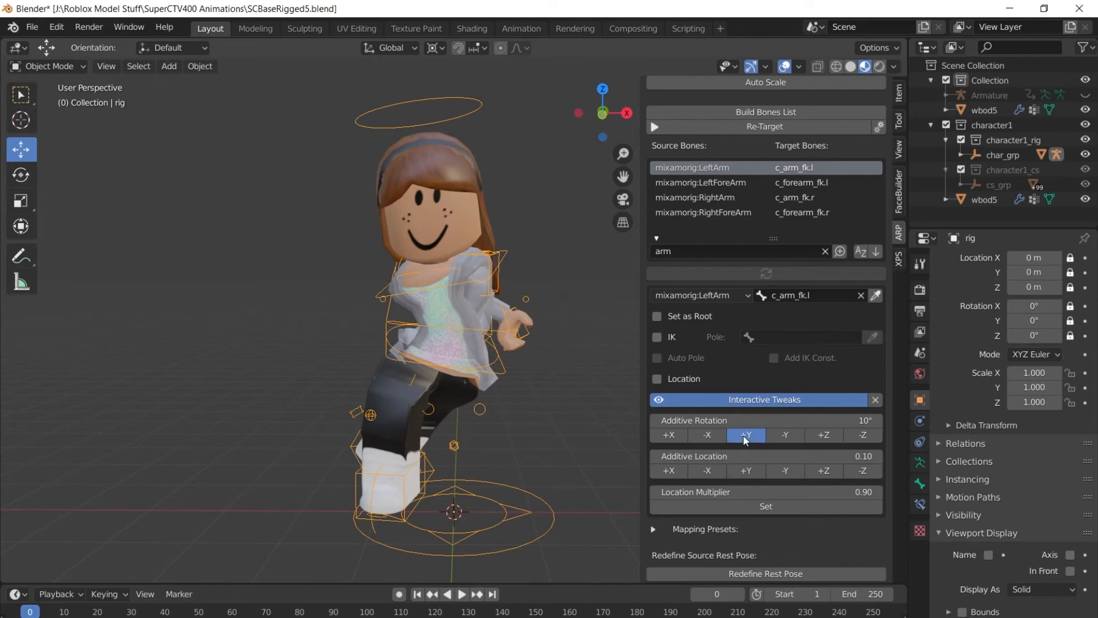
{"action": "left_click", "coordinate": [744, 435]}
{"action": "left_click", "coordinate": [747, 434]}
{"action": "left_click", "coordinate": [749, 434]}
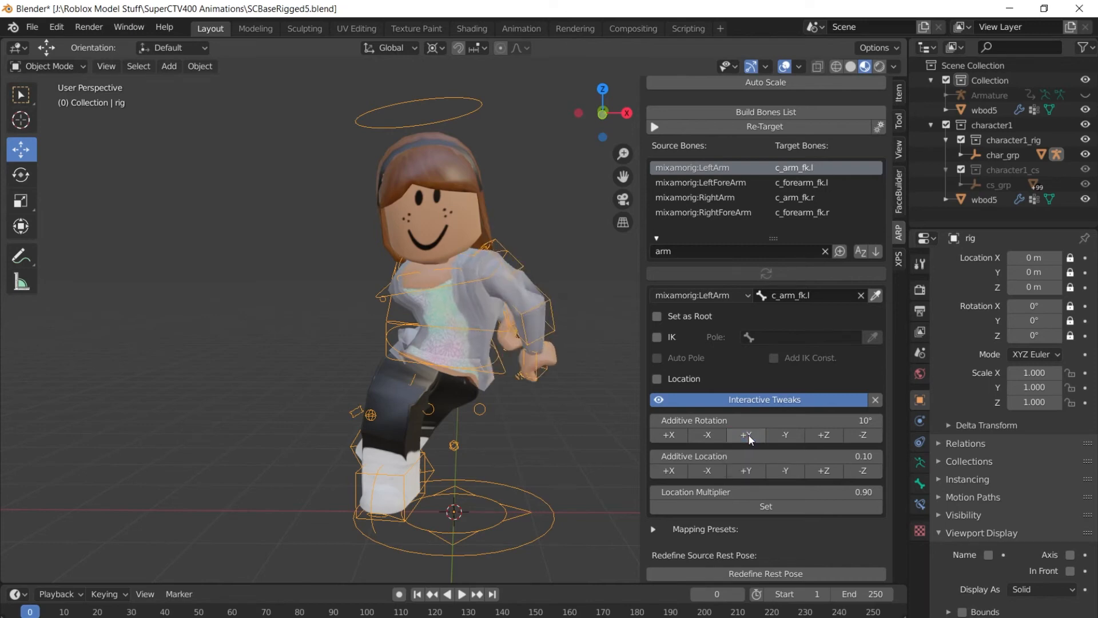
{"action": "left_click", "coordinate": [462, 594]}
{"action": "left_click", "coordinate": [463, 595]}
{"action": "left_click", "coordinate": [791, 436]}
{"action": "left_click", "coordinate": [463, 595]}
{"action": "left_click", "coordinate": [463, 595]}
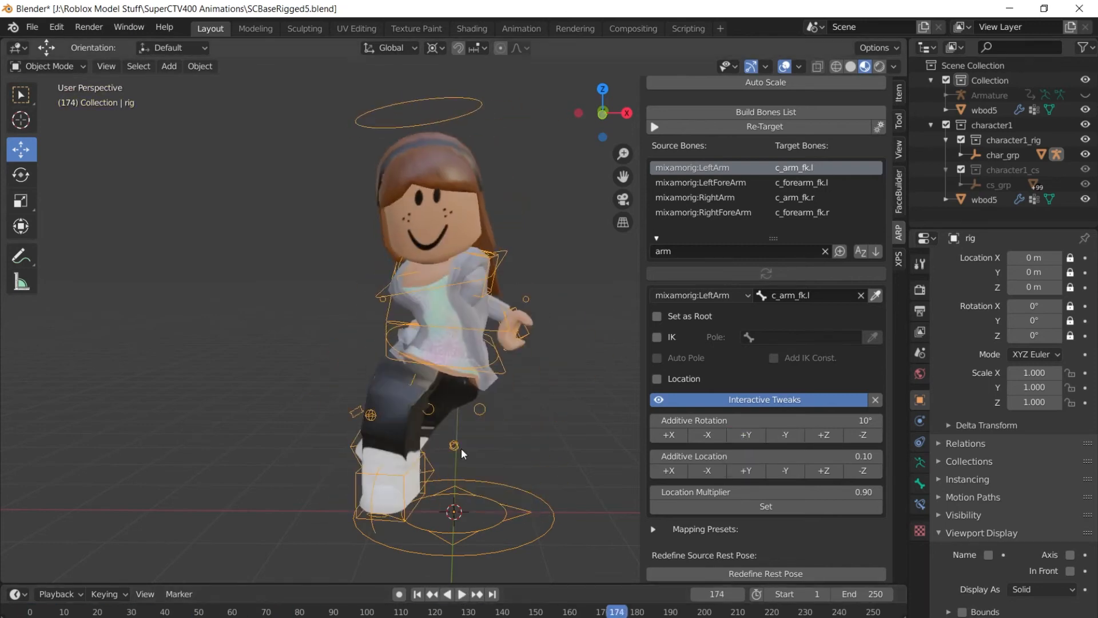
Fine-tune how high the left arm is raised with more additive rotation steps.
{"action": "left_click", "coordinate": [462, 595]}
{"action": "left_click", "coordinate": [463, 594]}
{"action": "left_click", "coordinate": [671, 434]}
{"action": "left_click", "coordinate": [671, 435]}
{"action": "left_click", "coordinate": [707, 435]}
{"action": "left_click", "coordinate": [461, 595]}
{"action": "left_click", "coordinate": [461, 595]}
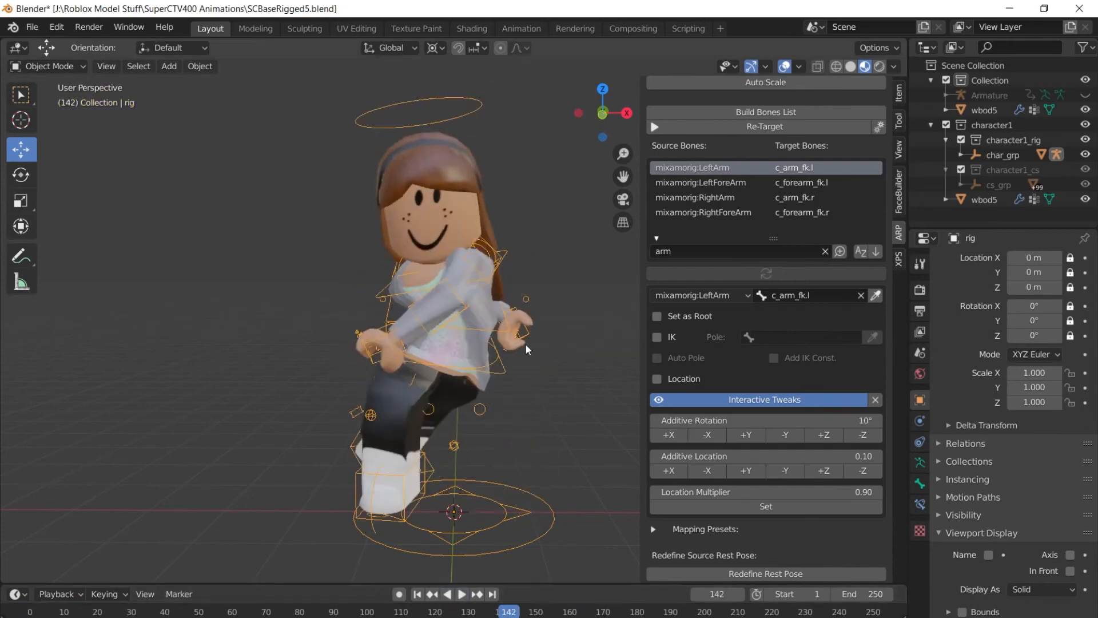
Select the RightArm mapping and swing the right arm front to back with additive rotations.
{"action": "left_click", "coordinate": [801, 201]}
{"action": "left_click", "coordinate": [704, 436]}
{"action": "left_click", "coordinate": [704, 435]}
{"action": "left_click_drag", "start_coordinate": [509, 611], "coordinate": [142, 604]}
{"action": "left_click", "coordinate": [781, 436]}
{"action": "left_click", "coordinate": [757, 435]}
{"action": "left_click", "coordinate": [669, 435]}
{"action": "left_click", "coordinate": [669, 436]}
{"action": "left_click", "coordinate": [782, 435]}
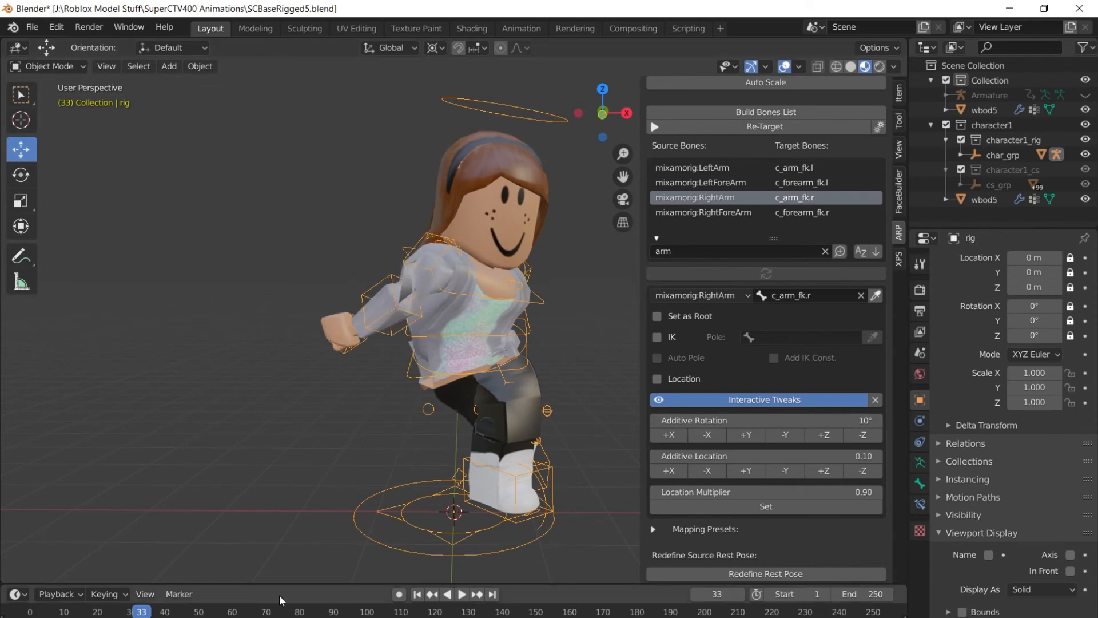
Lower the right arm a step and move to frame 48 to check it.
{"action": "left_click", "coordinate": [463, 595]}
{"action": "left_click", "coordinate": [464, 595]}
{"action": "left_click", "coordinate": [149, 610]}
{"action": "left_click", "coordinate": [710, 437]}
{"action": "left_click", "coordinate": [709, 437]}
{"action": "left_click", "coordinate": [710, 437]}
{"action": "left_click_drag", "start_coordinate": [148, 611], "coordinate": [193, 611]}
Reselect the LeftArm mapping, adjust its rotation once more and play the dance to review.
{"action": "left_click", "coordinate": [722, 296]}
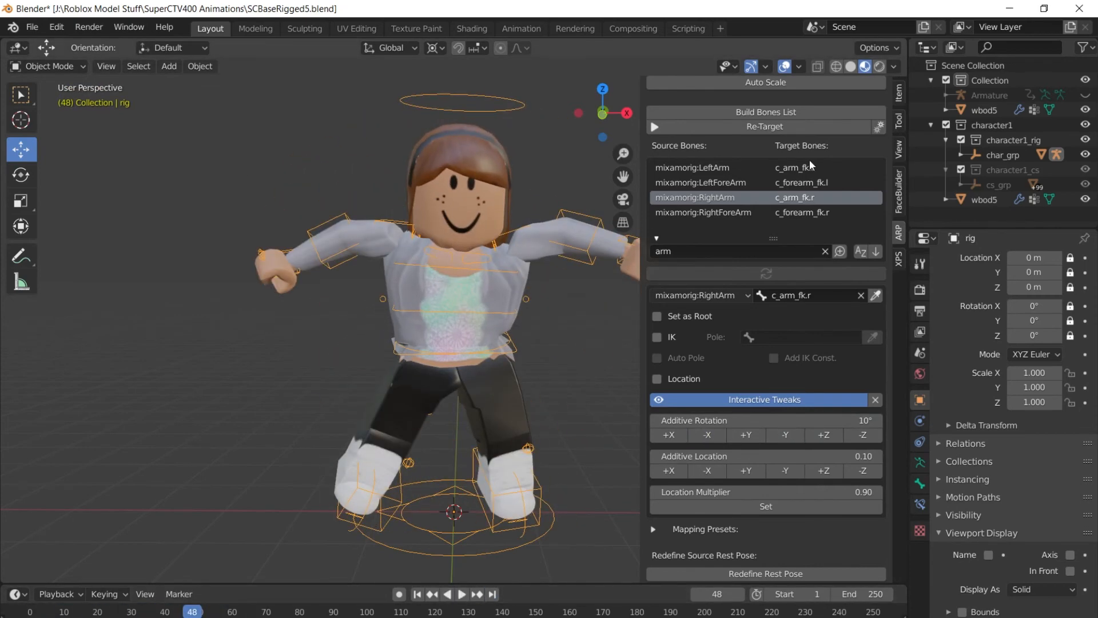
{"action": "left_click", "coordinate": [726, 168]}
{"action": "left_click", "coordinate": [710, 436]}
{"action": "left_click", "coordinate": [462, 595]}
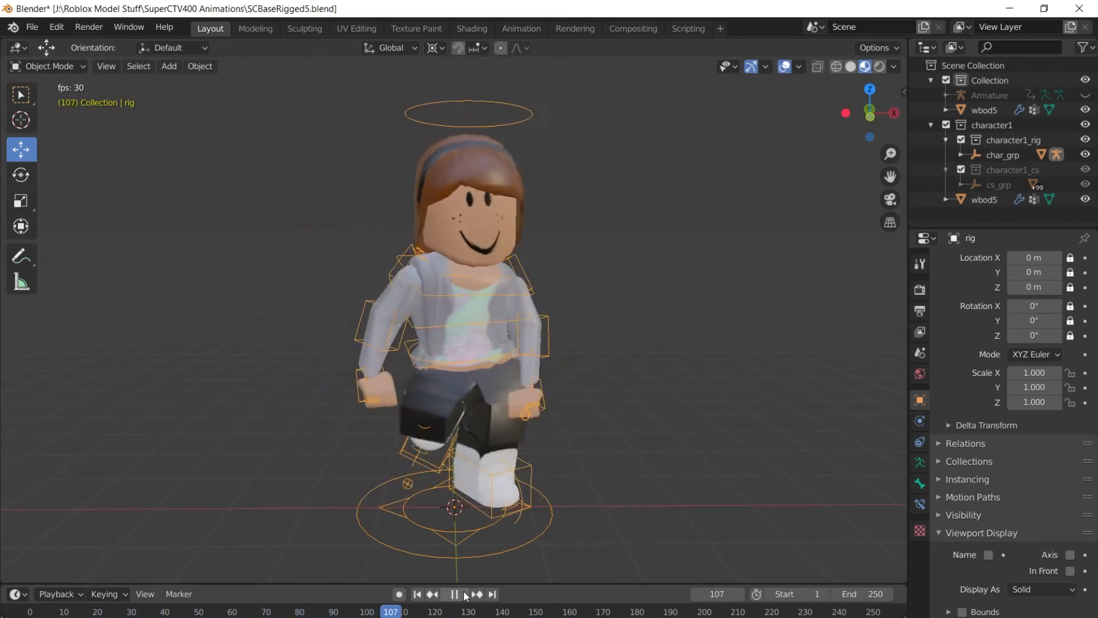
{"action": "left_click", "coordinate": [465, 596]}
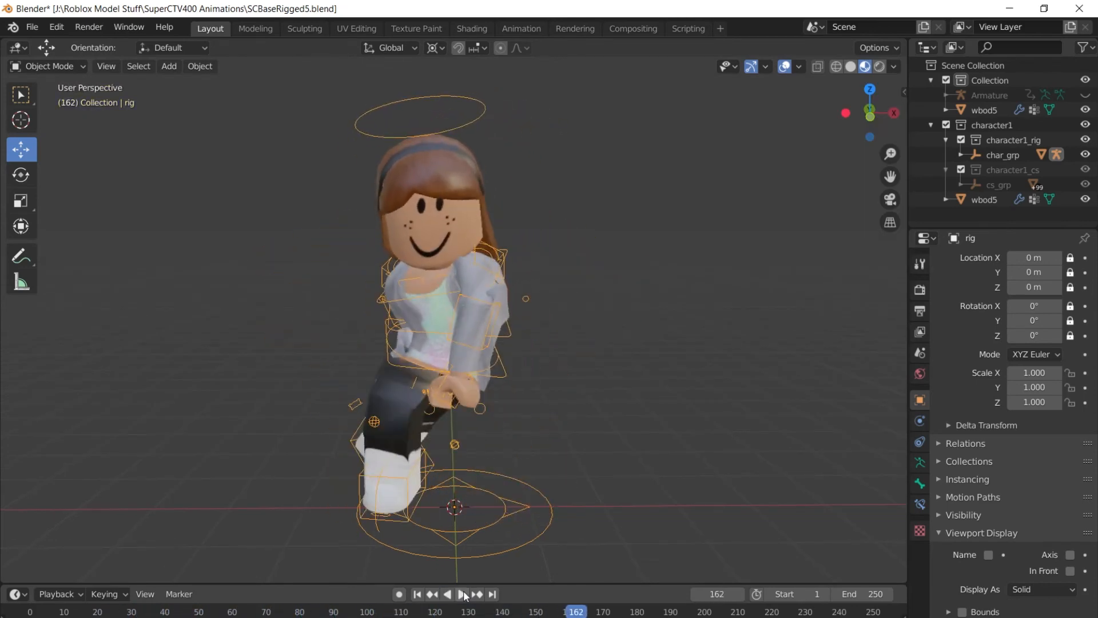
{"action": "left_click", "coordinate": [462, 595]}
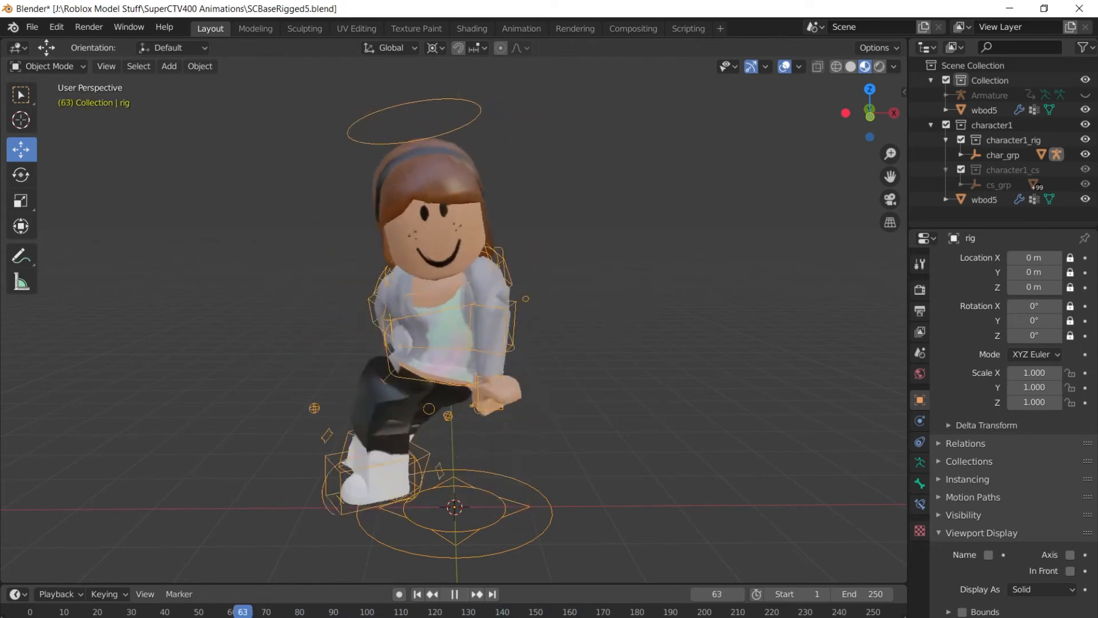
{"action": "key", "text": "Escape"}
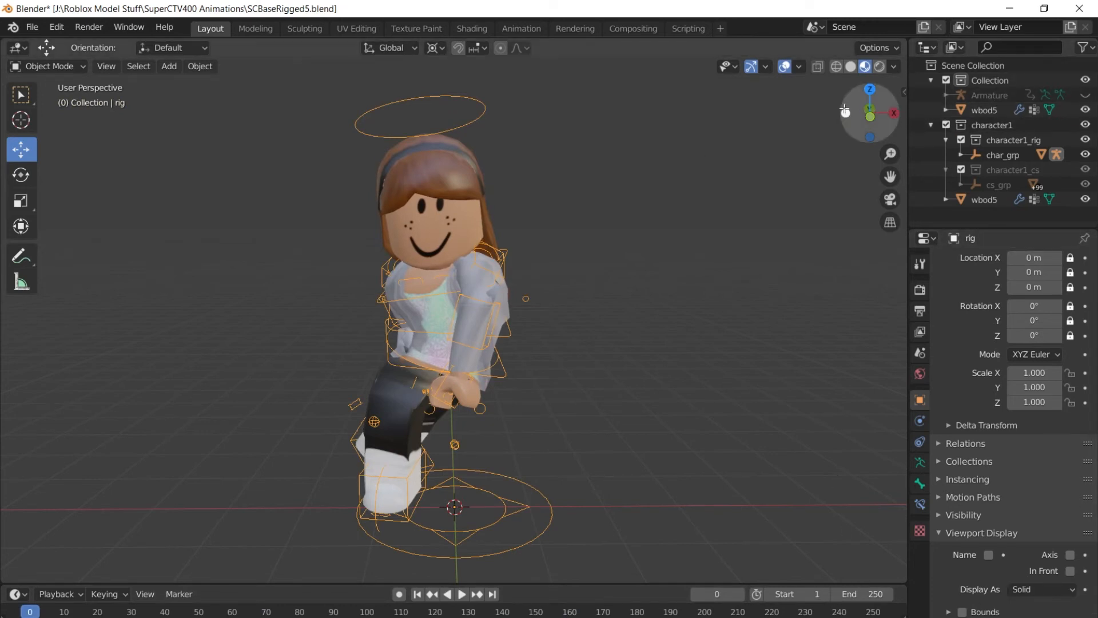
{"action": "left_click_drag", "start_coordinate": [852, 112], "coordinate": [831, 132]}
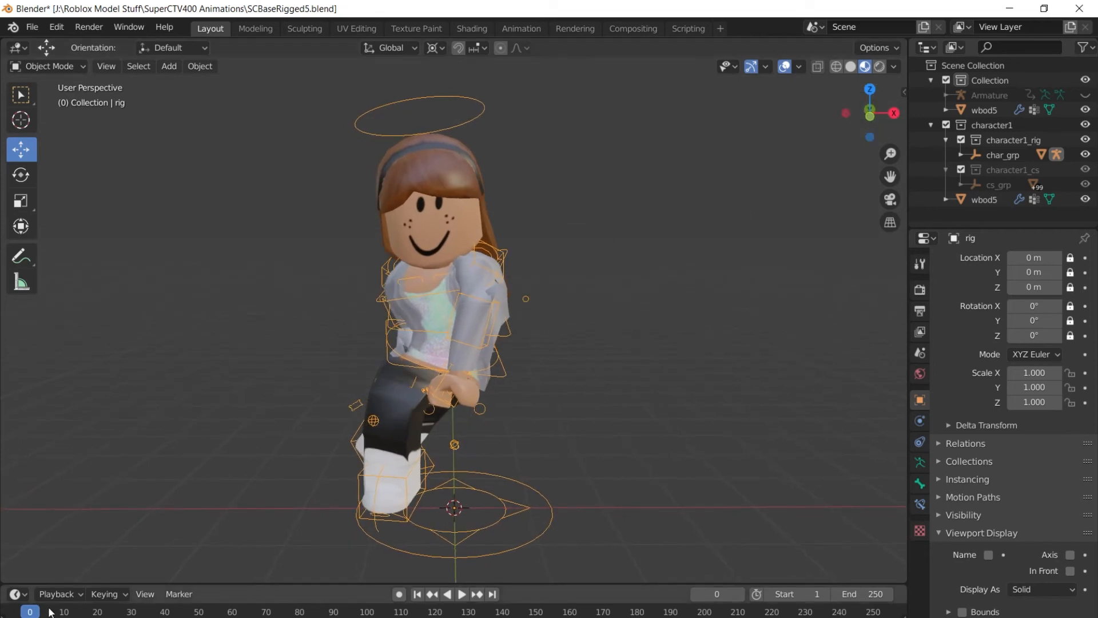
Enable Cycles from World properties and add a circular studio floor under the character.
{"action": "left_click", "coordinate": [922, 374]}
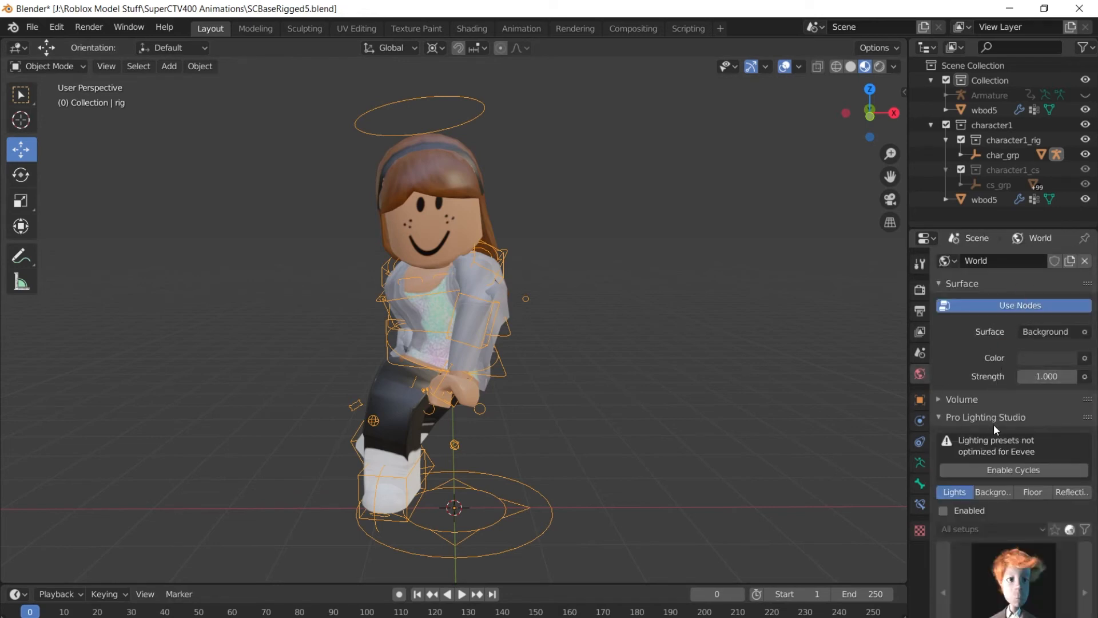
{"action": "left_click", "coordinate": [1013, 470]}
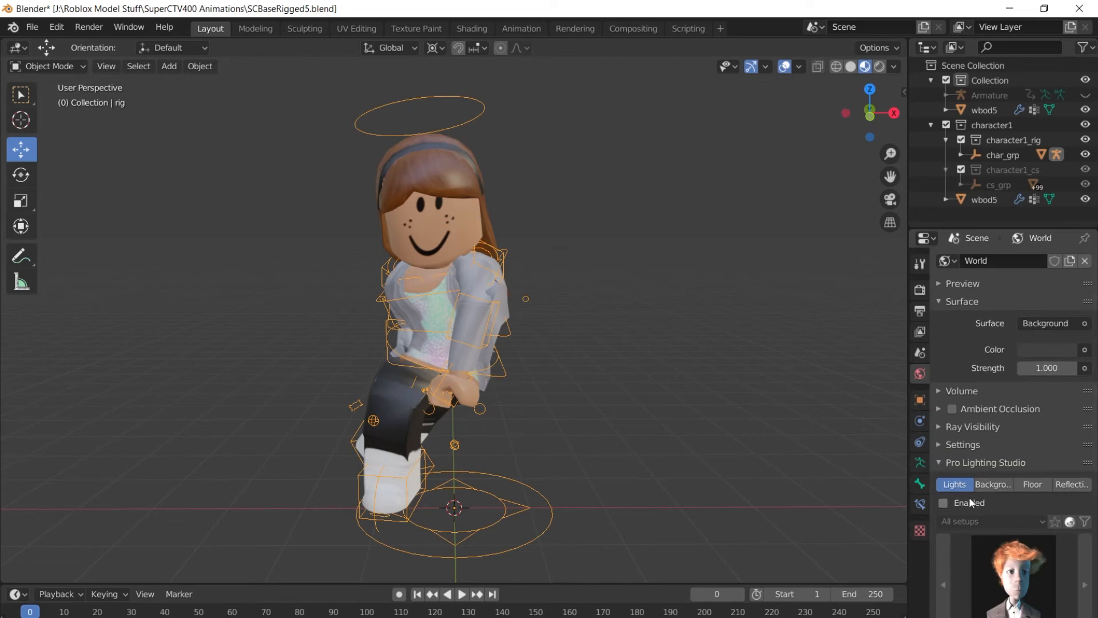
{"action": "left_click", "coordinate": [1025, 485]}
{"action": "scroll", "coordinate": [1028, 488], "scroll_direction": "down", "scroll_amount": 5}
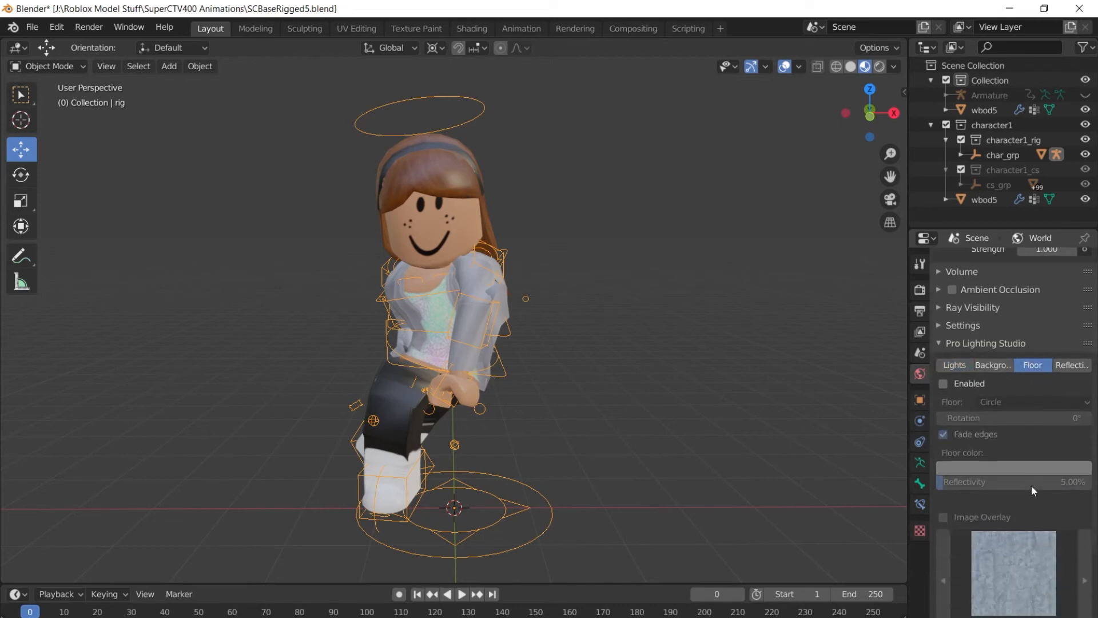
{"action": "left_click", "coordinate": [943, 385]}
{"action": "scroll", "coordinate": [1038, 454], "scroll_direction": "down", "scroll_amount": 4}
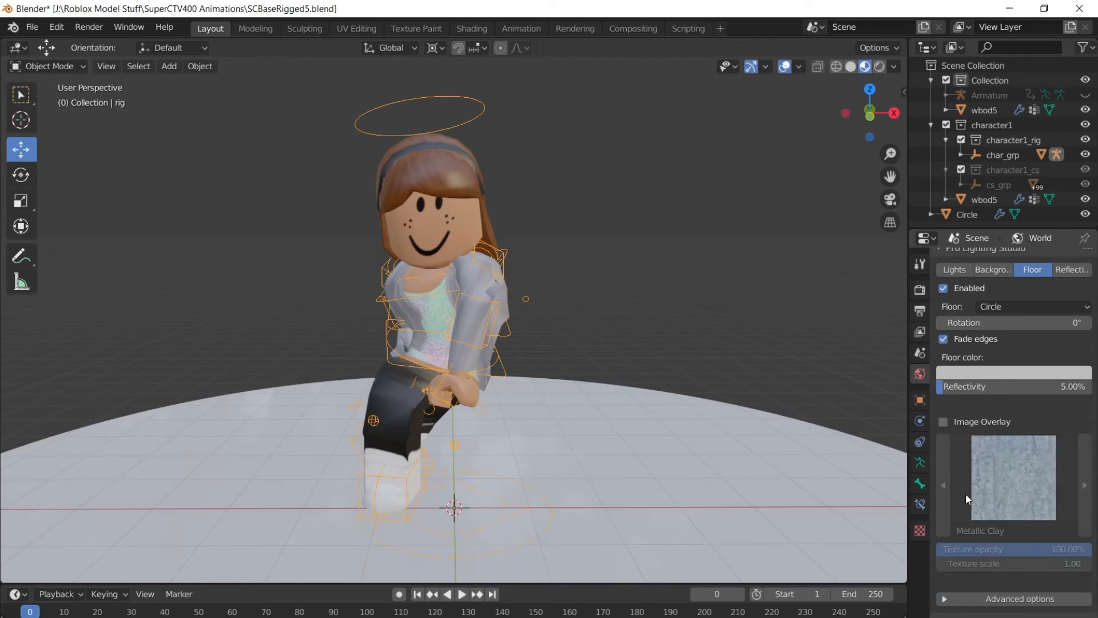
Turn on the floor image overlay and apply the Steel Floor 1 texture.
{"action": "left_click", "coordinate": [955, 421]}
{"action": "left_click", "coordinate": [1021, 483]}
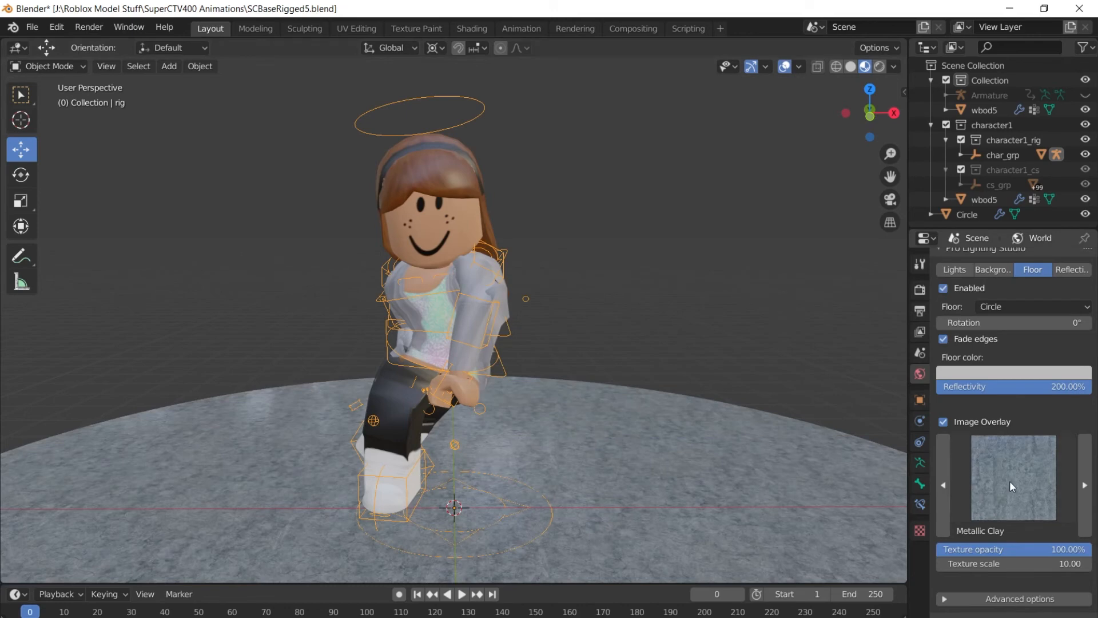
{"action": "left_click", "coordinate": [1011, 482]}
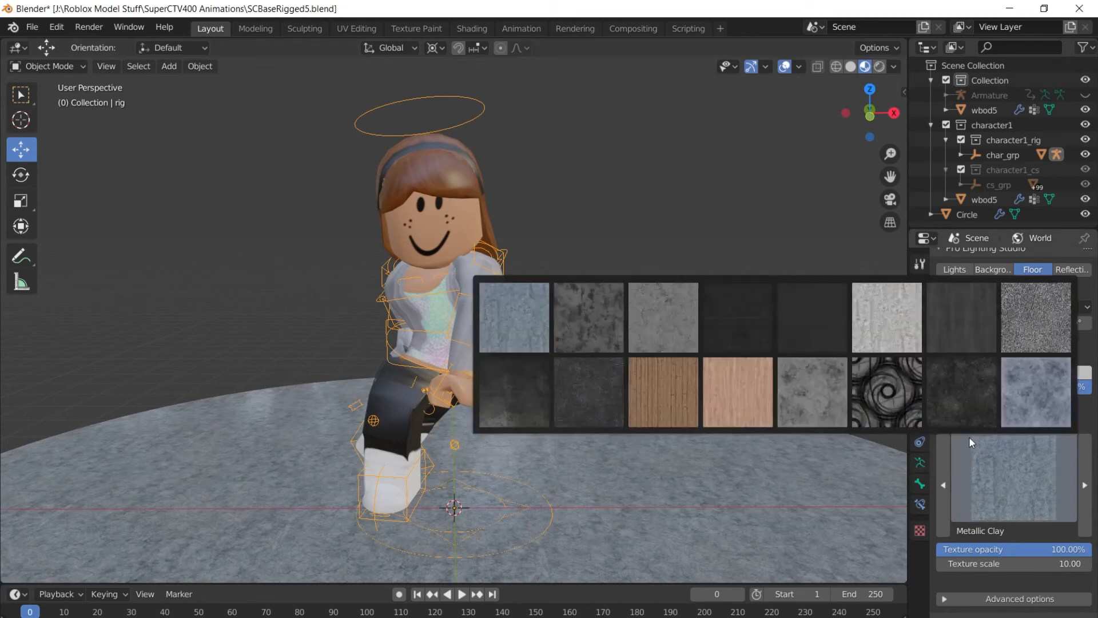
{"action": "left_click", "coordinate": [741, 339]}
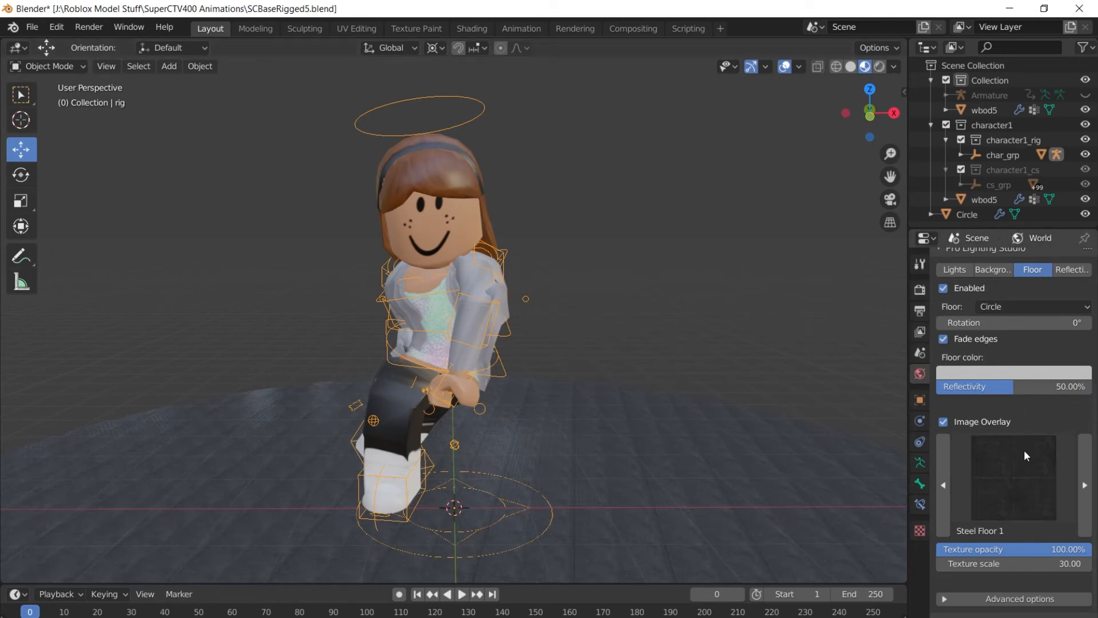
{"action": "scroll", "coordinate": [1024, 450], "scroll_direction": "up", "scroll_amount": 5}
Enable the studio background and give it the Paint Splat 4 texture overlay.
{"action": "left_click", "coordinate": [1004, 410]}
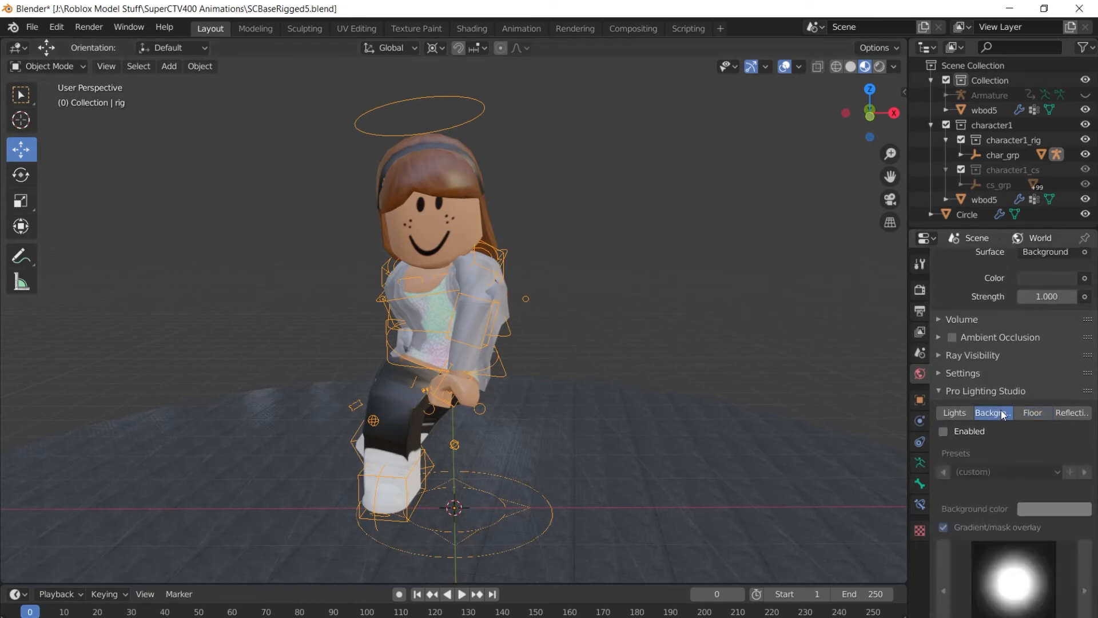
{"action": "left_click", "coordinate": [950, 430]}
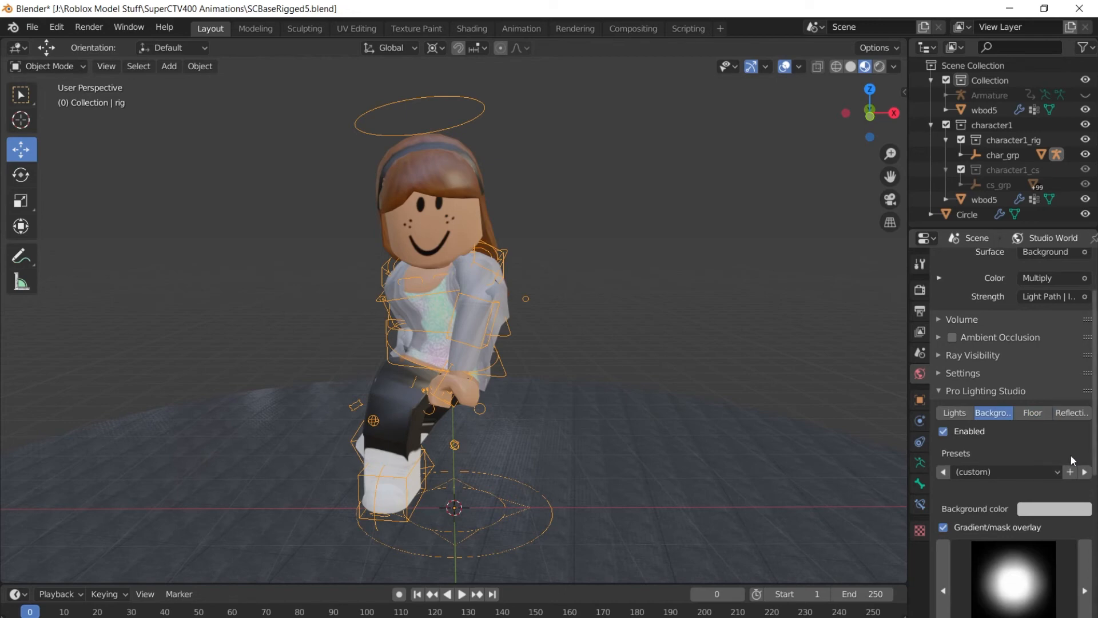
{"action": "scroll", "coordinate": [1071, 454], "scroll_direction": "down", "scroll_amount": 4}
{"action": "scroll", "coordinate": [1073, 457], "scroll_direction": "down", "scroll_amount": 2}
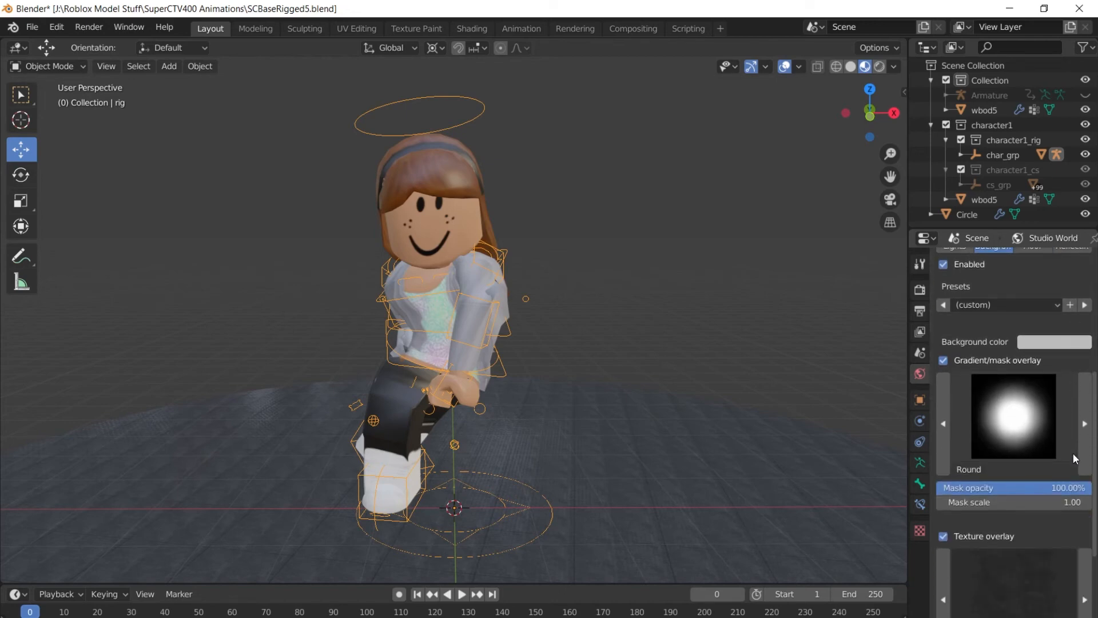
{"action": "scroll", "coordinate": [1073, 453], "scroll_direction": "down", "scroll_amount": 4}
{"action": "left_click", "coordinate": [1042, 483]}
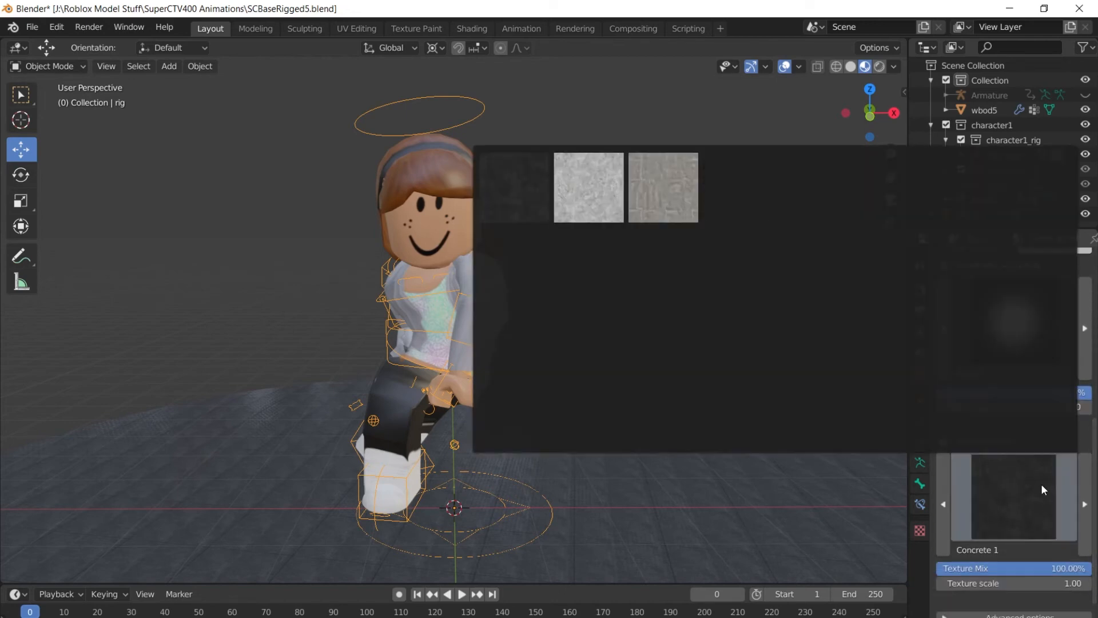
{"action": "left_click", "coordinate": [970, 201]}
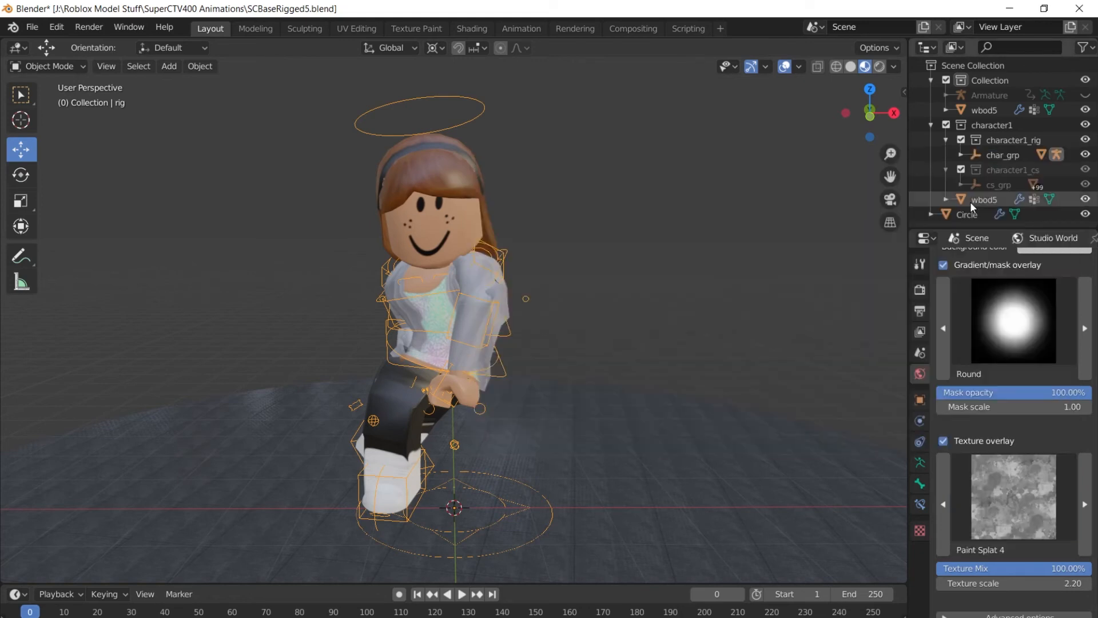
Check the backdrop in Rendered shading, then return to Material Preview.
{"action": "left_click", "coordinate": [879, 69]}
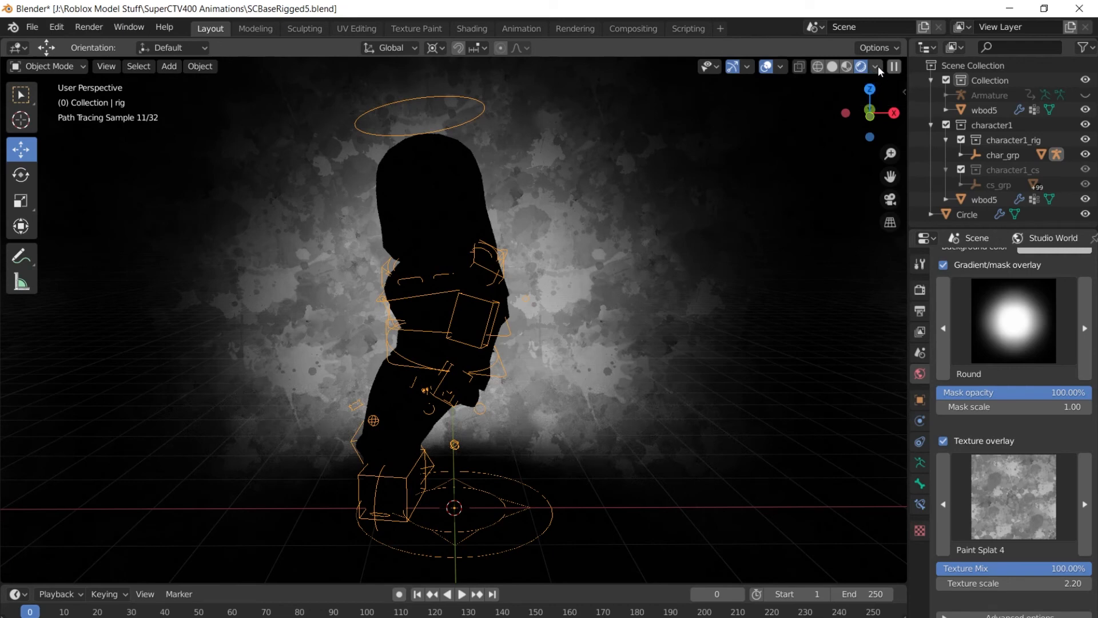
{"action": "left_click", "coordinate": [846, 67]}
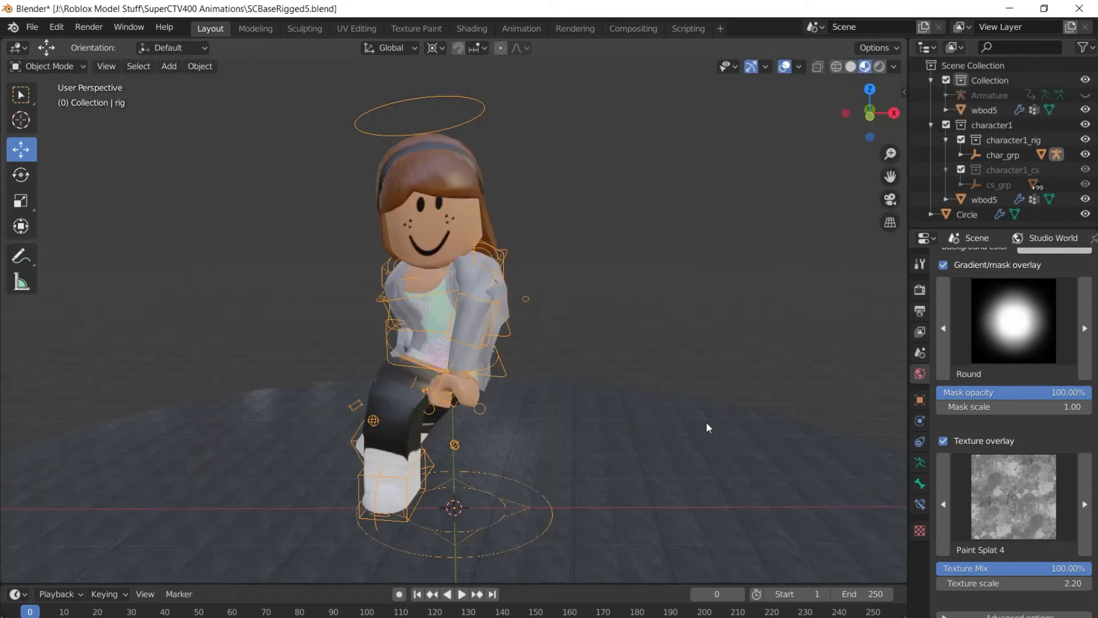
{"action": "scroll", "coordinate": [1059, 294], "scroll_direction": "up", "scroll_amount": 8}
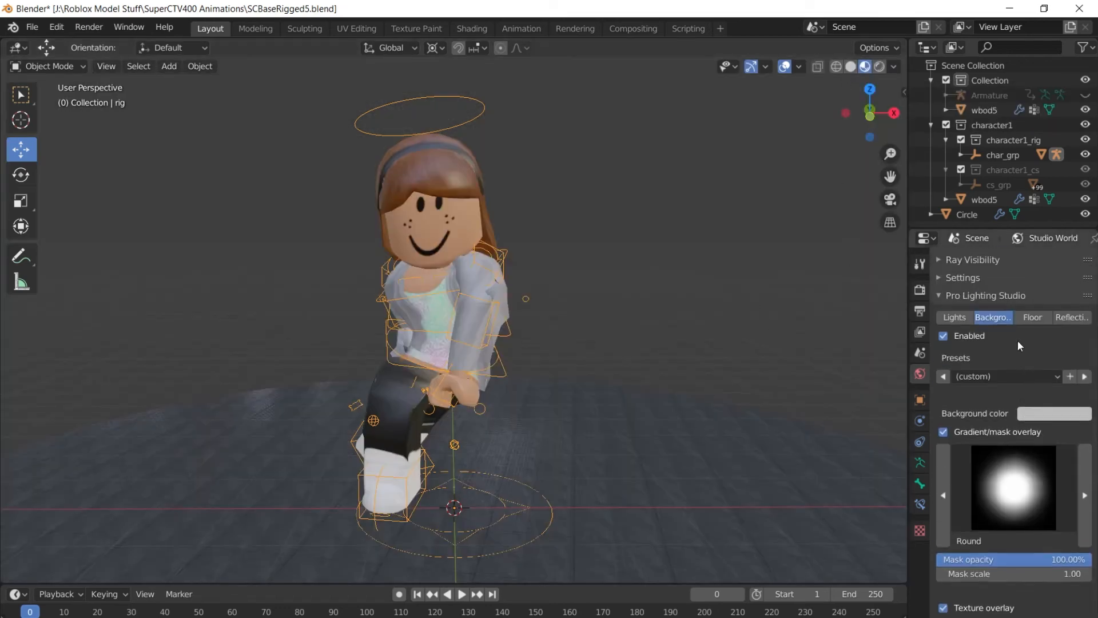
{"action": "left_click", "coordinate": [959, 414]}
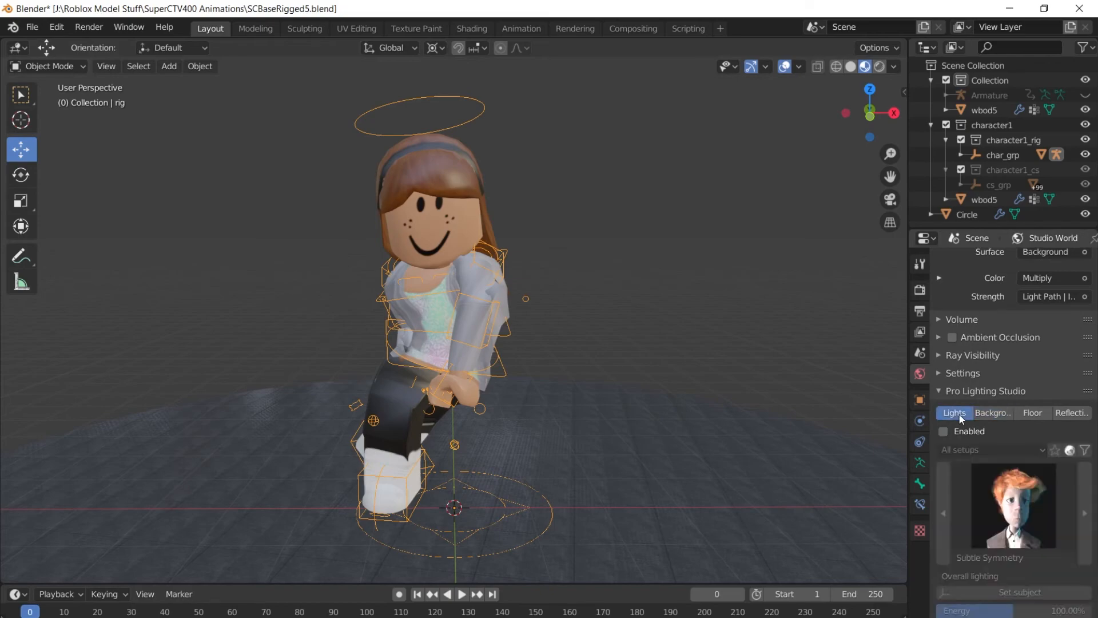
Enable the studio lights with the Deep Shadow preset and view them in Rendered shading.
{"action": "left_click", "coordinate": [944, 431]}
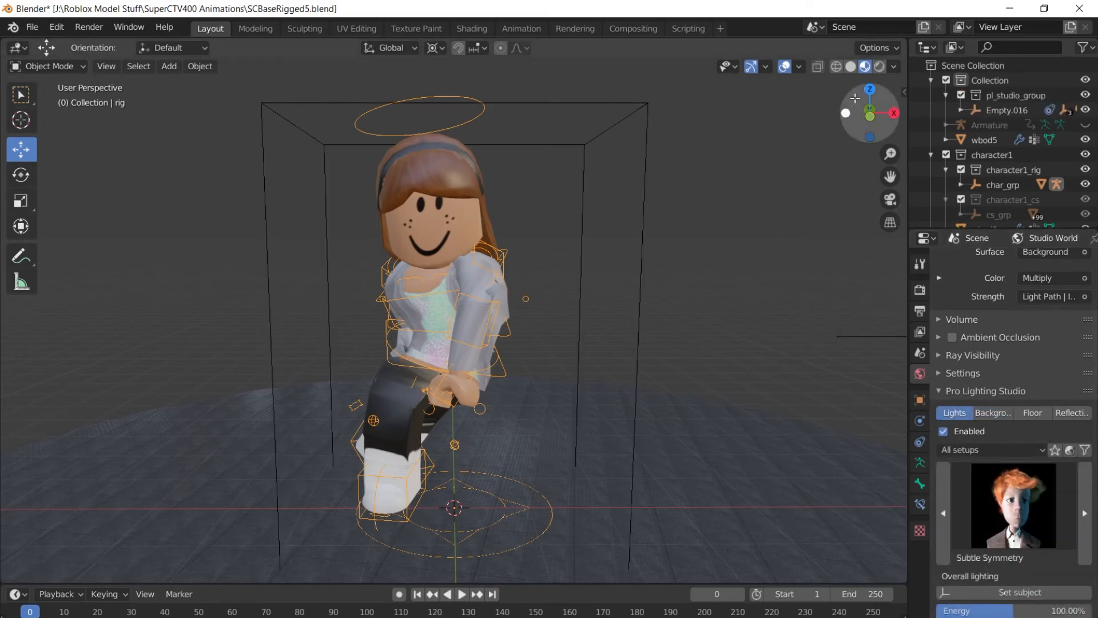
{"action": "left_click", "coordinate": [881, 68]}
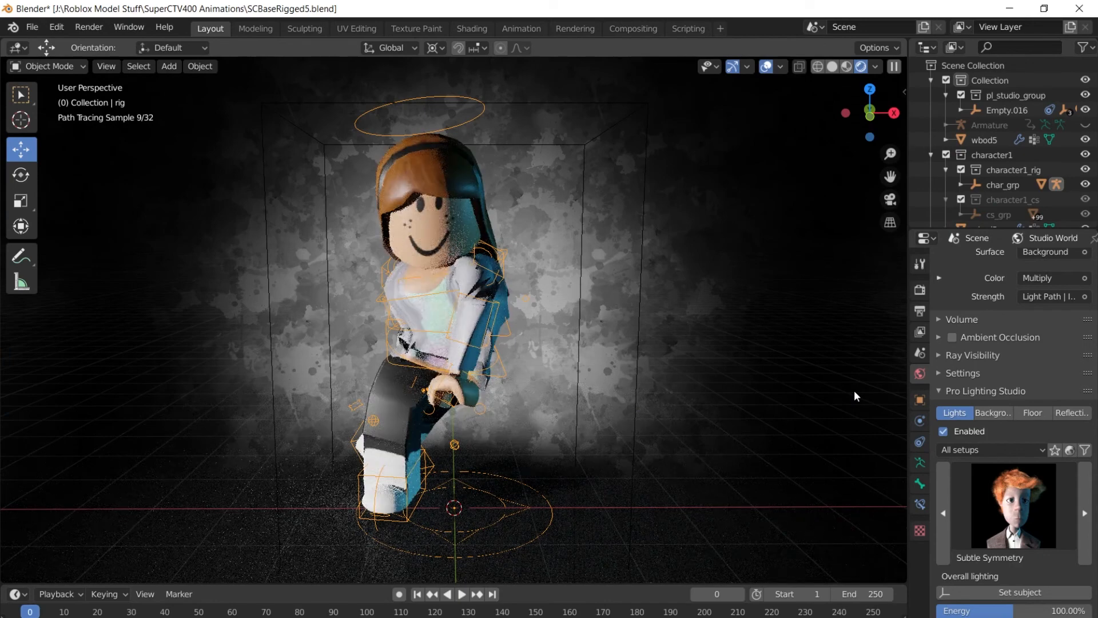
{"action": "left_click", "coordinate": [1086, 531]}
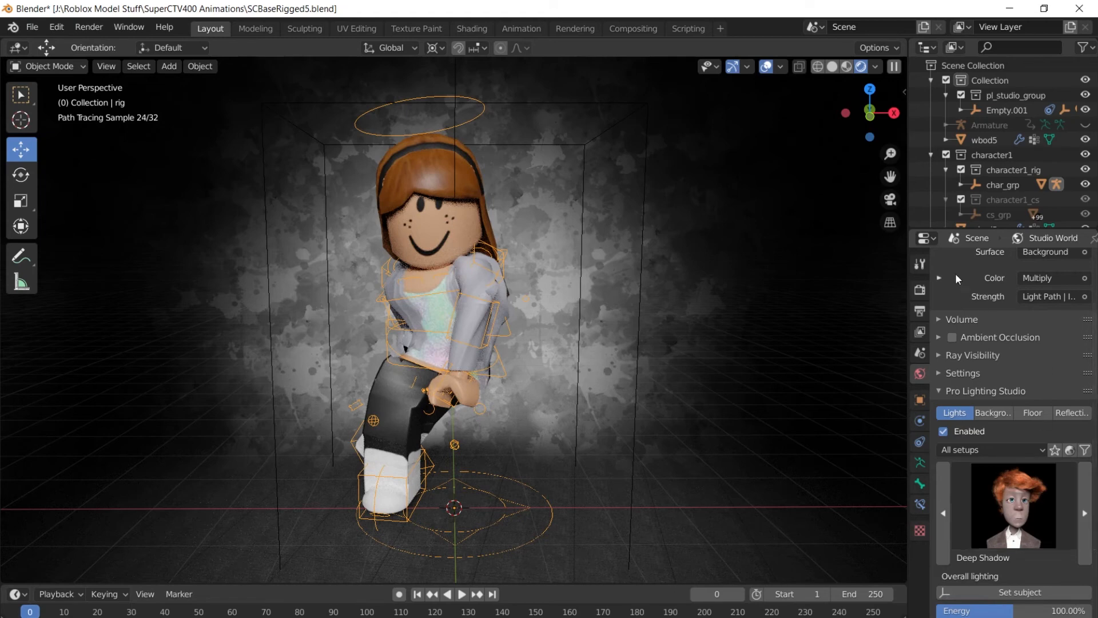
Go to the Render properties and bring up the render engine list.
{"action": "left_click", "coordinate": [919, 265]}
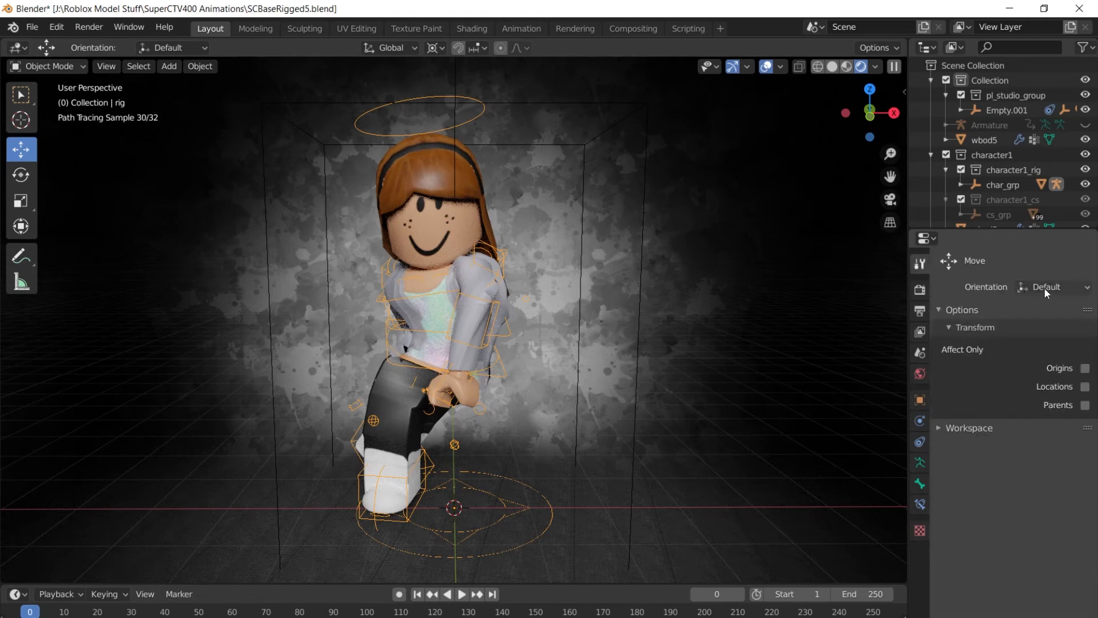
{"action": "left_click", "coordinate": [919, 295]}
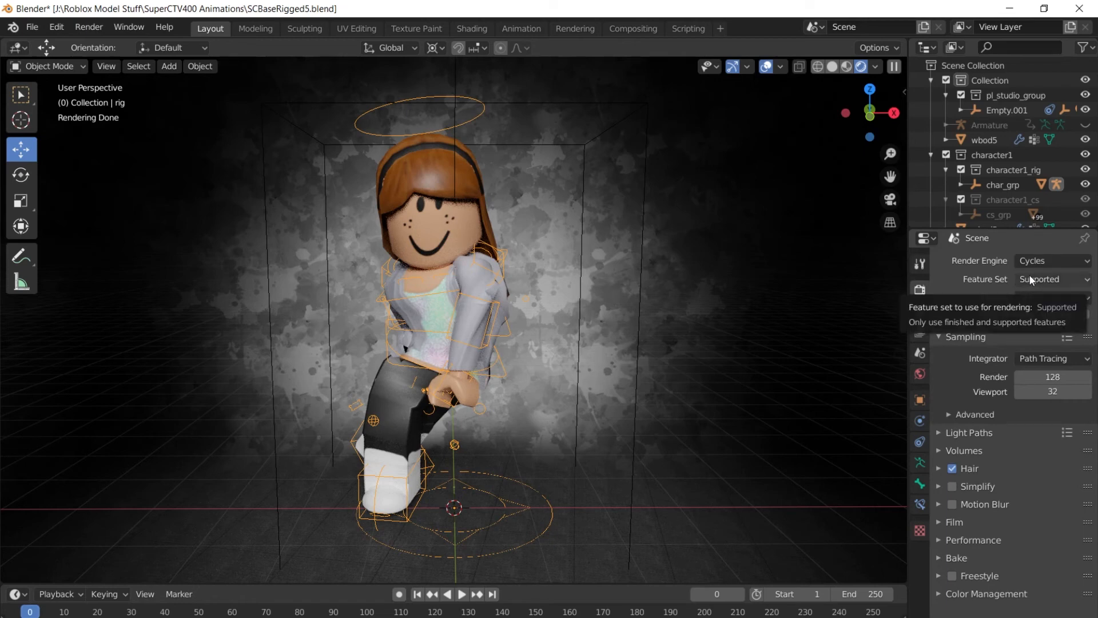
{"action": "left_click", "coordinate": [1064, 260]}
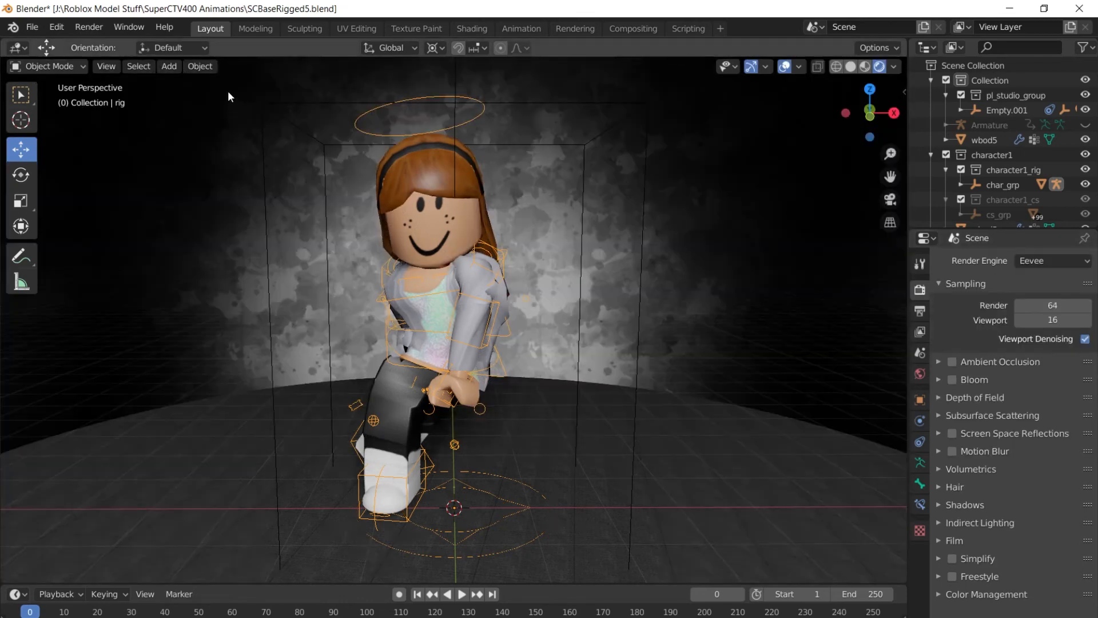
Try Render > Render Image twice, see it fail with 'No camera found', and close the log.
{"action": "left_click", "coordinate": [90, 27]}
{"action": "left_click", "coordinate": [97, 40]}
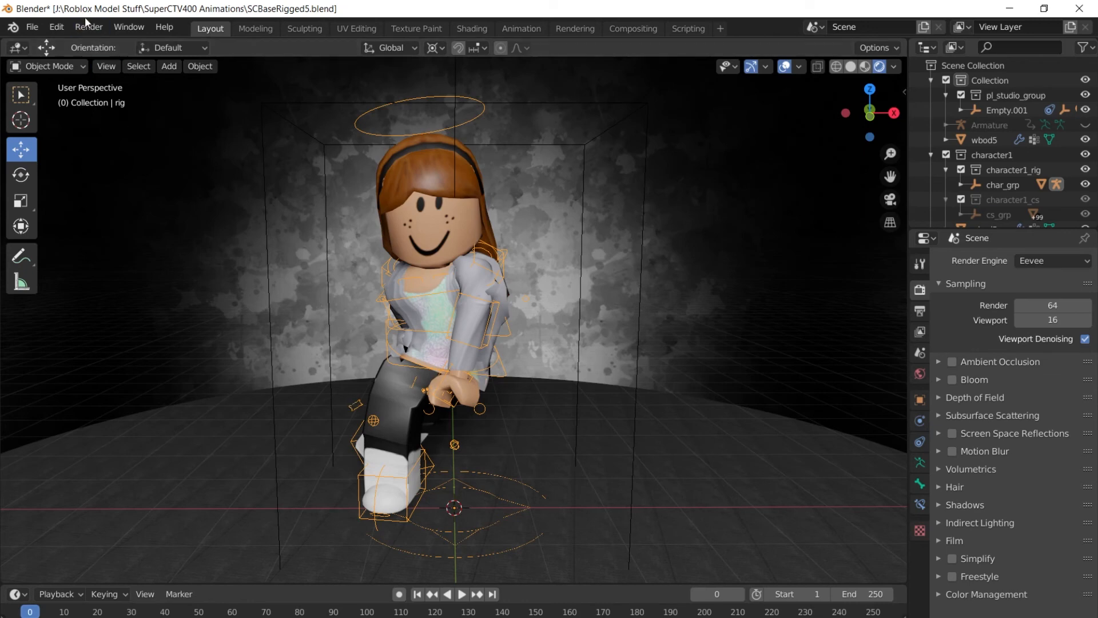
{"action": "left_click", "coordinate": [89, 27]}
{"action": "left_click", "coordinate": [100, 40]}
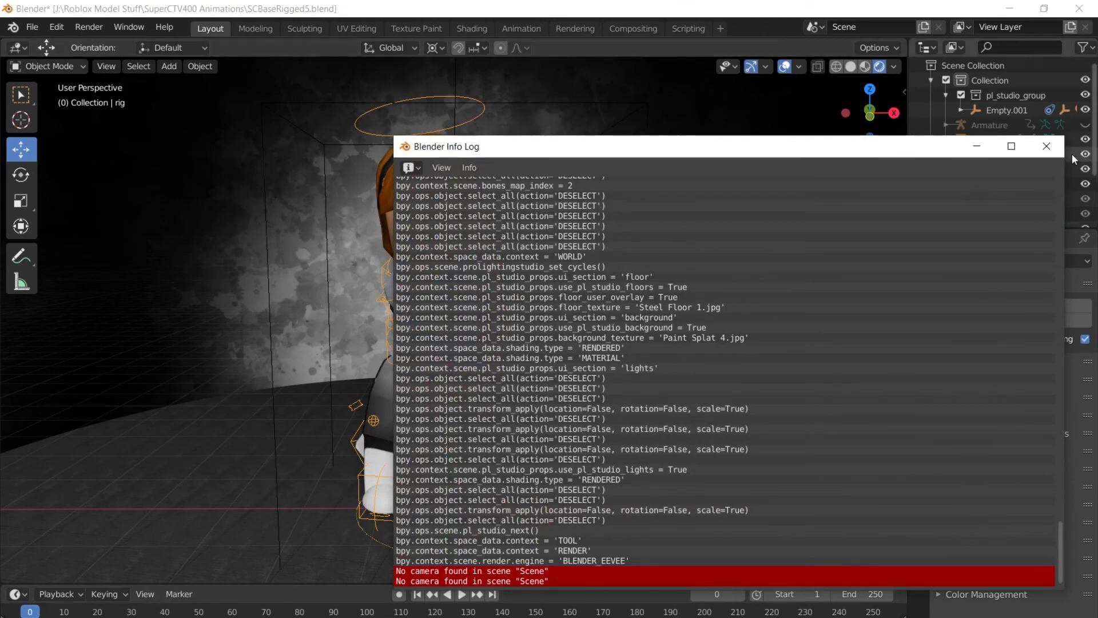
{"action": "left_click", "coordinate": [1047, 147]}
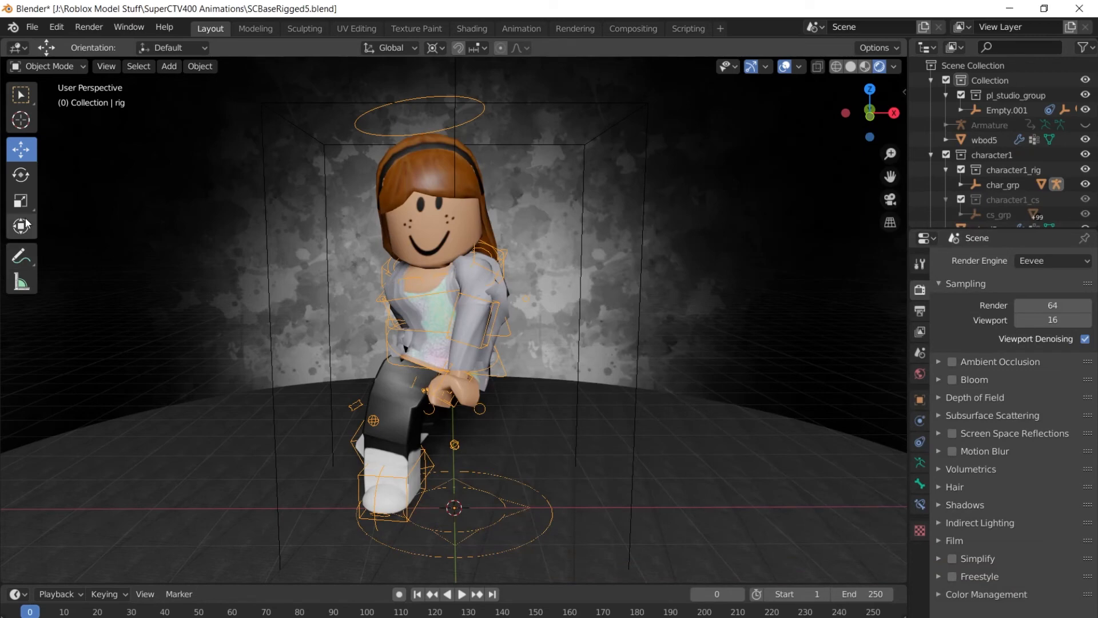
Delete an accidentally added Speaker object through the outliner.
{"action": "left_click", "coordinate": [210, 476]}
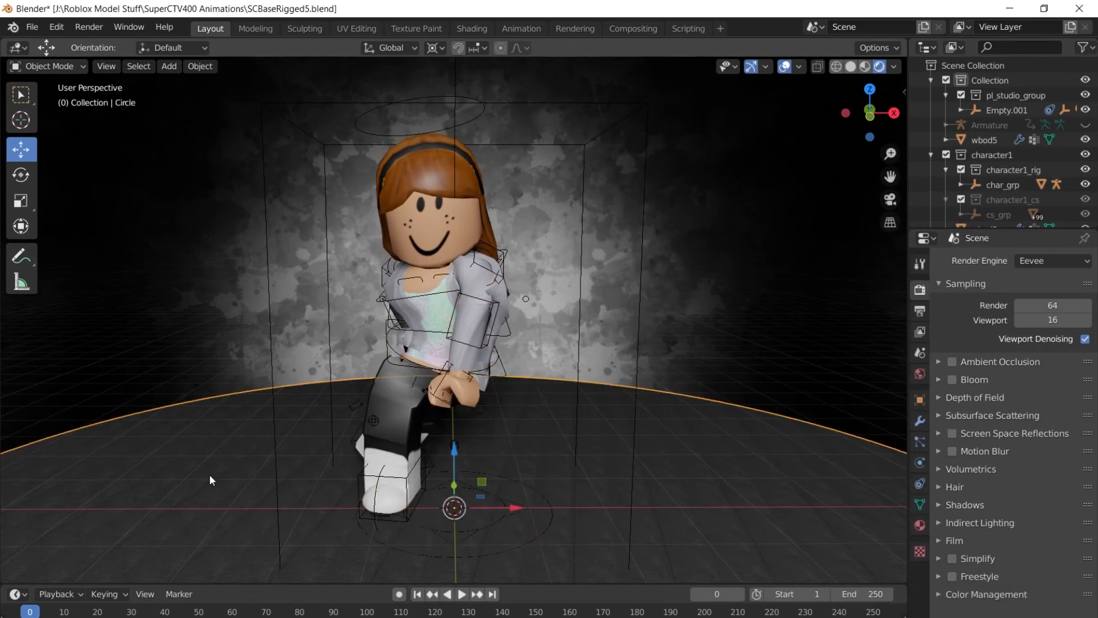
{"action": "key", "text": "shift+a"}
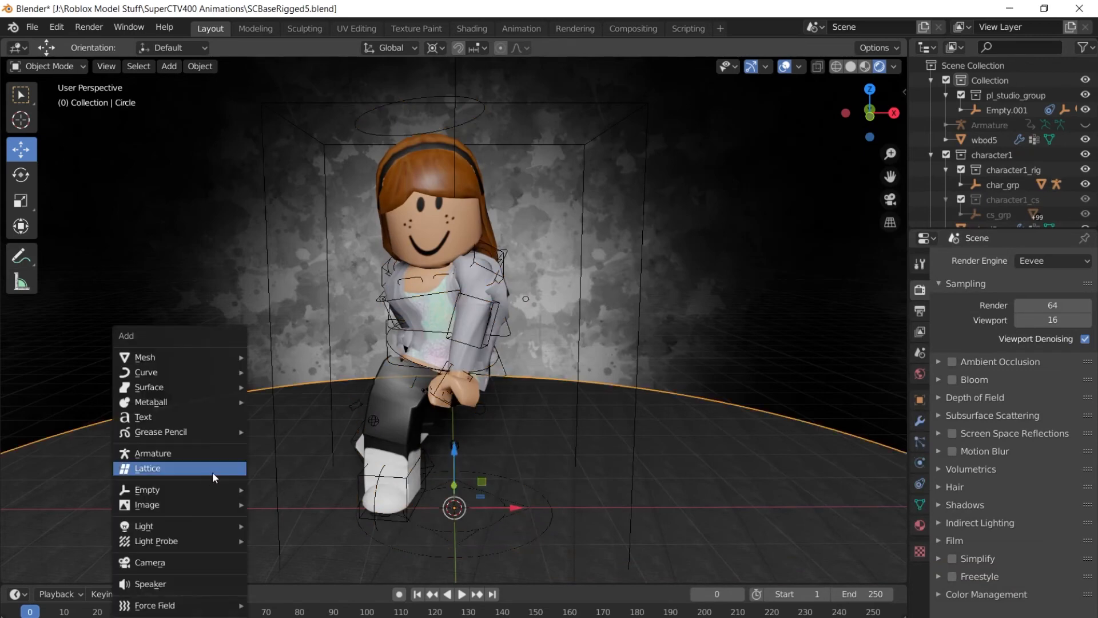
{"action": "left_click", "coordinate": [202, 581]}
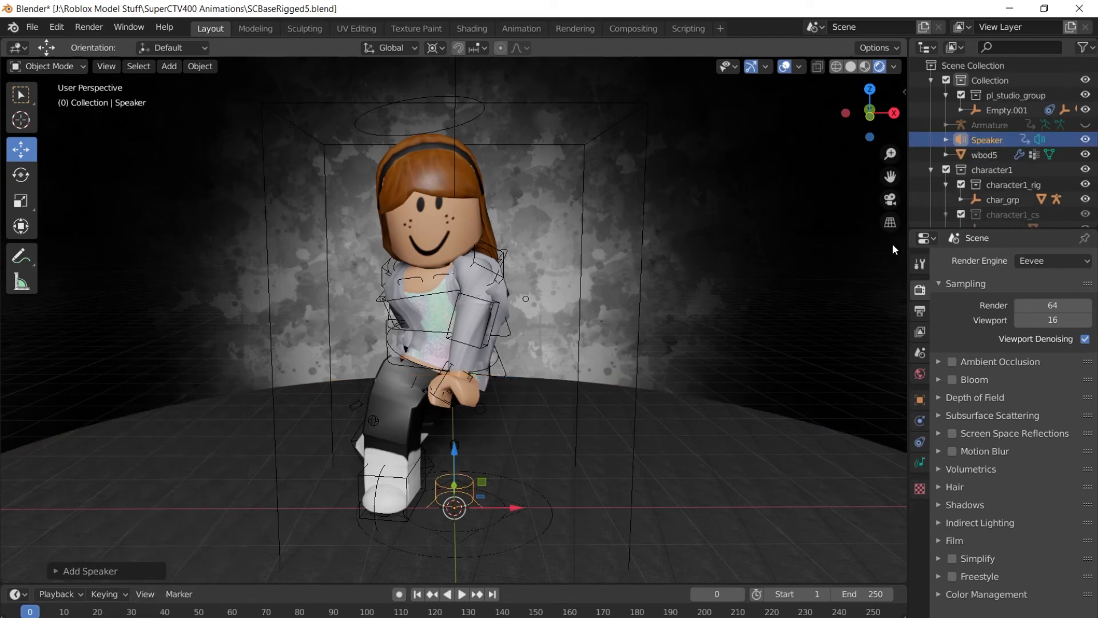
{"action": "right_click", "coordinate": [995, 143]}
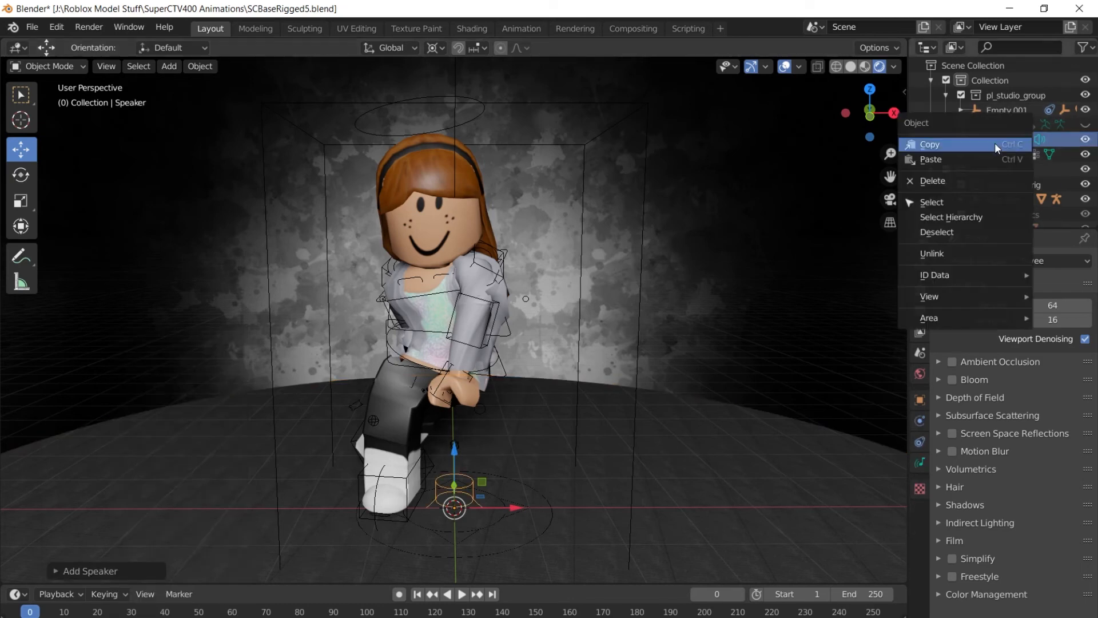
{"action": "left_click", "coordinate": [956, 179]}
{"action": "left_click", "coordinate": [207, 415]}
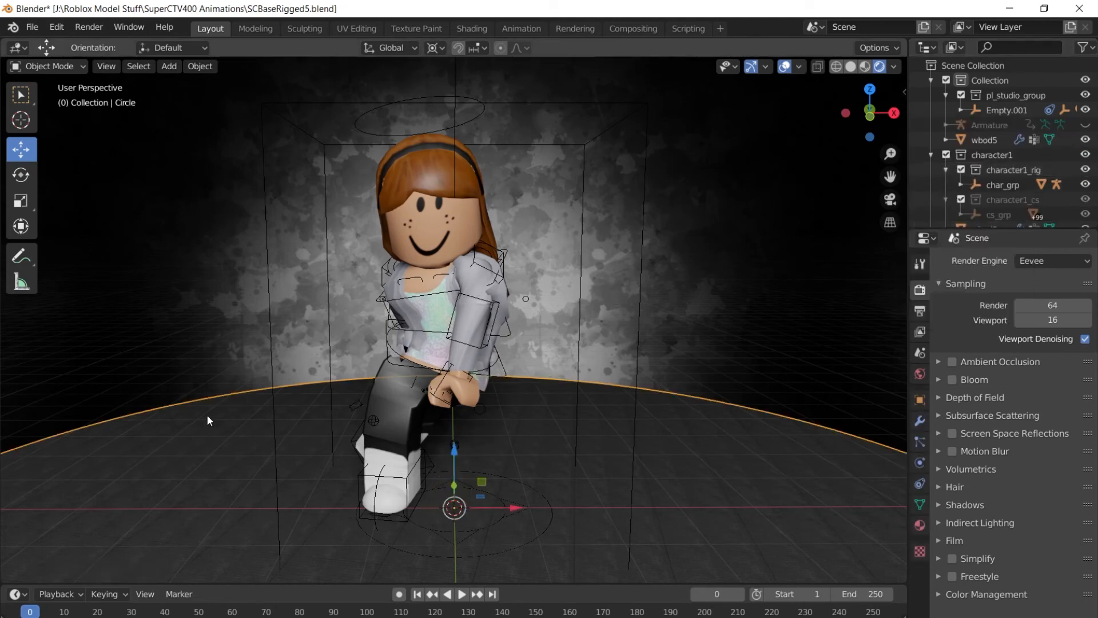
Add a Camera with Shift+A and toggle Numpad 0 to look through it.
{"action": "key", "text": "shift+a"}
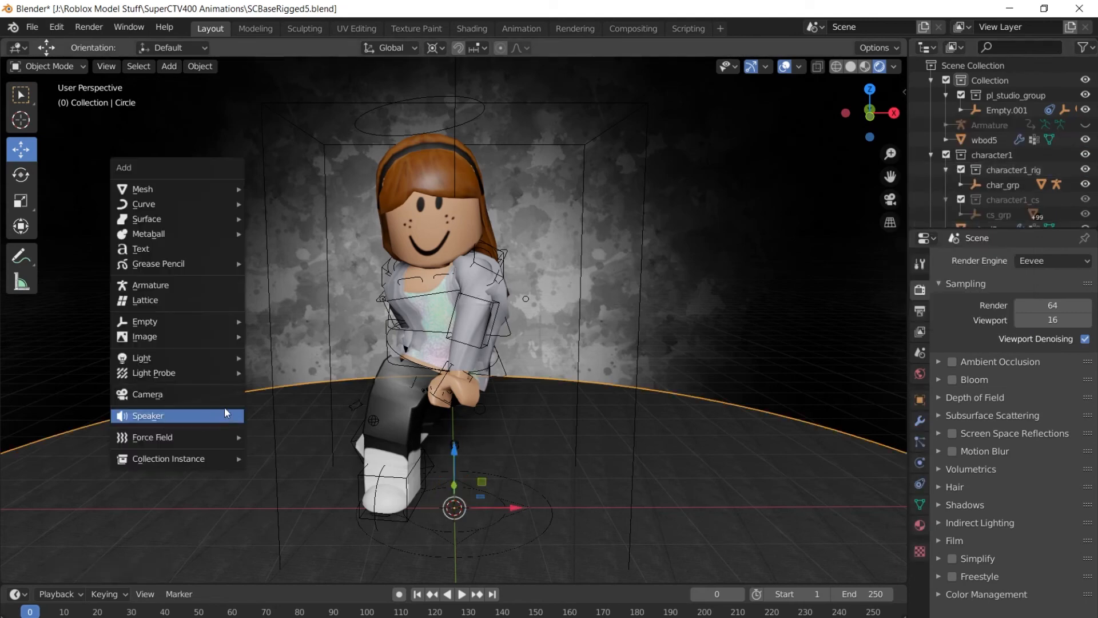
{"action": "left_click", "coordinate": [171, 396]}
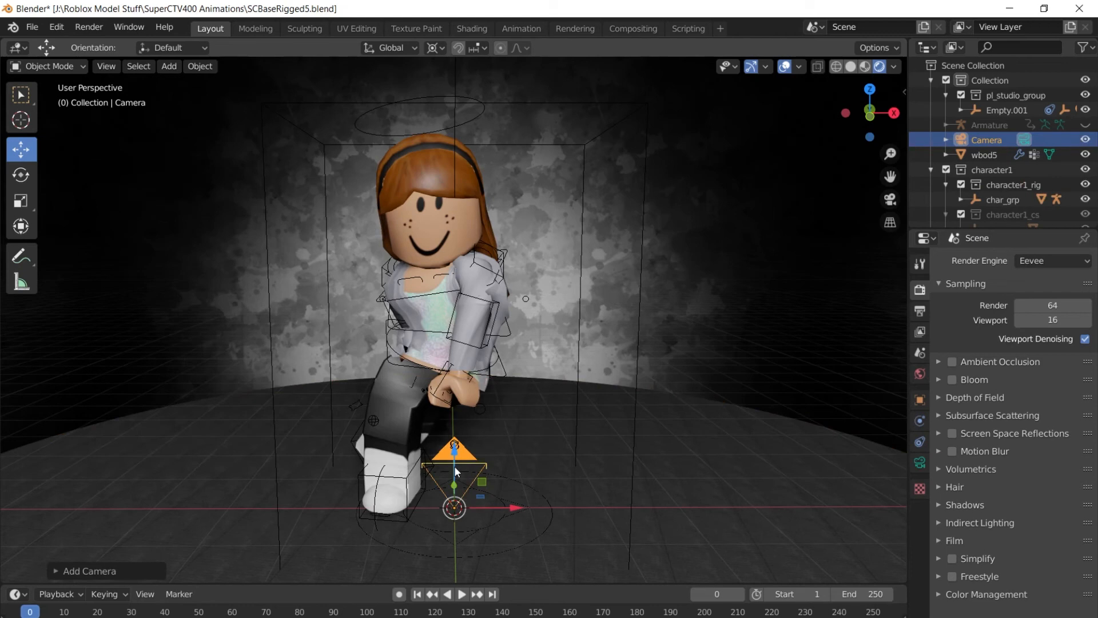
{"action": "key", "text": "KP_0"}
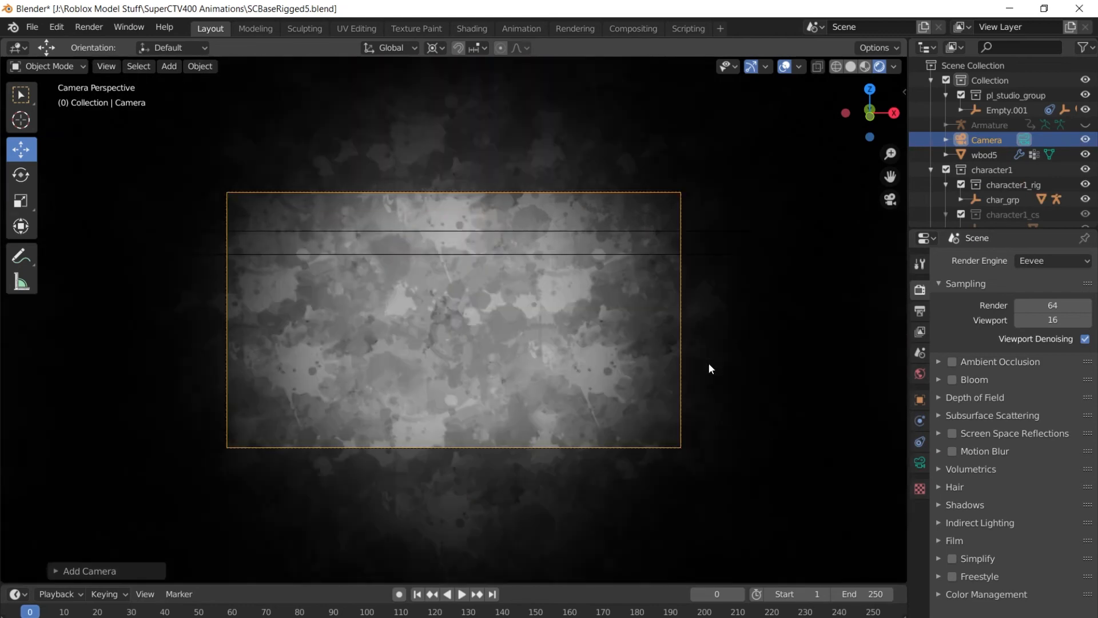
{"action": "key", "text": "KP_0"}
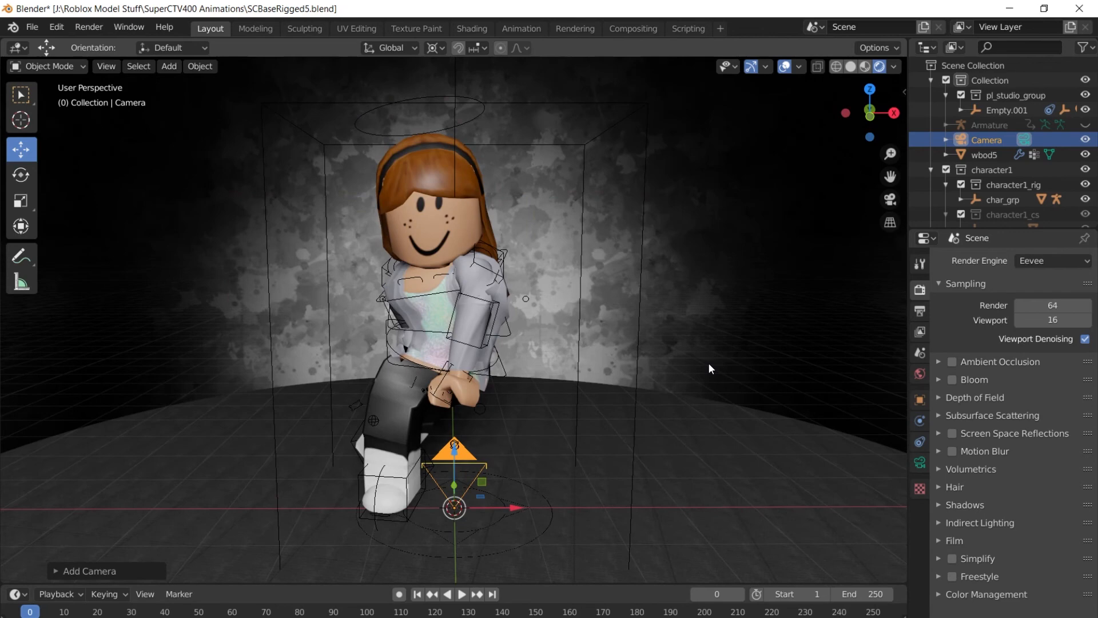
{"action": "key", "text": "KP_0"}
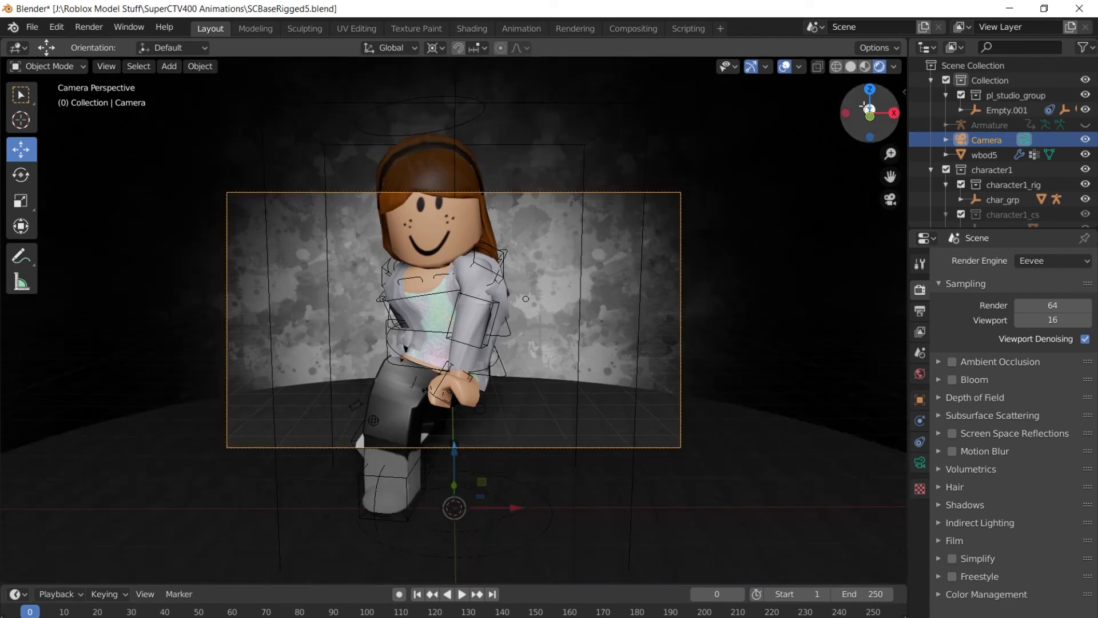
Move the camera along Y and raise it on Z, then check the framing through it.
{"action": "left_click_drag", "start_coordinate": [852, 114], "coordinate": [905, 118]}
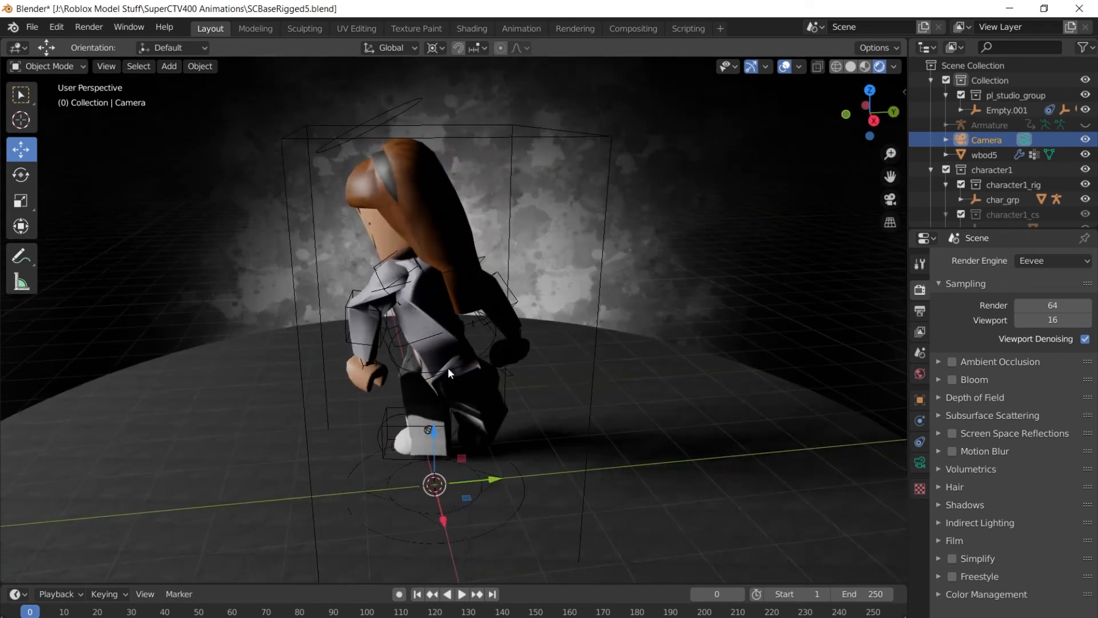
{"action": "scroll", "coordinate": [462, 378], "scroll_direction": "down", "scroll_amount": 4}
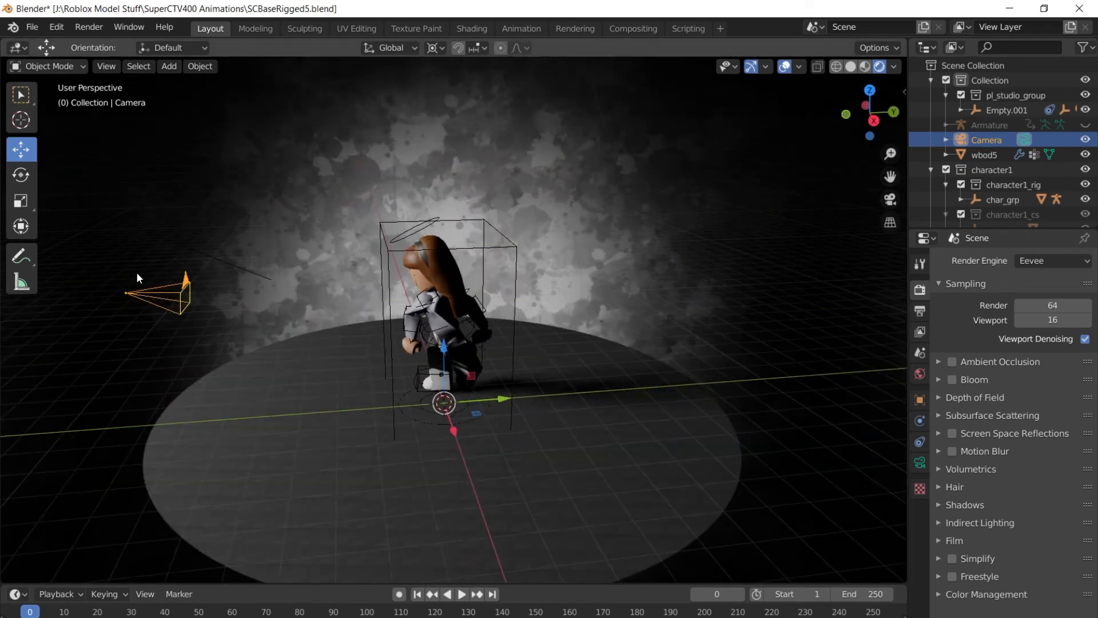
{"action": "left_click_drag", "start_coordinate": [496, 402], "coordinate": [404, 409]}
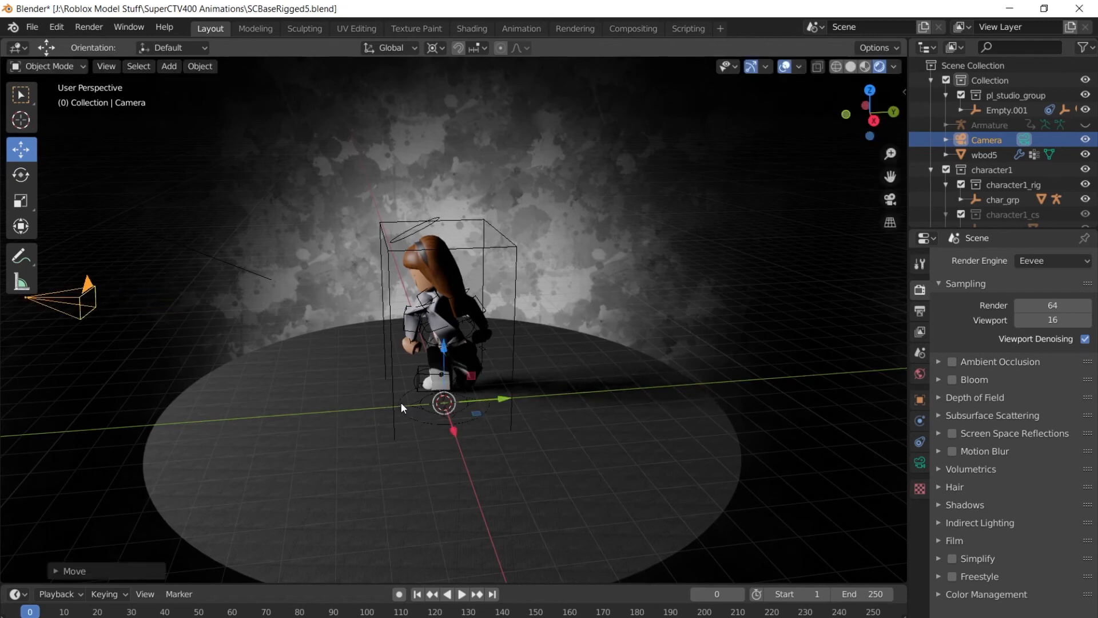
{"action": "left_click_drag", "start_coordinate": [447, 372], "coordinate": [446, 340]}
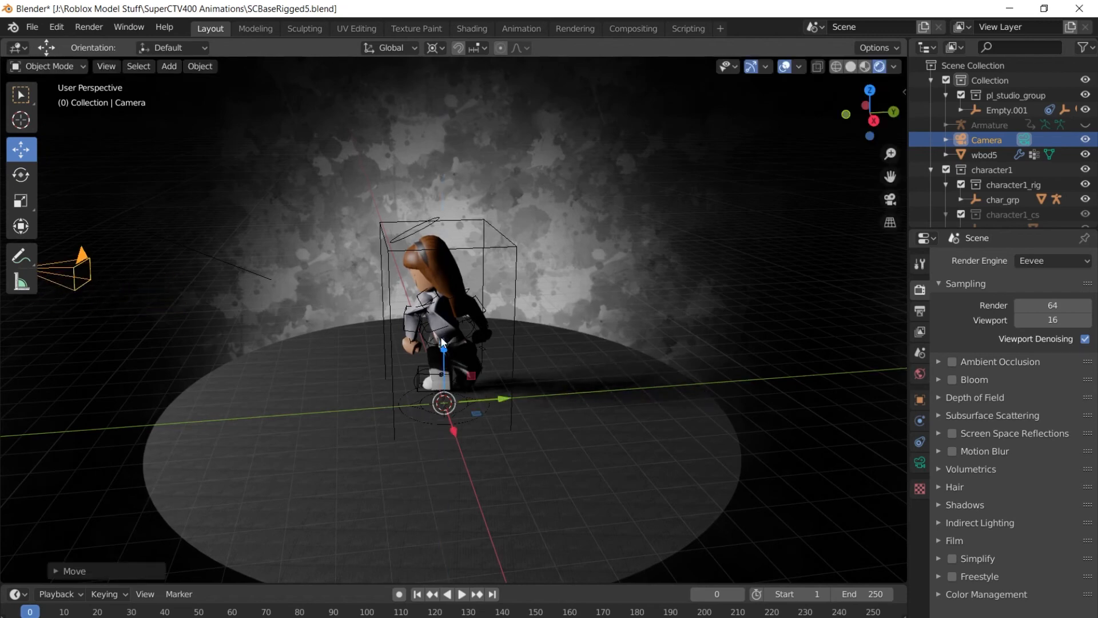
{"action": "key", "text": "KP_0"}
{"action": "key", "text": "KP_0"}
Refine the camera's Y and Z position with repeated camera-view checks until the character is centred.
{"action": "left_click_drag", "start_coordinate": [487, 389], "coordinate": [338, 405]}
{"action": "left_click_drag", "start_coordinate": [446, 346], "coordinate": [444, 359]}
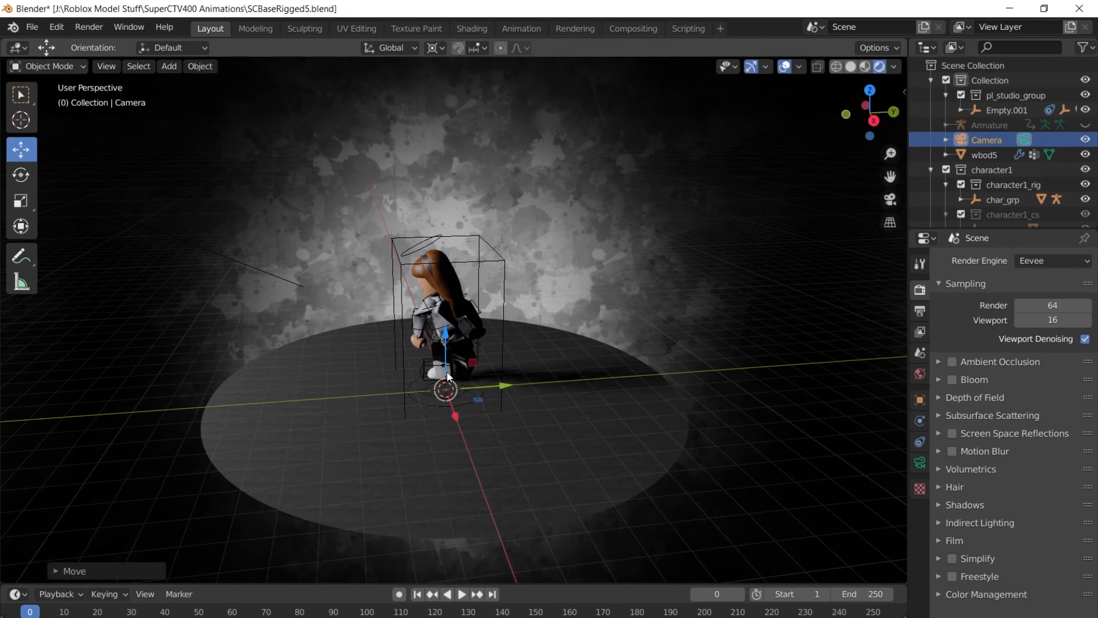
{"action": "key", "text": "KP_0"}
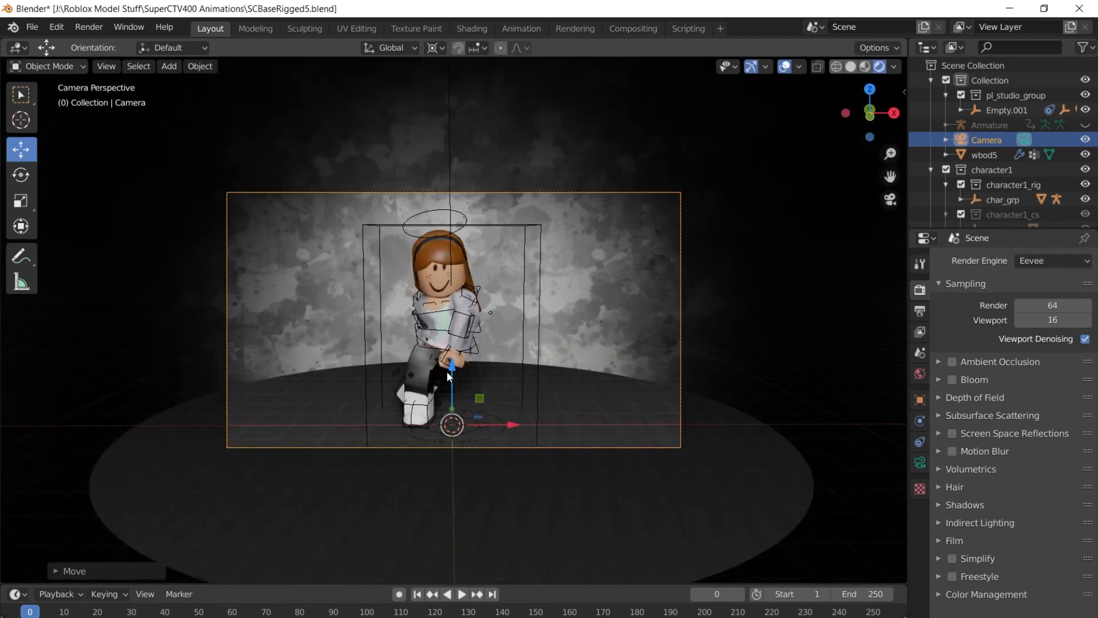
{"action": "key", "text": "KP_0"}
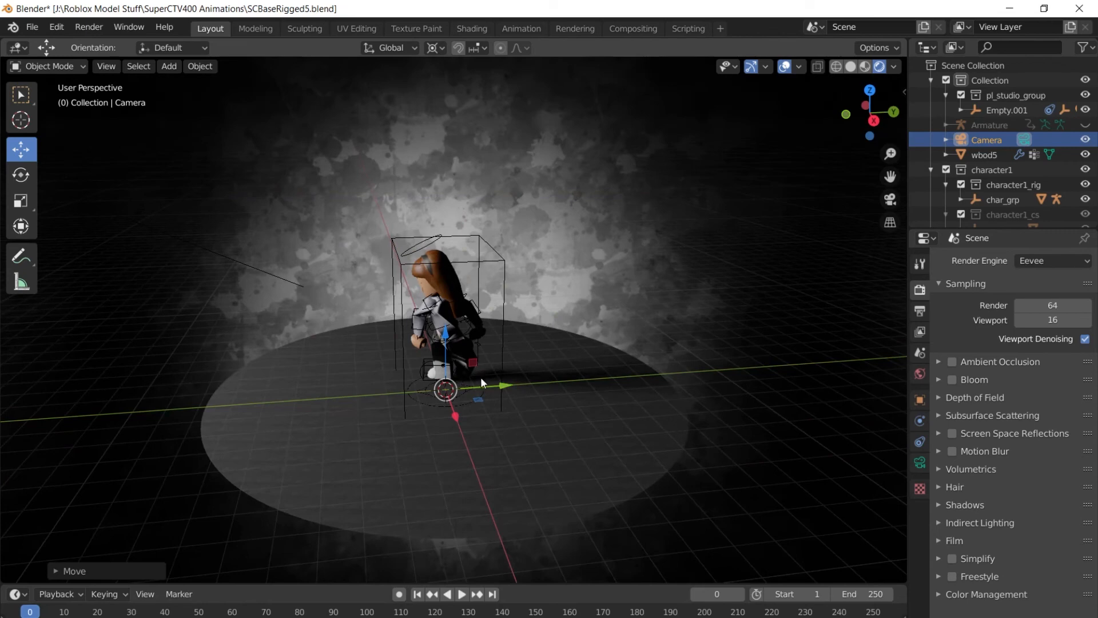
{"action": "left_click_drag", "start_coordinate": [485, 386], "coordinate": [493, 387]}
{"action": "left_click_drag", "start_coordinate": [446, 342], "coordinate": [447, 349]}
{"action": "key", "text": "KP_0"}
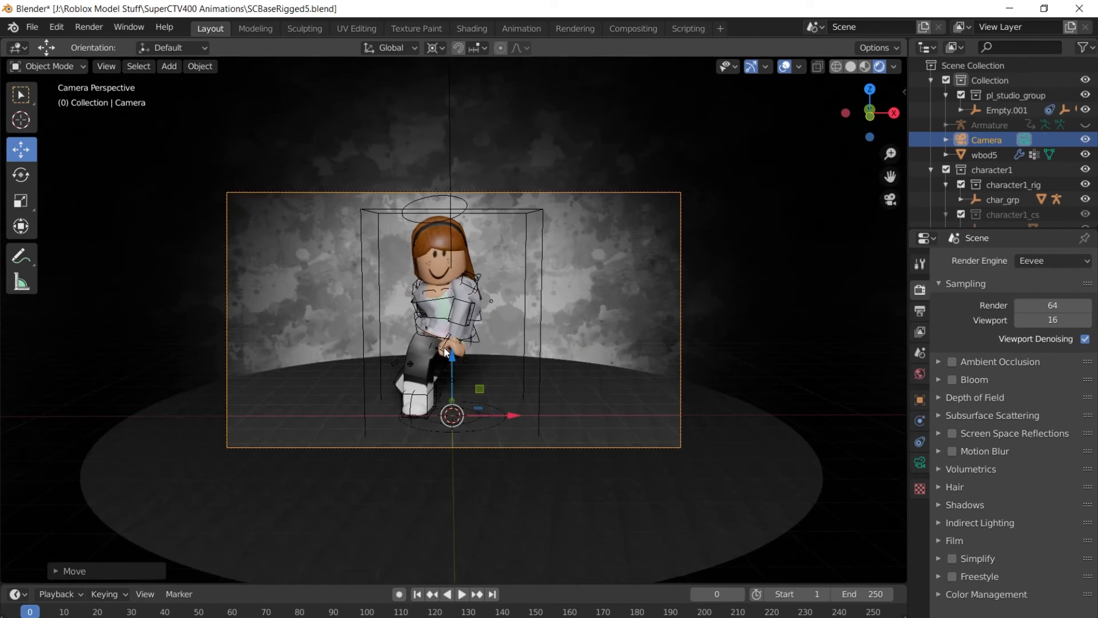
{"action": "key", "text": "KP_0"}
{"action": "key", "text": "KP_0"}
{"action": "left_click", "coordinate": [88, 27]}
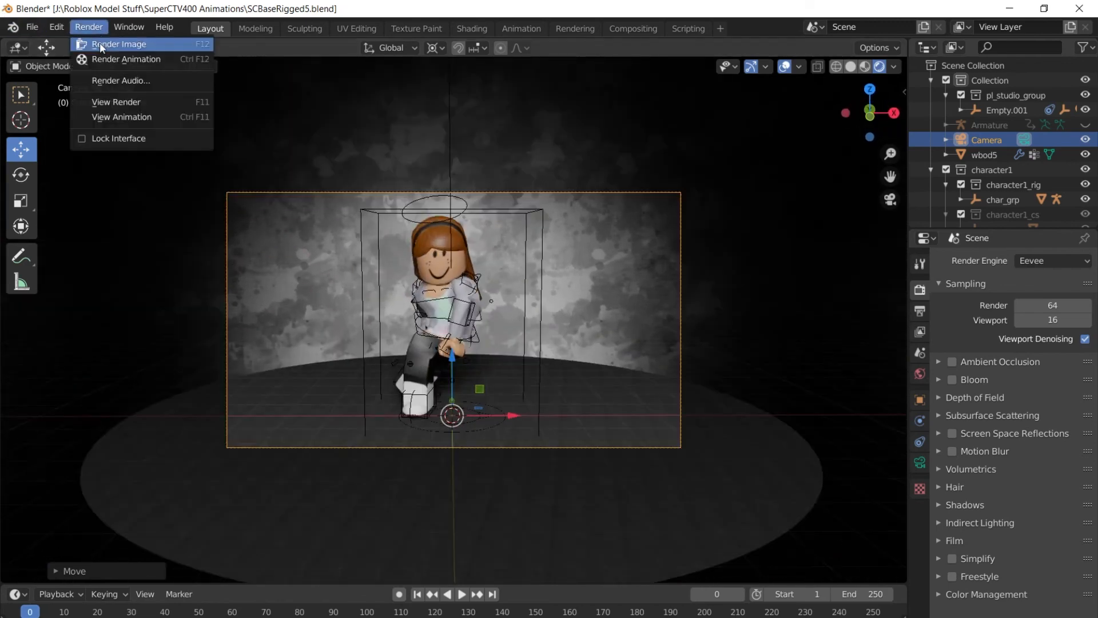
{"action": "left_click", "coordinate": [108, 44]}
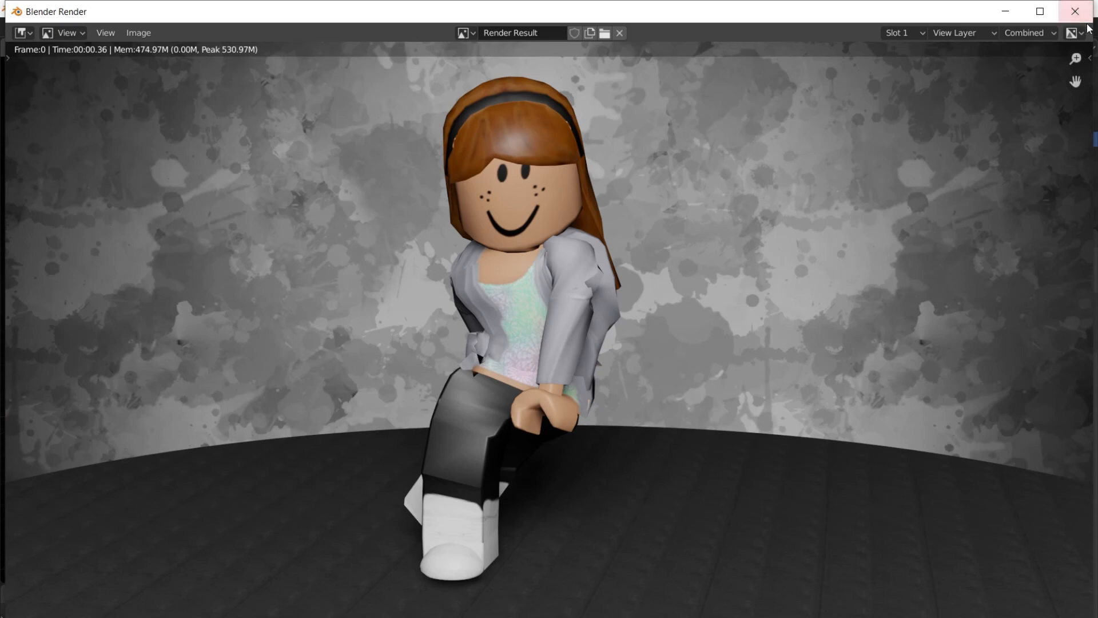
{"action": "left_click", "coordinate": [1076, 12]}
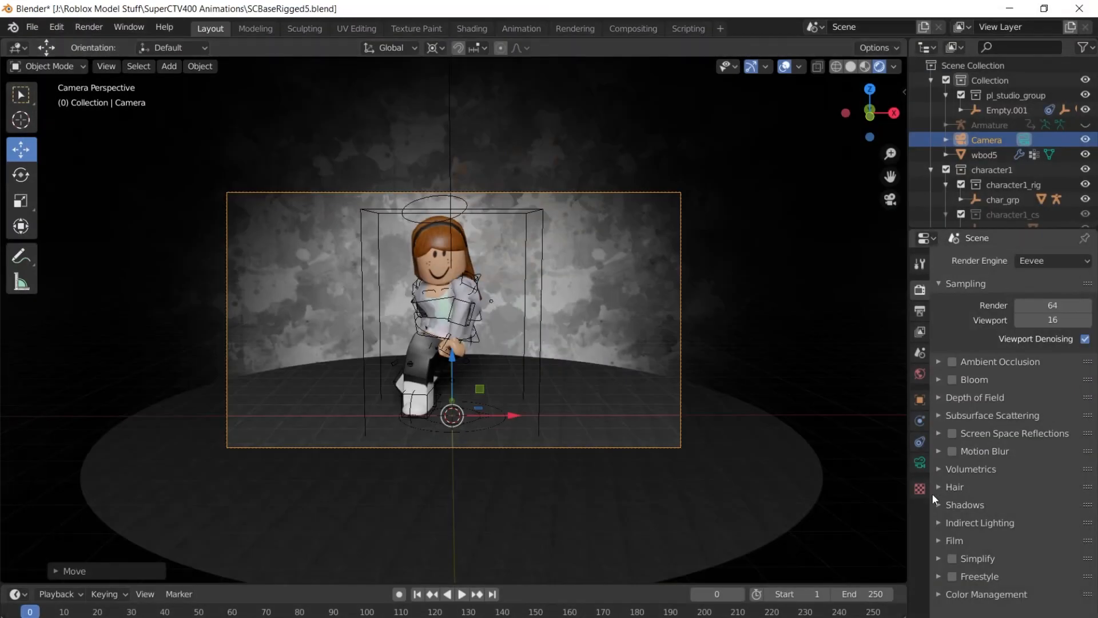
Pick the Shadow Play lighting preset and enable Cycles in World properties.
{"action": "left_click", "coordinate": [919, 374]}
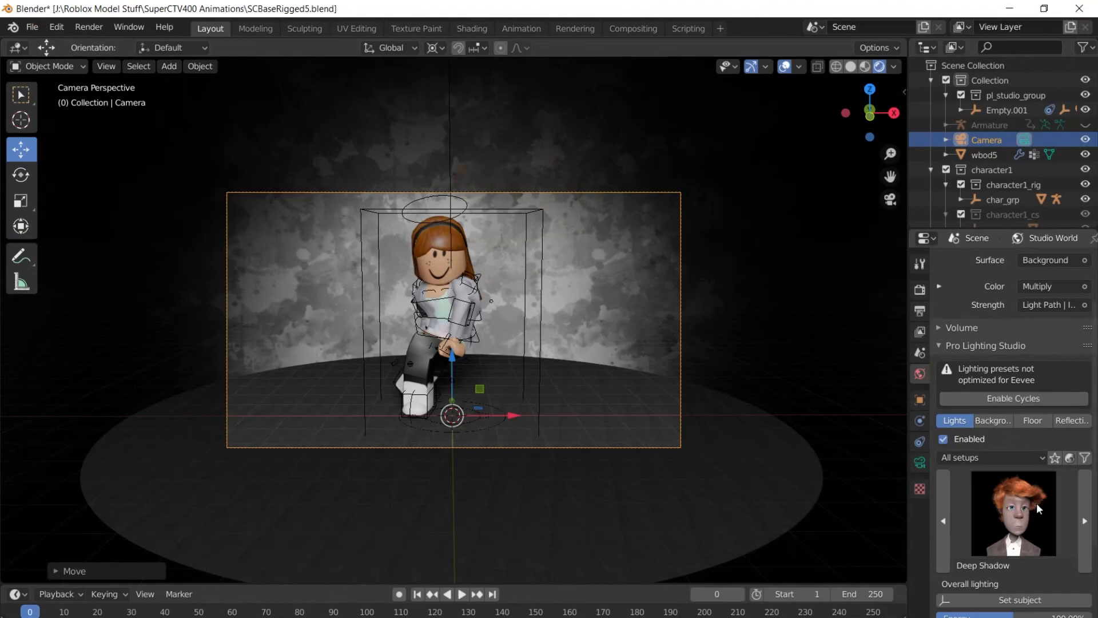
{"action": "left_click", "coordinate": [1083, 520]}
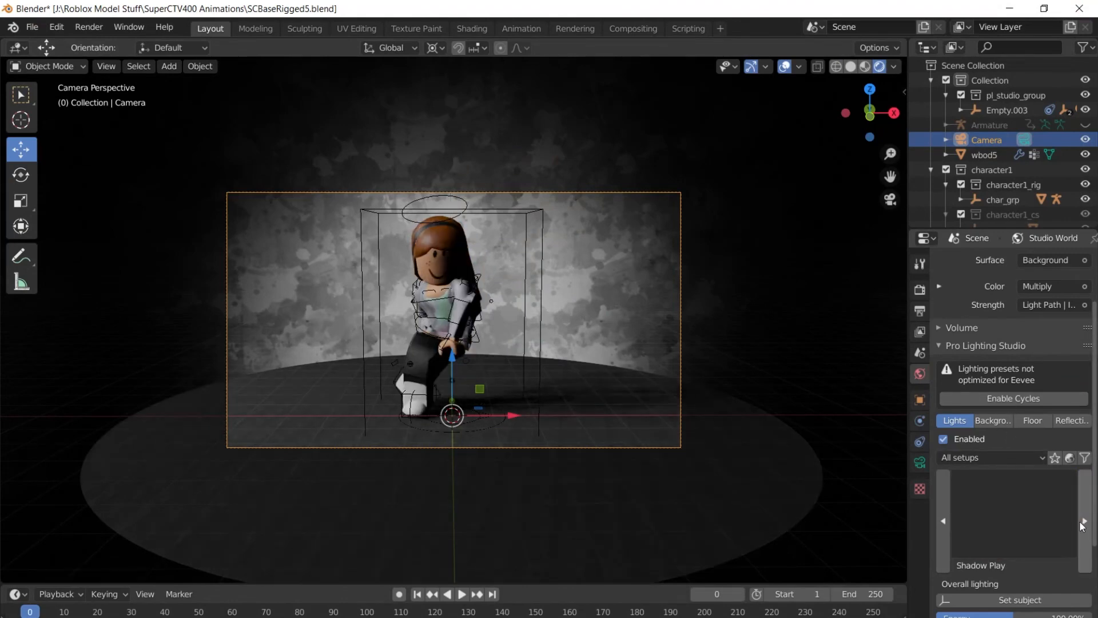
{"action": "left_click", "coordinate": [1017, 398]}
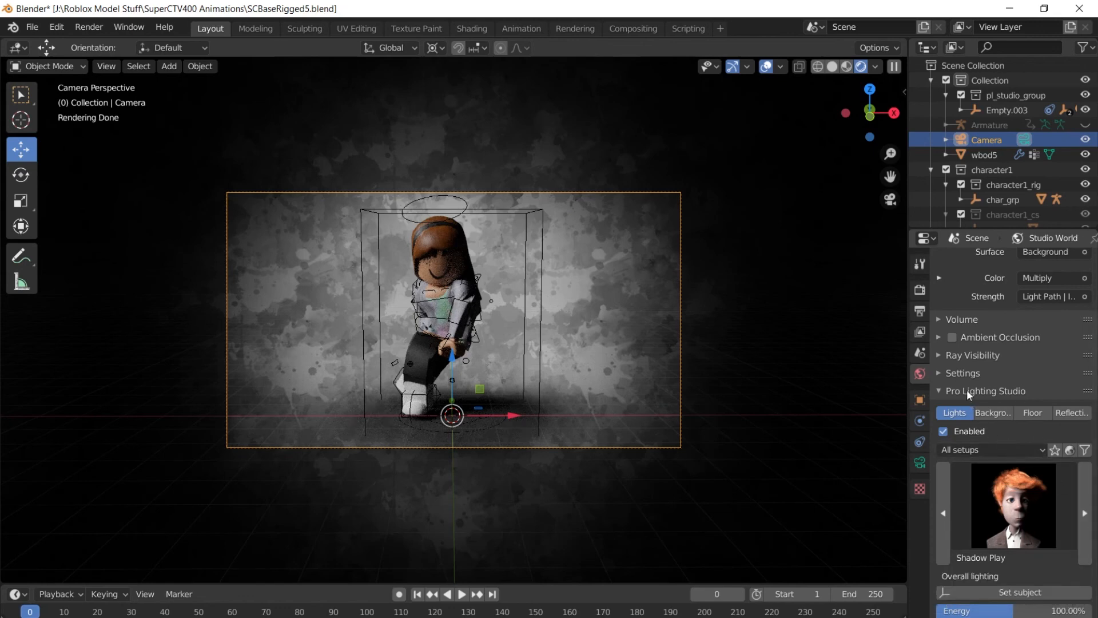
Set the render engine back to Eevee, render a still image and close the result.
{"action": "left_click", "coordinate": [920, 263]}
{"action": "left_click", "coordinate": [919, 292]}
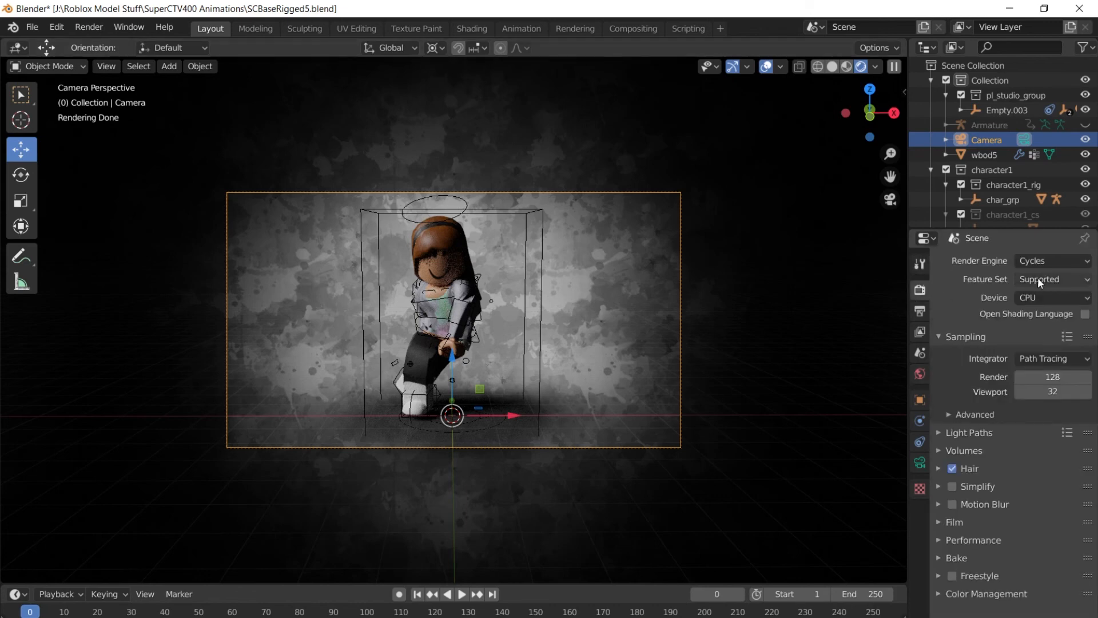
{"action": "left_click", "coordinate": [1055, 260]}
{"action": "left_click", "coordinate": [1045, 277]}
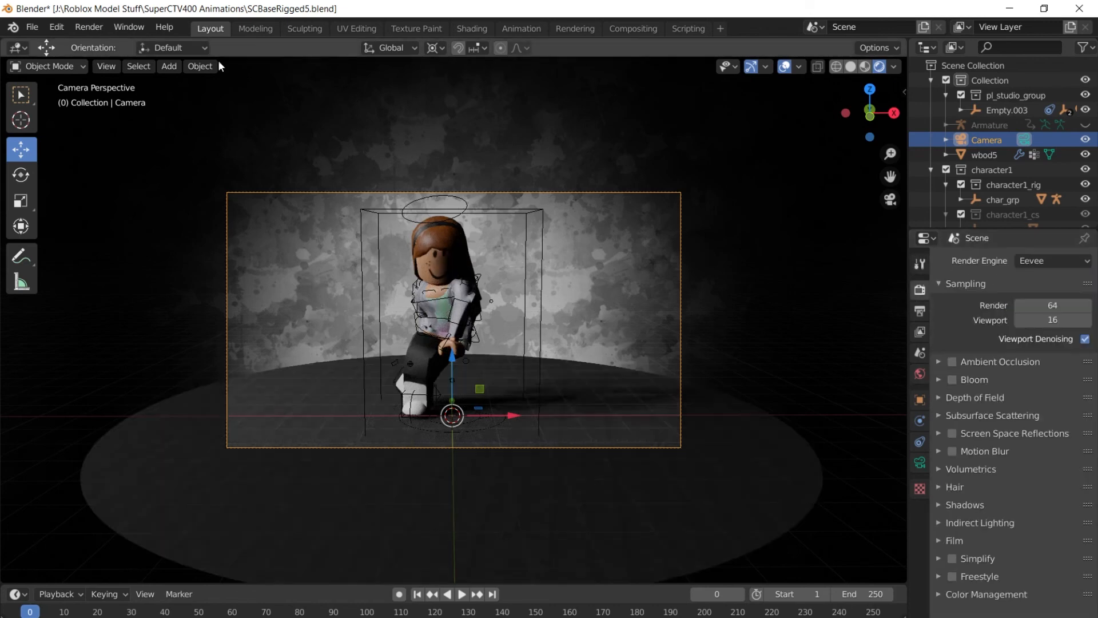
{"action": "left_click", "coordinate": [87, 28]}
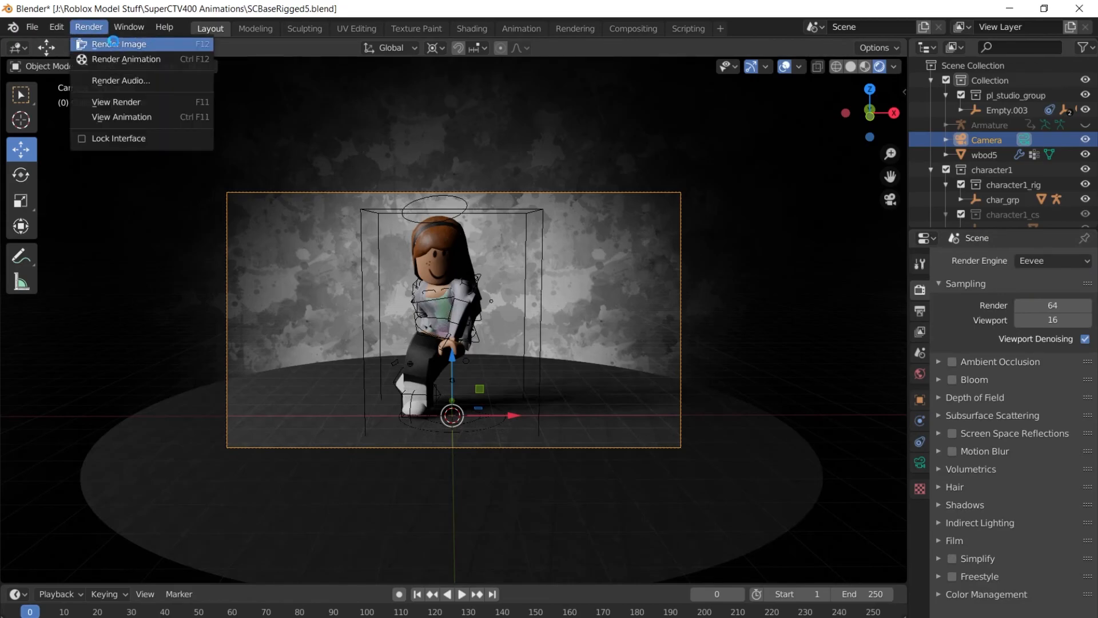
{"action": "left_click", "coordinate": [115, 44]}
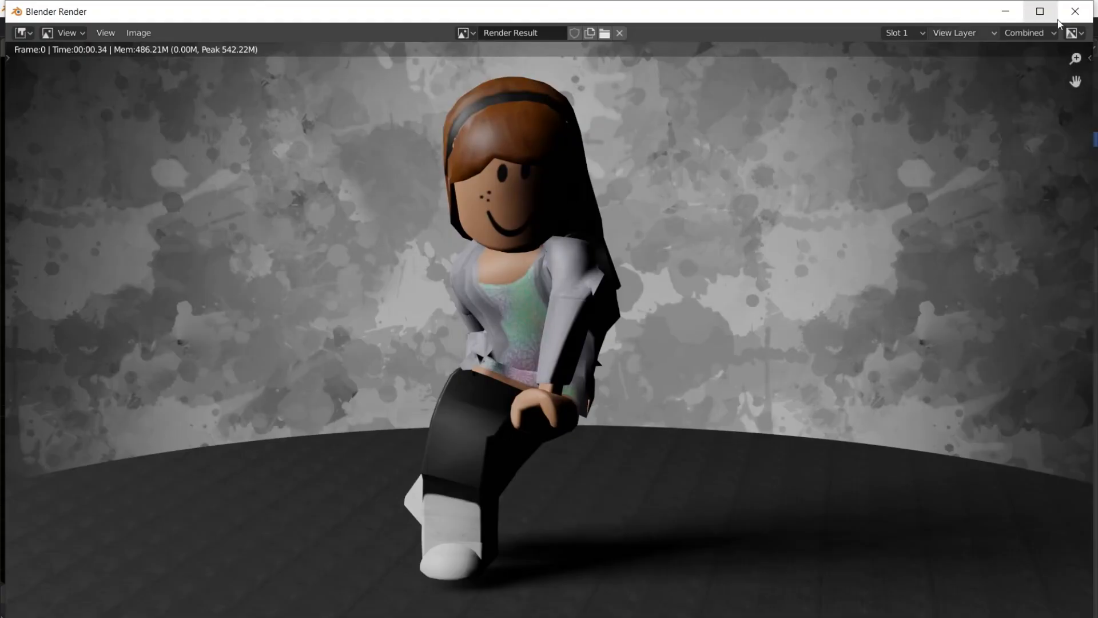
{"action": "left_click", "coordinate": [1076, 12]}
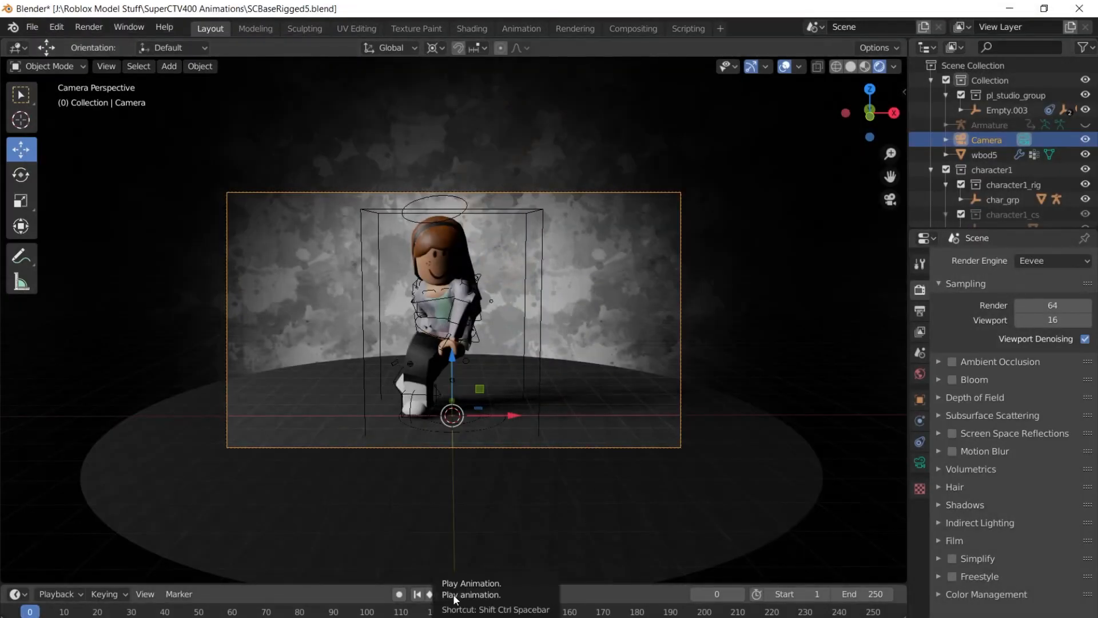
Play the dance through the camera, pausing at frame 77 and scrubbing back to the start.
{"action": "left_click", "coordinate": [463, 596]}
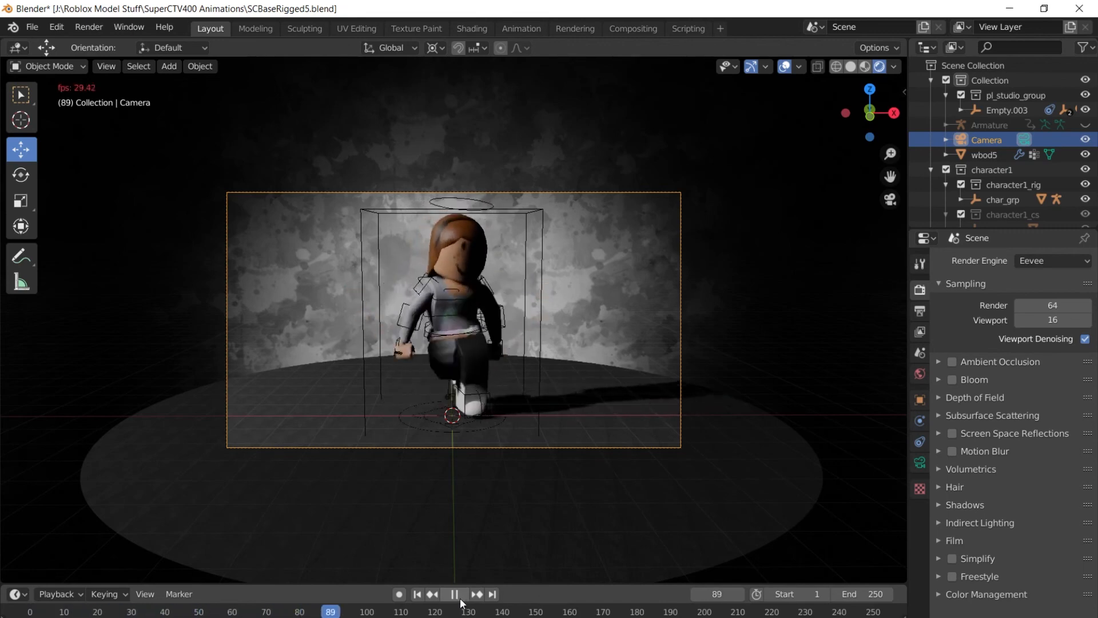
{"action": "key", "text": "Escape"}
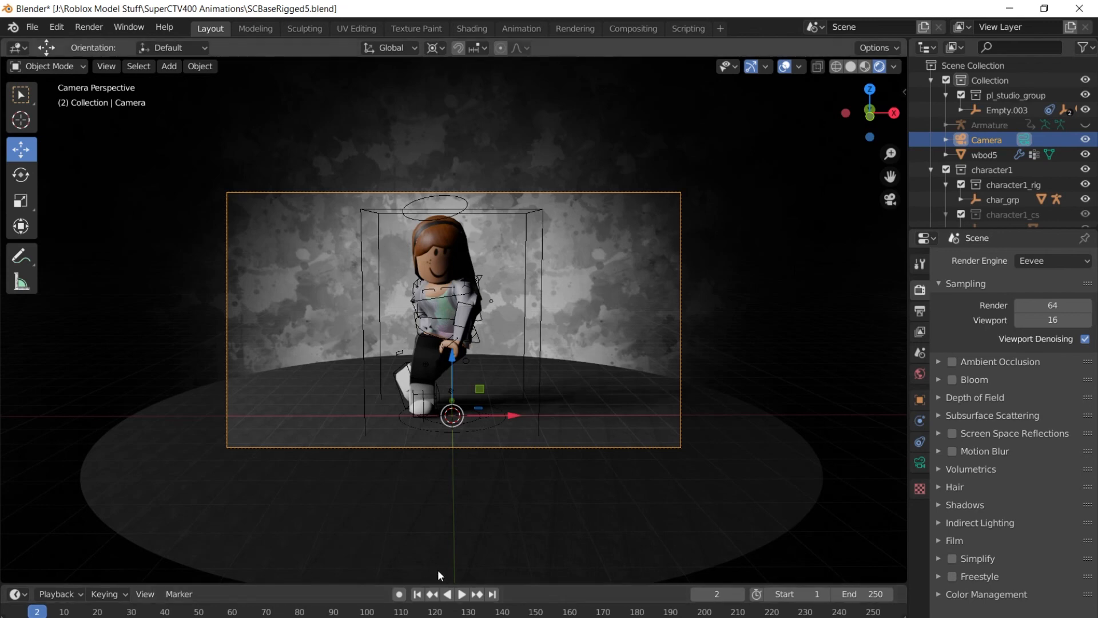
{"action": "left_click", "coordinate": [21, 614]}
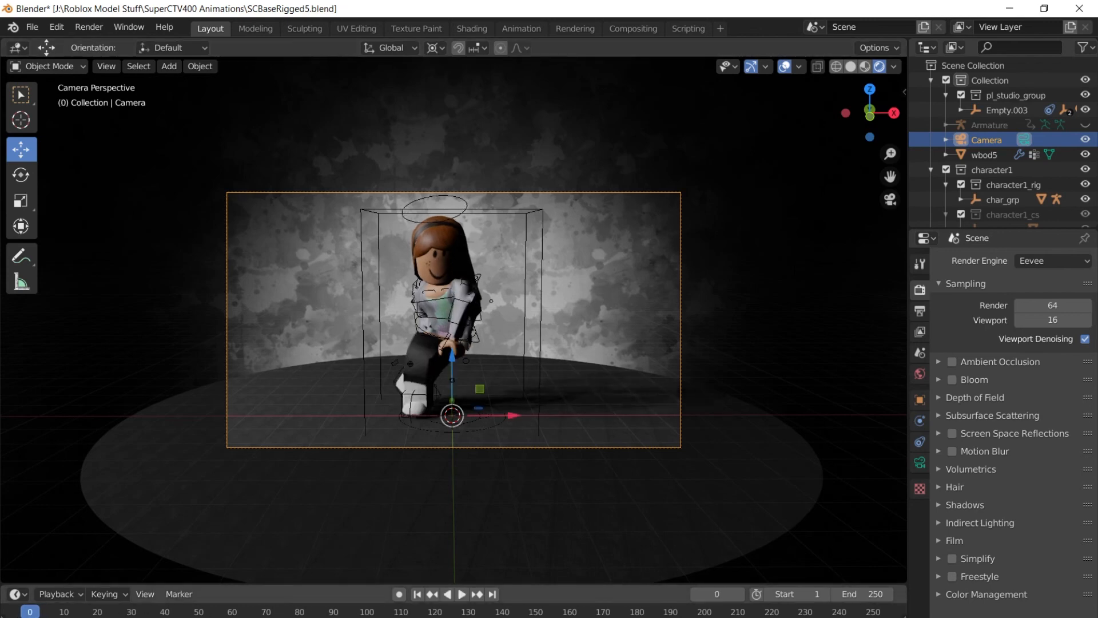
{"action": "left_click", "coordinate": [463, 594]}
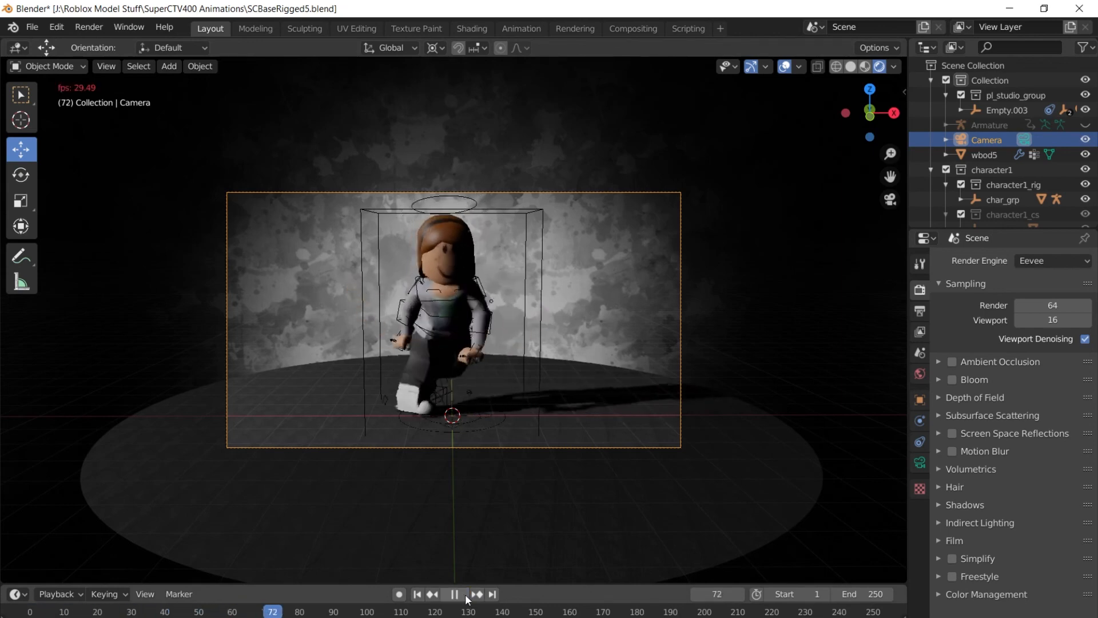
{"action": "left_click", "coordinate": [466, 594]}
{"action": "left_click_drag", "start_coordinate": [290, 613], "coordinate": [30, 615]}
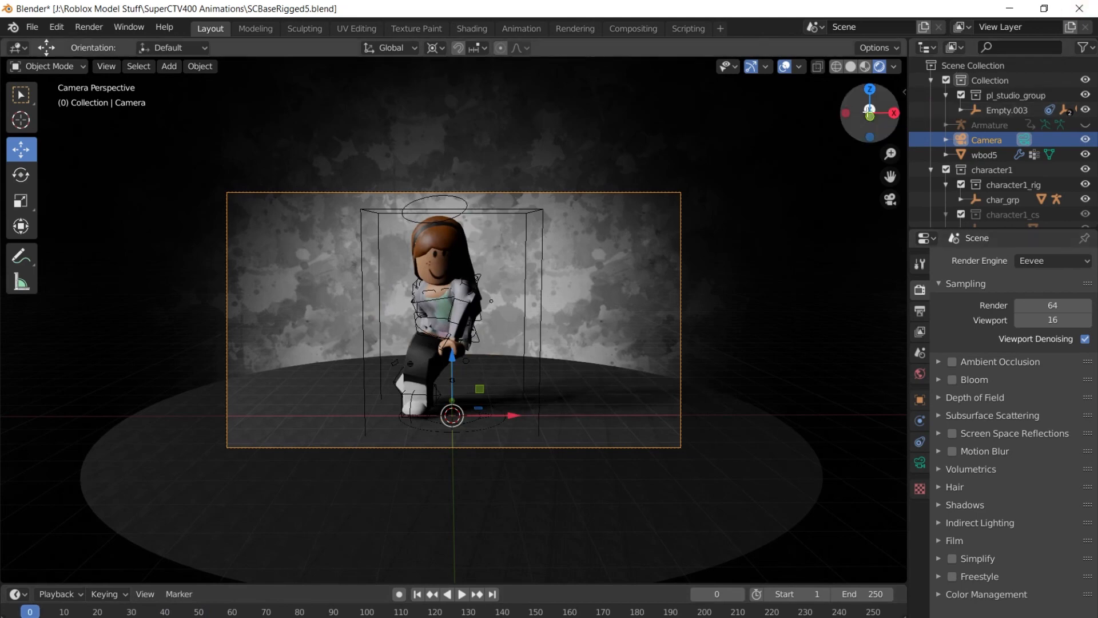
Orbit to a free viewpoint, play the dance to frame 53, and scrub back to the start.
{"action": "left_click_drag", "start_coordinate": [844, 112], "coordinate": [794, 116]}
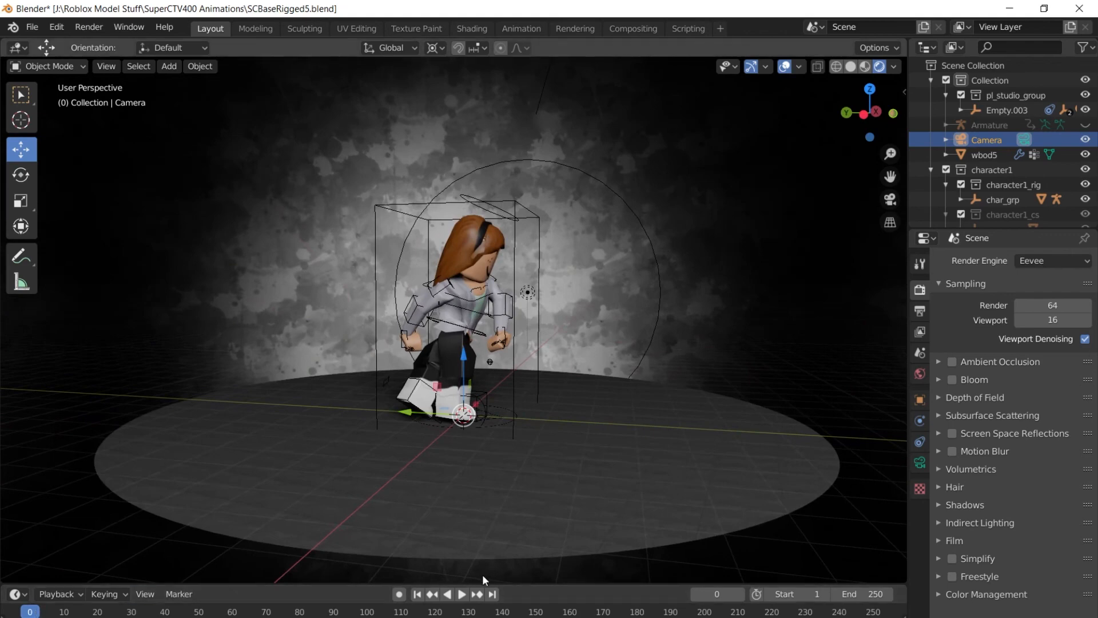
{"action": "left_click", "coordinate": [462, 595]}
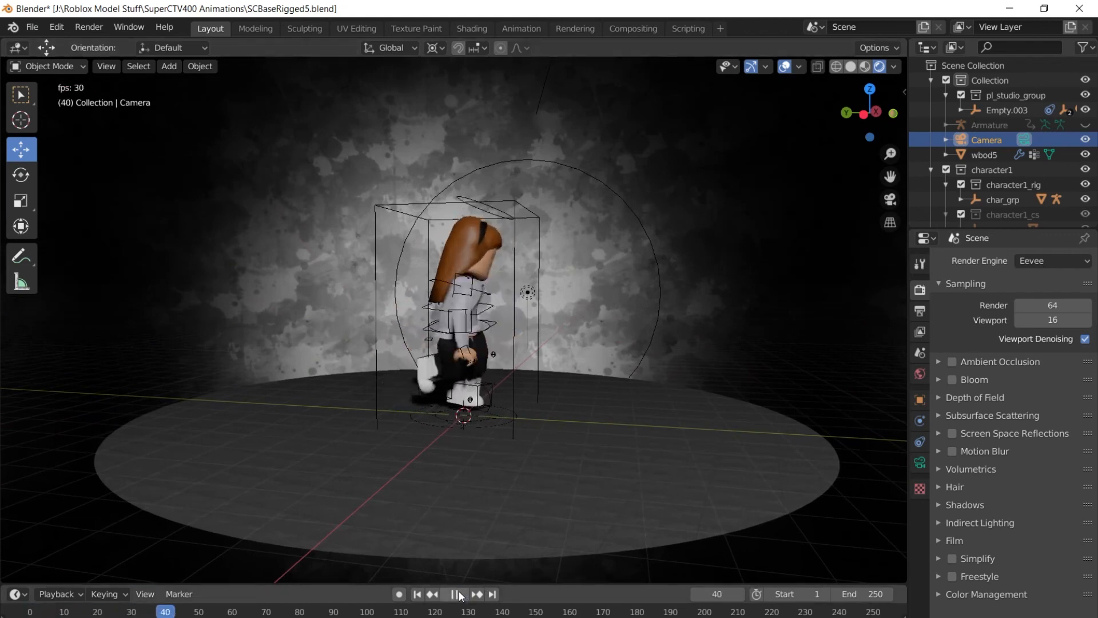
{"action": "left_click", "coordinate": [462, 595]}
{"action": "left_click_drag", "start_coordinate": [209, 613], "coordinate": [33, 614]}
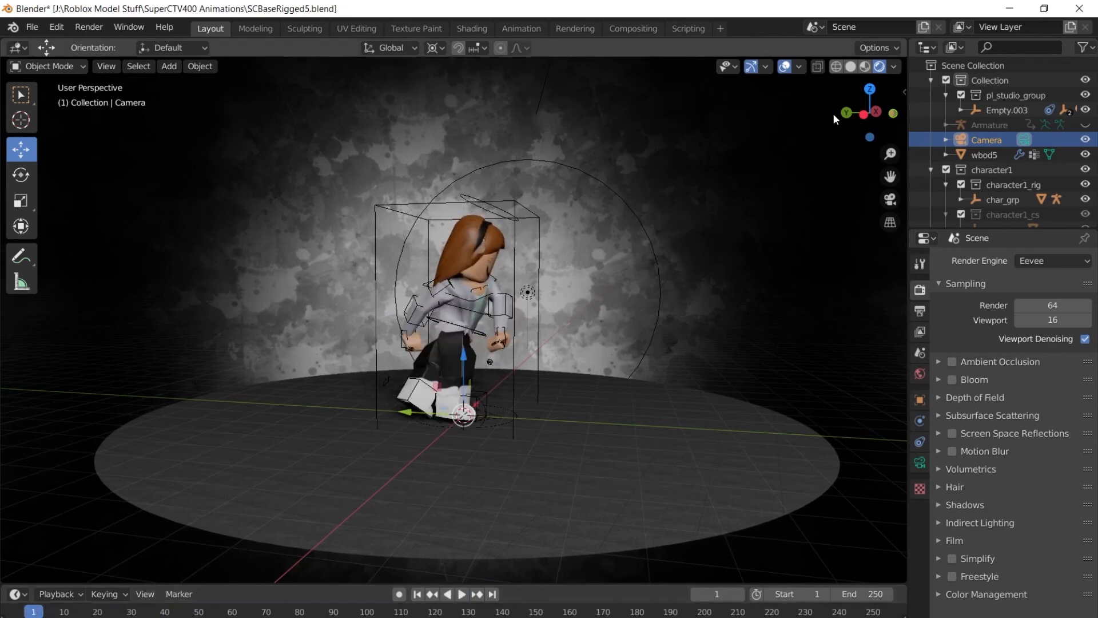